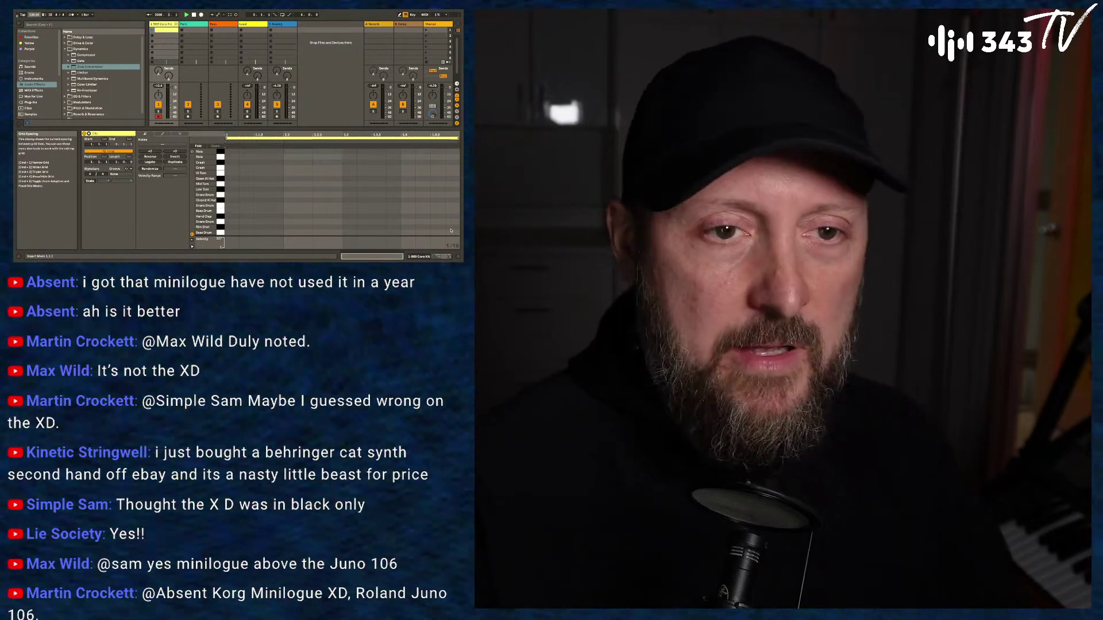
Switch to the YouTube video of Umek - Lanicor, listen to the reference track and pause it at 2:29
key(ctrl+Left)
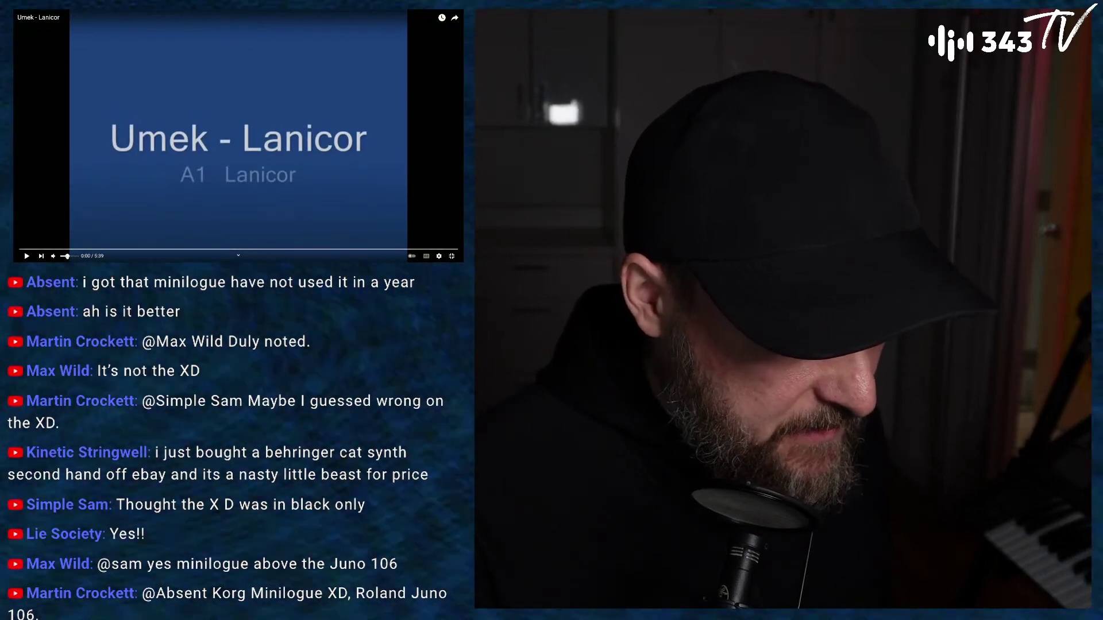
click(26, 256)
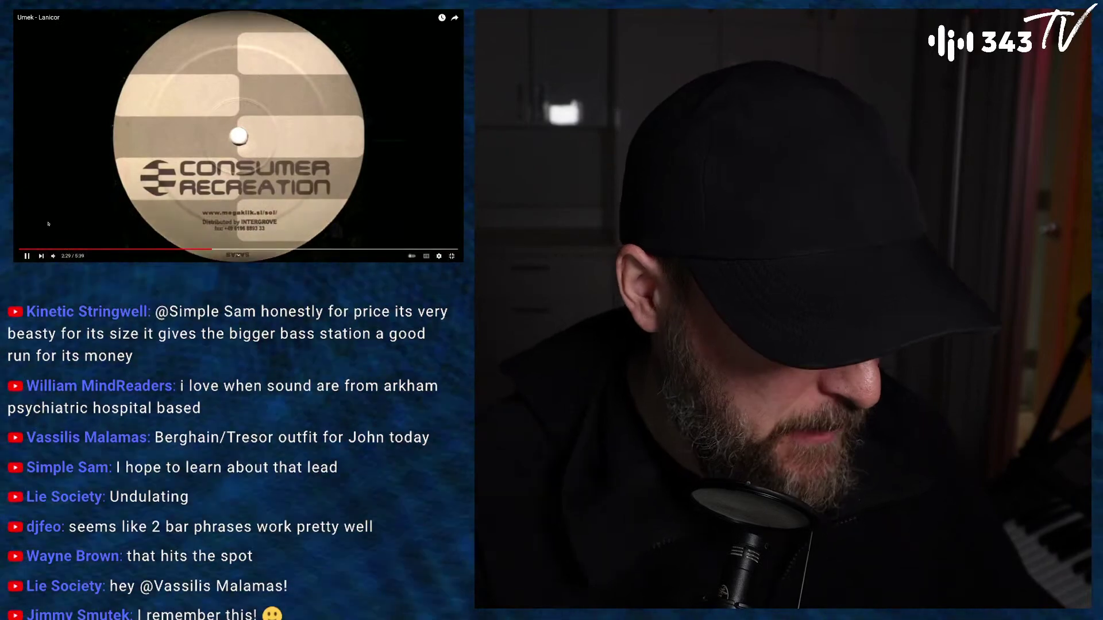
click(49, 224)
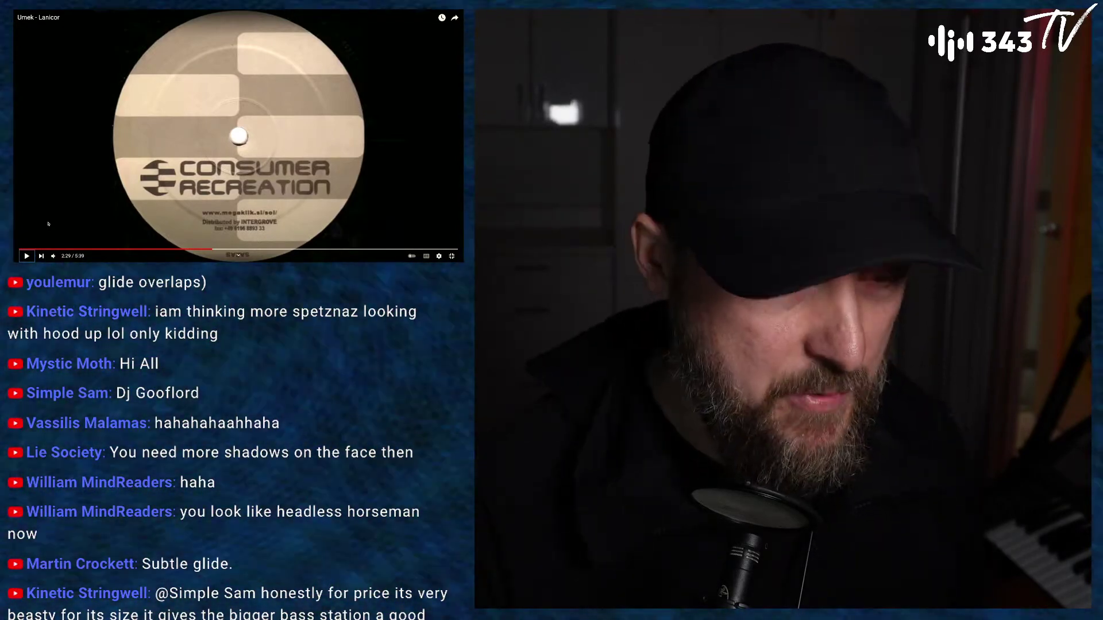
Switch to Ableton Live and shrink the clip editor to give the session mixer more room
key(alt+Tab)
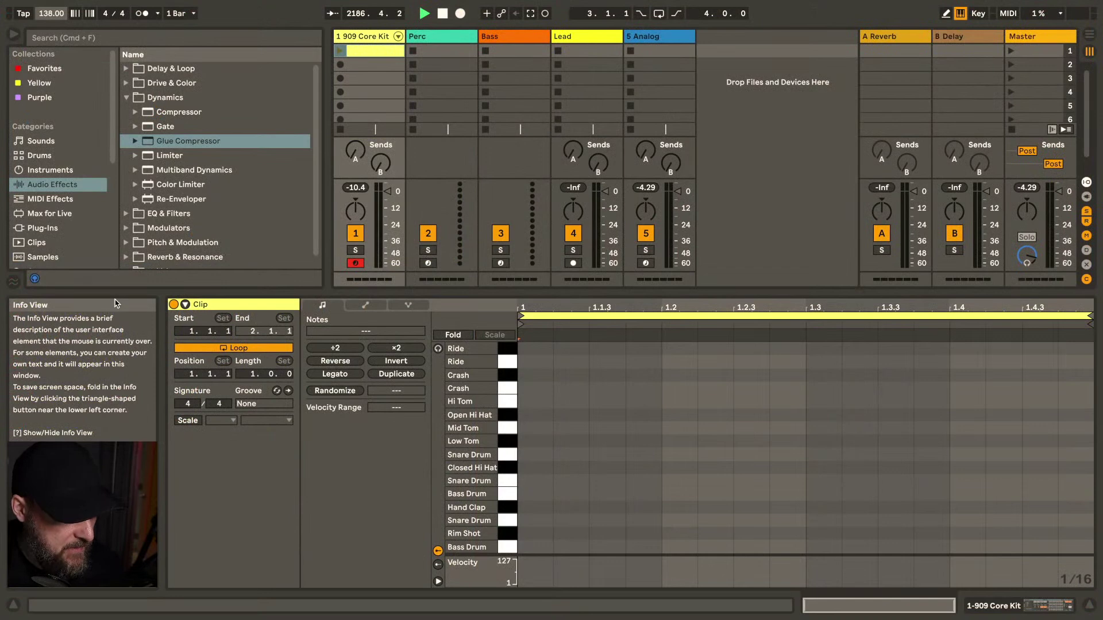
drag(121, 295, 126, 436)
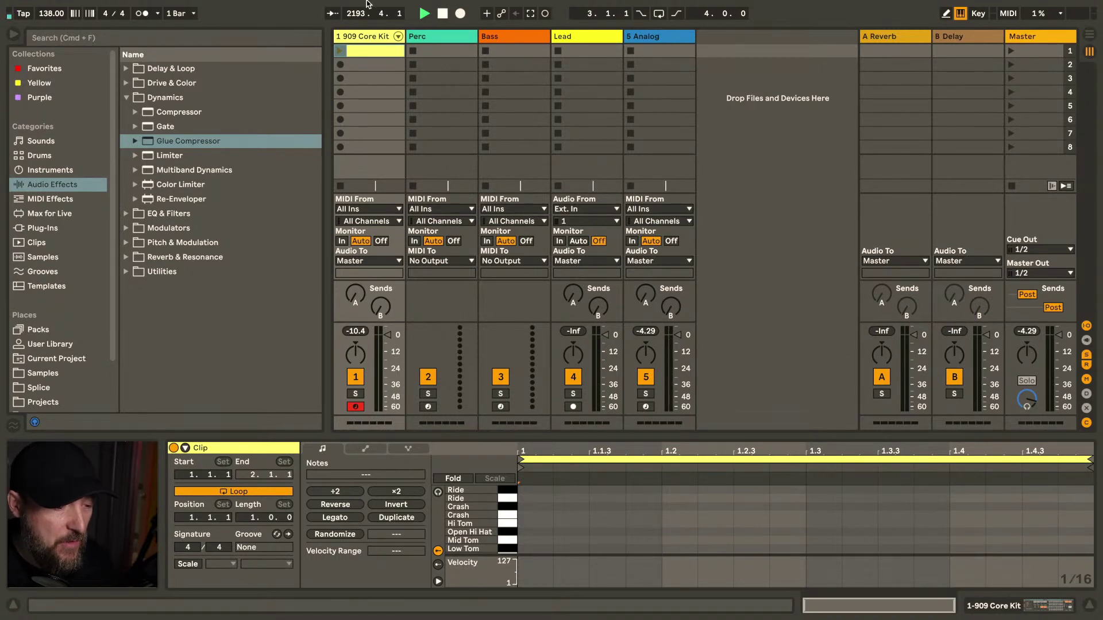
Try to move the Analog instrument from the 5 Analog track onto the Lead audio track
click(563, 38)
click(563, 38)
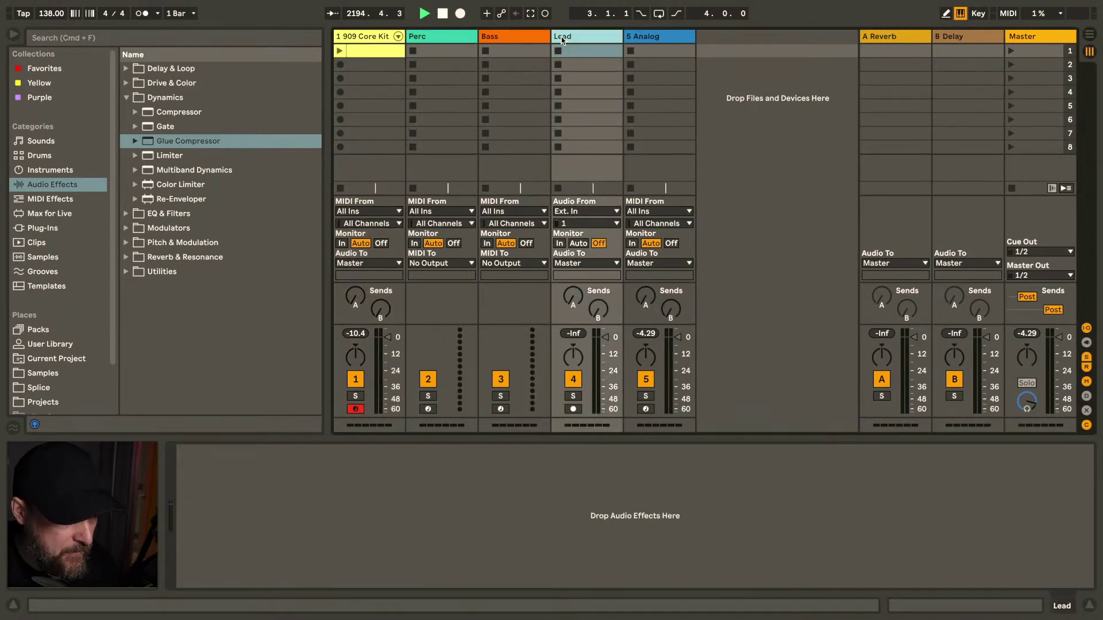
click(673, 37)
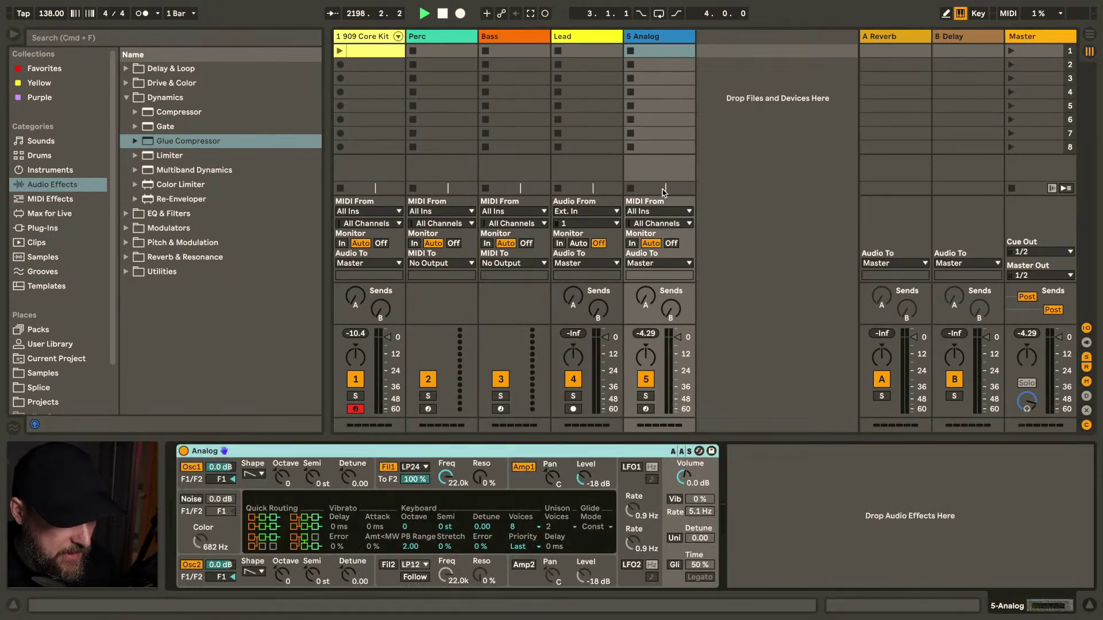
click(598, 41)
click(650, 39)
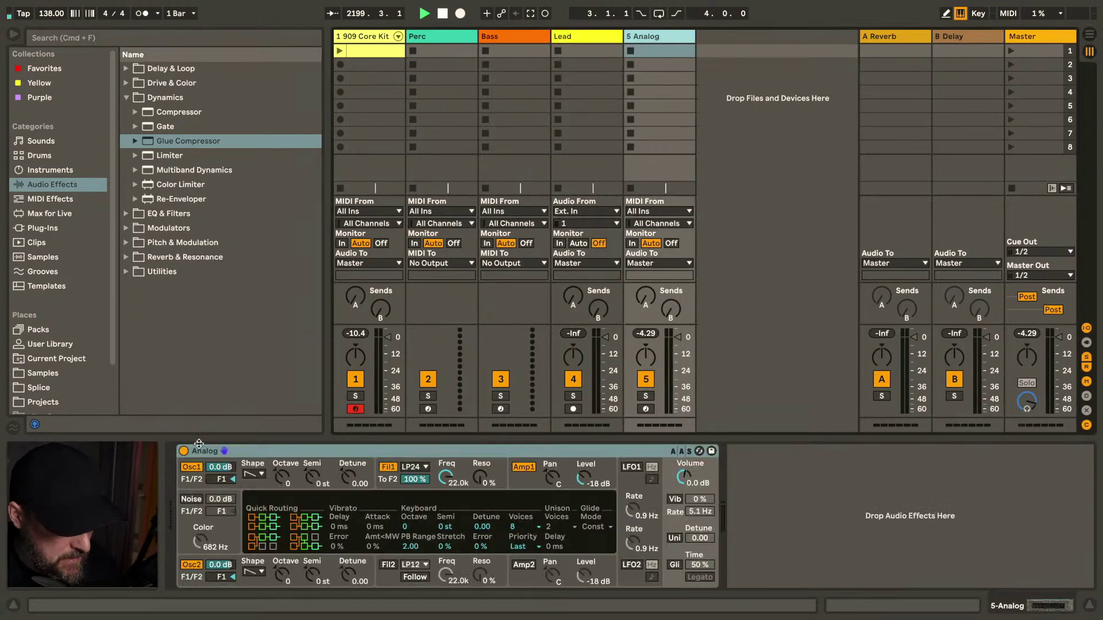
drag(233, 452, 592, 41)
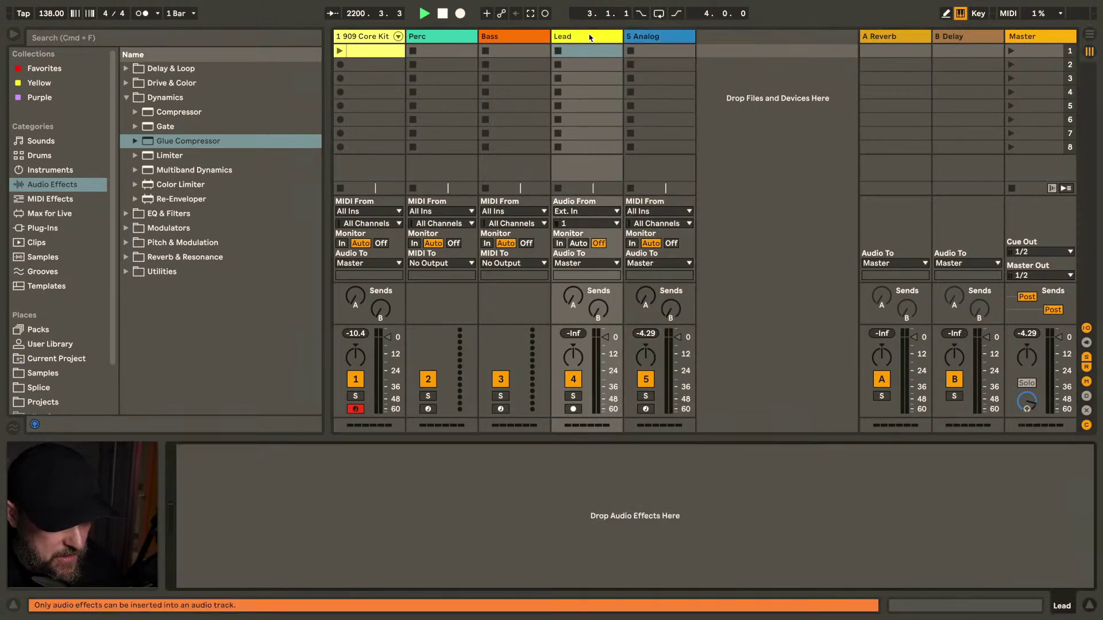
click(650, 41)
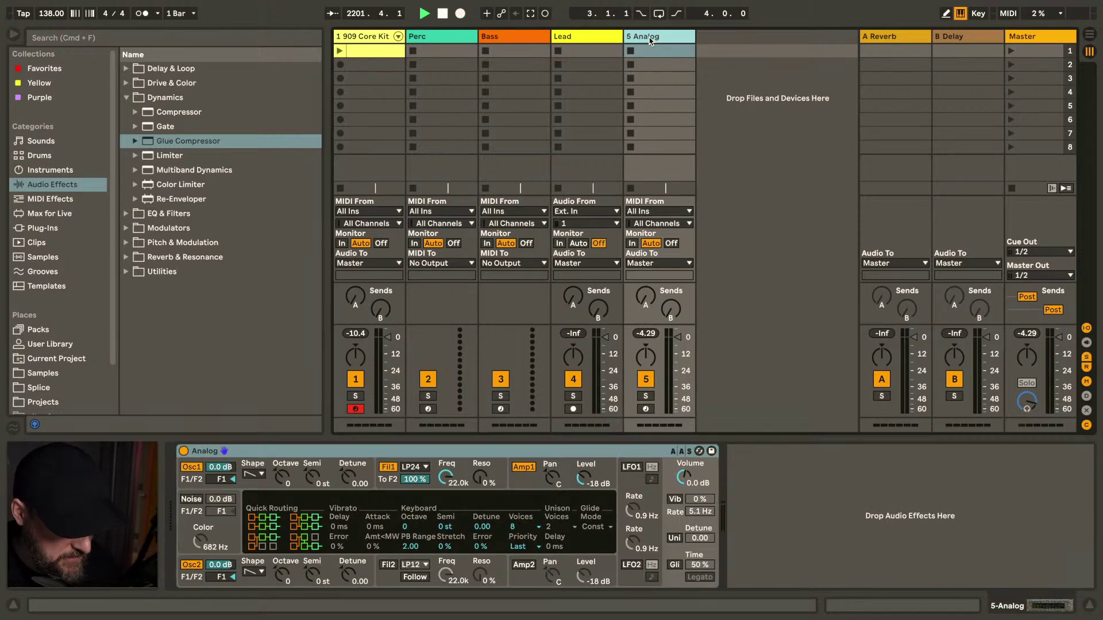
Delete the Lead audio track and rename the remaining Analog MIDI track as Lead
click(594, 38)
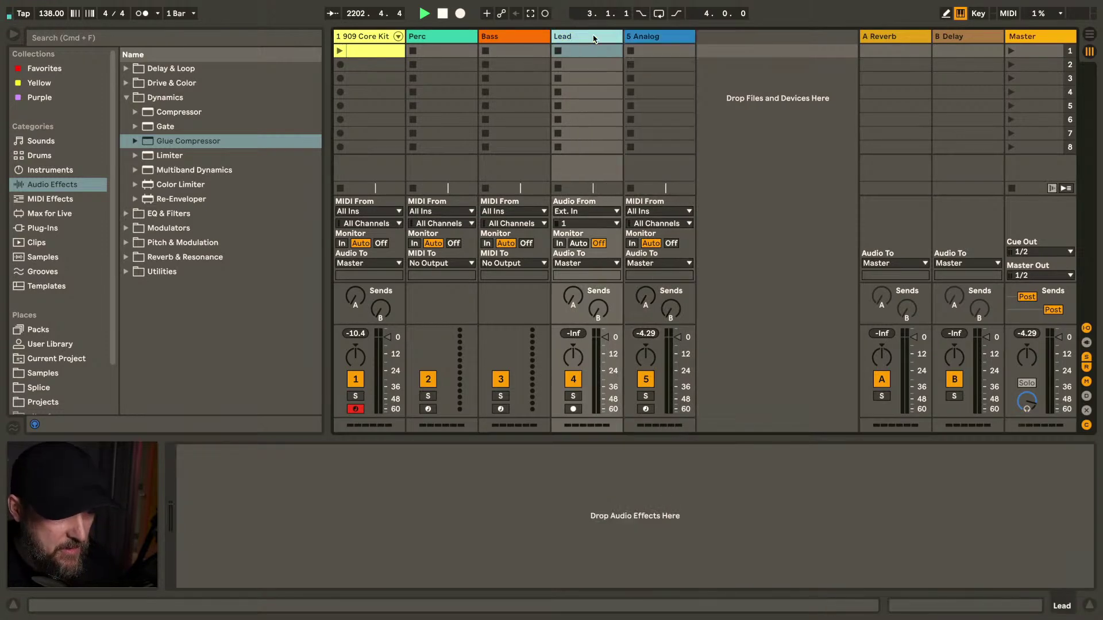
key(Delete)
key(super+r)
text(L)
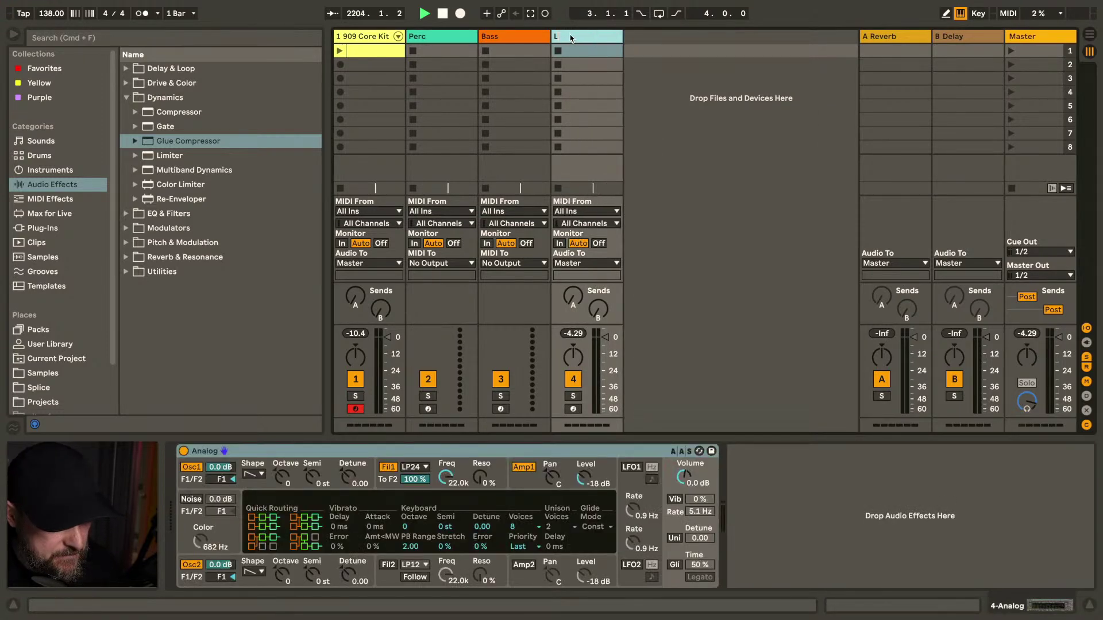
text(ead)
key(Return)
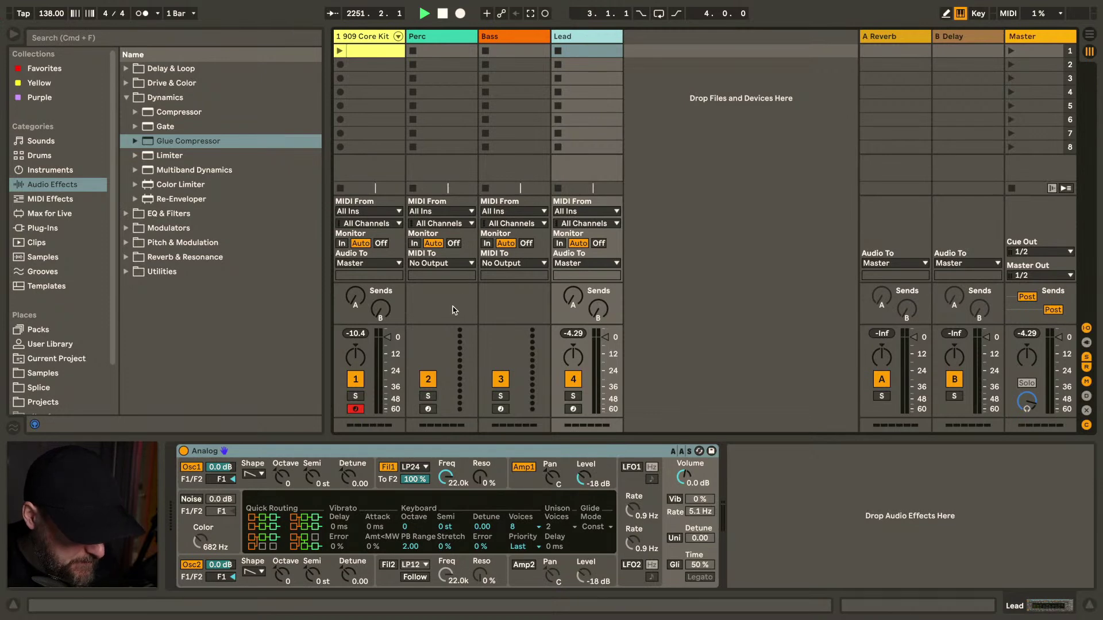
Hot-swap the Lead track's instrument with the default Analog preset and end the swap
click(699, 451)
click(142, 82)
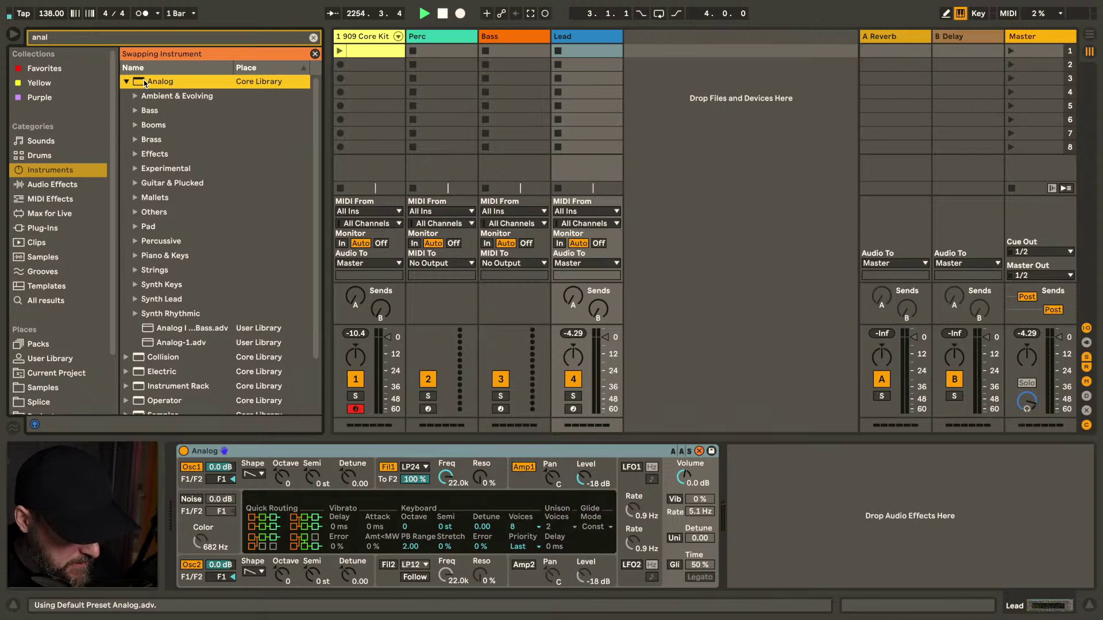
click(314, 54)
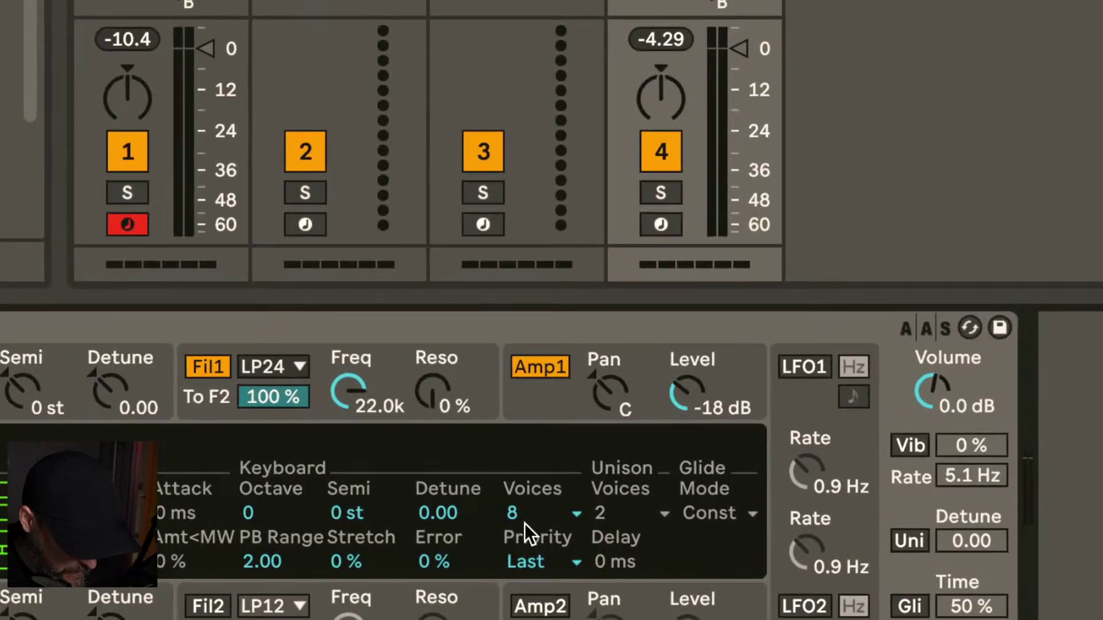
Set Analog's keyboard voices to Mono and lower the Fil1 cutoff frequency to a few hundred hertz
click(519, 527)
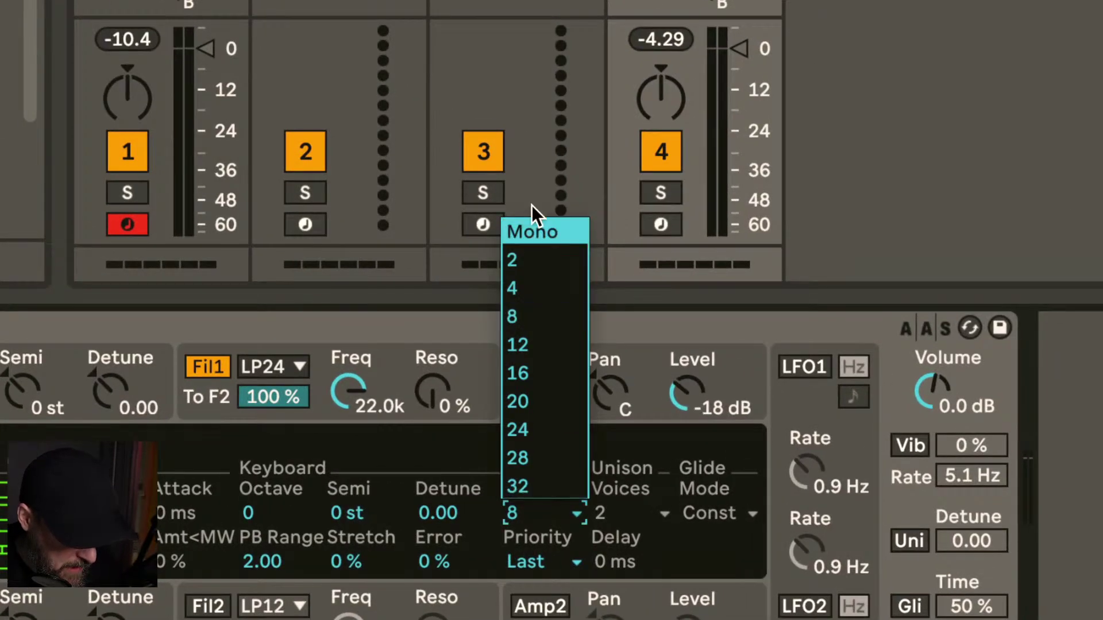
click(529, 232)
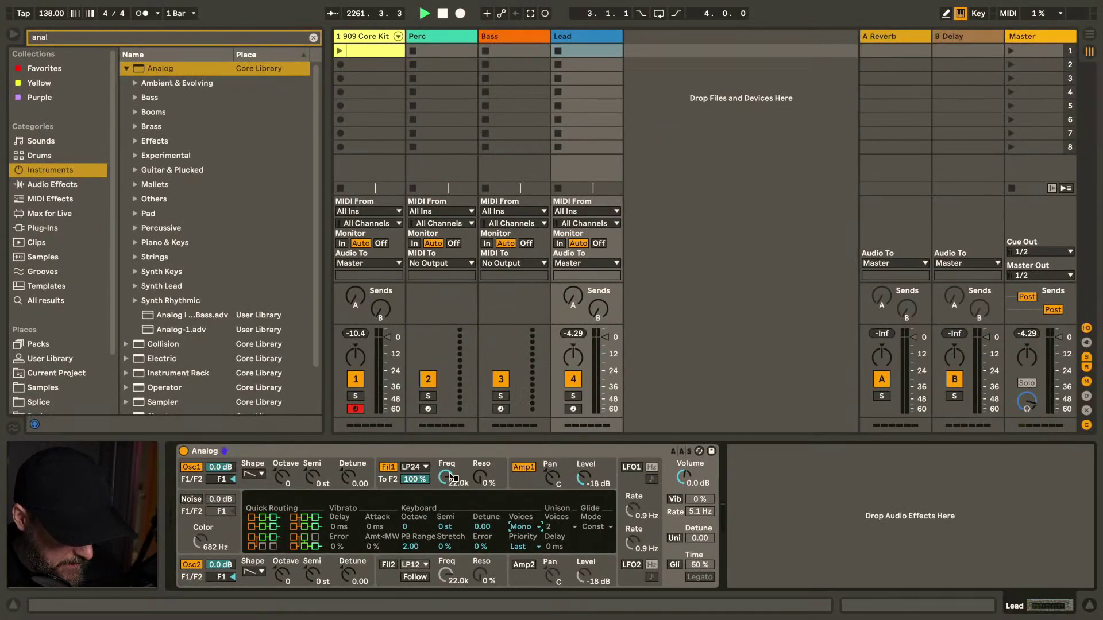
mouse_move(453, 478)
mouse_down()
mouse_move(453, 516)
mouse_move(449, 497)
mouse_up()
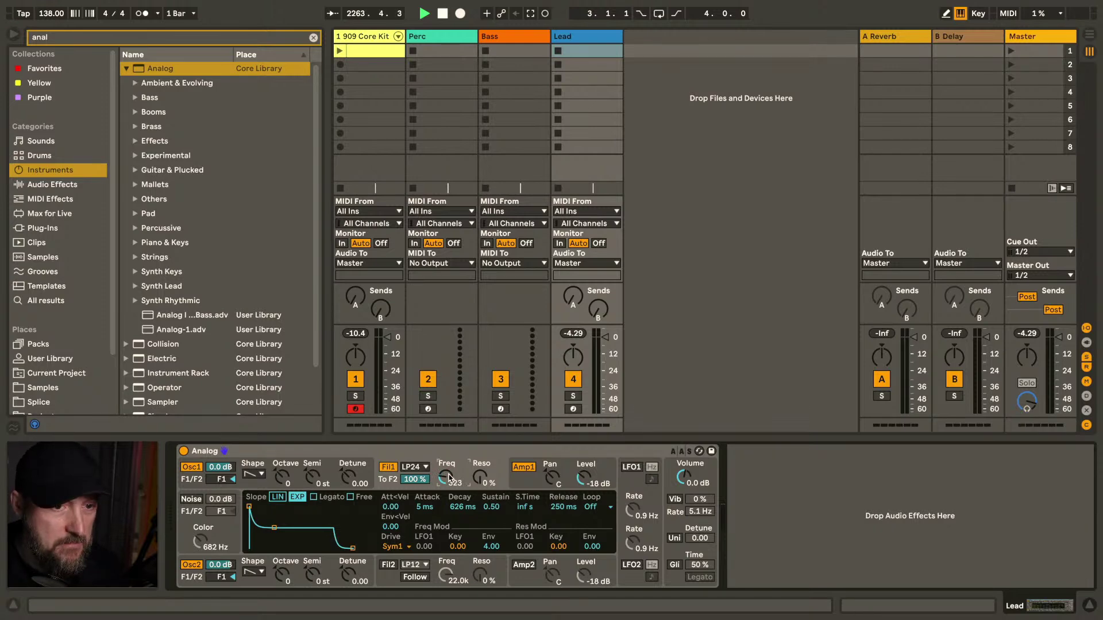
Create a MIDI clip in the Lead track's first slot, enlarge its note editor and set the loop length to 2 bars
double_click(589, 53)
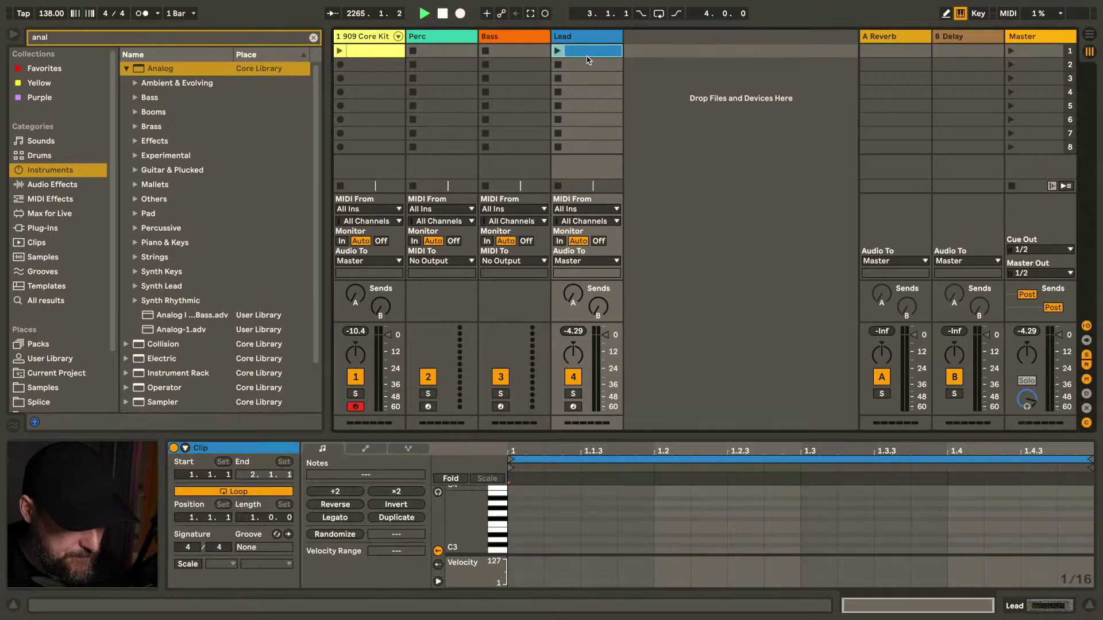
drag(667, 439, 667, 216)
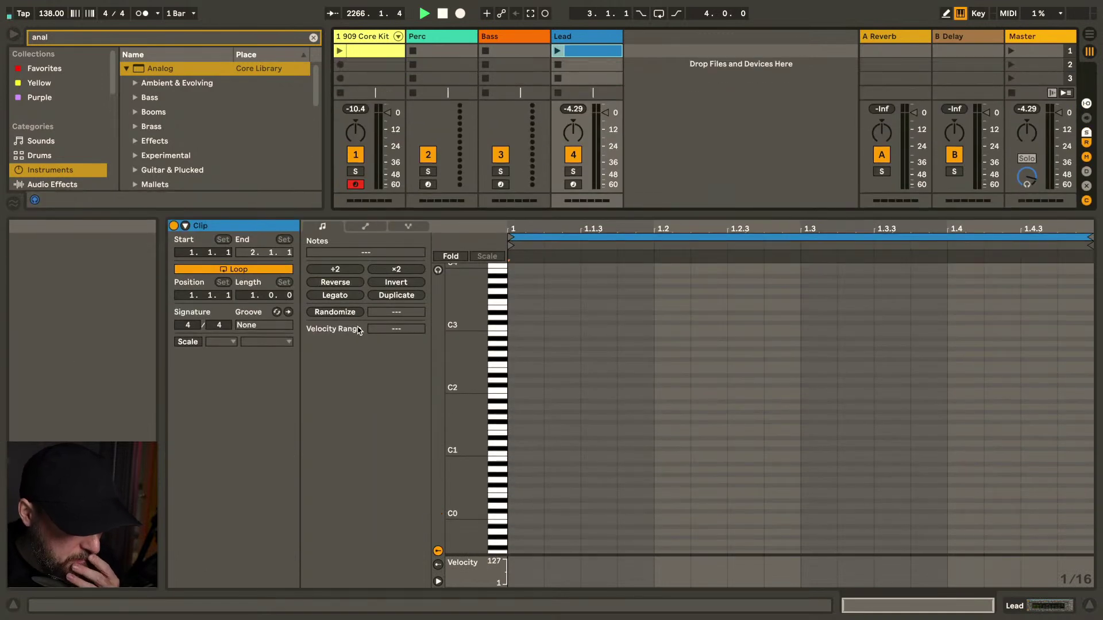
drag(251, 295, 253, 296)
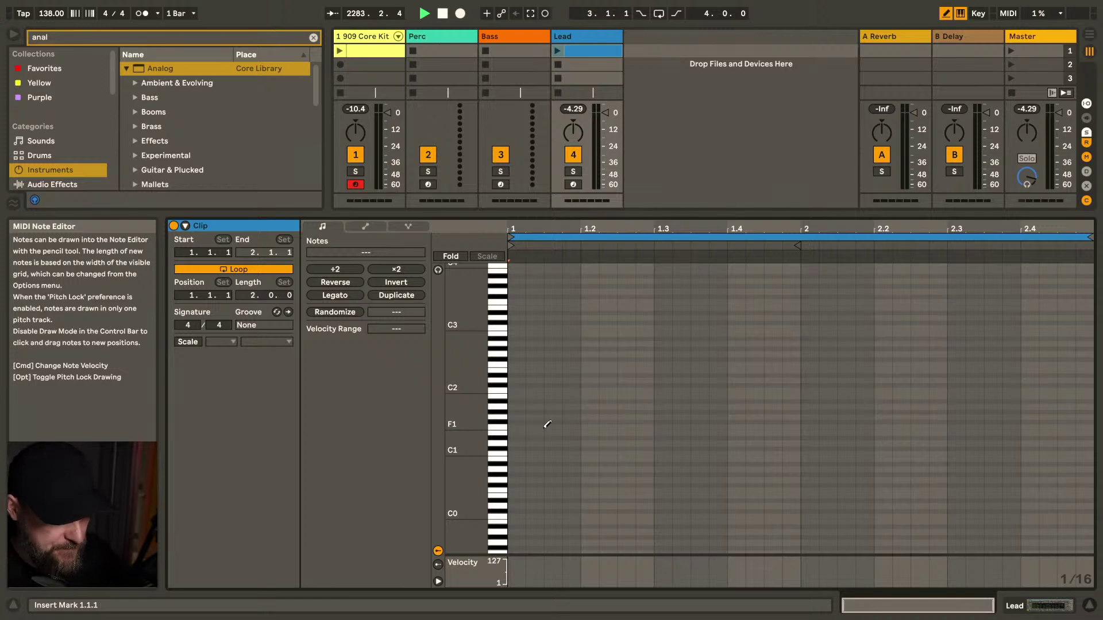
Draw a wide-ranging line of sixteenth notes between G0 and F3 across the clip's first bar, leaving step 1.1.3 empty
click(522, 458)
click(540, 348)
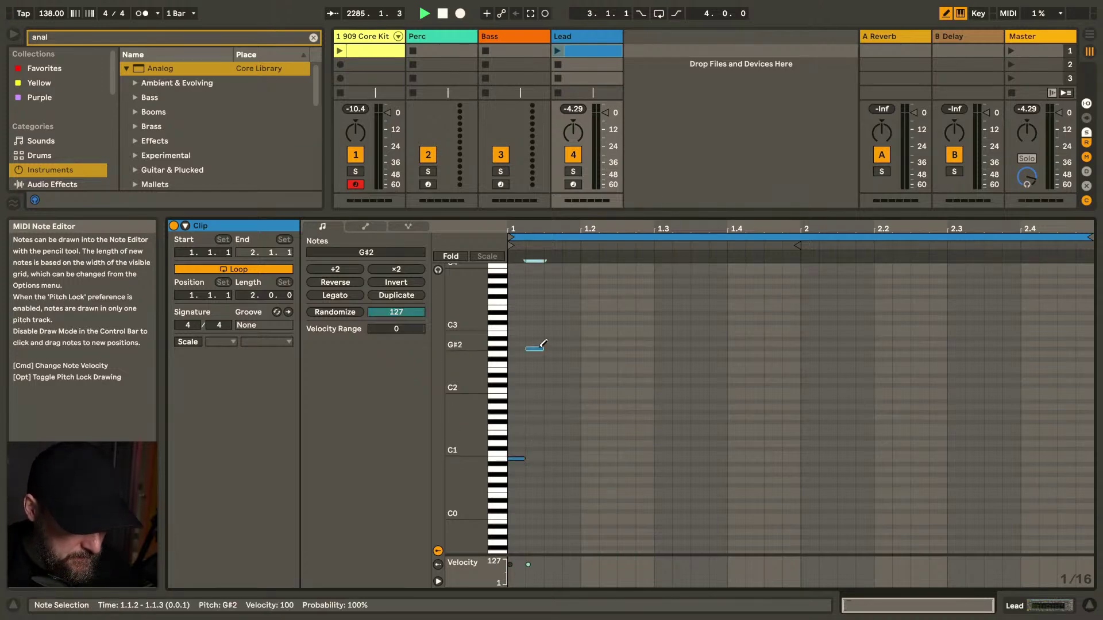
click(590, 417)
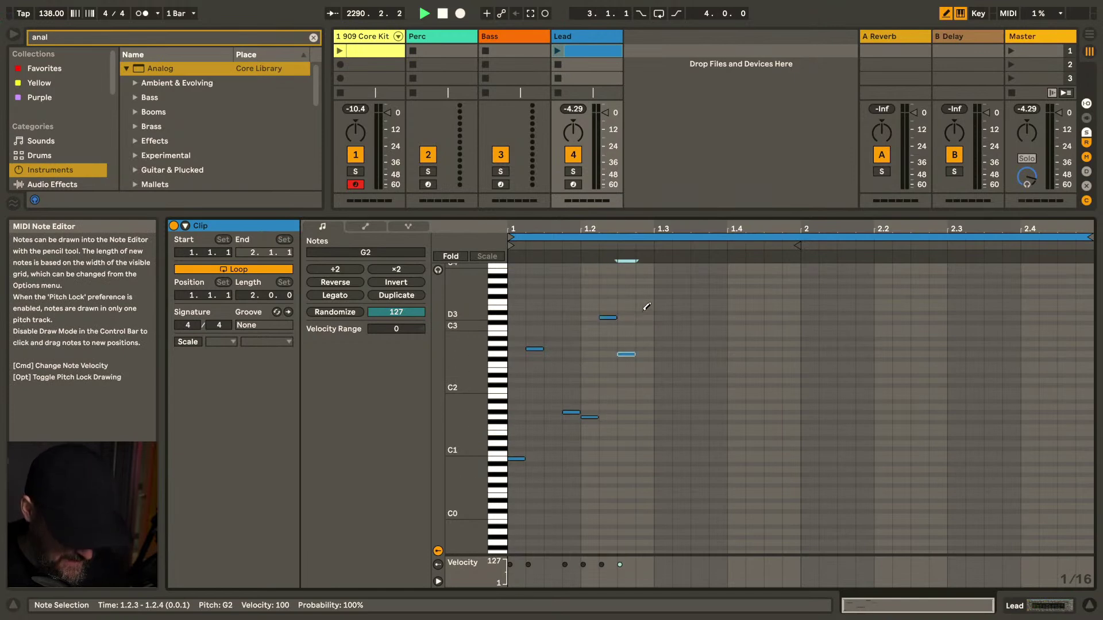
click(648, 436)
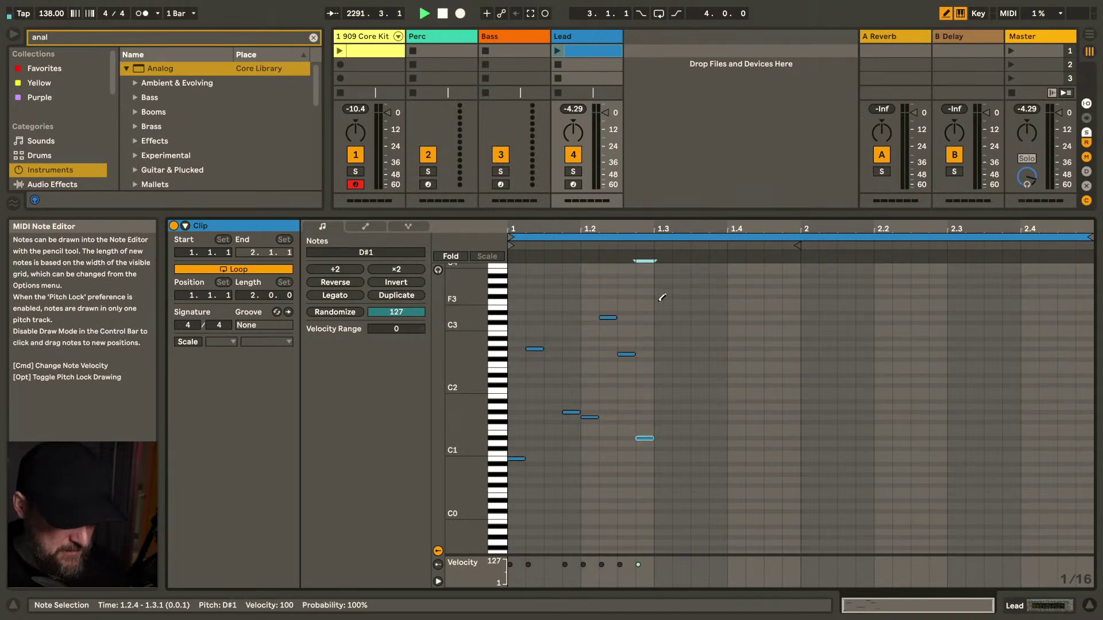
click(660, 300)
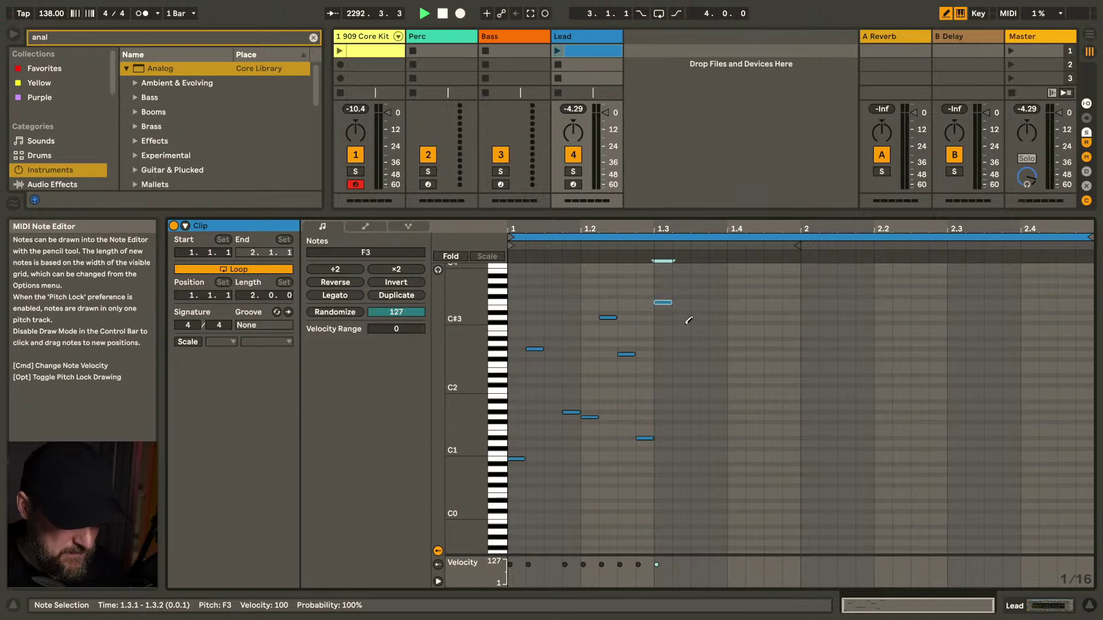
click(700, 415)
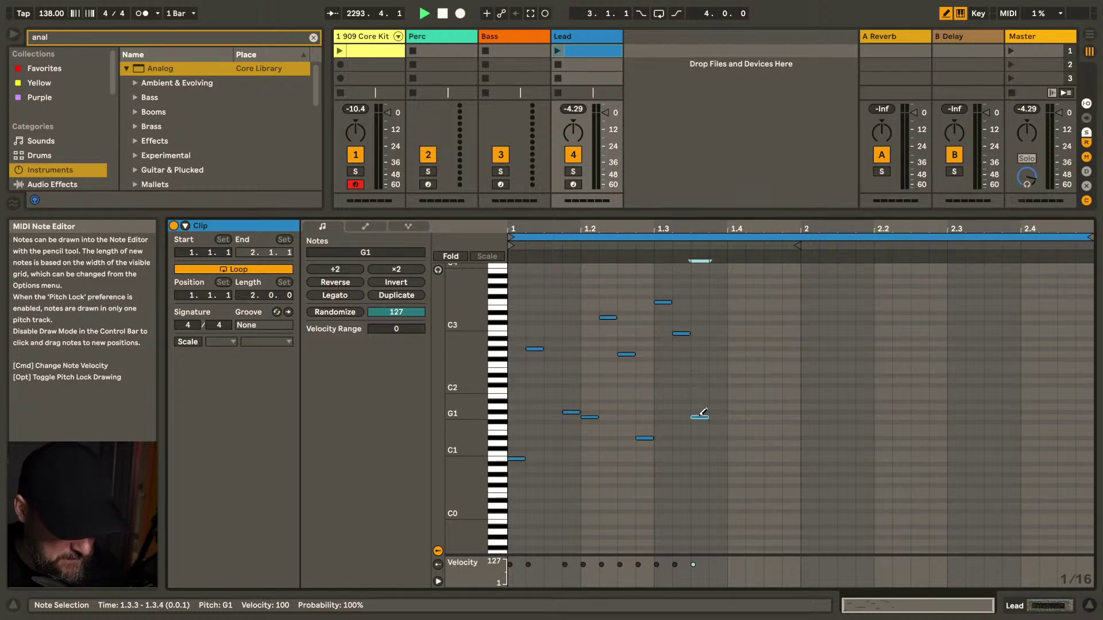
click(754, 348)
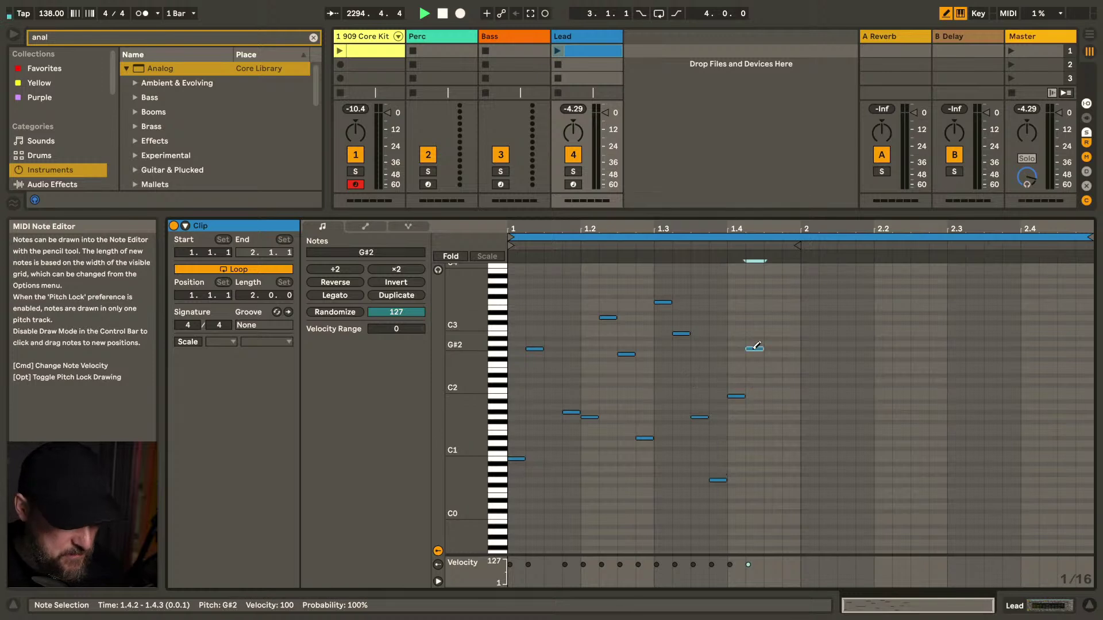
click(772, 333)
click(791, 426)
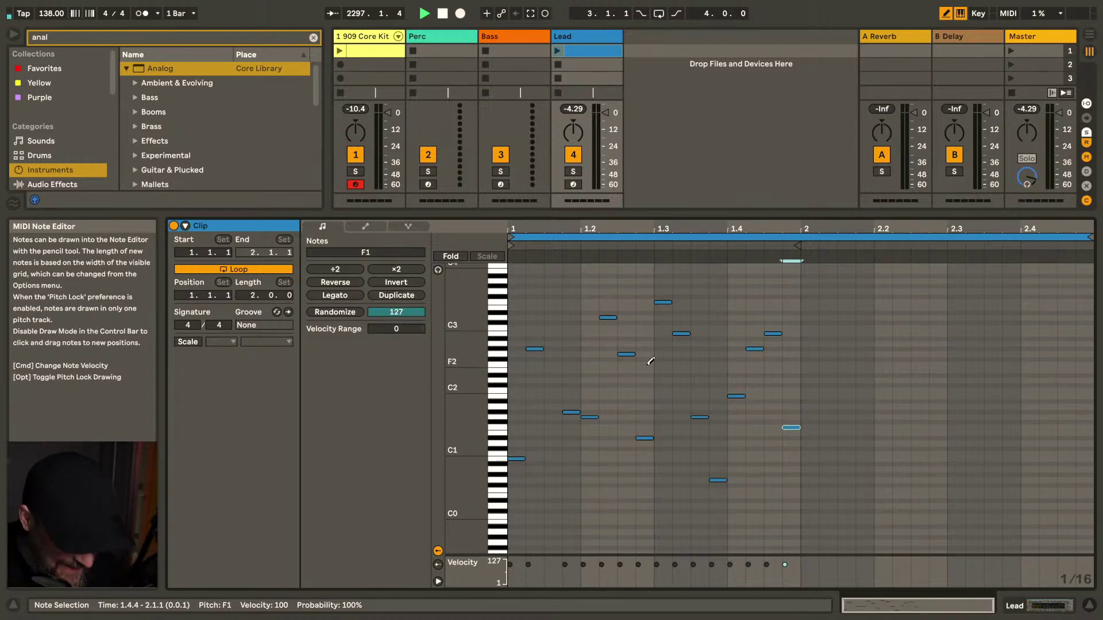
key(b)
Duplicate all first-bar notes into the second bar and reverse the copied notes
drag(517, 280, 800, 529)
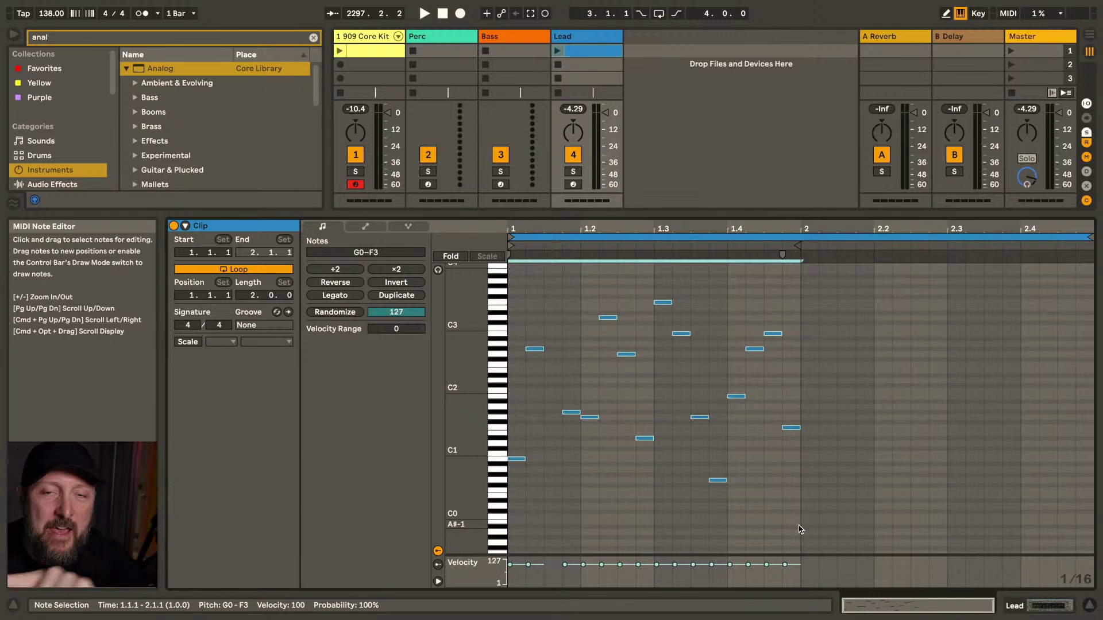
key(super+d)
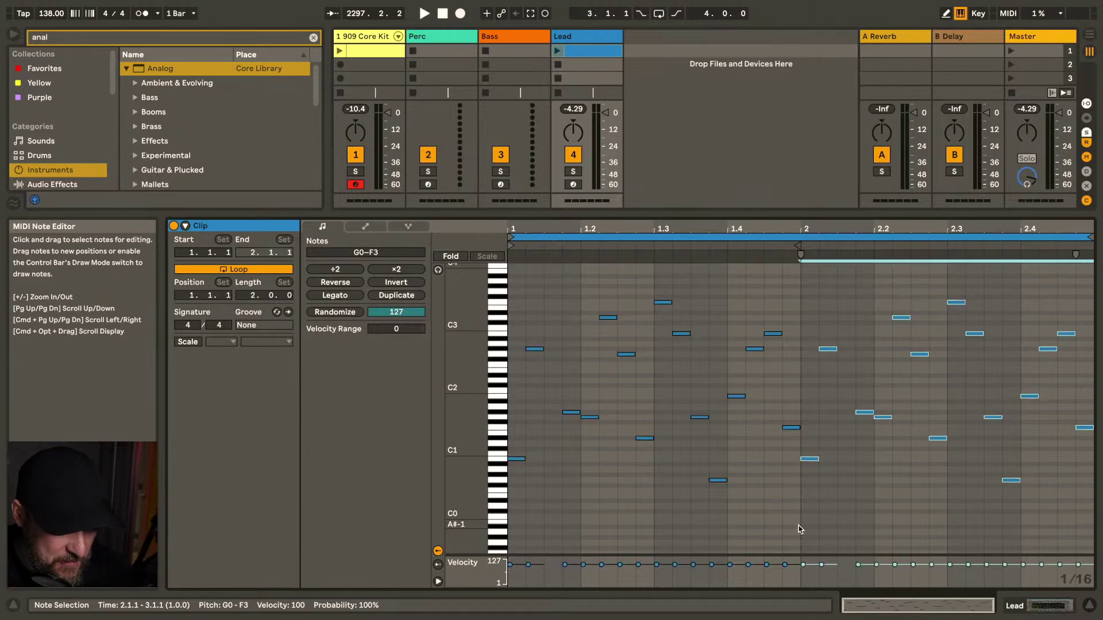
click(351, 284)
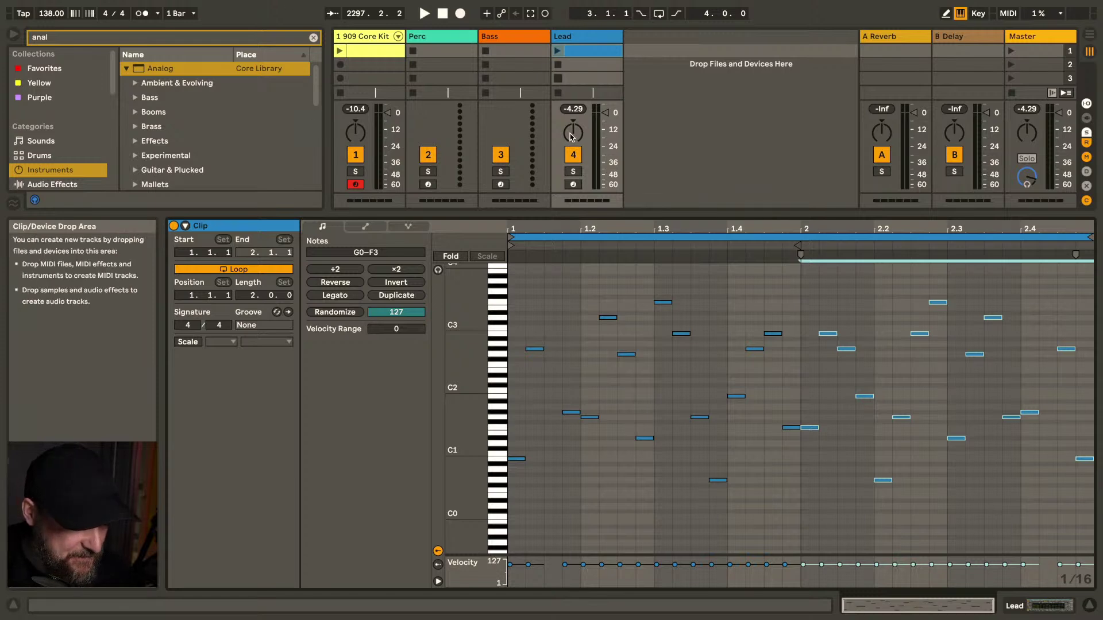
Play the Lead clip with its track soloed and deactivate the opening B0 note at 1.1.1
click(557, 51)
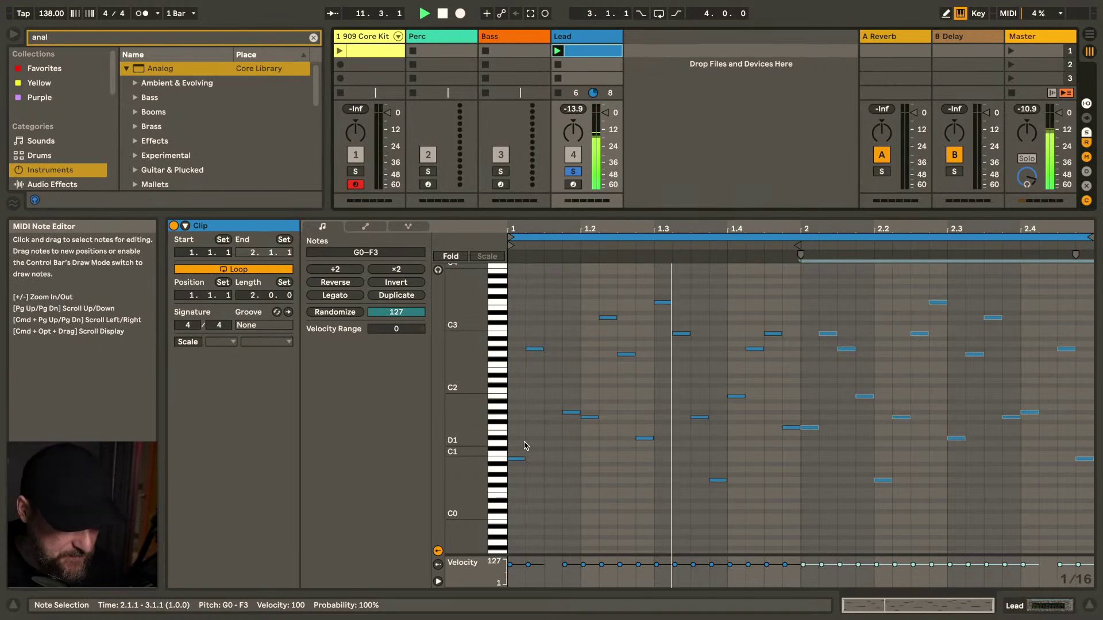
click(519, 459)
key(0)
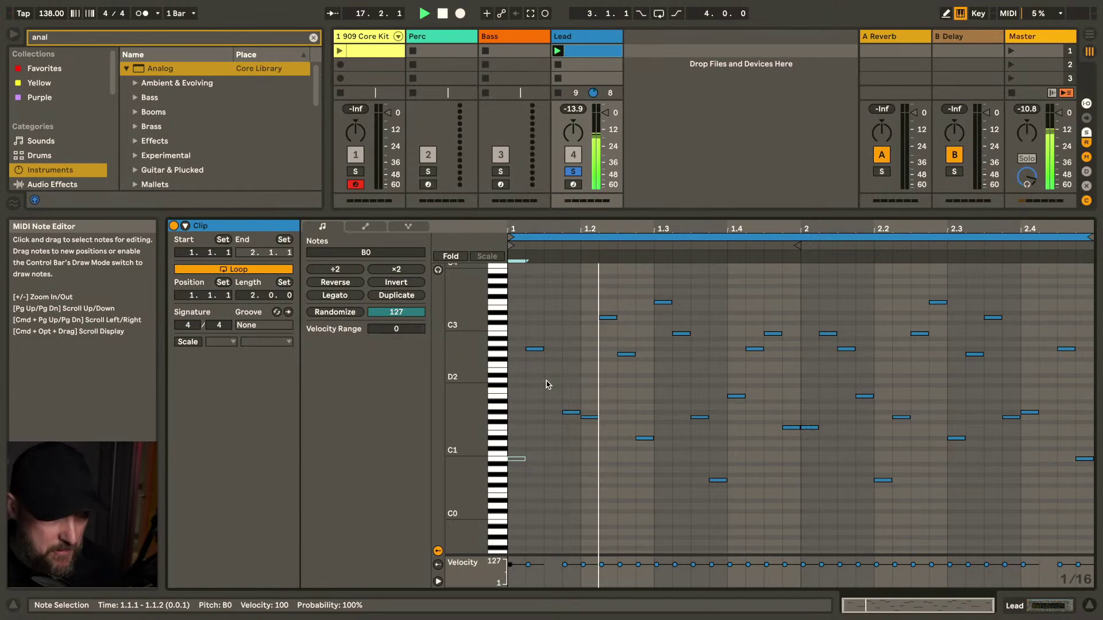
Lengthen the G#2 note at 1.1.2 to two sixteenths, so it reaches 1.1.4
scroll(546, 384, up, 3)
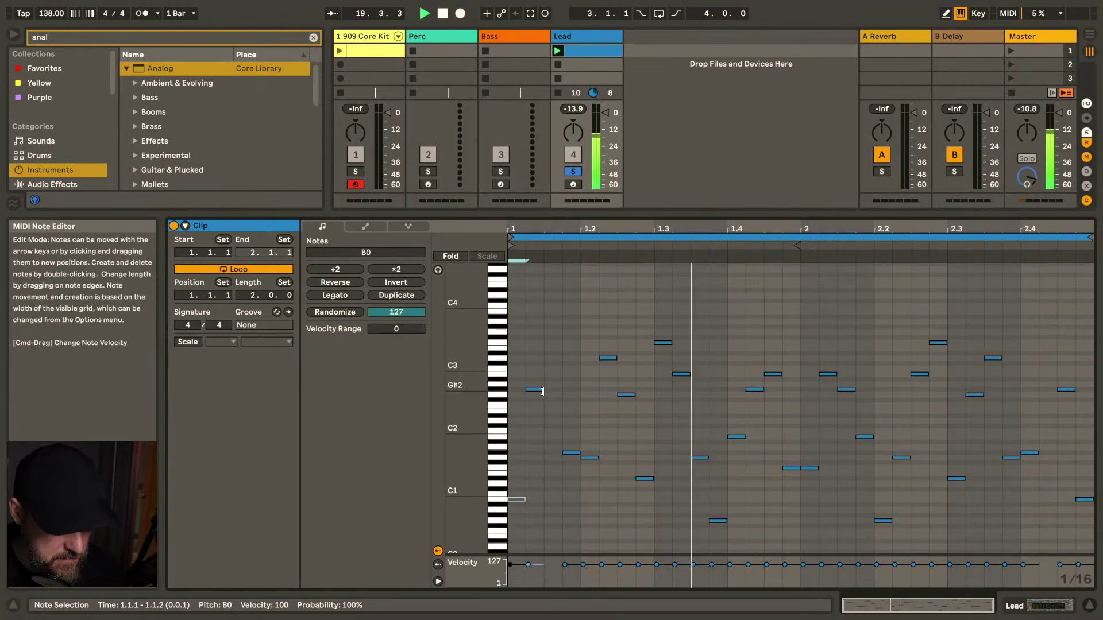
drag(542, 389, 563, 390)
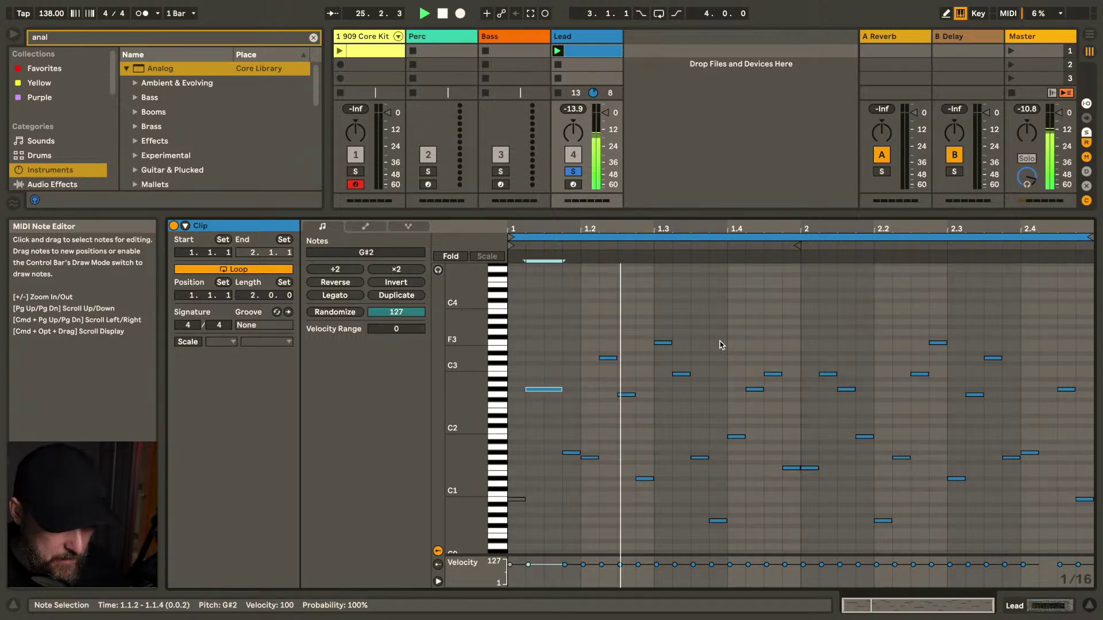
Enable glide on the Lead track's Analog synth and set the glide time to 38 %
double_click(587, 41)
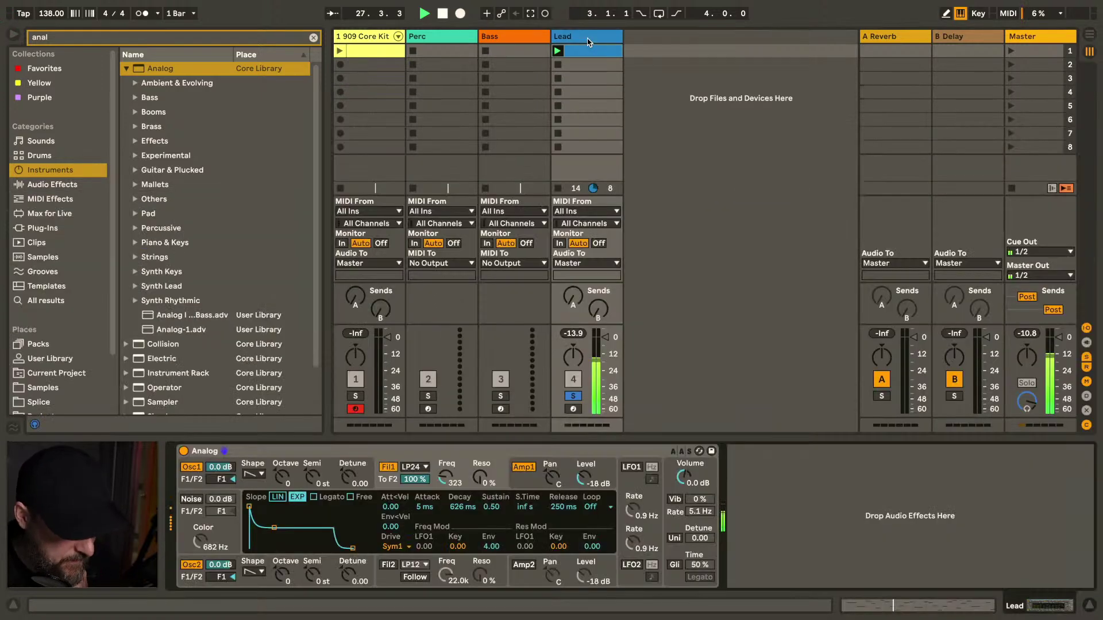
click(674, 566)
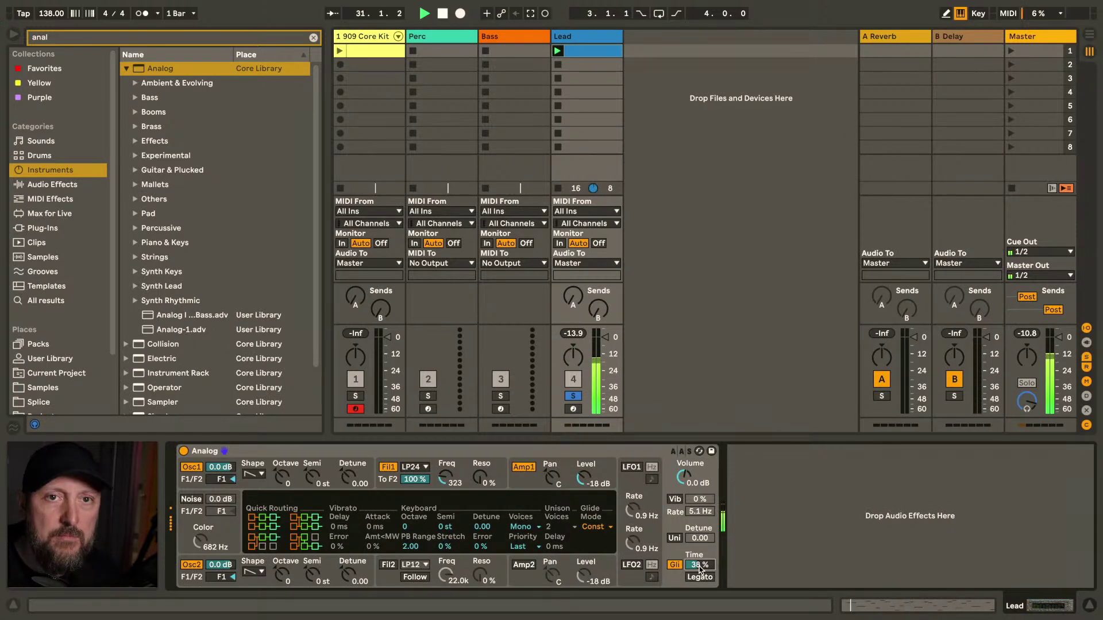
Extend the G#2 note at 2.4.3 in the Lead clip backwards so it starts at 2.4.2
double_click(588, 51)
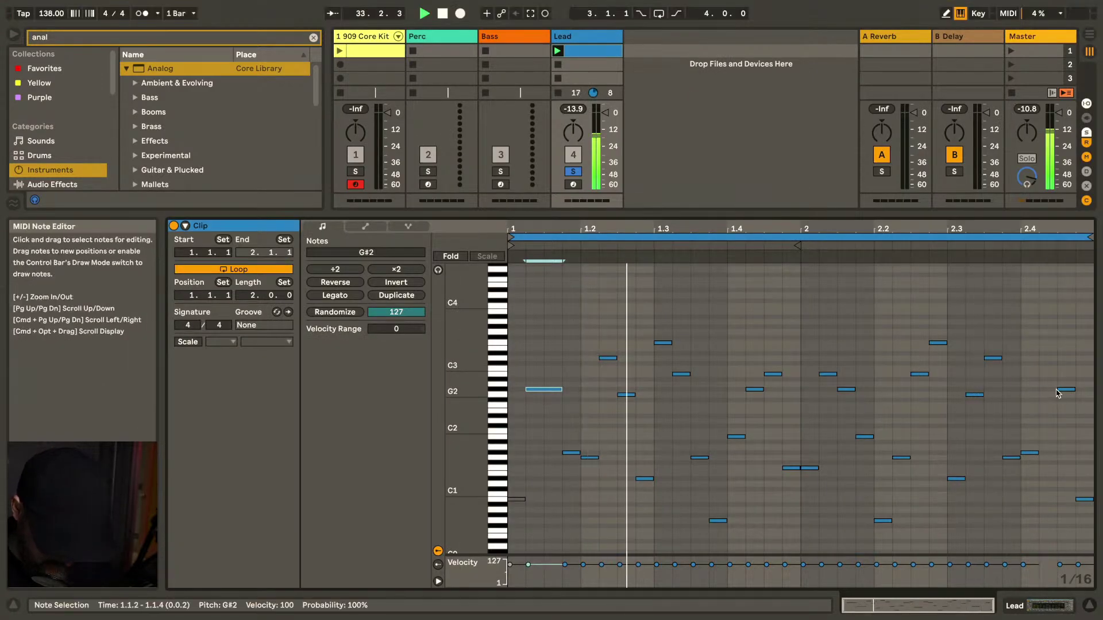
drag(1059, 388, 1039, 389)
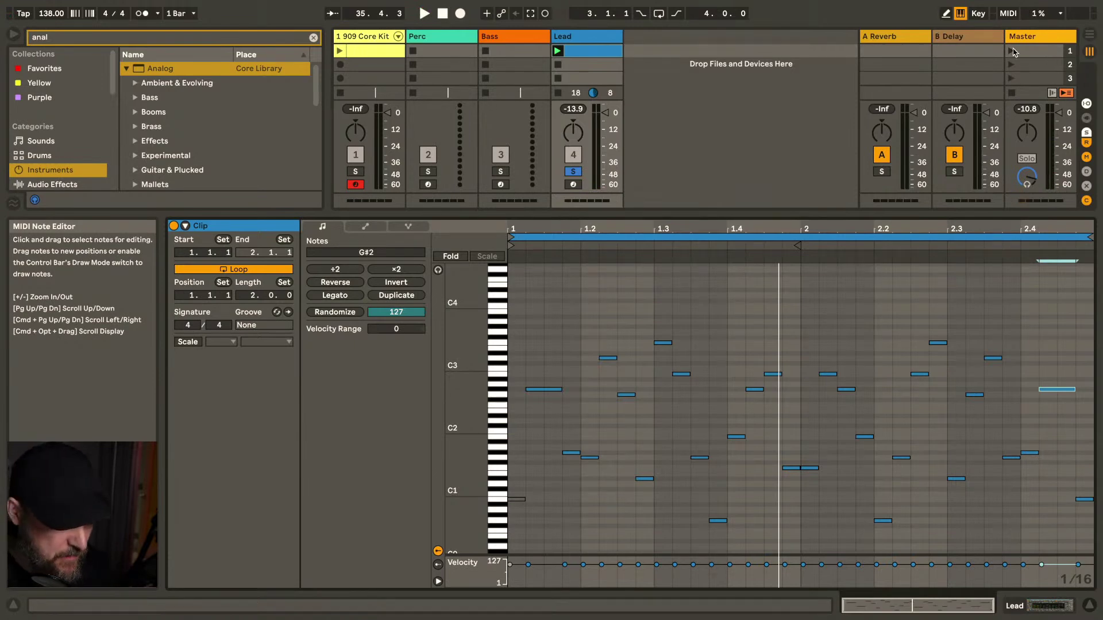
Restrict Analog's glide to legato notes and restart playback of the Lead clip
click(576, 37)
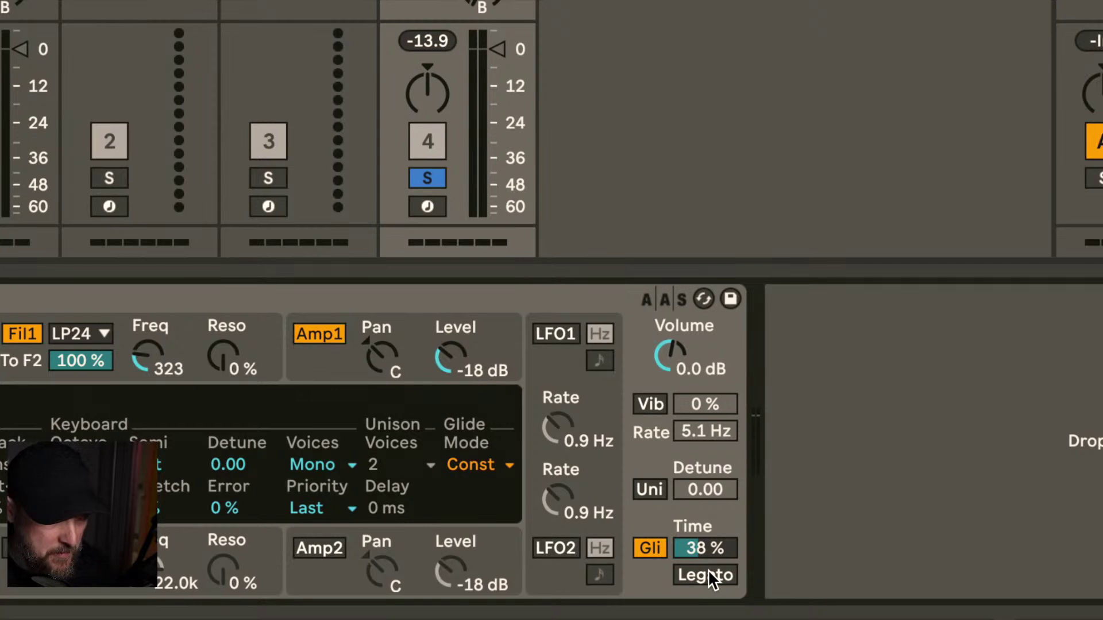
click(707, 571)
key(space)
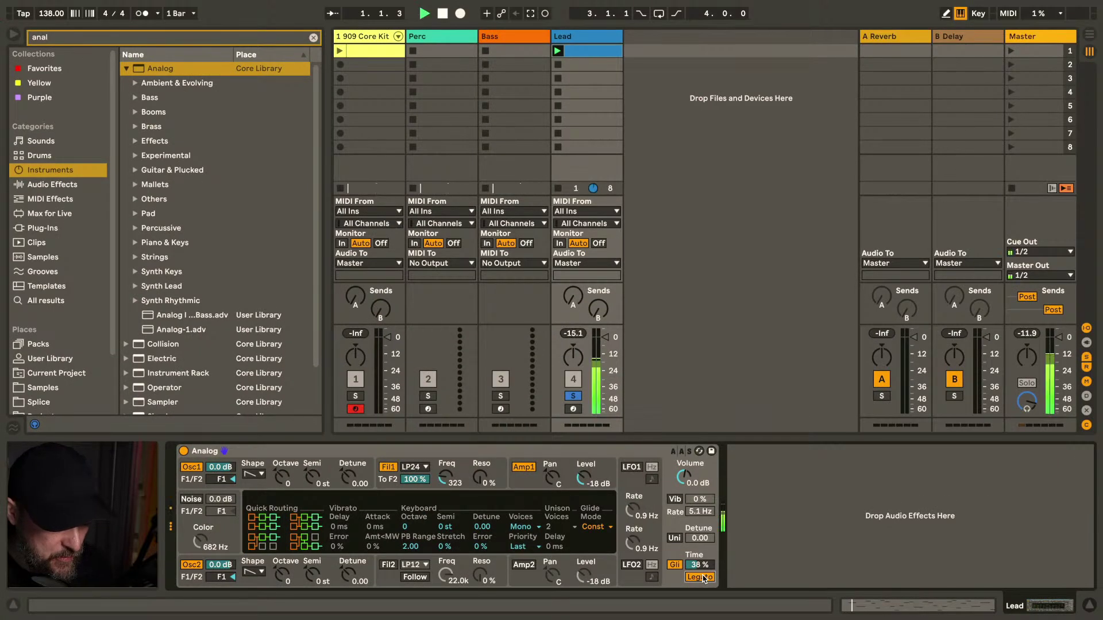
Shorten all notes in the Lead clip by about a third of a sixteenth and play the pattern
double_click(595, 51)
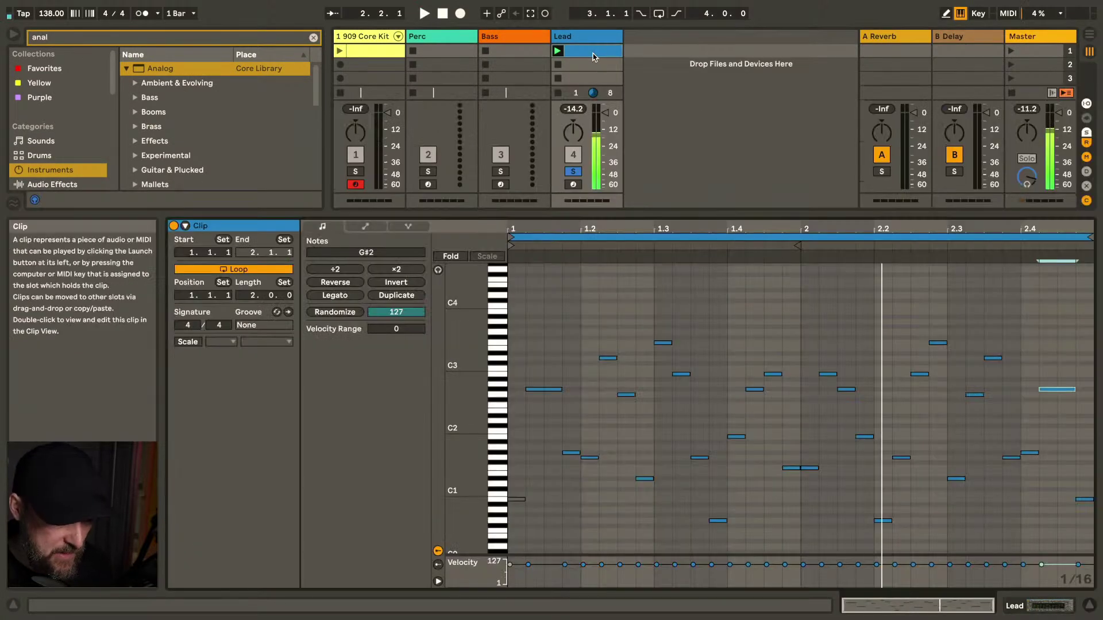
click(551, 347)
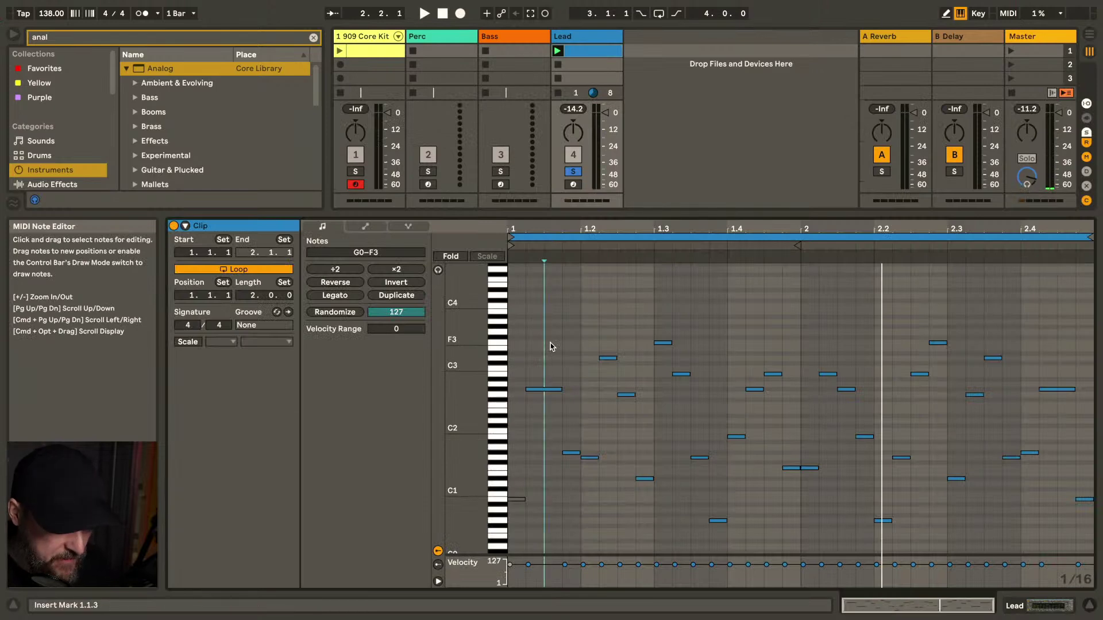
key(super+a)
drag(560, 386, 554, 389)
key(space)
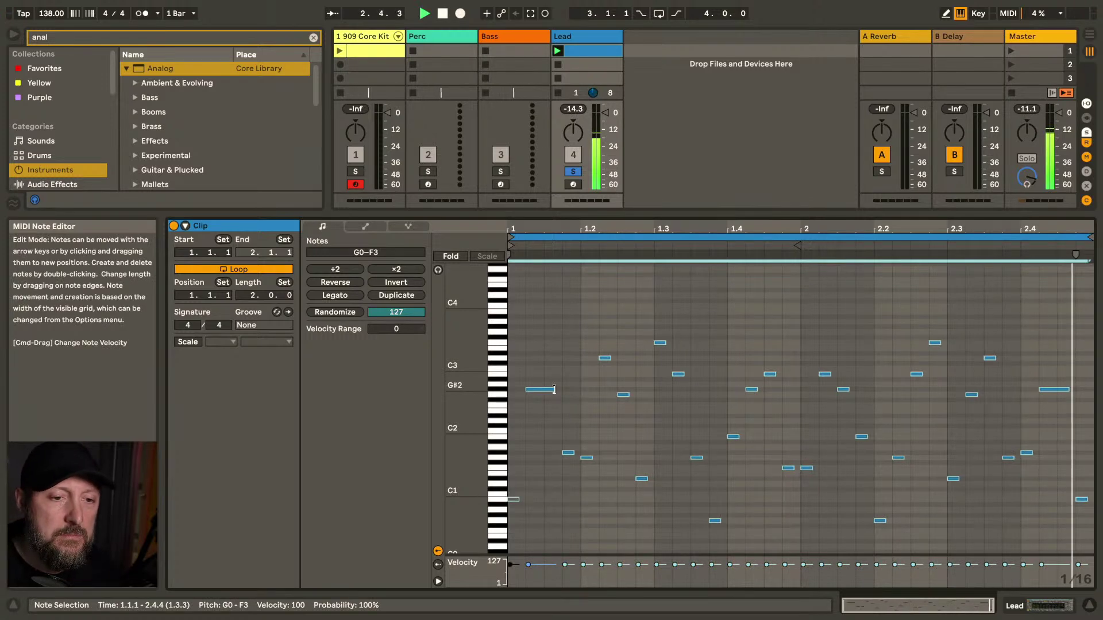
click(555, 389)
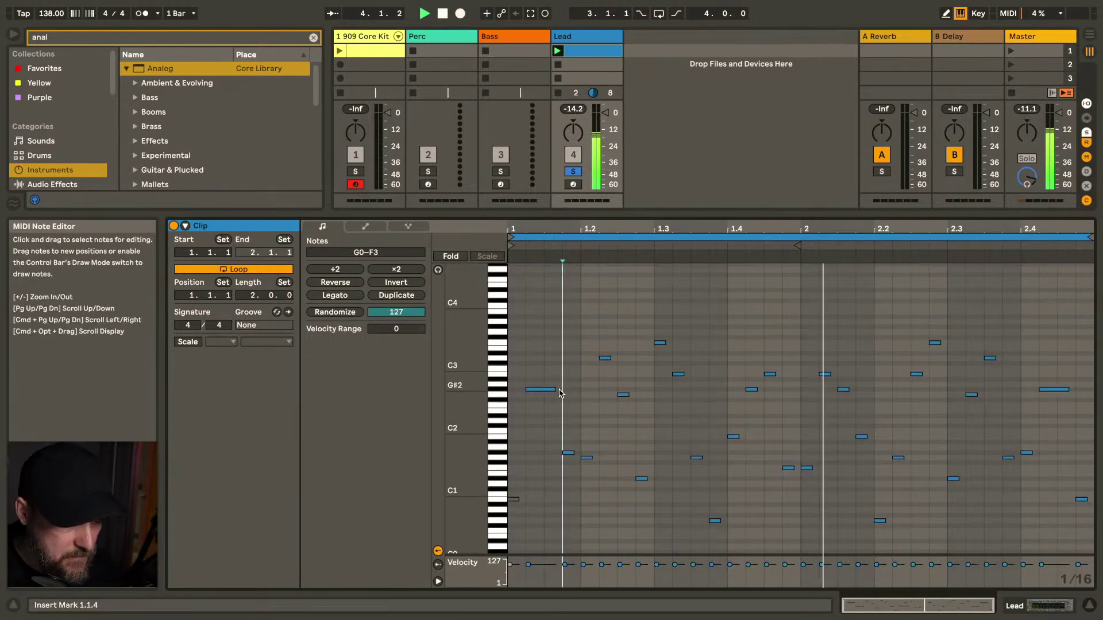
Lengthen G#2 at 1.1.2, G1 at 1.2.1, D#1 at 1.2.4, G1 at 2.2.2 and G#2 at 2.4.2 to overlap or meet the following notes
drag(555, 390, 568, 390)
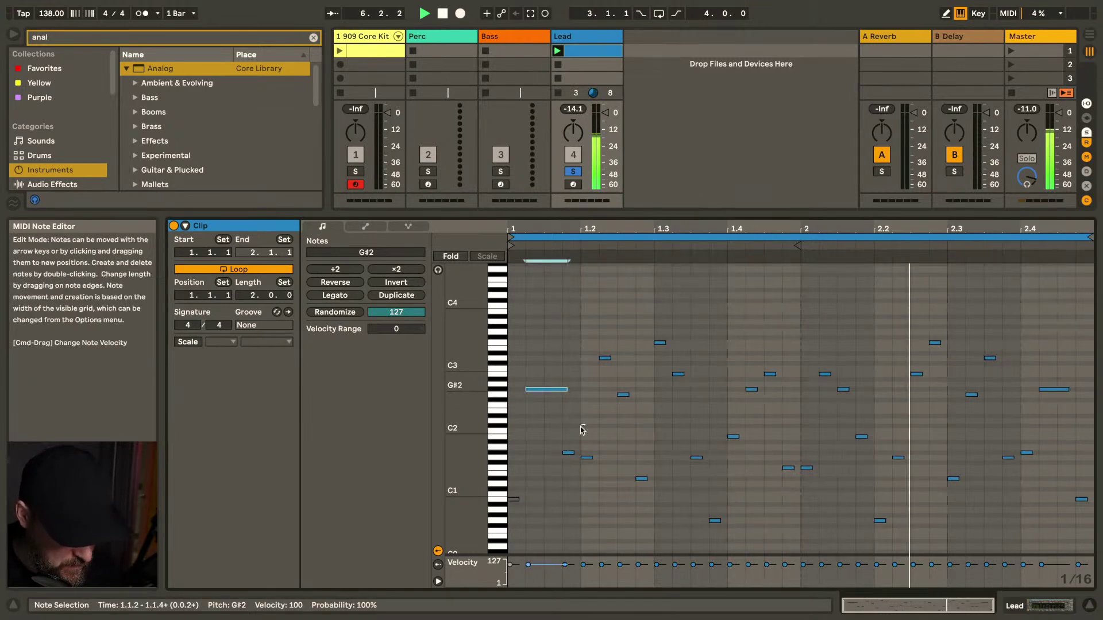
drag(590, 459, 604, 459)
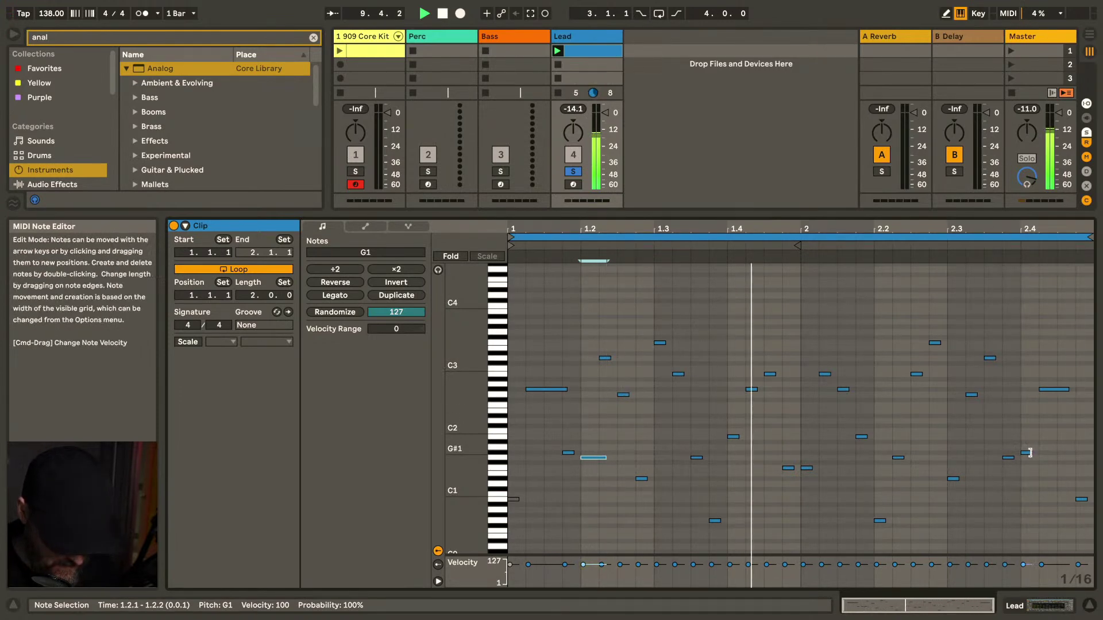
mouse_move(1032, 452)
mouse_down()
mouse_move(1043, 453)
mouse_move(1031, 452)
mouse_up()
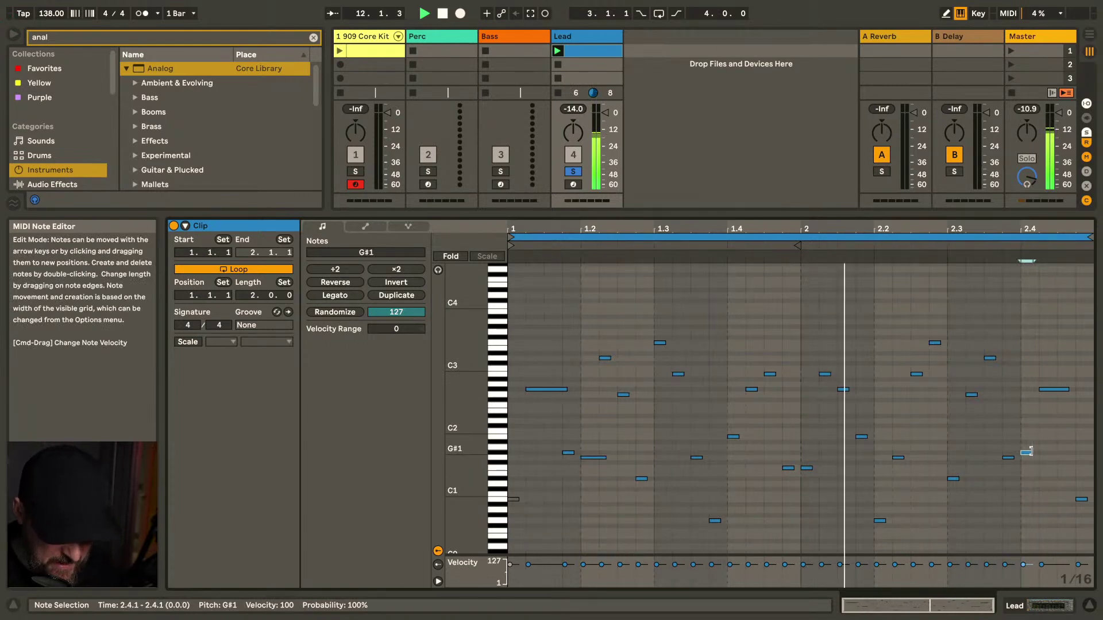
drag(1068, 390, 1080, 394)
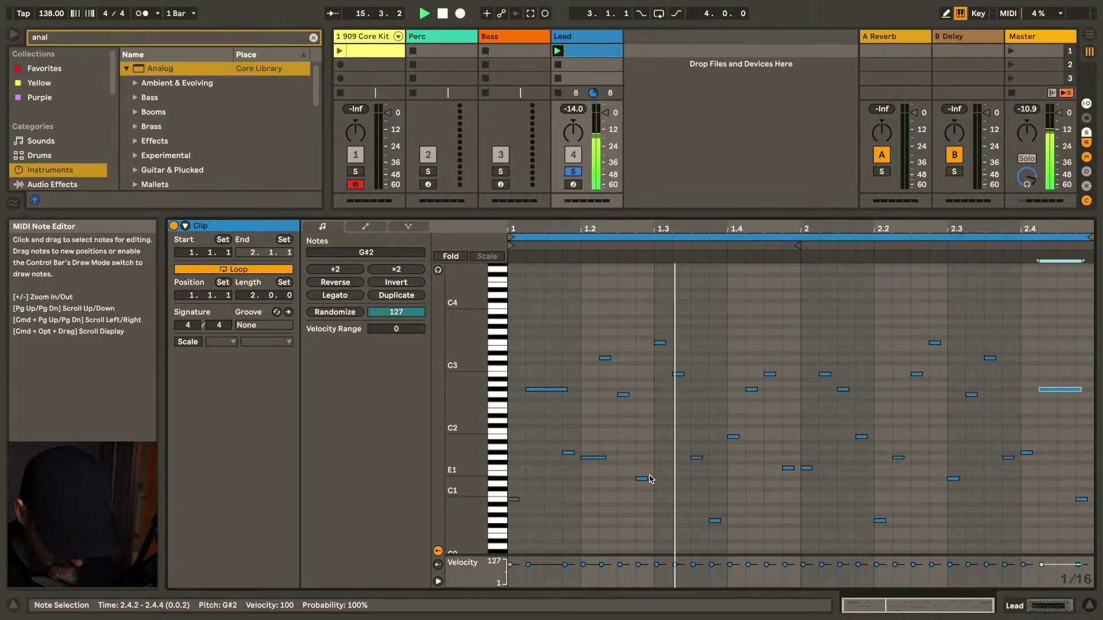
drag(648, 479, 657, 480)
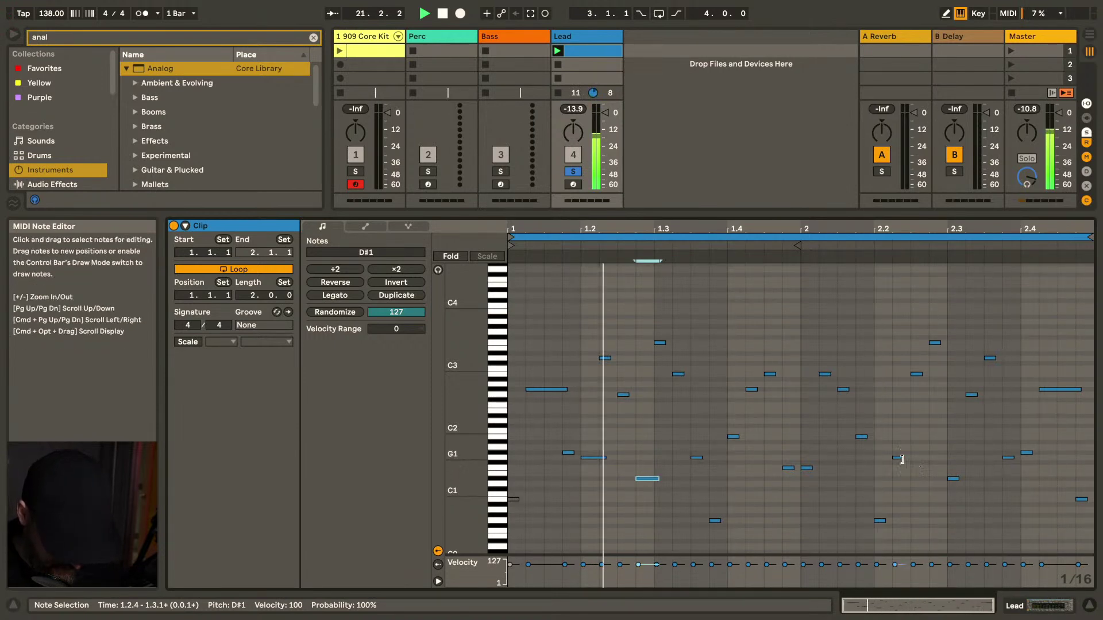
drag(902, 460, 914, 466)
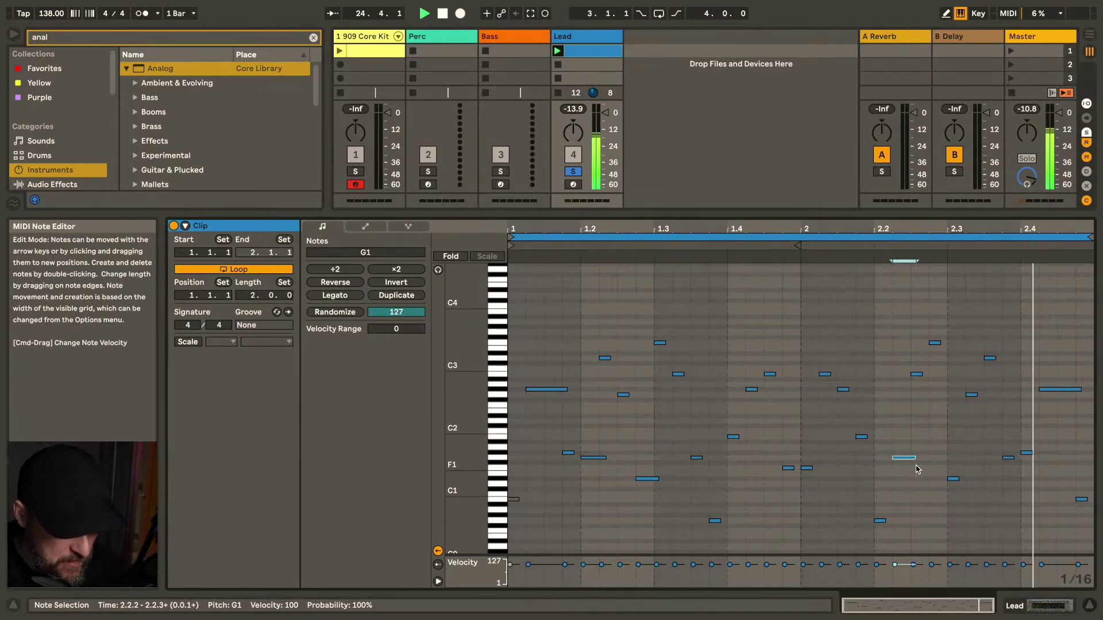
Program Bass Drum hits on all four beats of the one-bar 909 Core Kit clip
click(391, 51)
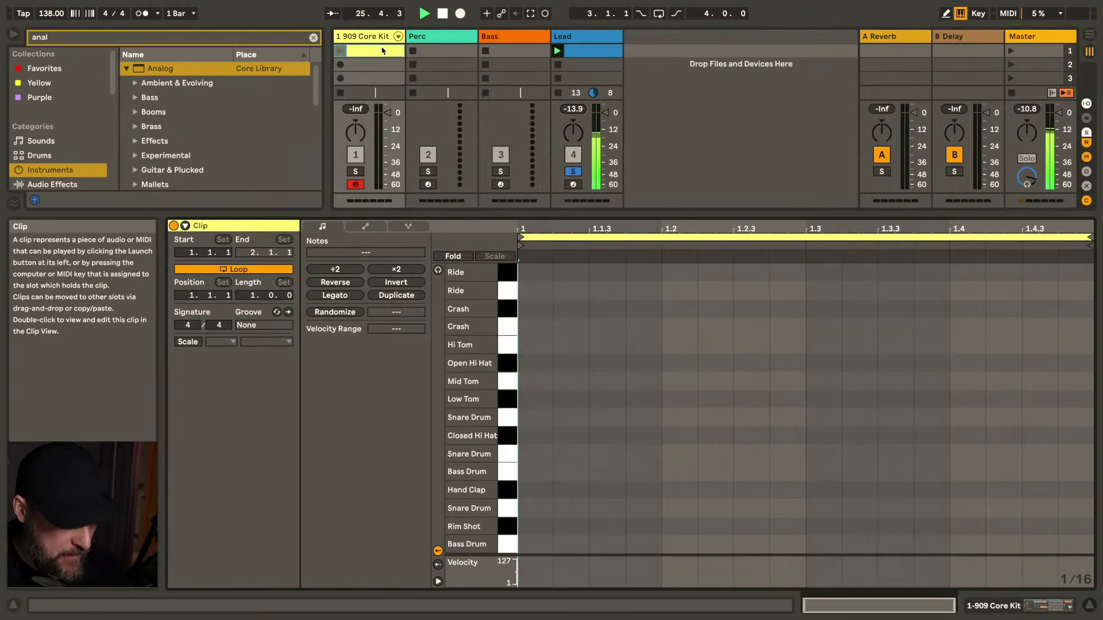
double_click(534, 544)
drag(595, 576, 663, 572)
key(super+d)
key(super+d)
key(super+d)
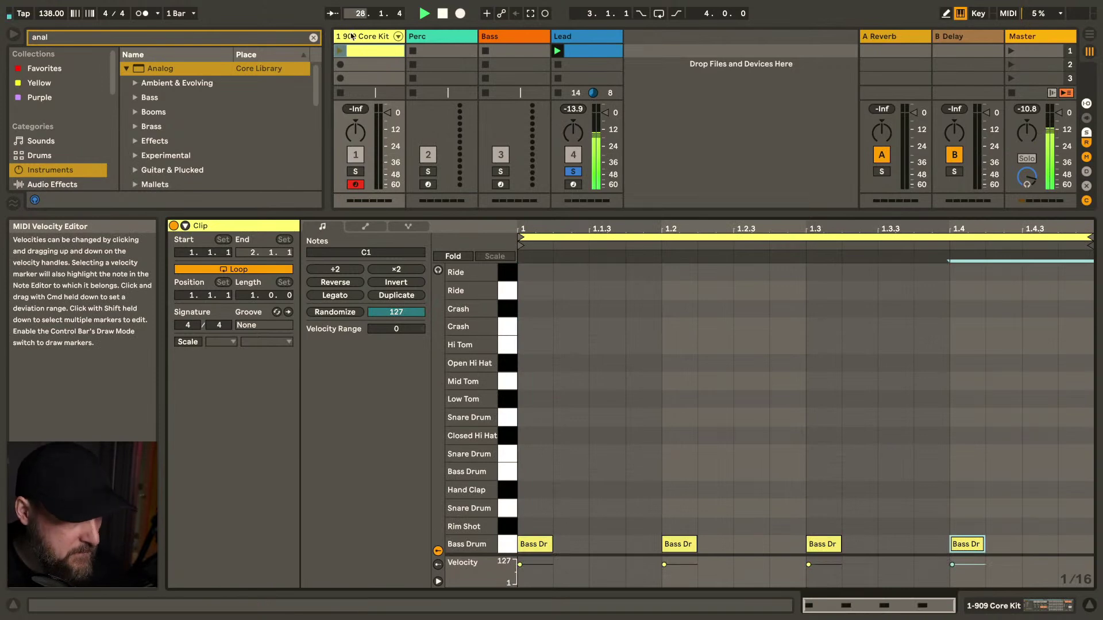
Launch the 909 Core Kit clip and unsolo the Lead track to hear both together
click(339, 51)
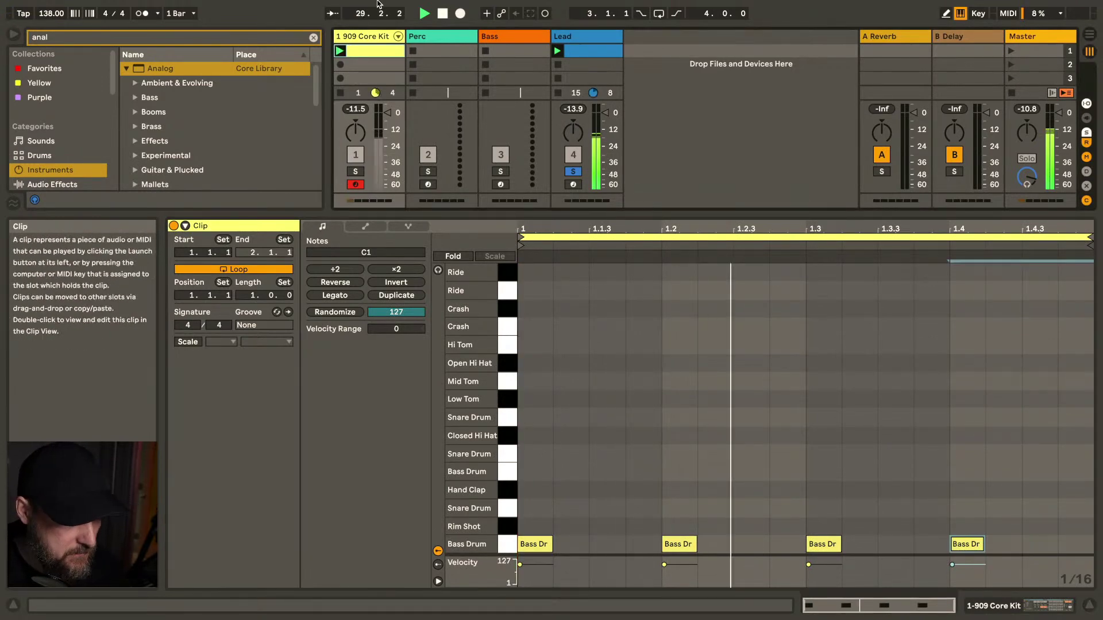
click(573, 172)
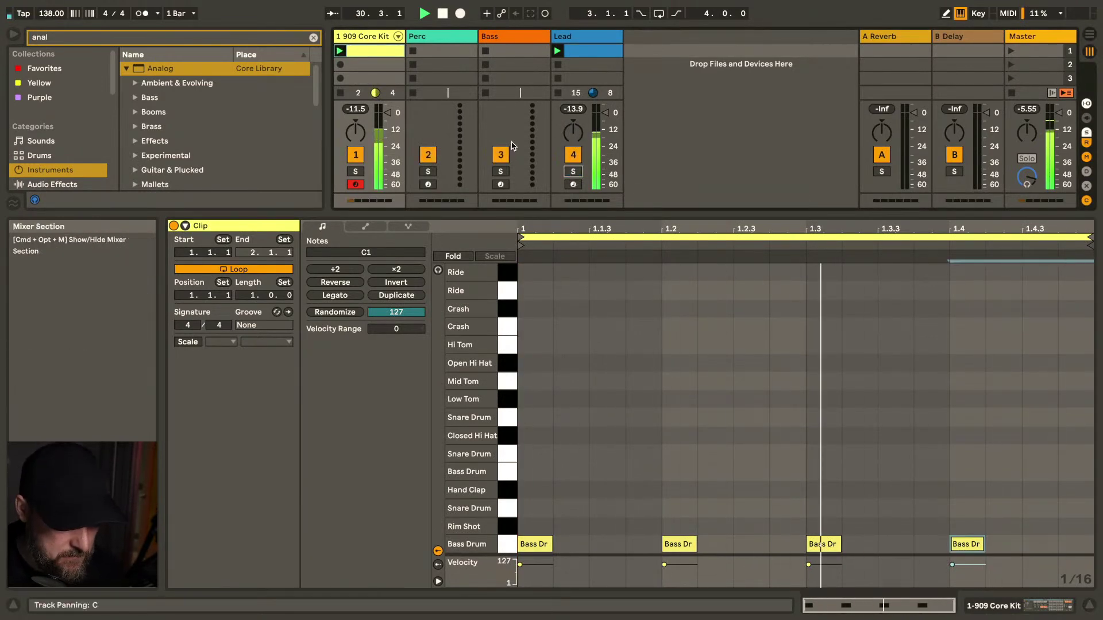
Select the 909 kit's Bass Drum and set the kit's Glue to 71, Drive Tone to 73 and Drive Amount to 93
double_click(366, 39)
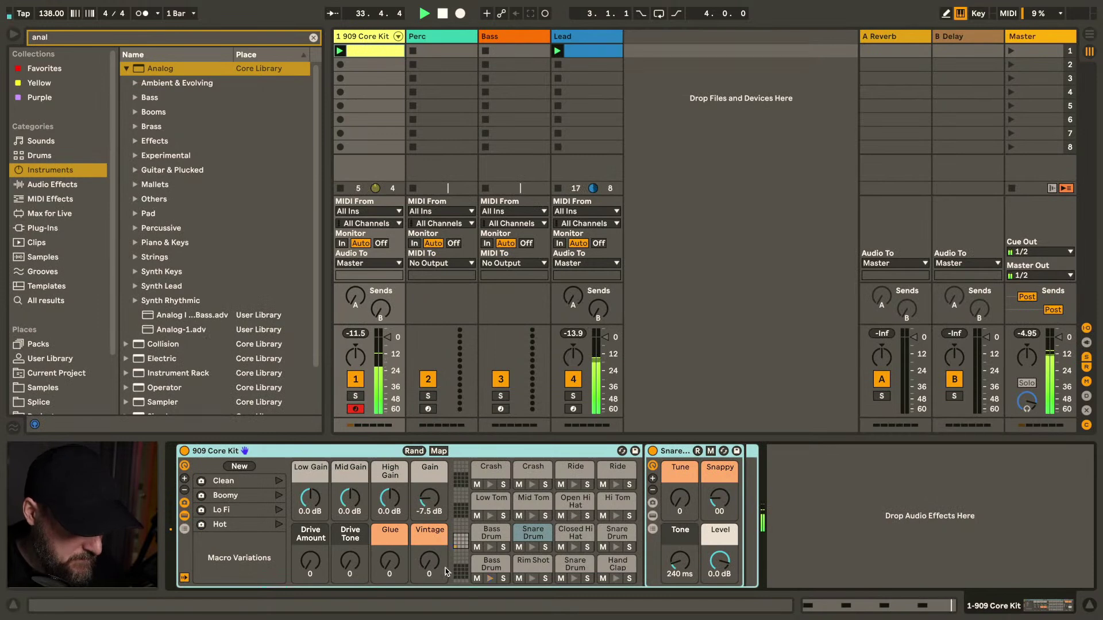
click(491, 564)
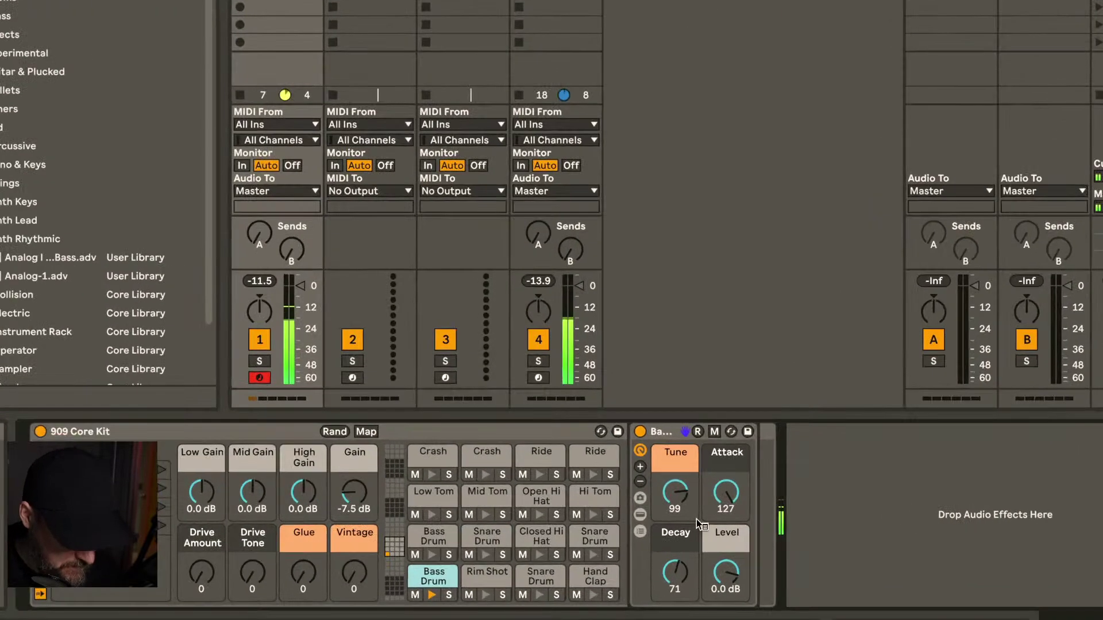
drag(313, 569, 313, 546)
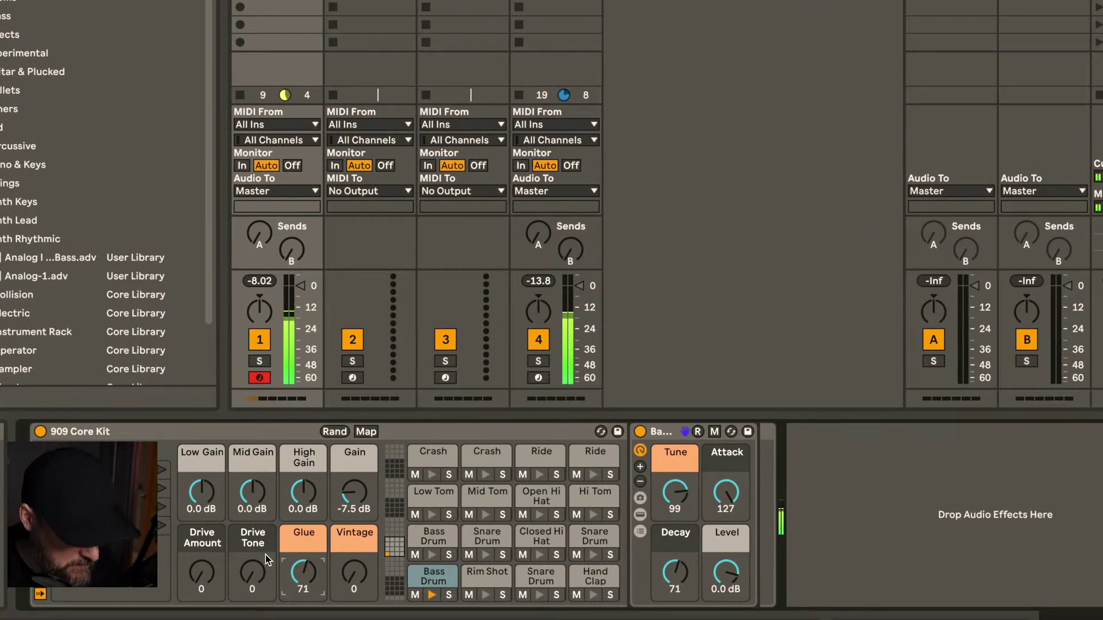
drag(253, 572, 252, 546)
mouse_move(201, 573)
mouse_down()
mouse_move(201, 531)
mouse_move(207, 582)
mouse_up()
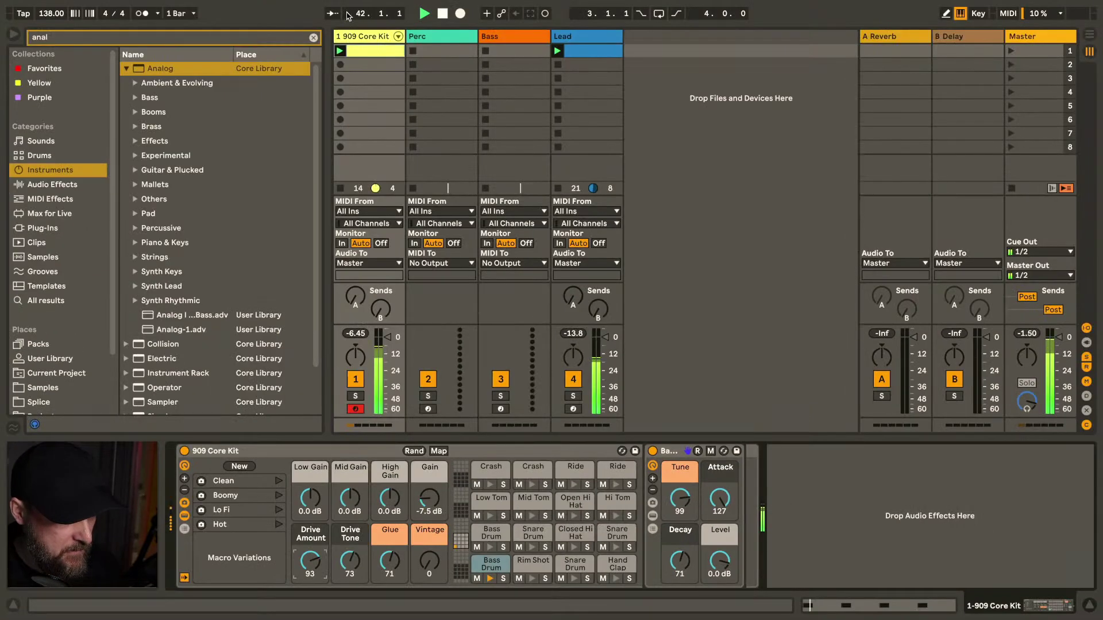
Detune the second oscillator of the Lead track's Analog synth by 0.06, keeping its octave at 0
click(586, 40)
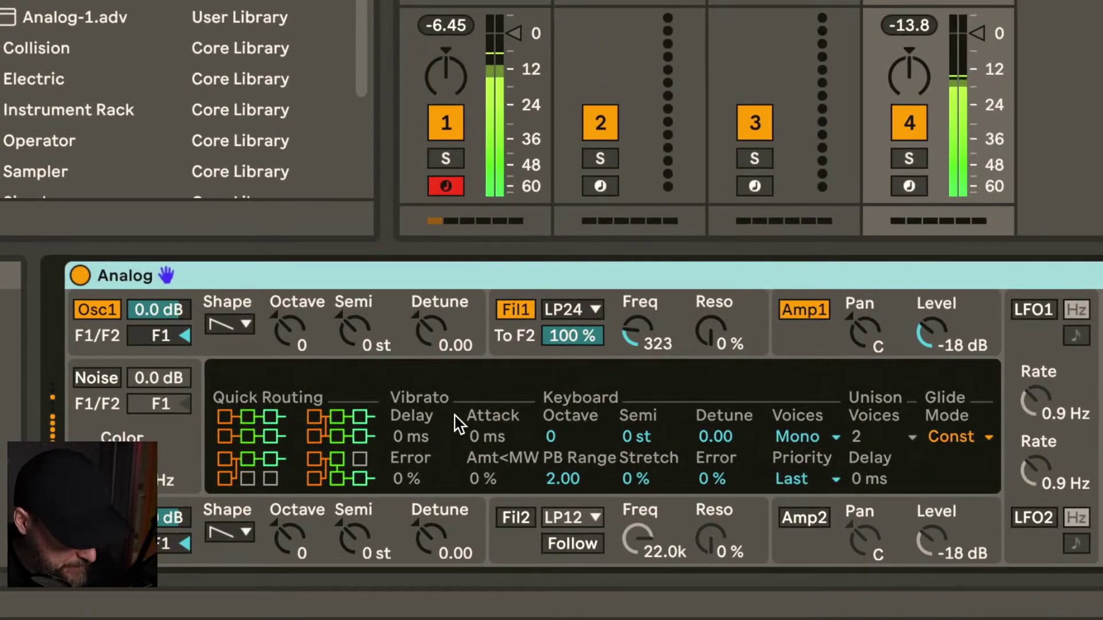
click(266, 432)
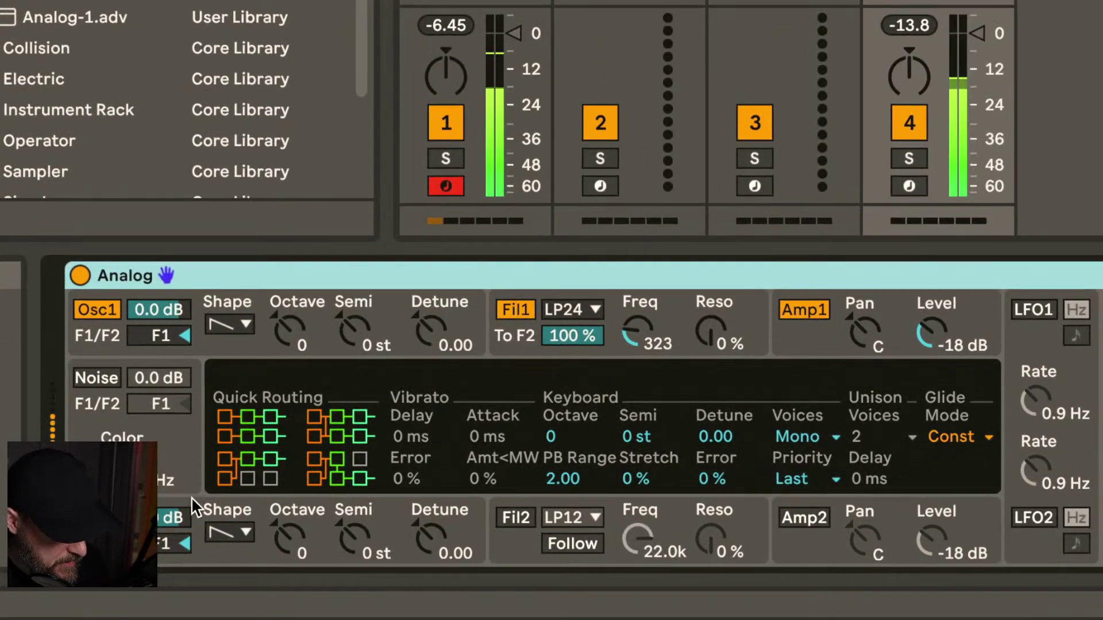
click(291, 546)
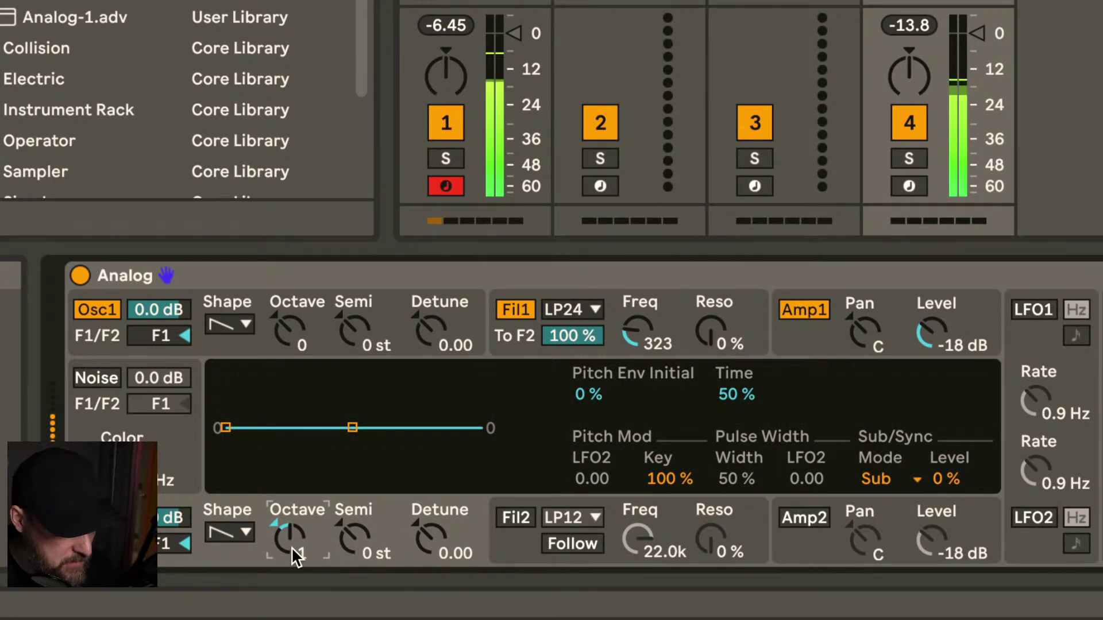
mouse_move(443, 521)
mouse_down()
mouse_move(443, 506)
mouse_move(443, 517)
mouse_up()
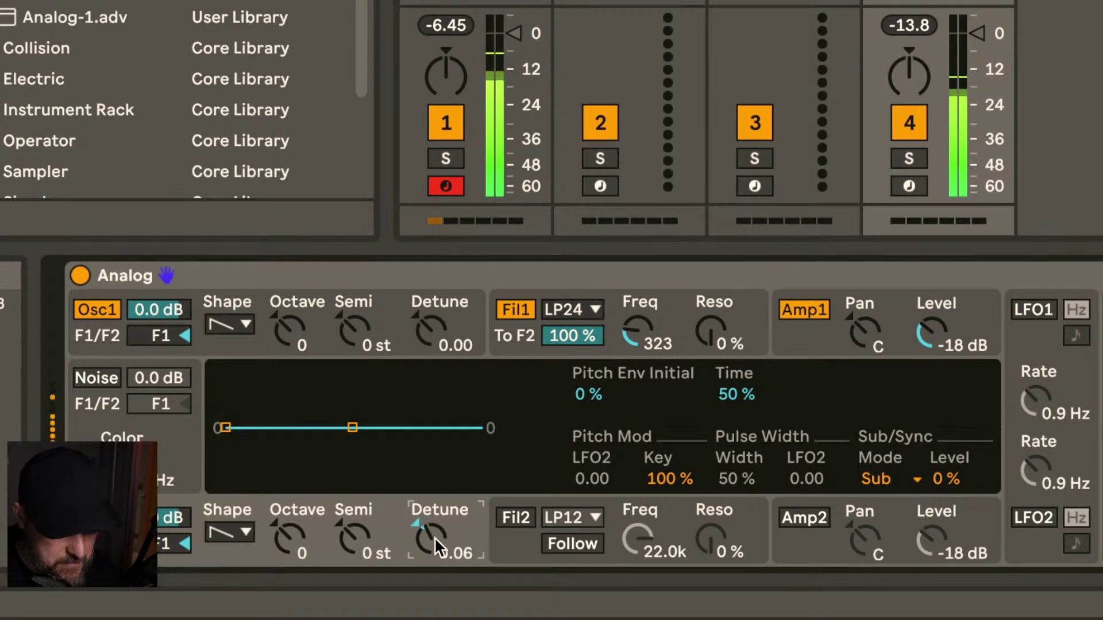
Set Analog's Filter 1 cutoff to 712 Hz and its resonance to 21 %
drag(636, 331, 637, 321)
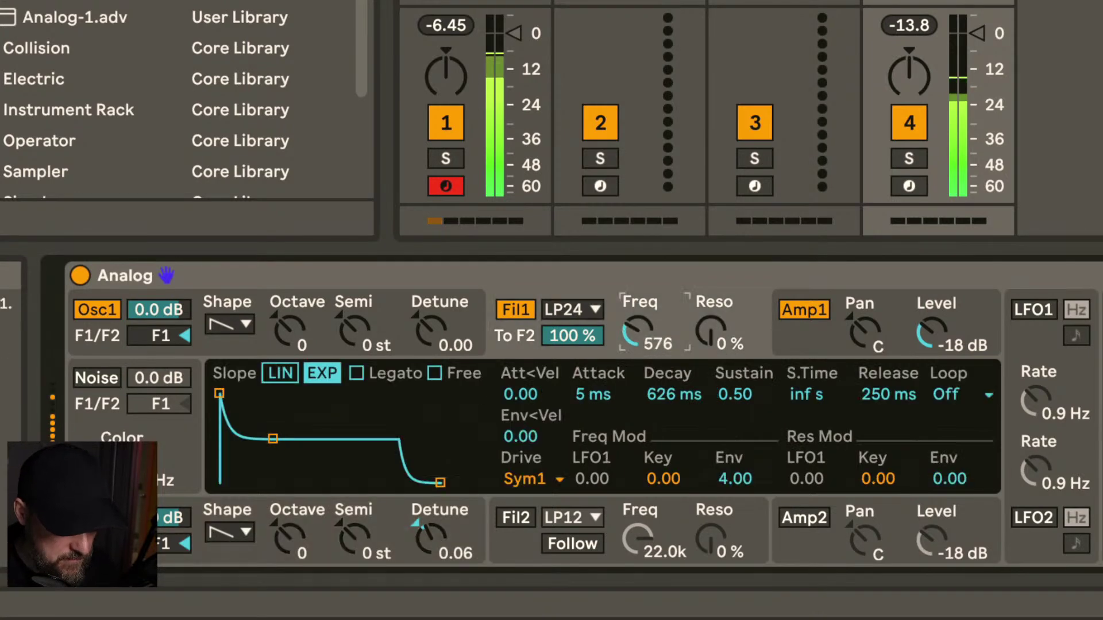
drag(711, 332, 712, 308)
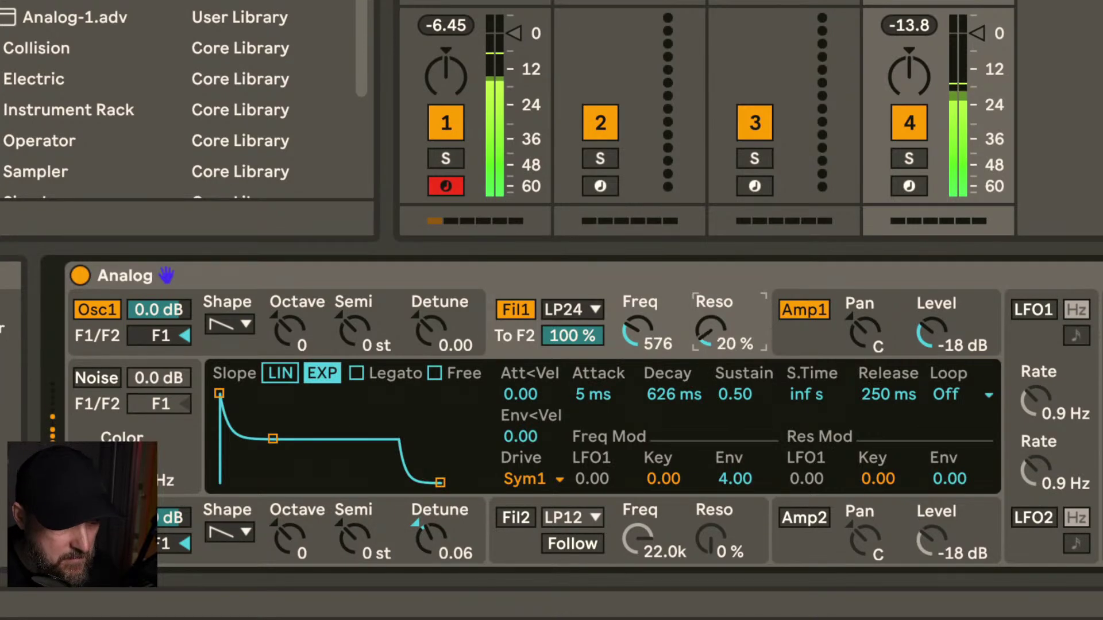
mouse_move(636, 331)
mouse_down()
mouse_move(637, 349)
mouse_move(636, 335)
mouse_up()
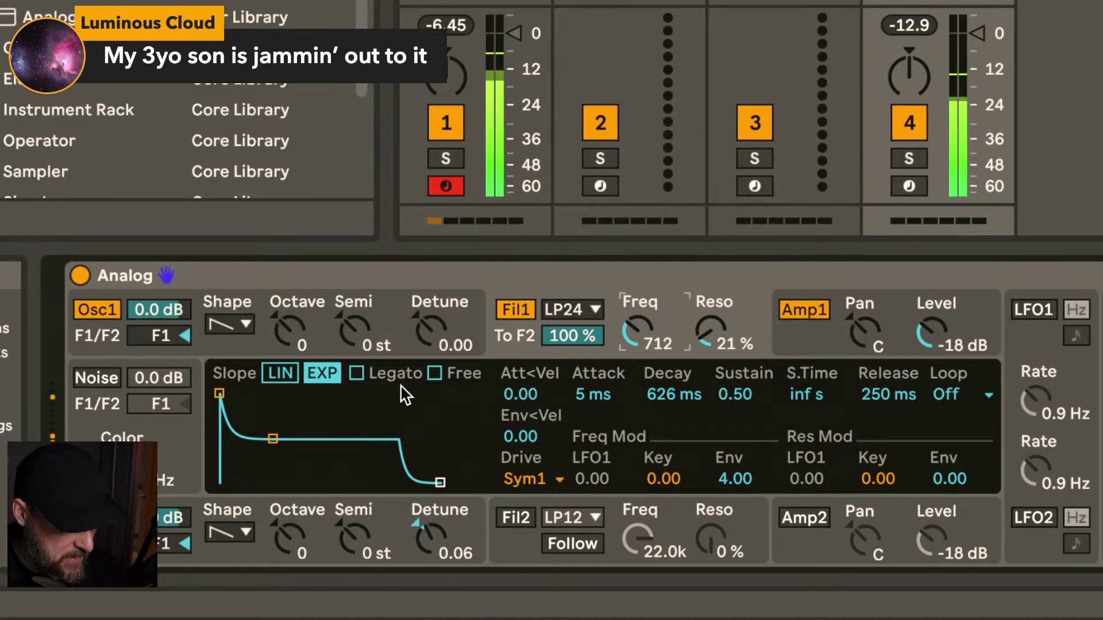
Raise Analog's second oscillator to octave 1 and open the Filter 1 cutoff to 1.3 kHz
click(409, 340)
click(387, 523)
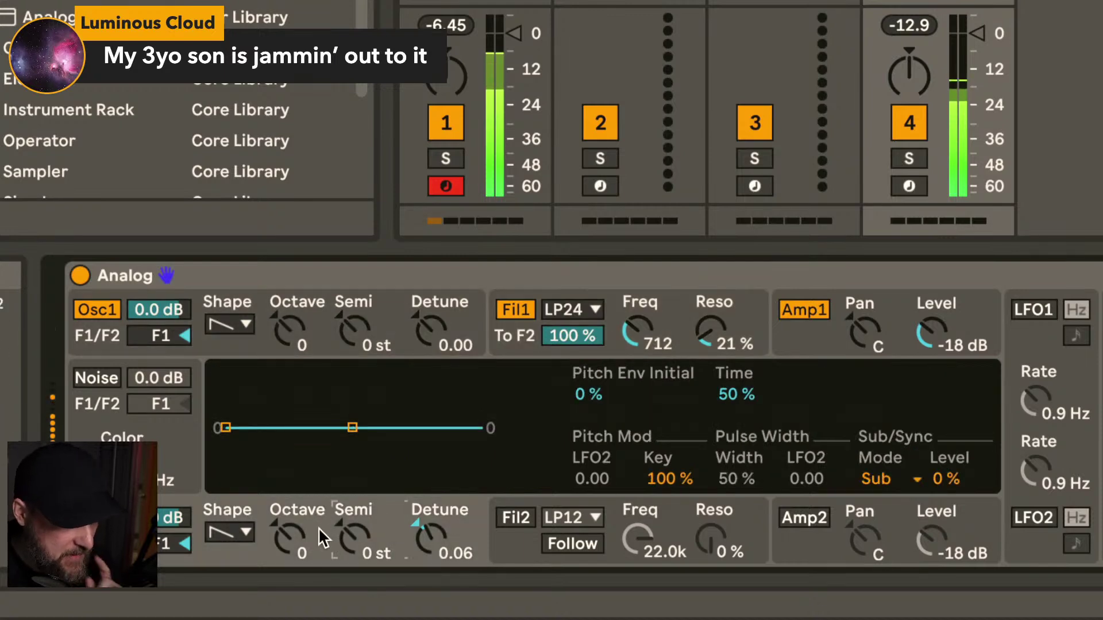
click(300, 533)
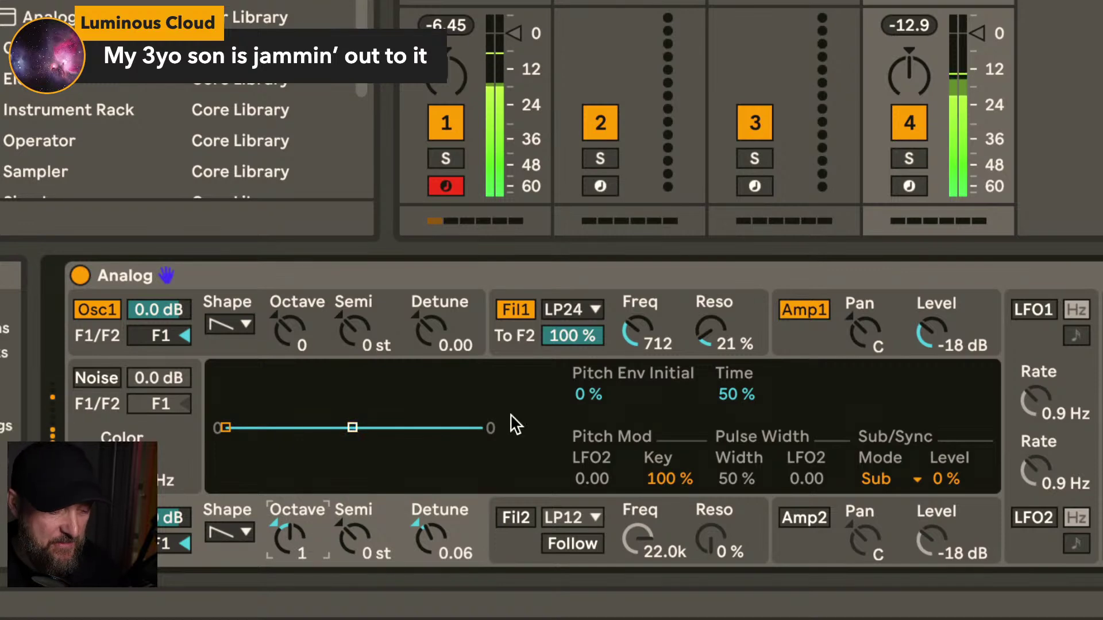
drag(630, 347, 631, 339)
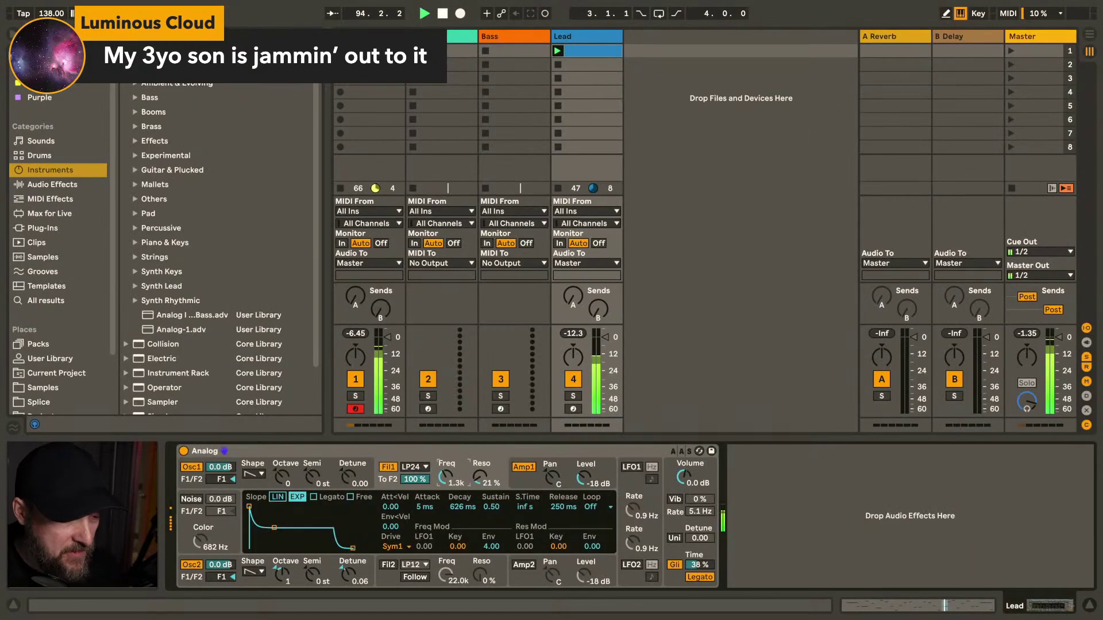
Rename the Perc track as Shaker and search the Drums category of the library for "shake"
click(432, 51)
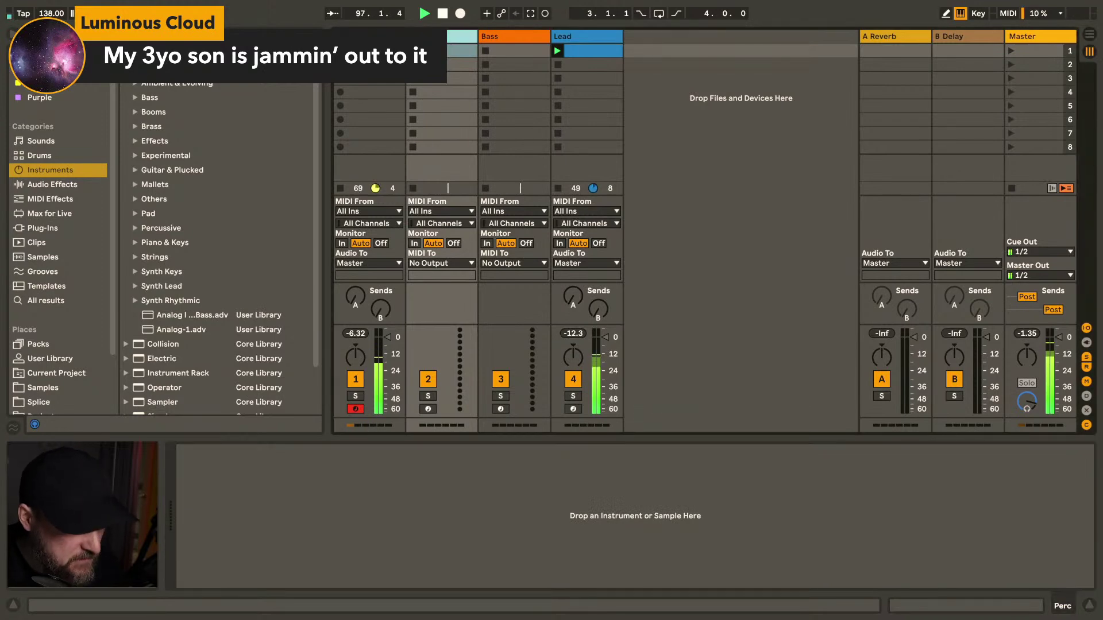
key(Return)
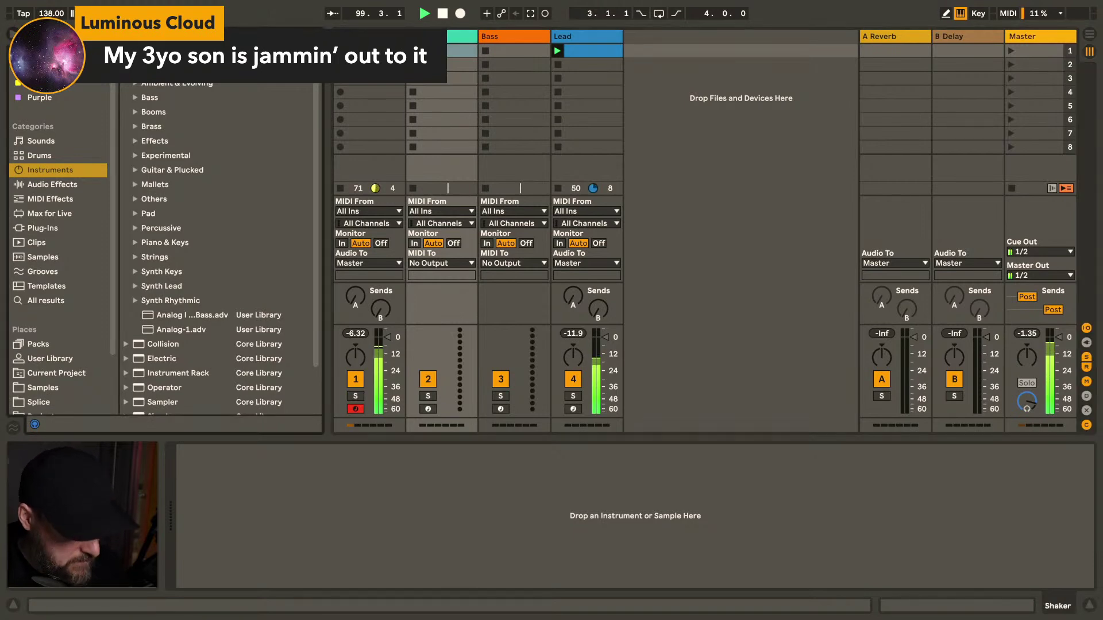
scroll(218, 247, down, 10)
text(f)
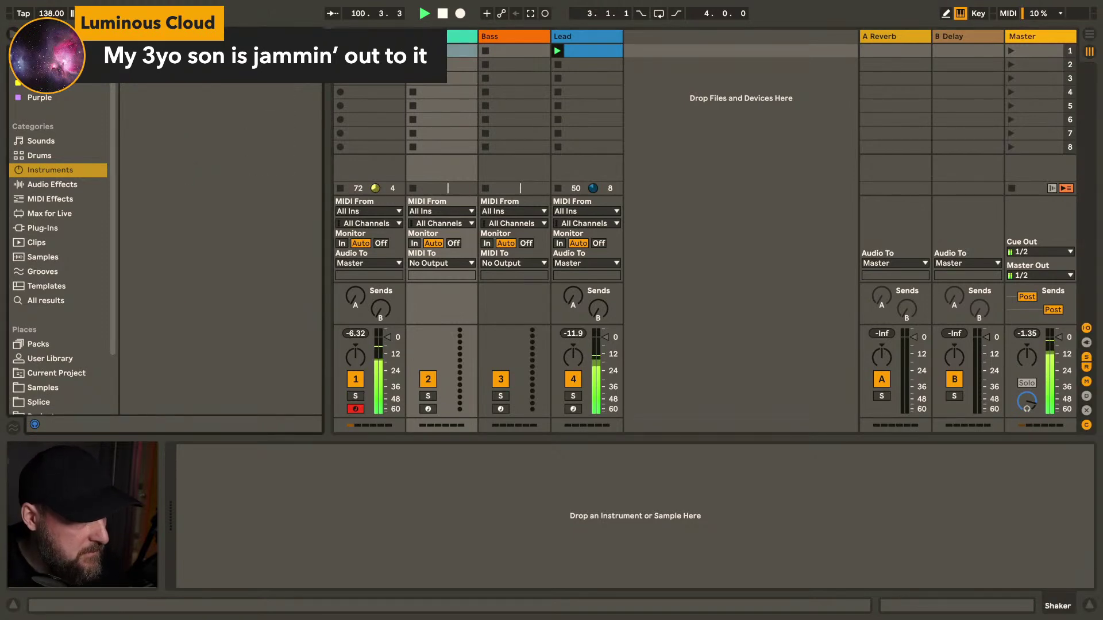
key(BackSpace)
click(58, 150)
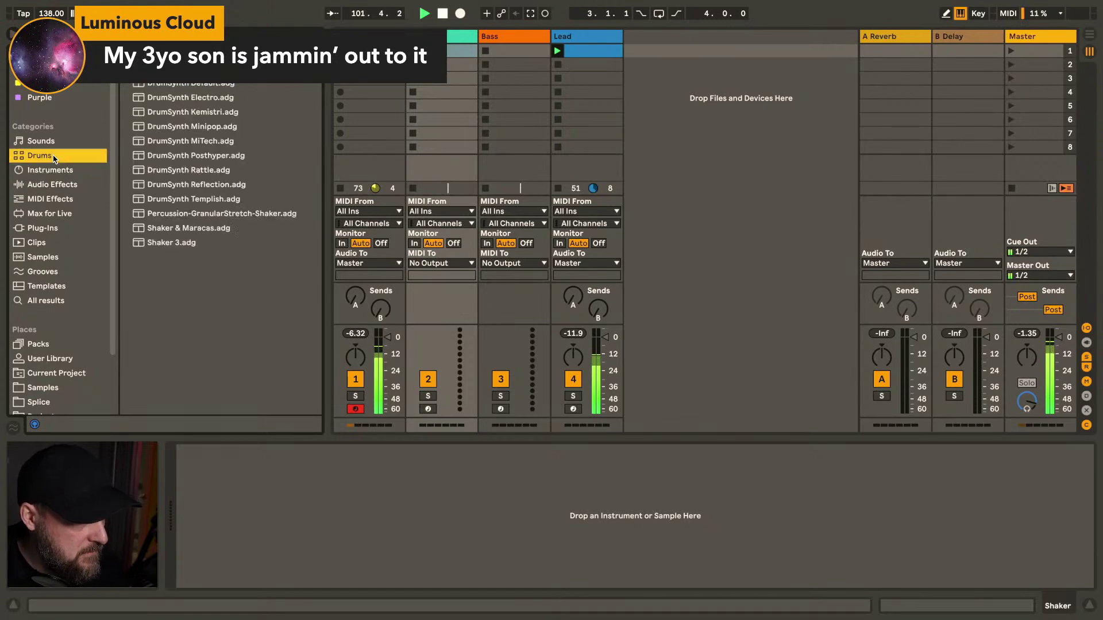
Stop playback, audition the Misc Percussion shaker samples and load Shake-Maracas 1-Hard.aif onto the Shaker track
key(Right)
key(Down)
key(Down)
key(Down)
key(Down)
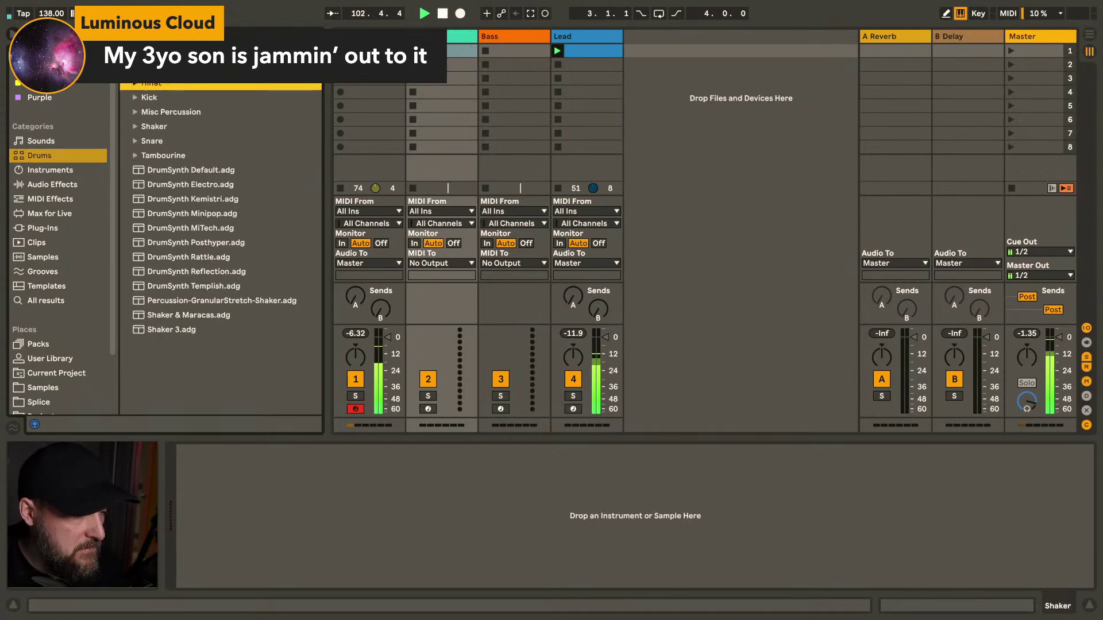
key(Up)
key(Right)
key(Down)
key(space)
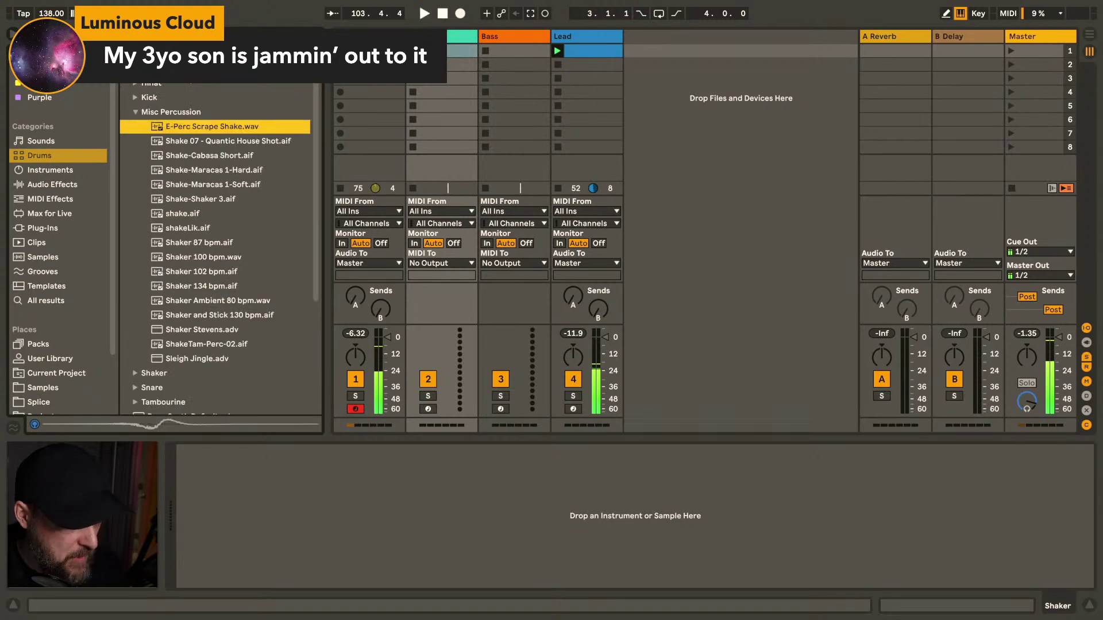
key(Down)
key(Up)
key(Down)
key(Down)
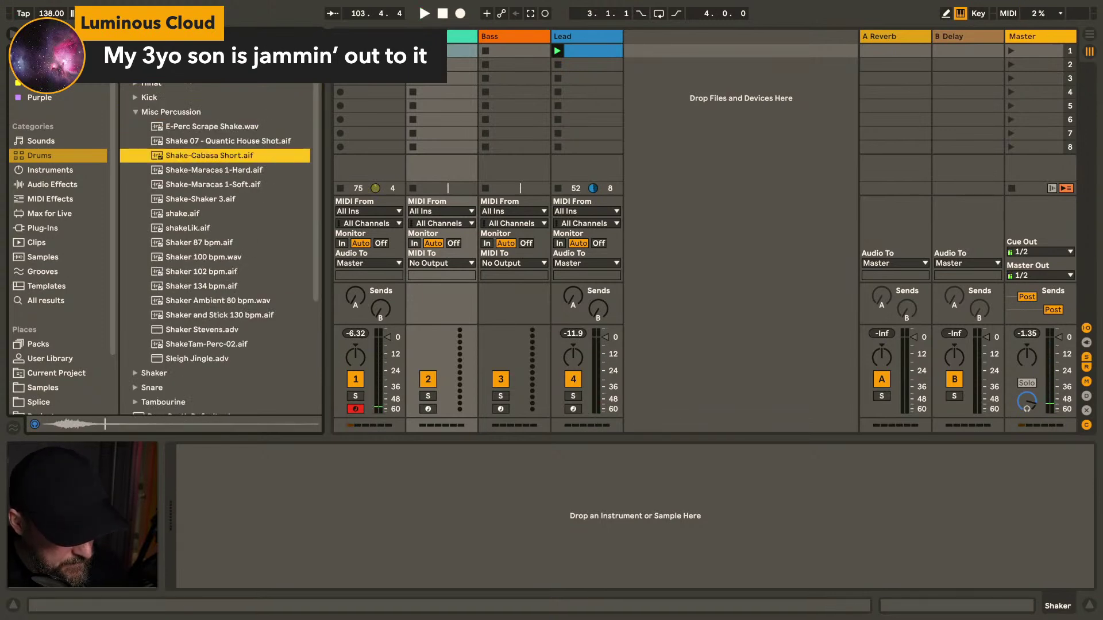
key(Down)
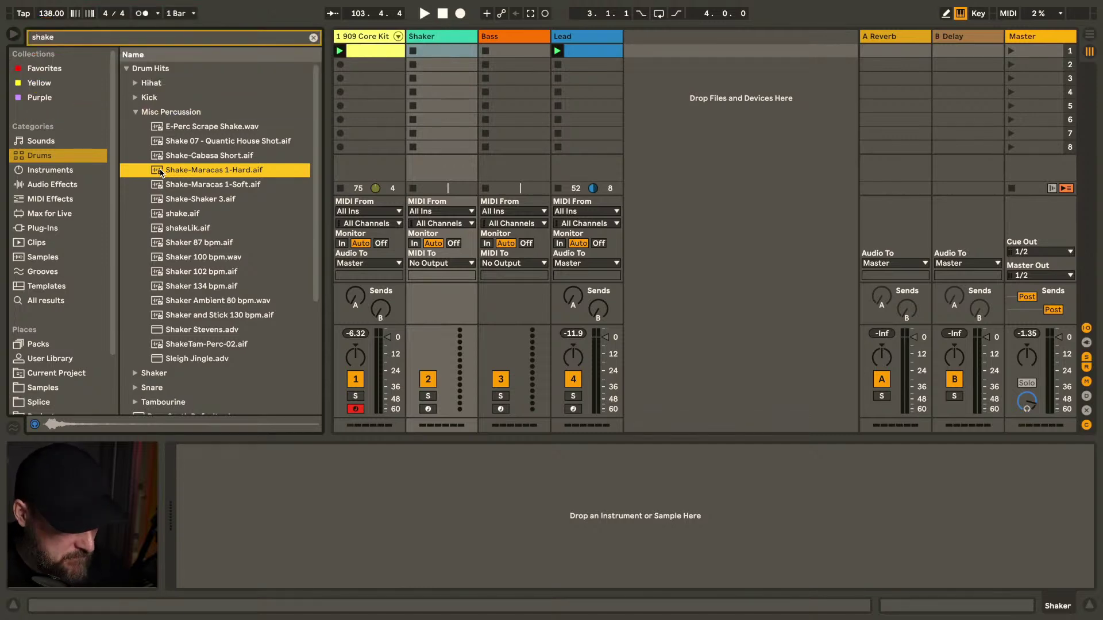
double_click(160, 170)
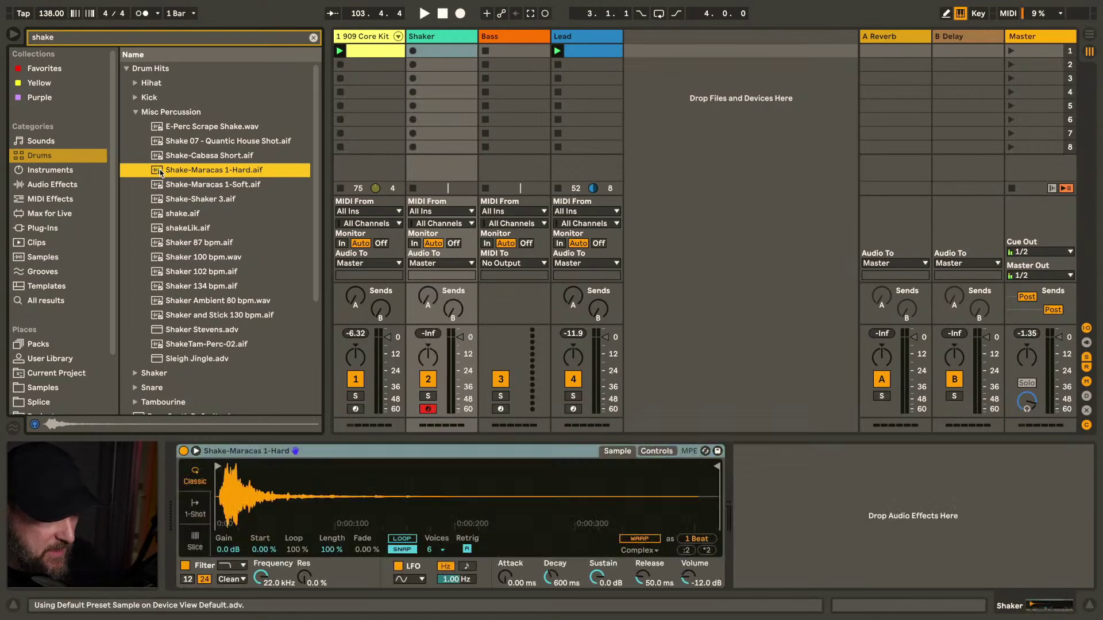
Create a one-bar MIDI clip on the Shaker track and fill its first beat with four sixteenth-note C3 hits
double_click(451, 54)
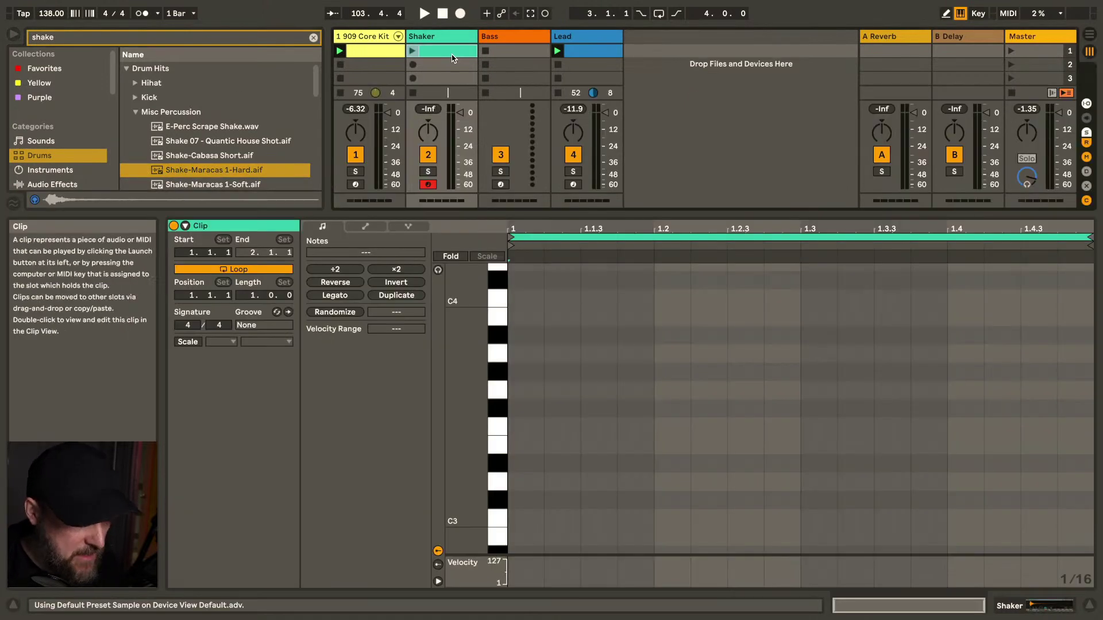
double_click(526, 518)
key(super+d)
key(super+d)
key(super+d)
key(super+d)
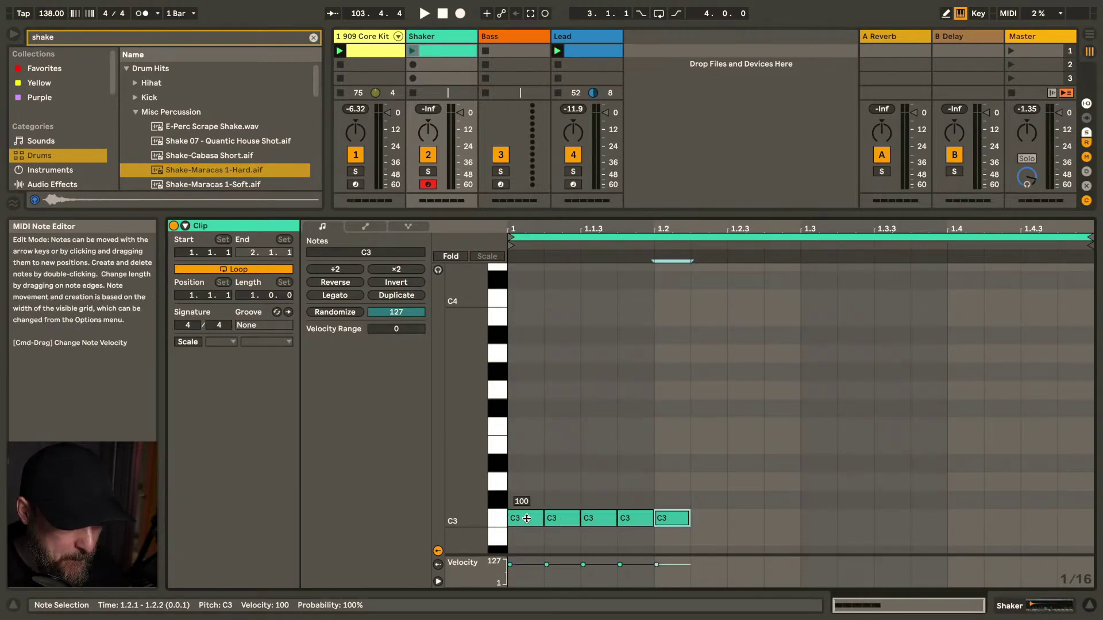
key(super+d)
key(super+d)
key(super+d)
key(super+d)
key(super+d)
key(super+d)
key(super+z)
key(super+z)
key(super+z)
key(super+z)
key(super+z)
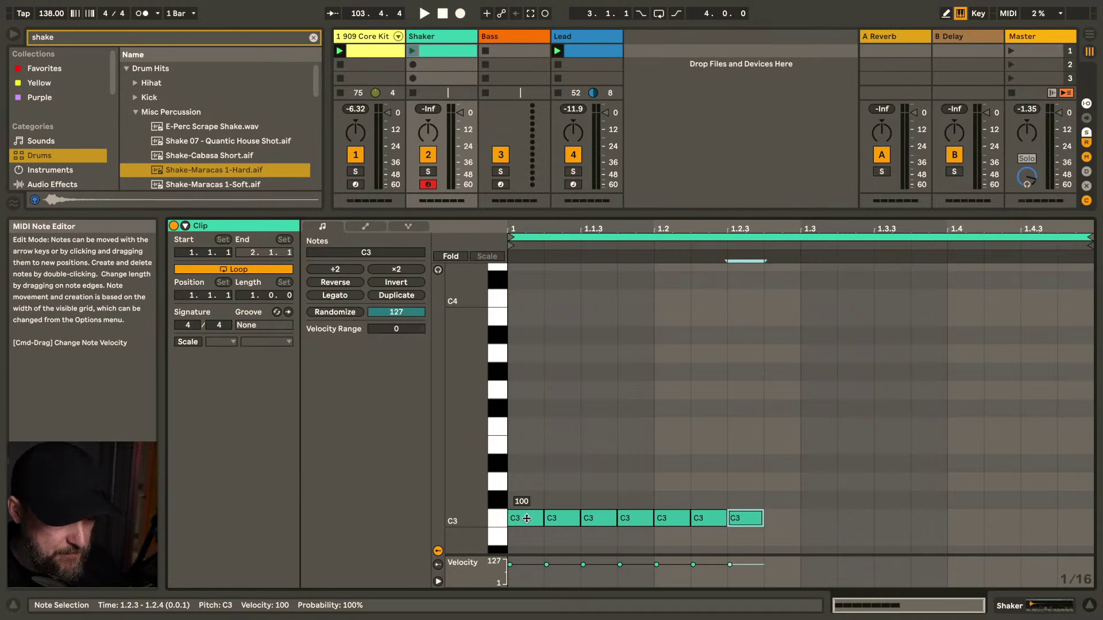
key(super+z)
key(super+z)
Lower the velocities of the second and fourth hits, set the first to 90, and repeat the pattern across the bar
mouse_move(559, 516)
mouse_down()
mouse_move(559, 528)
mouse_move(531, 522)
mouse_move(561, 526)
mouse_up()
drag(629, 518, 629, 530)
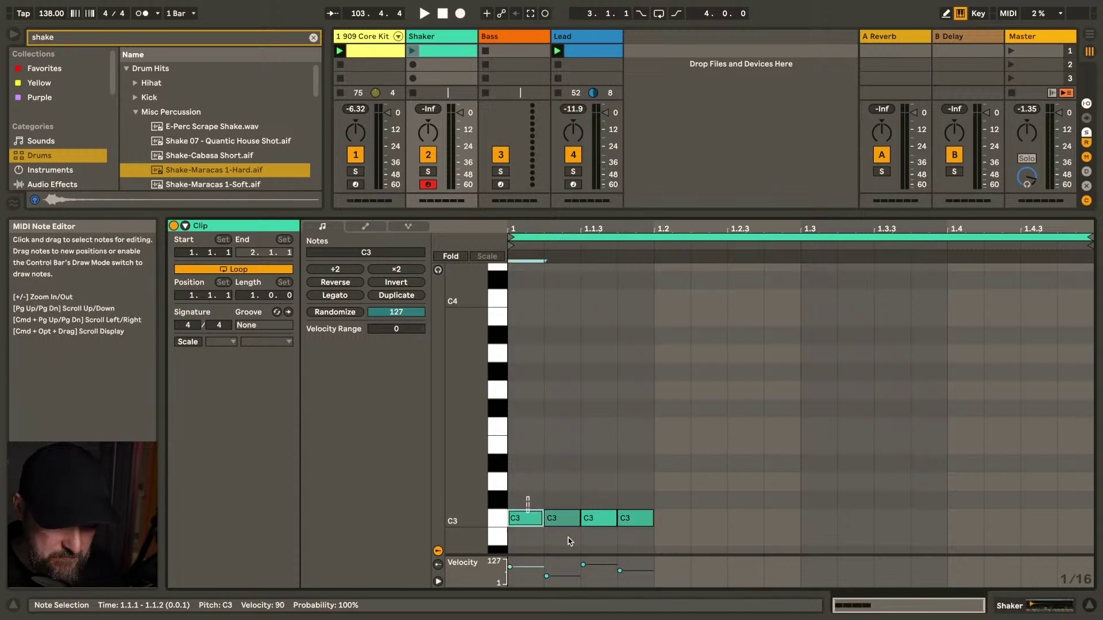
key(super+a)
key(super+d)
key(super+d)
key(super+d)
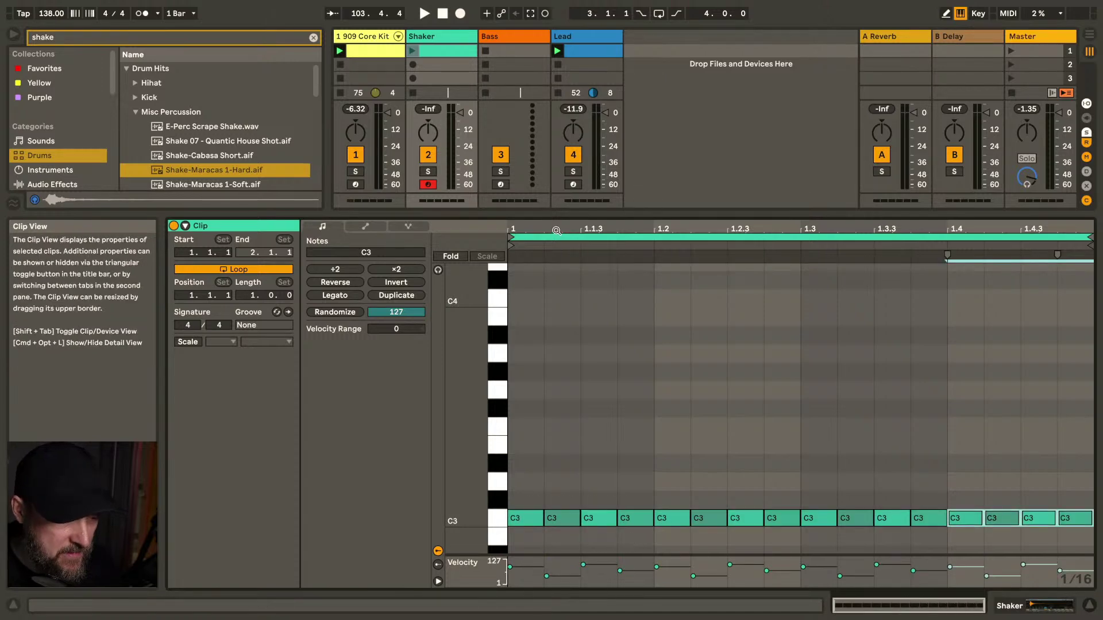
Play the Shaker clip, set its sampler's Vel>Vol to 70 % and lower the Shaker track's volume
click(414, 51)
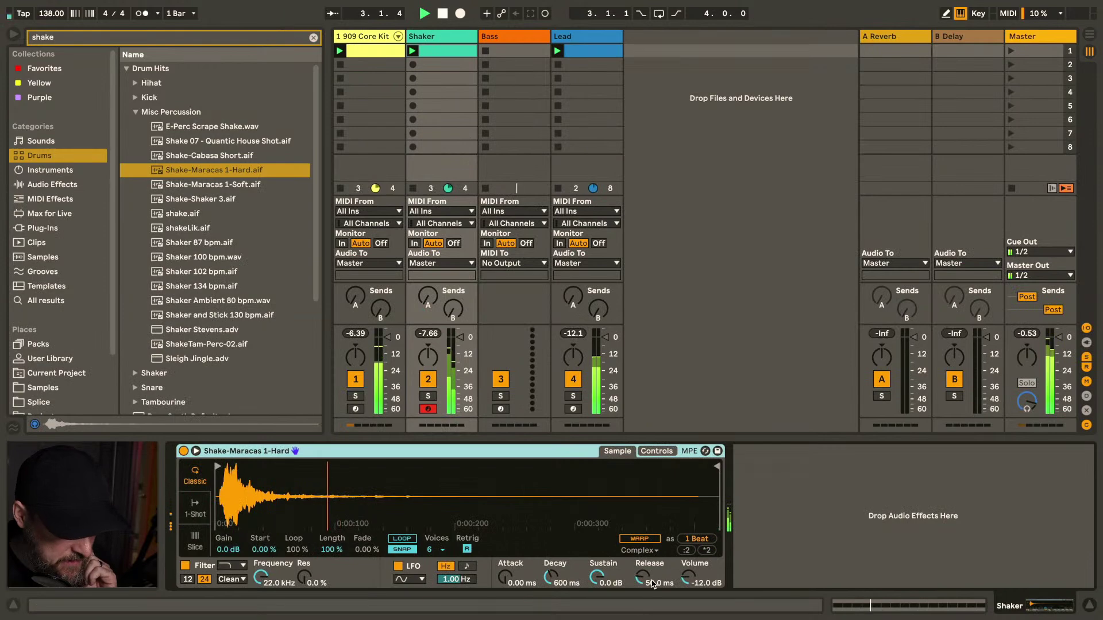
click(656, 451)
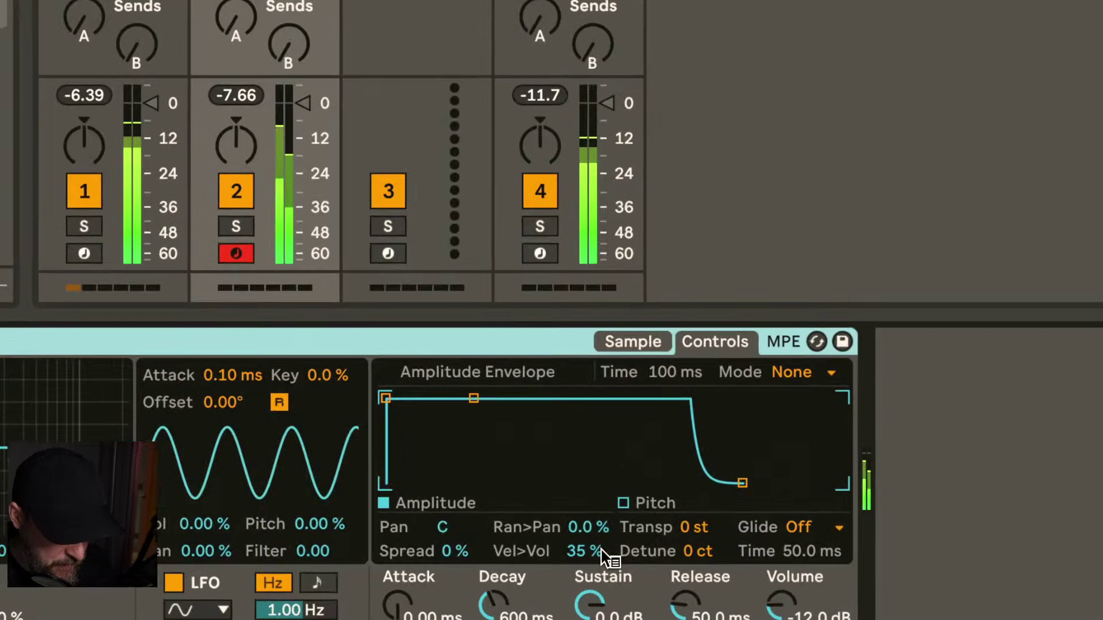
drag(602, 551, 602, 531)
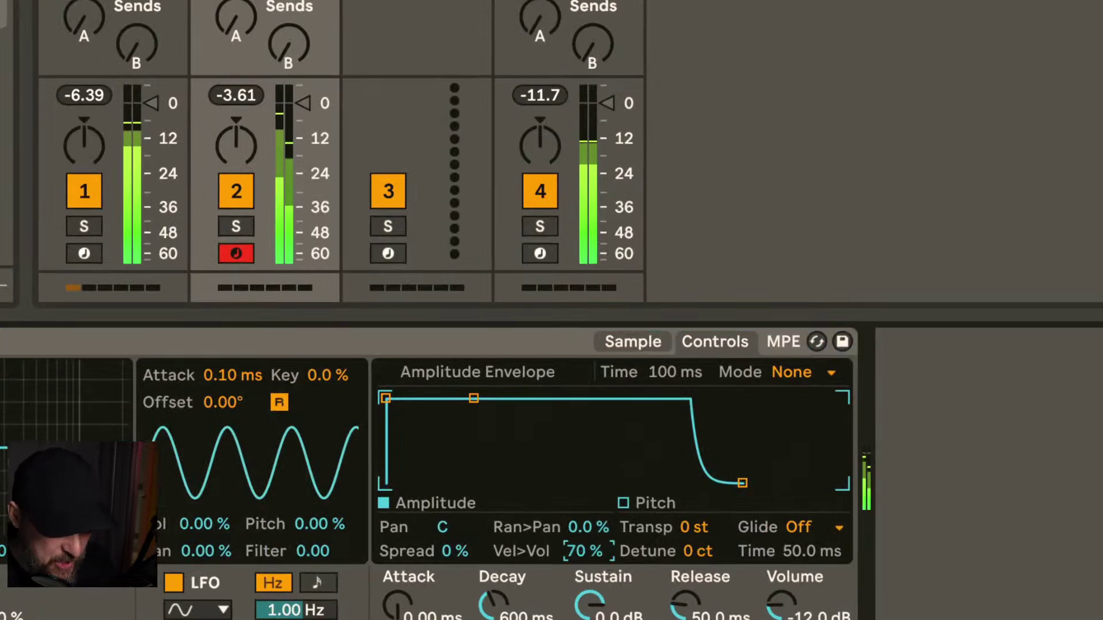
click(302, 106)
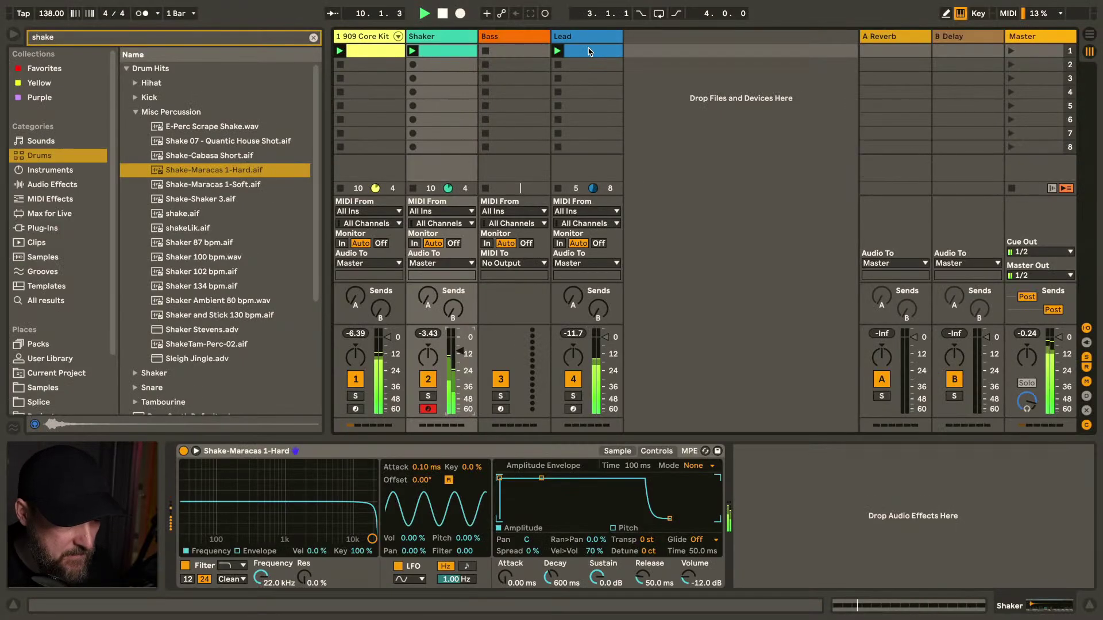
Select the Lead track, stop playback and search the Max for Live audio effects for "shaper"
click(589, 51)
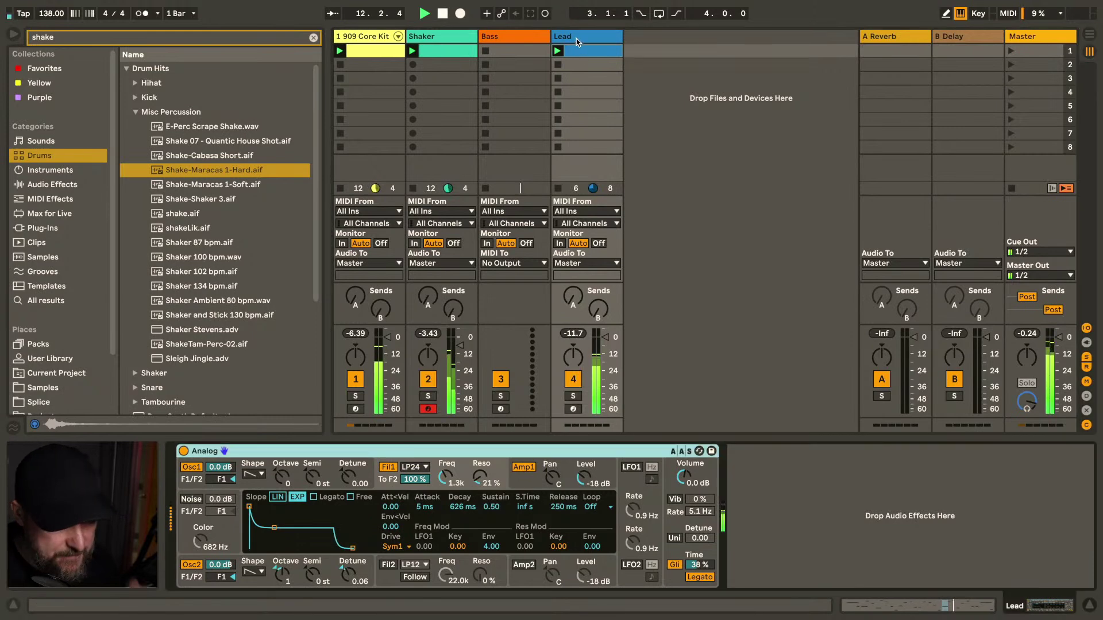
key(space)
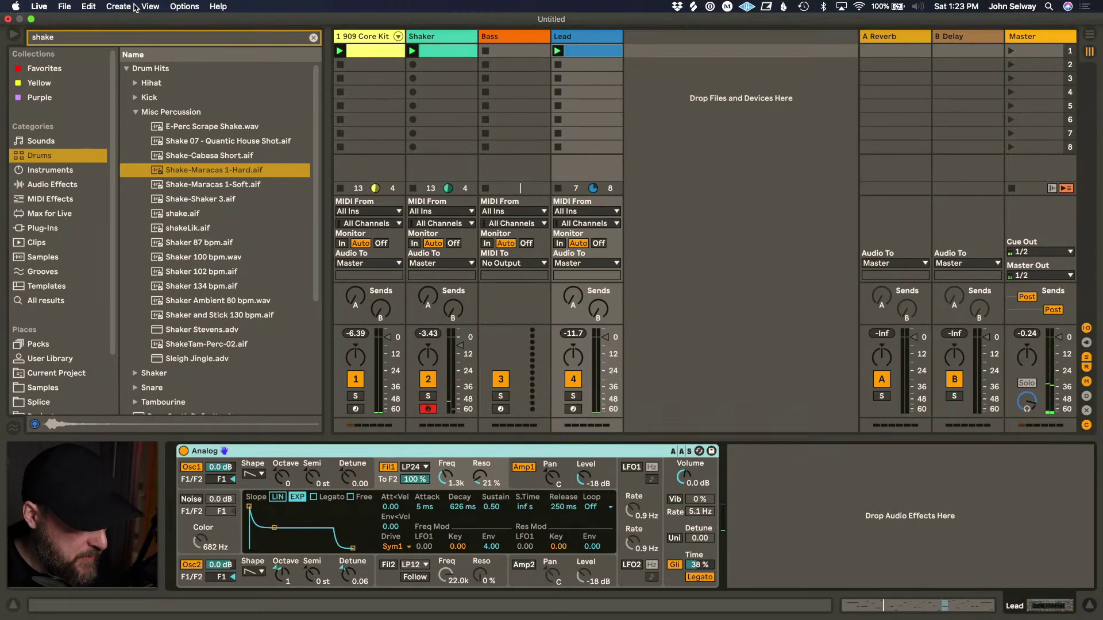
click(313, 37)
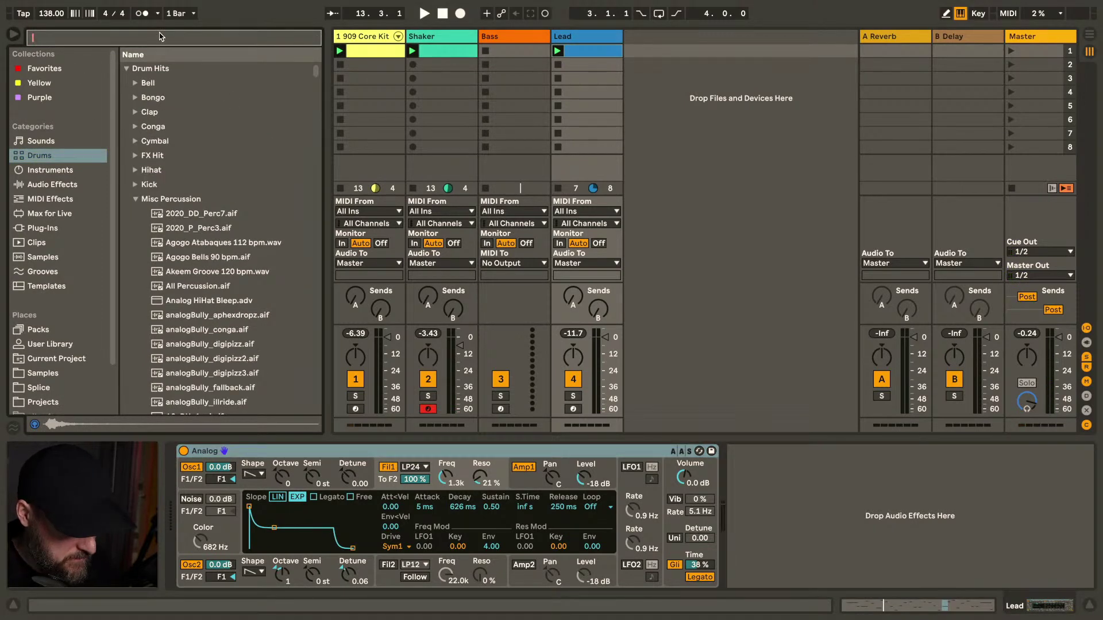
text(shaper)
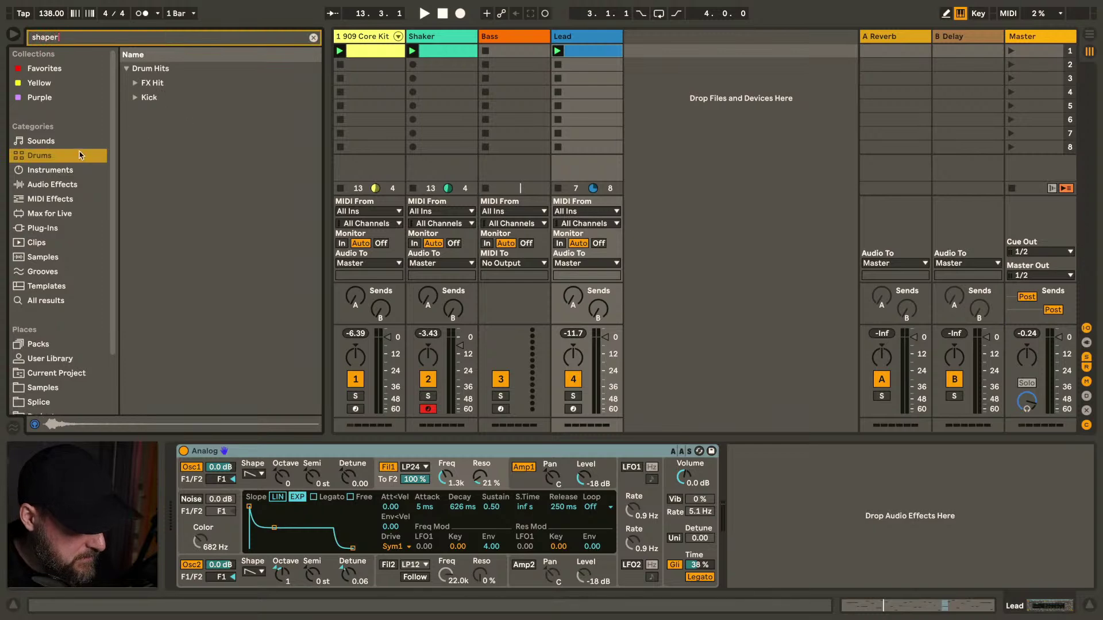
click(55, 216)
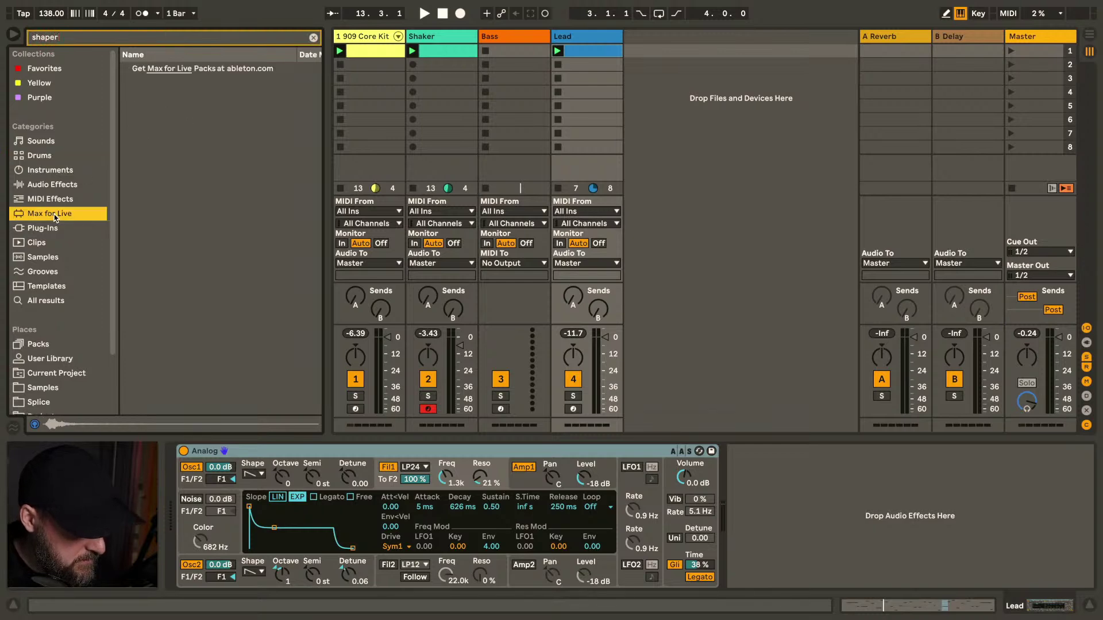
double_click(88, 38)
key(BackSpace)
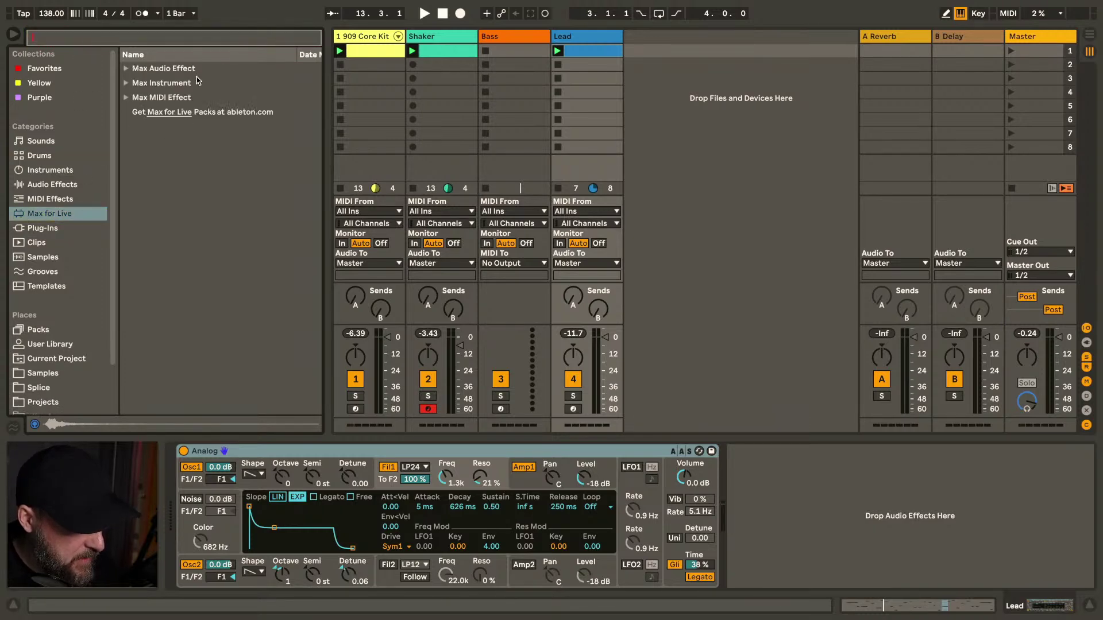
key(Down)
key(Right)
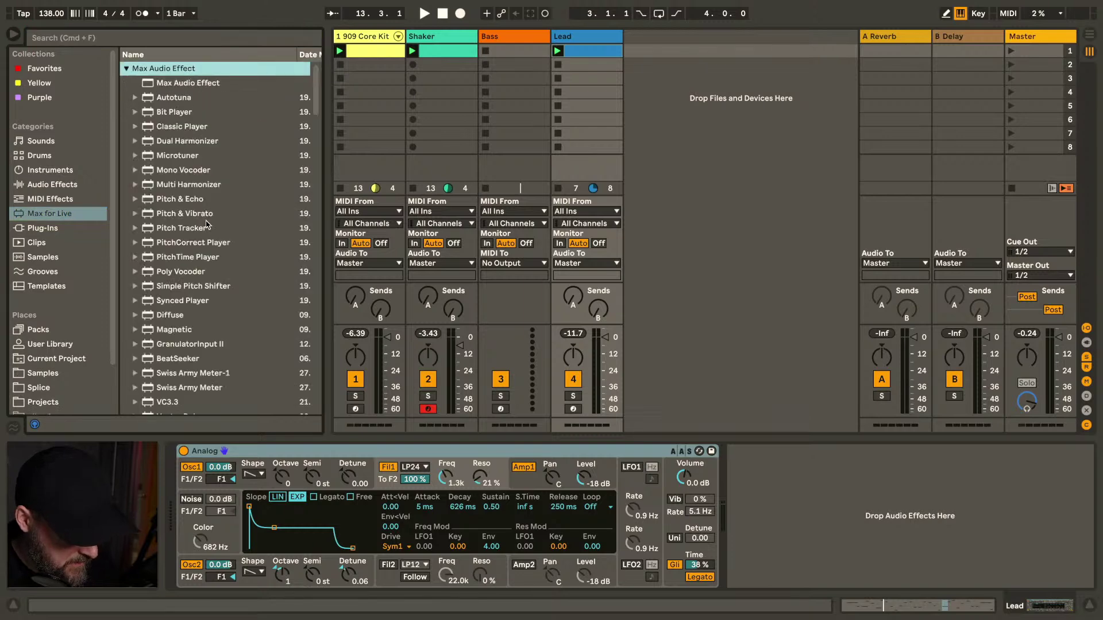
scroll(208, 224, down, 3)
scroll(207, 224, up, 3)
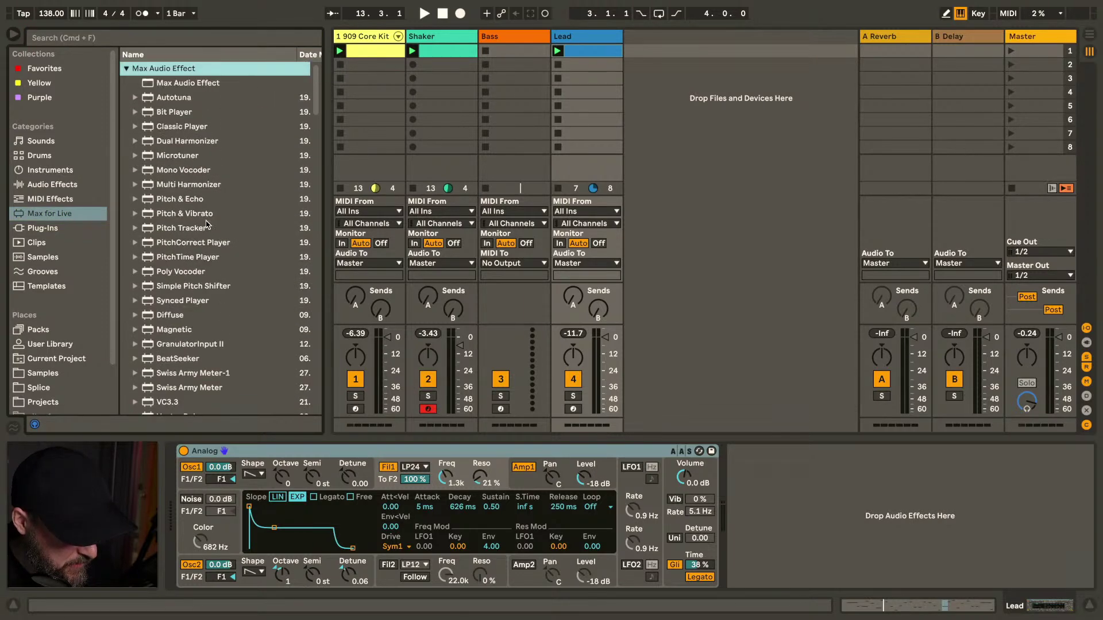
scroll(207, 224, down, 14)
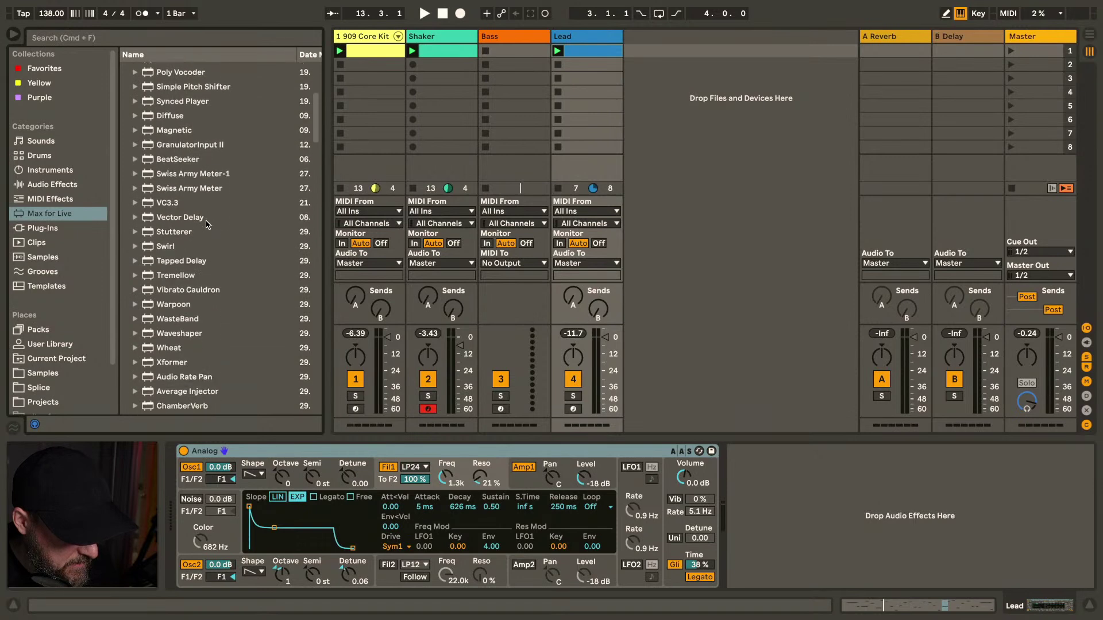
scroll(207, 224, up, 14)
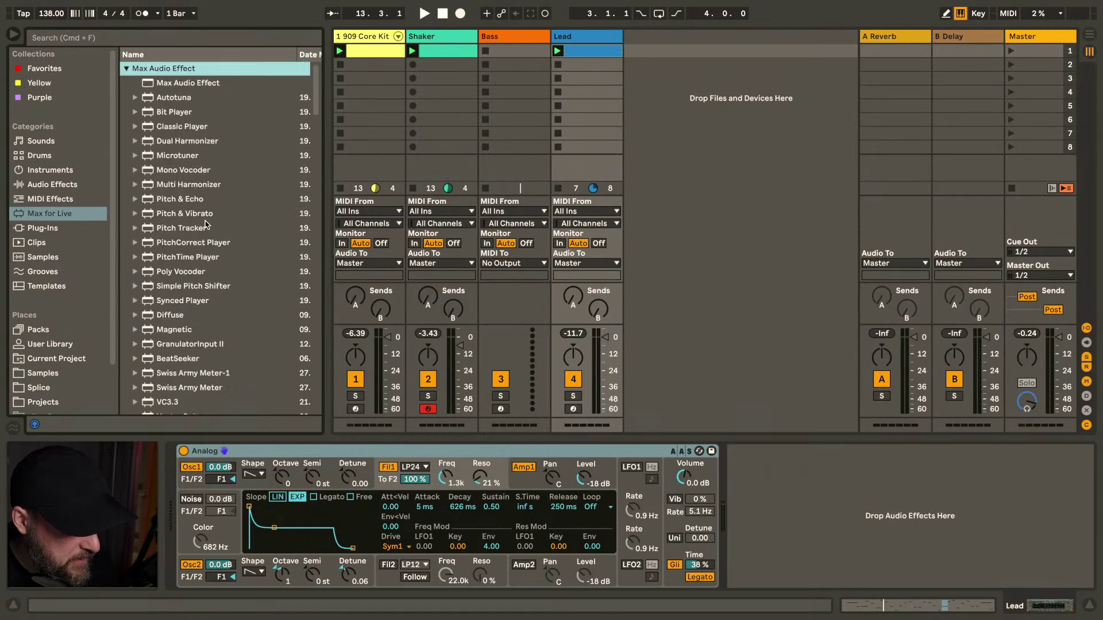
Add the Shaper device from the Modulators audio effects to the Lead track
click(49, 185)
click(164, 99)
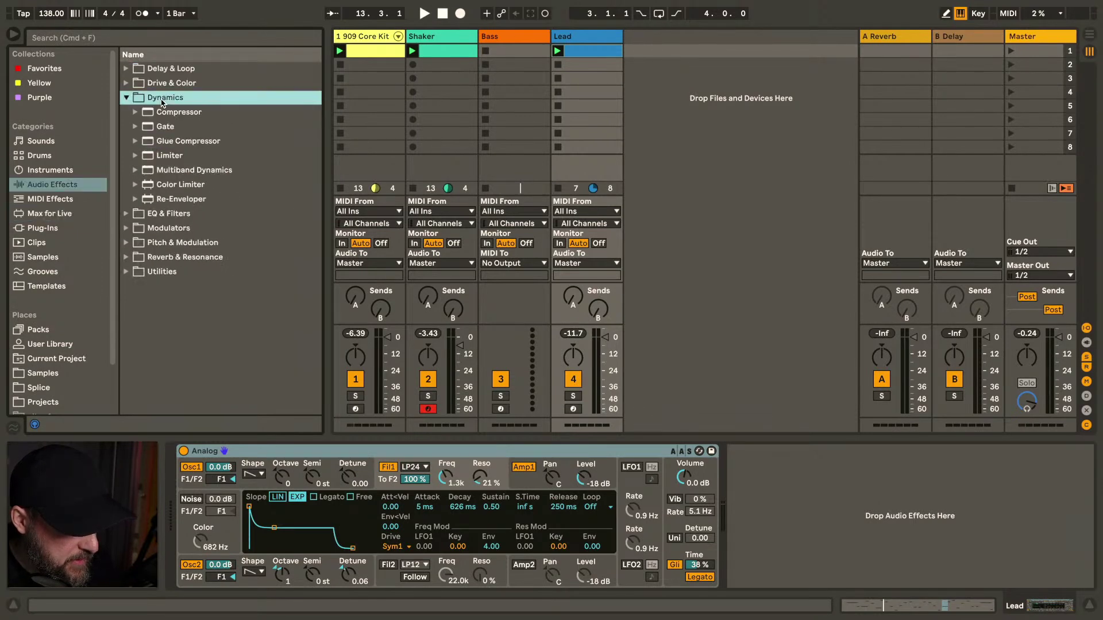
key(Left)
key(Down)
key(Down)
key(Right)
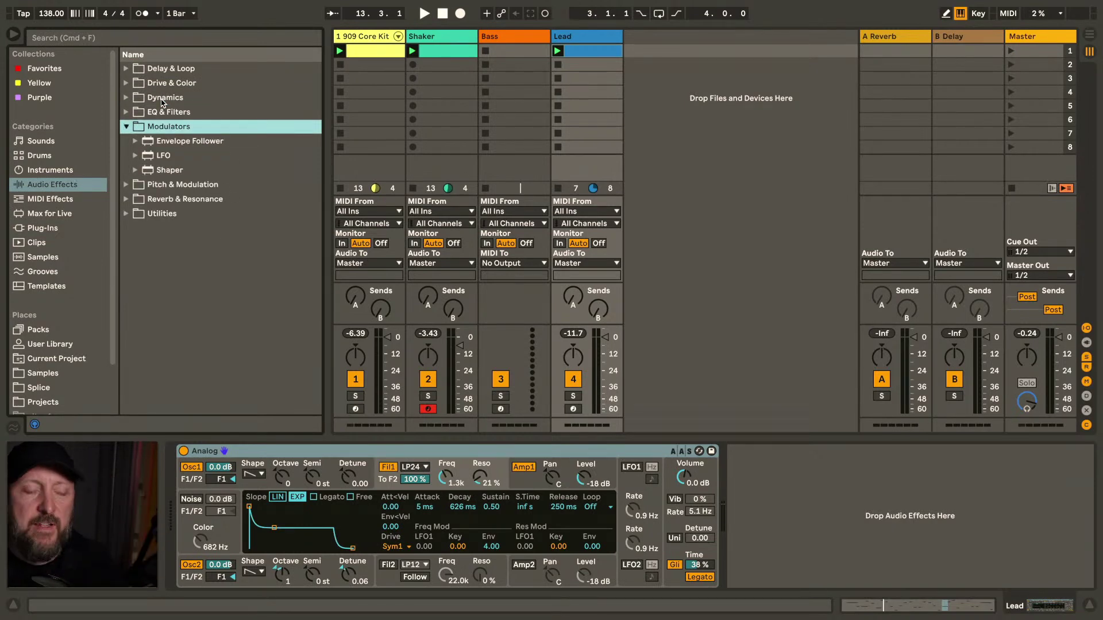
key(Down)
key(Down)
key(Down)
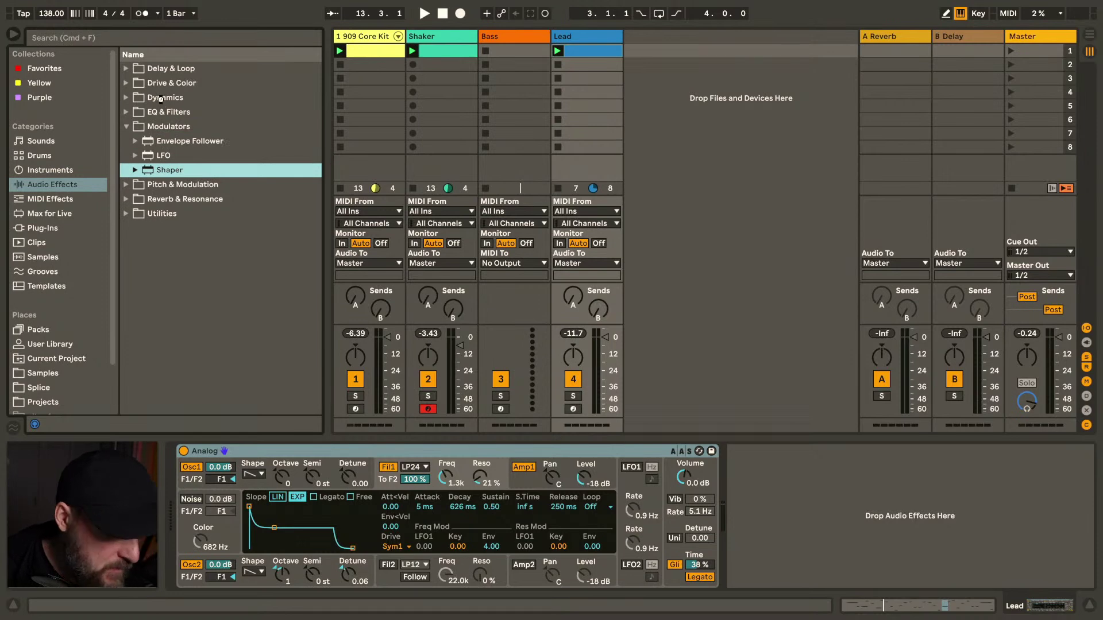
key(Return)
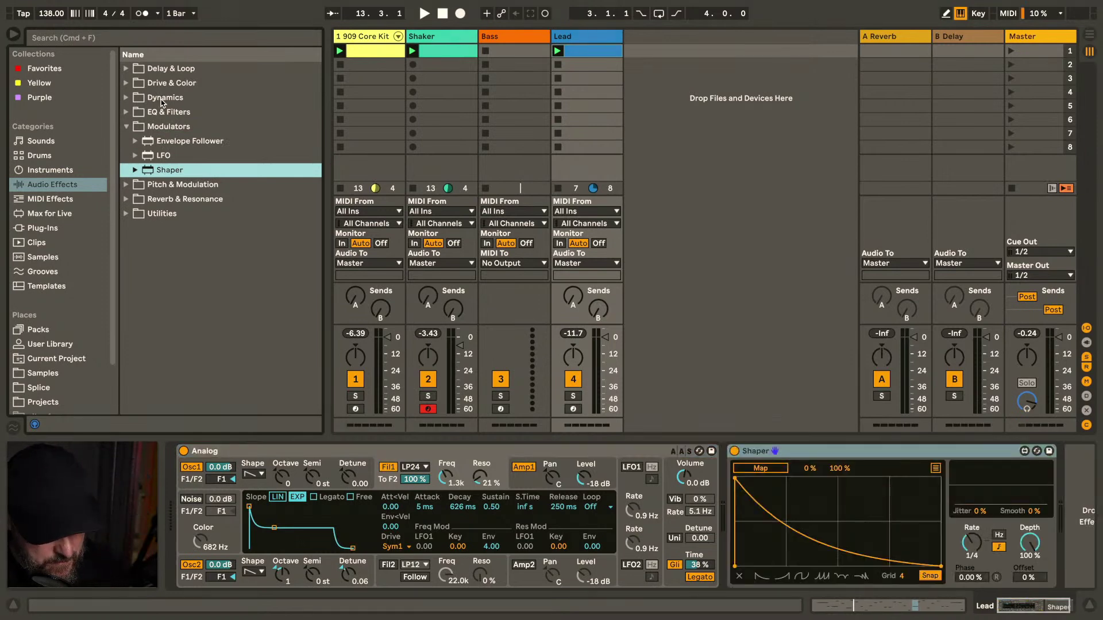
Play the set and load the exponential rising ramp shape into the Shaper
key(space)
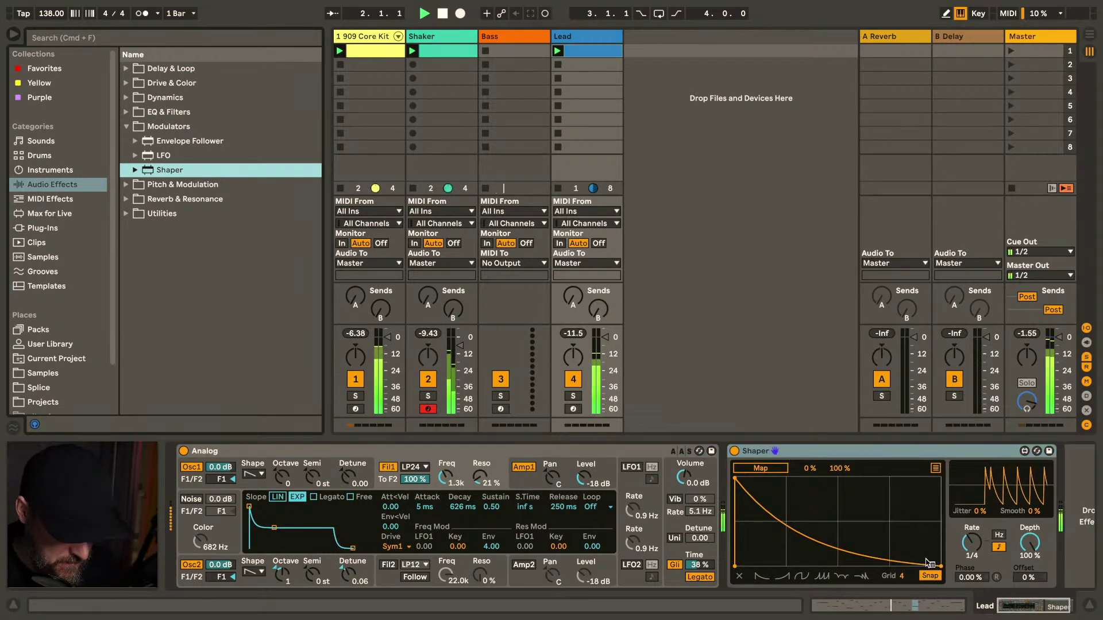
click(783, 577)
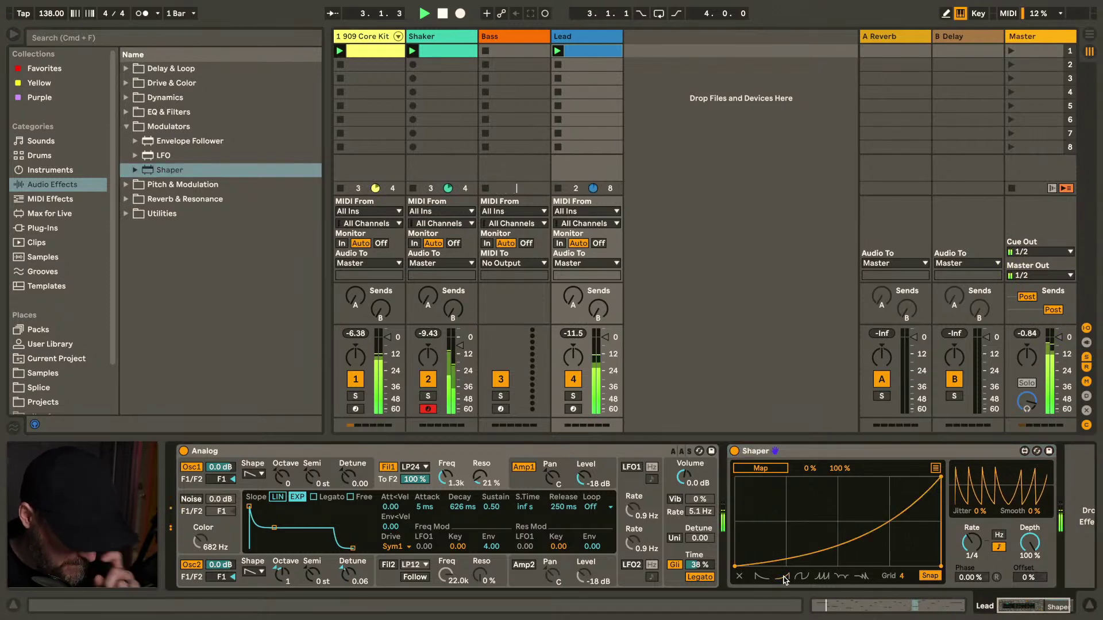
click(761, 468)
Group Analog into an Instrument Rack, show its chain list and map the Shaper to the Analog chain's volume
click(648, 451)
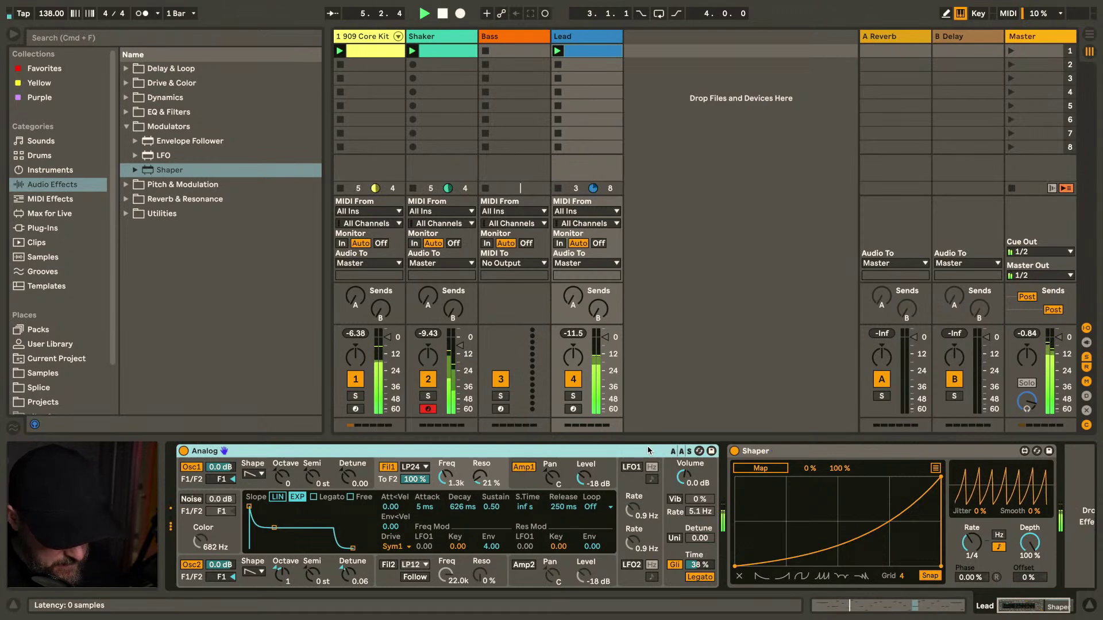
key(super+g)
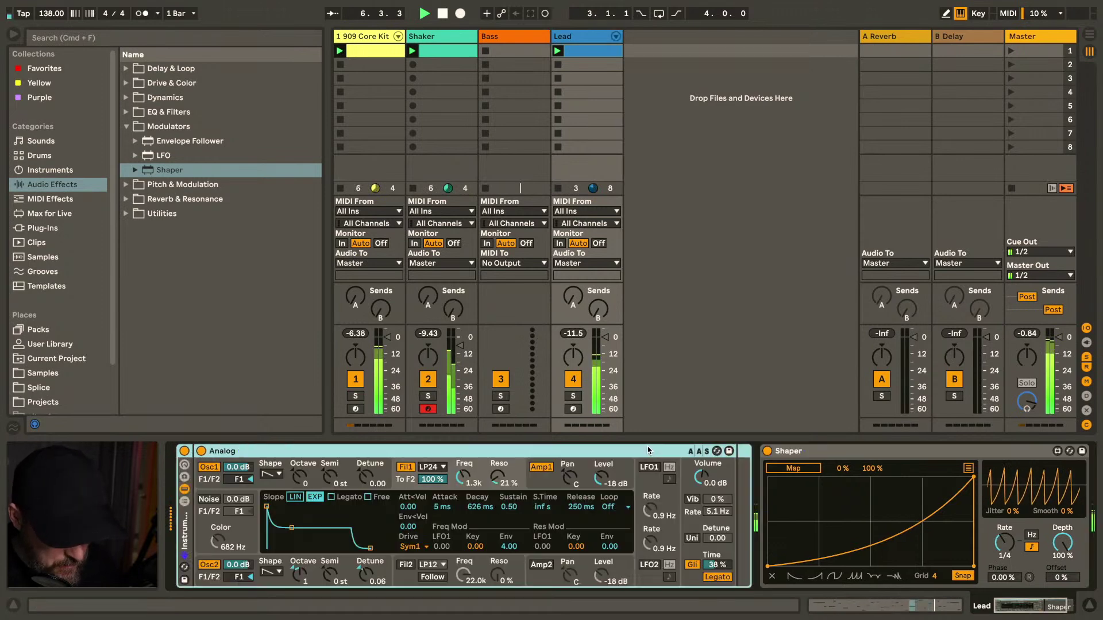
click(185, 502)
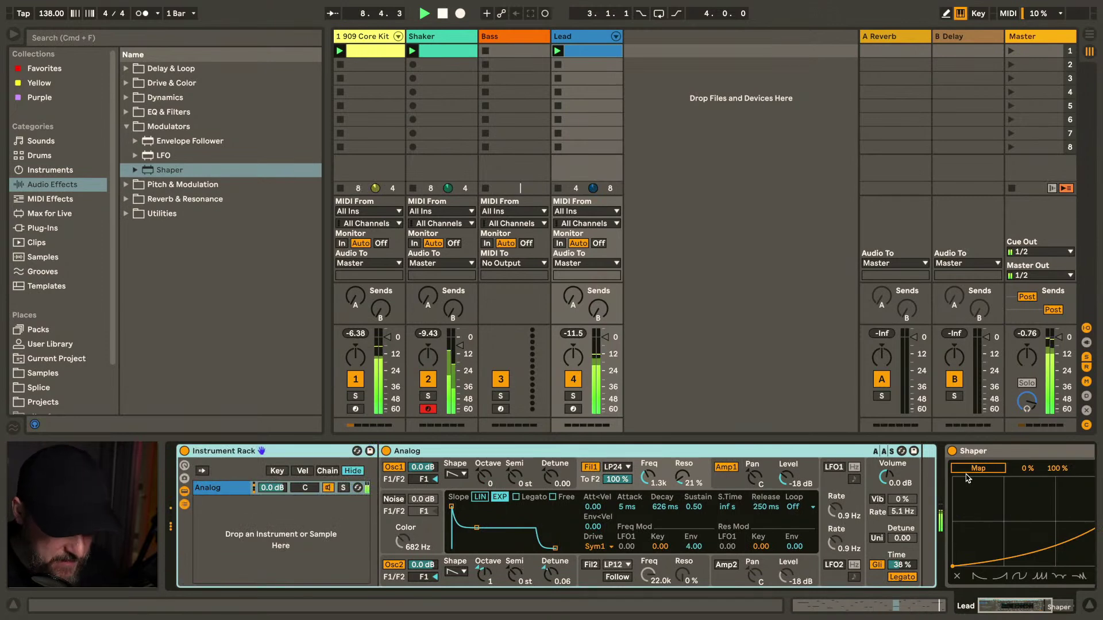
click(272, 488)
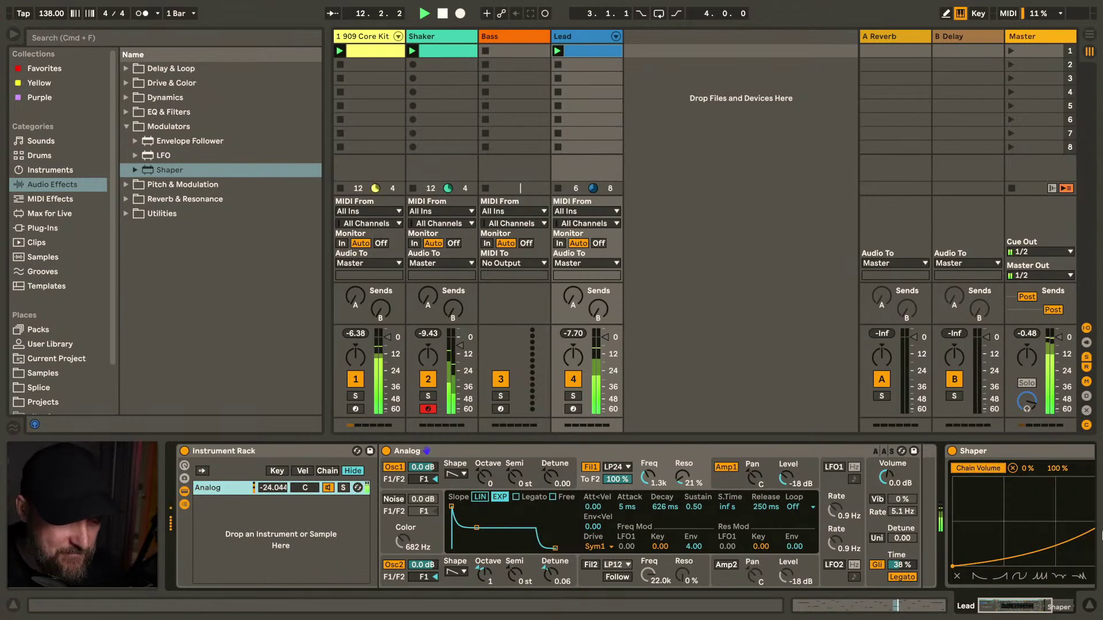
Set the Shaper's Chain Volume mapping range to a minimum of 59 % and a maximum of 88 %
scroll(1101, 537, right, 5)
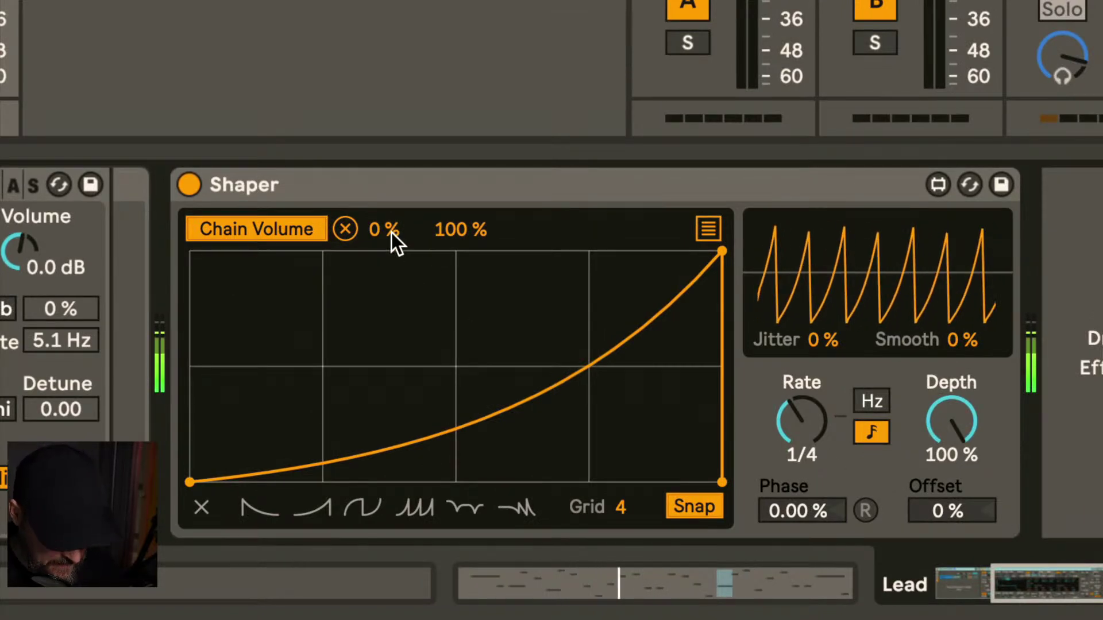
drag(445, 230, 412, 208)
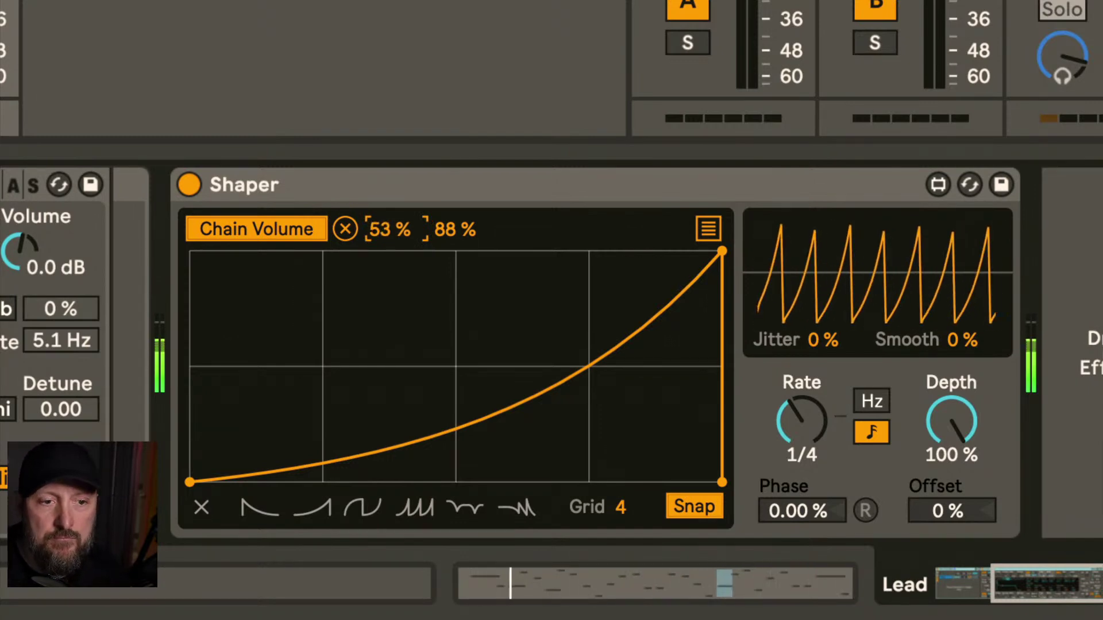
drag(389, 230, 389, 237)
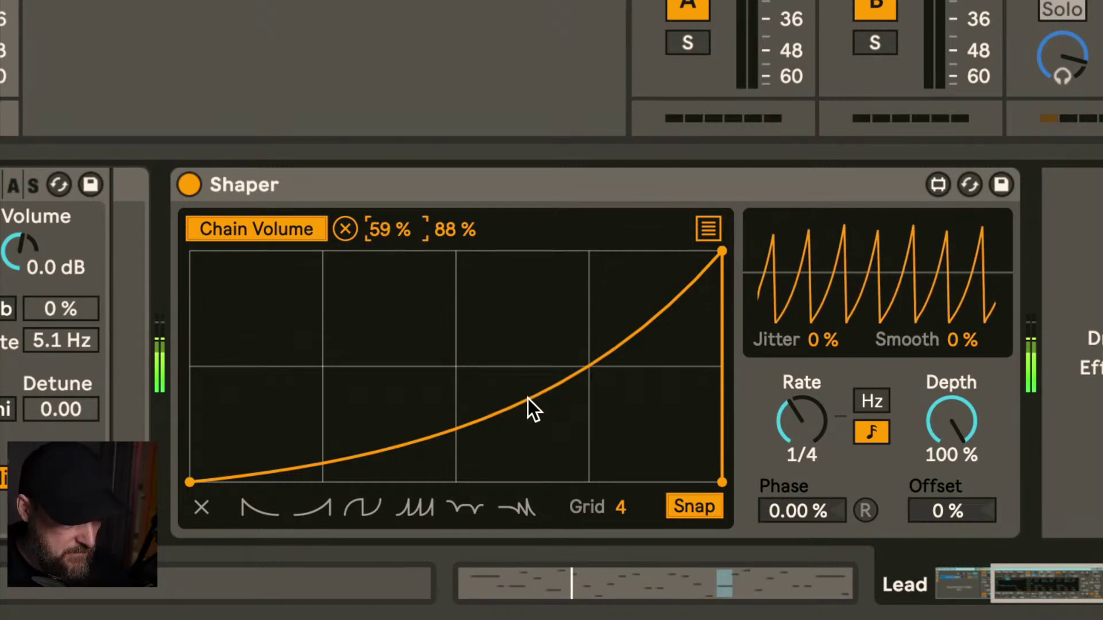
Add breakpoints on the Shaper curve's first and middle gridlines and bend the segments into an S-shaped rise
drag(529, 398, 460, 328)
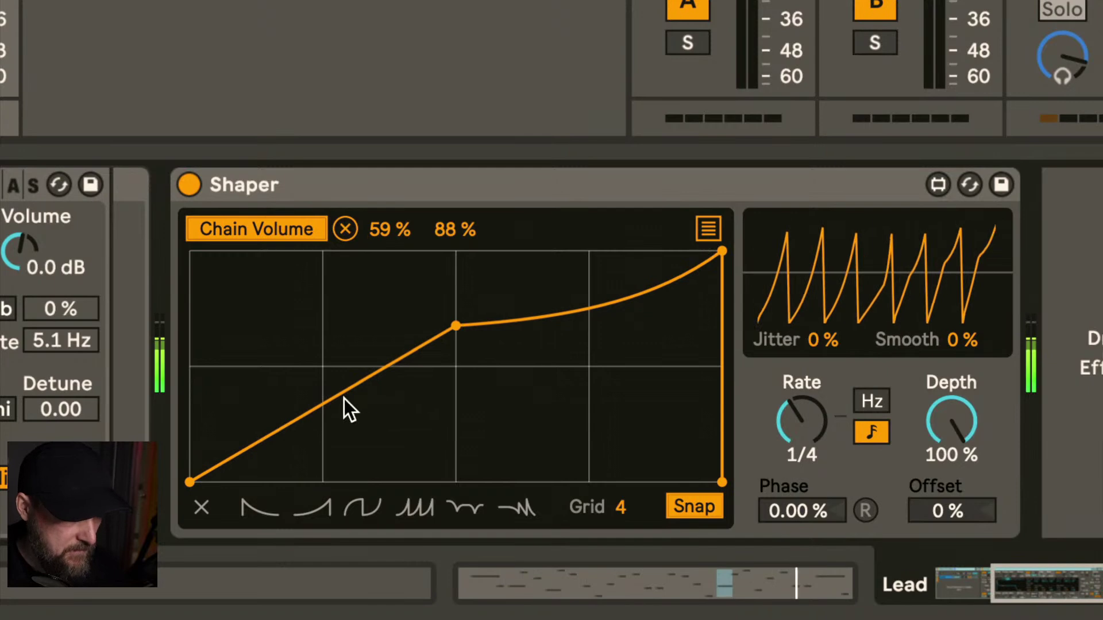
drag(344, 399, 364, 420)
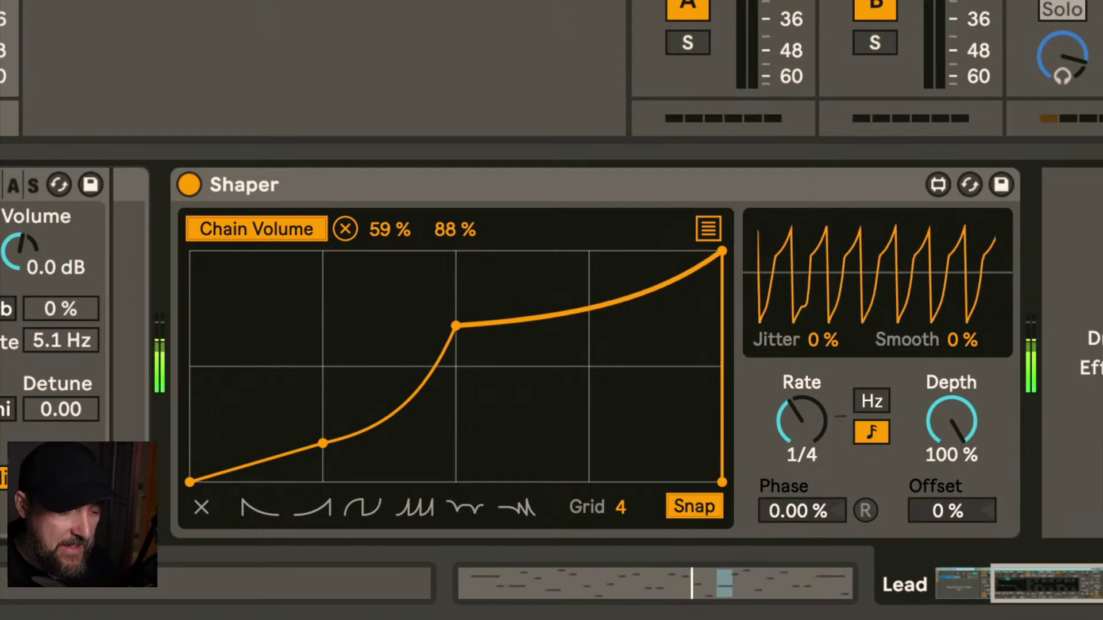
mouse_move(592, 309)
mouse_down()
mouse_move(591, 267)
mouse_move(593, 310)
mouse_up()
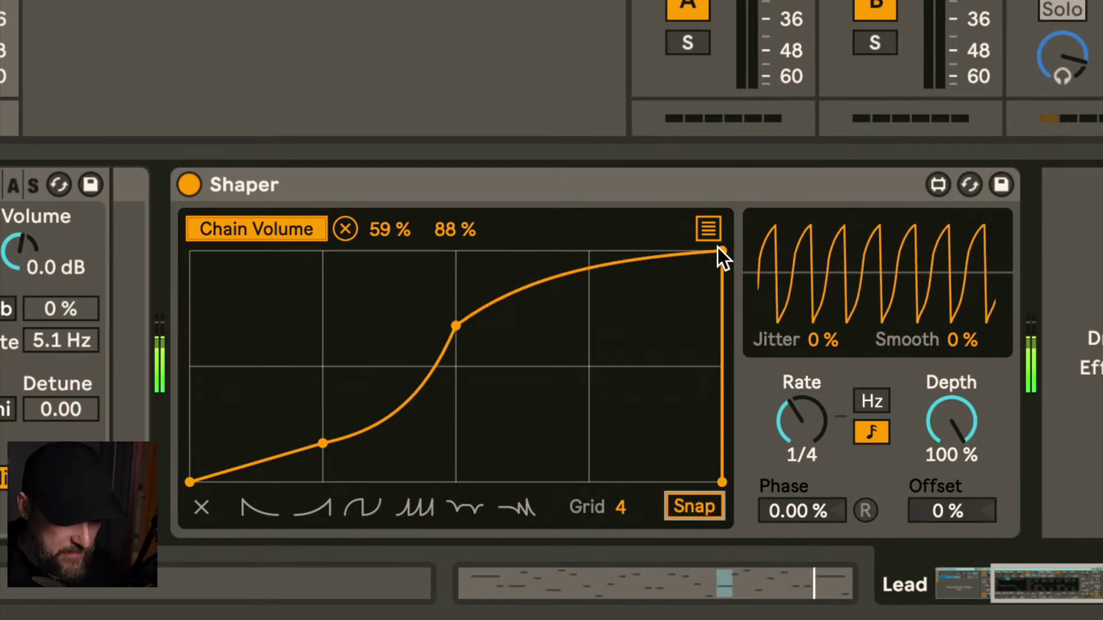
With Snap off, pull the curve's peak slightly before the cycle end, curve the first segment and raise the middle breakpoint
drag(714, 250, 710, 255)
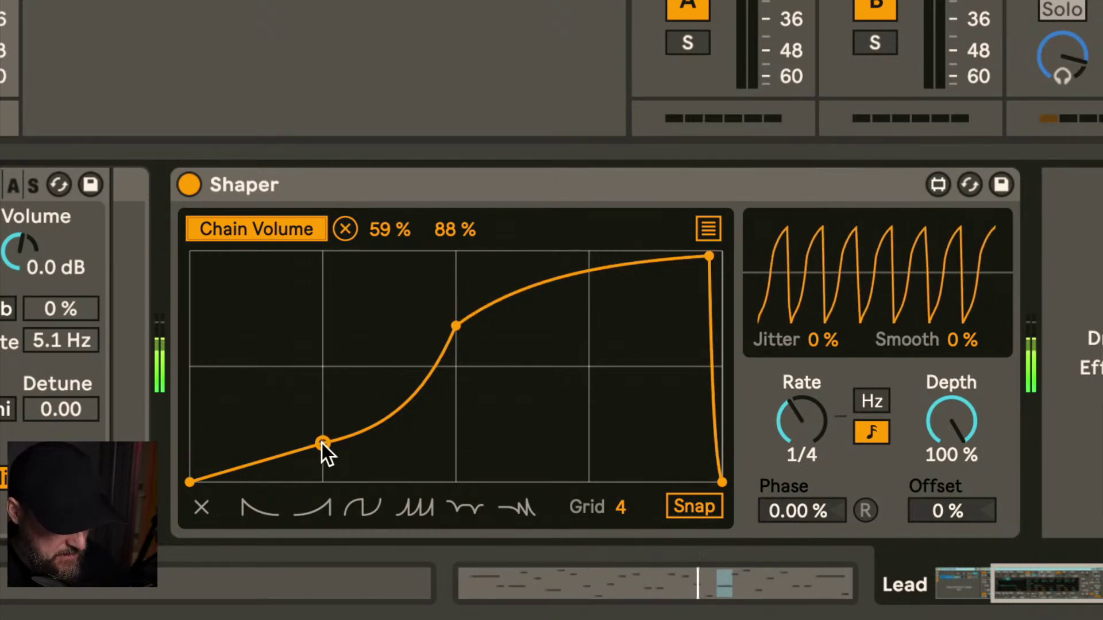
mouse_move(321, 443)
mouse_down()
mouse_move(321, 454)
mouse_move(321, 443)
mouse_up()
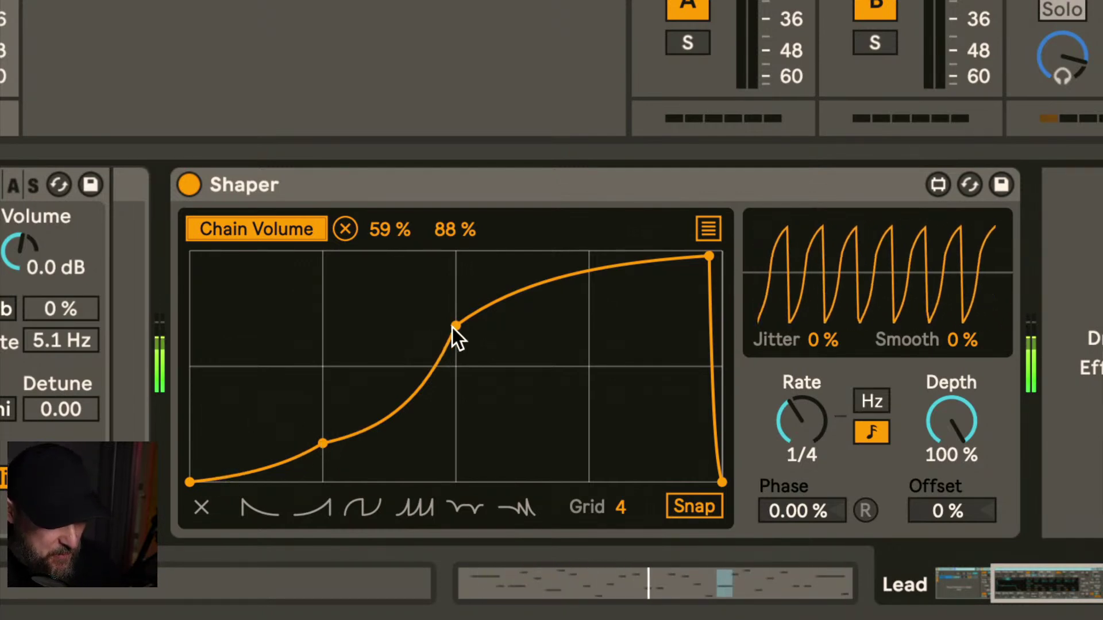
drag(453, 327, 458, 302)
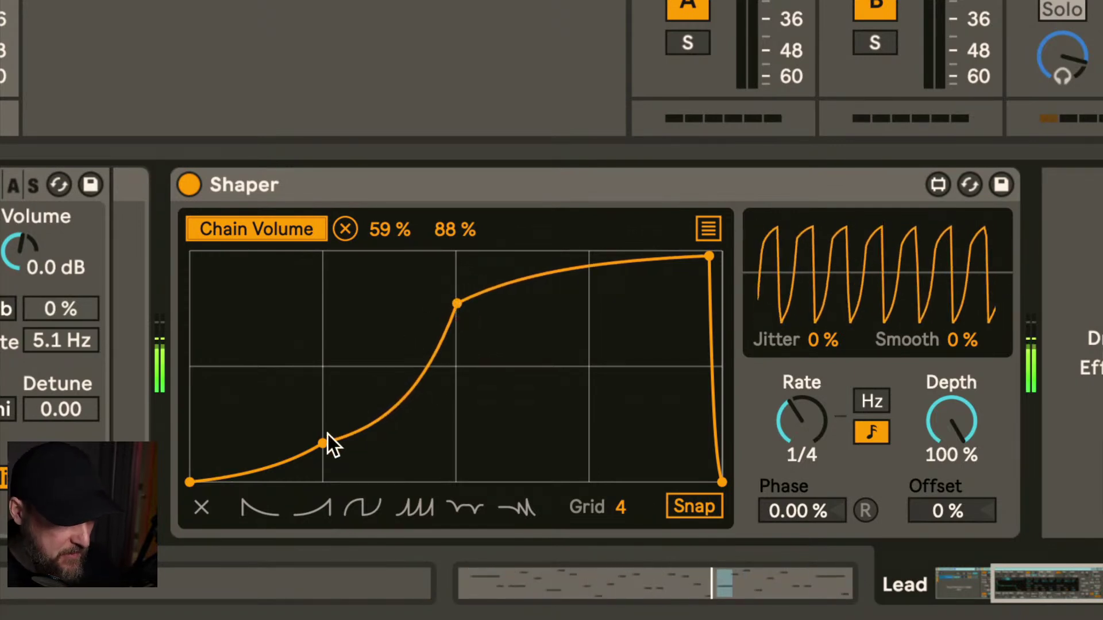
drag(328, 434, 319, 439)
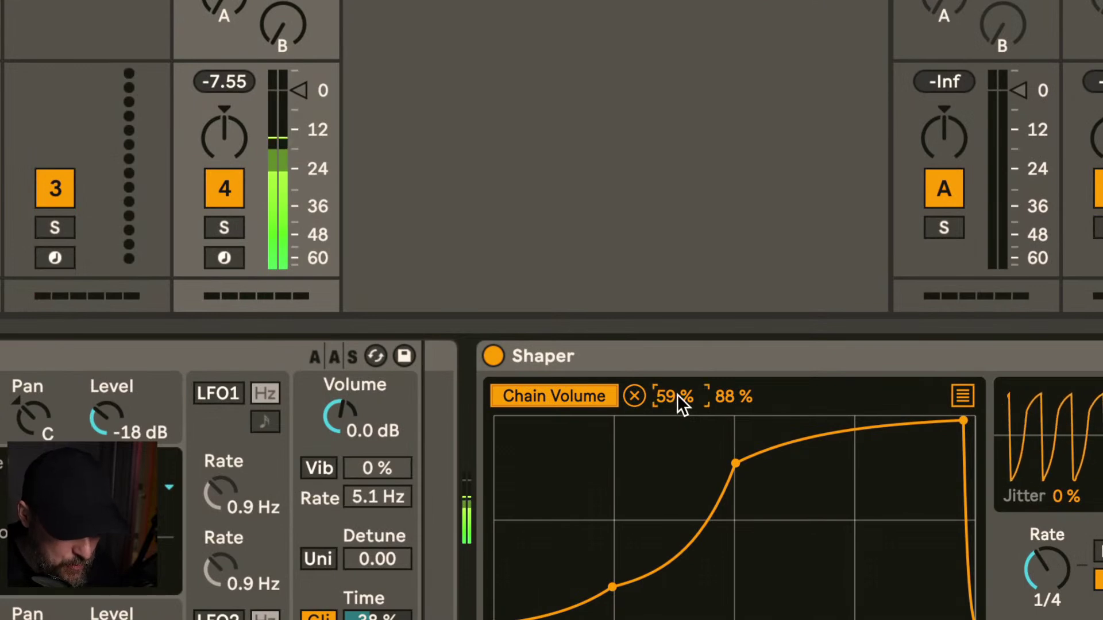
Raise the Shaper's Chain Volume mapping range to a minimum of 69 % and a maximum of 90 %
drag(769, 470, 770, 473)
drag(675, 396, 675, 391)
mouse_move(738, 401)
mouse_down()
mouse_move(750, 411)
mouse_move(738, 395)
mouse_up()
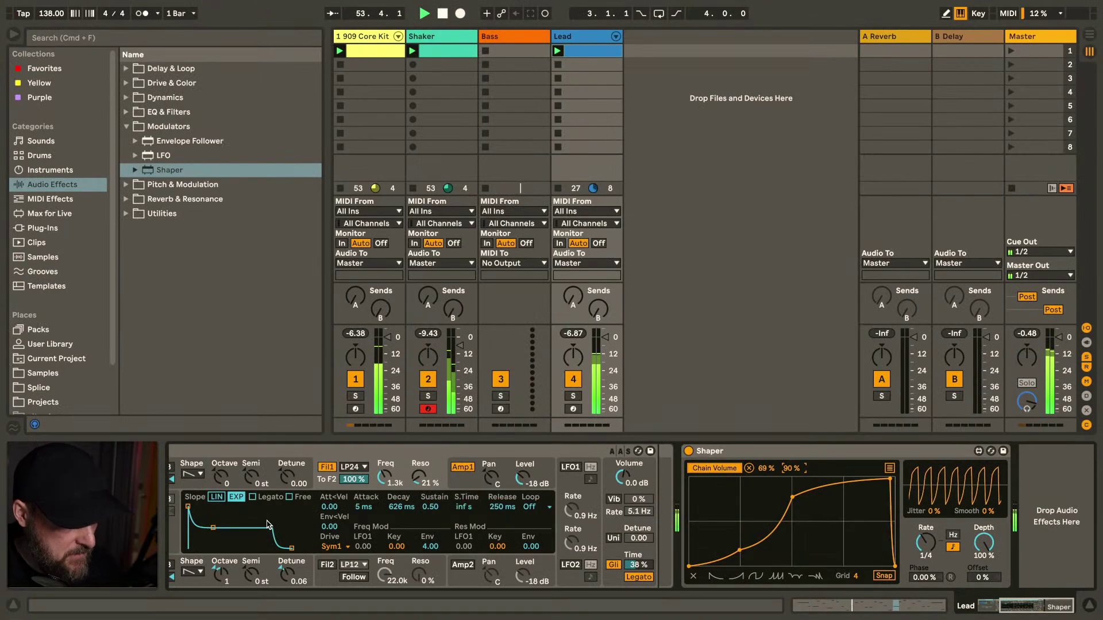
Check the modulated chain volume in the rack and lower Analog's Fil1 frequency to 86 and resonance to 16 %
scroll(280, 489, up, 5)
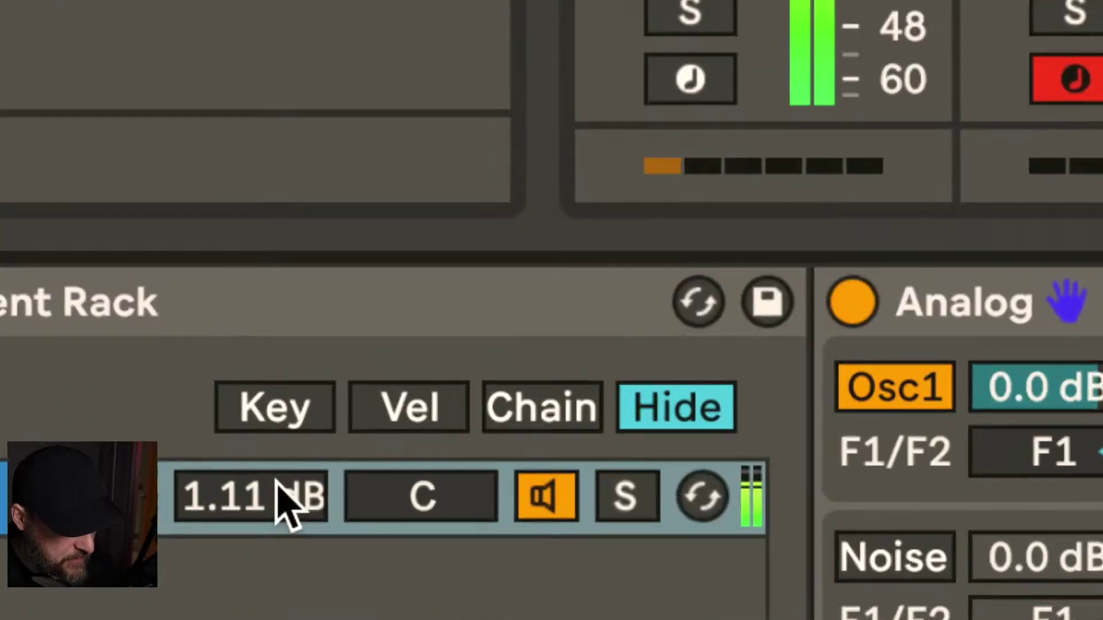
scroll(277, 489, down, 10)
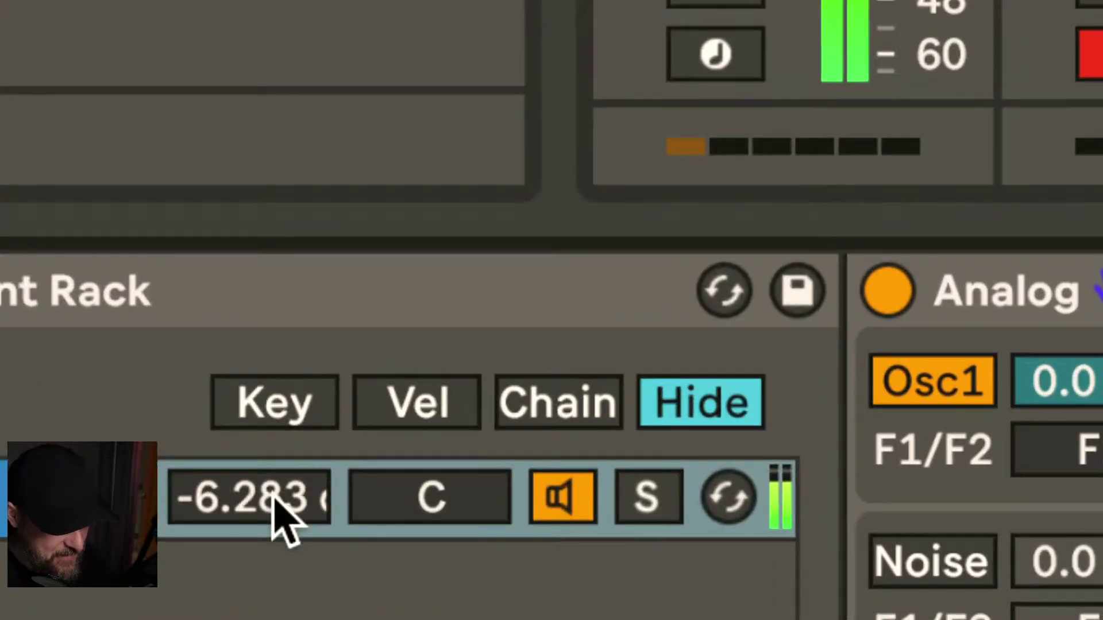
scroll(275, 498, up, 10)
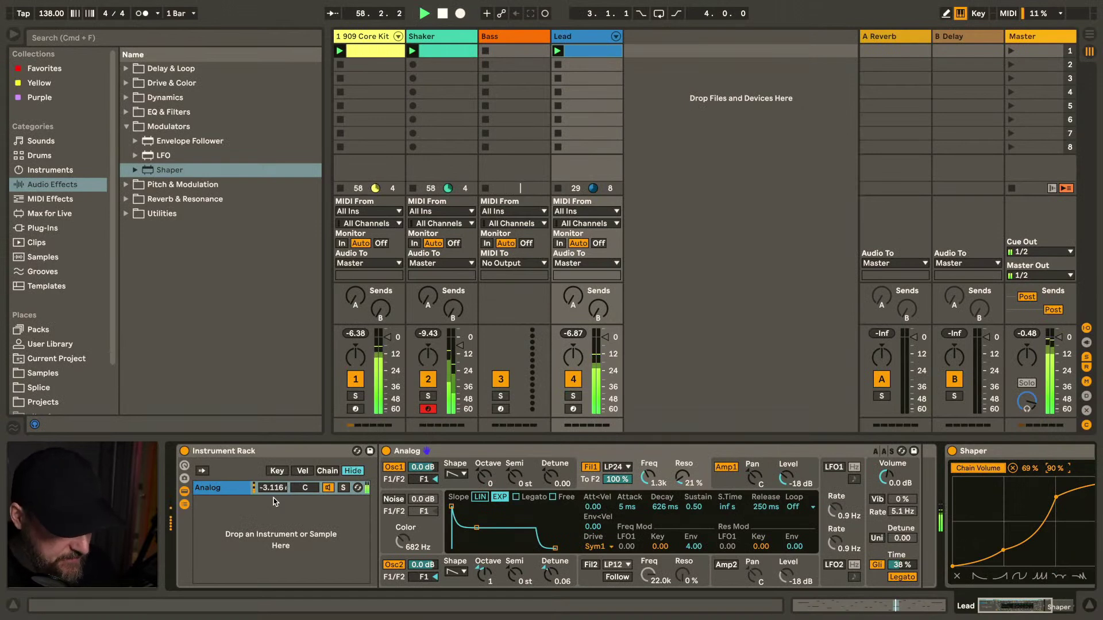
scroll(274, 498, up, 5)
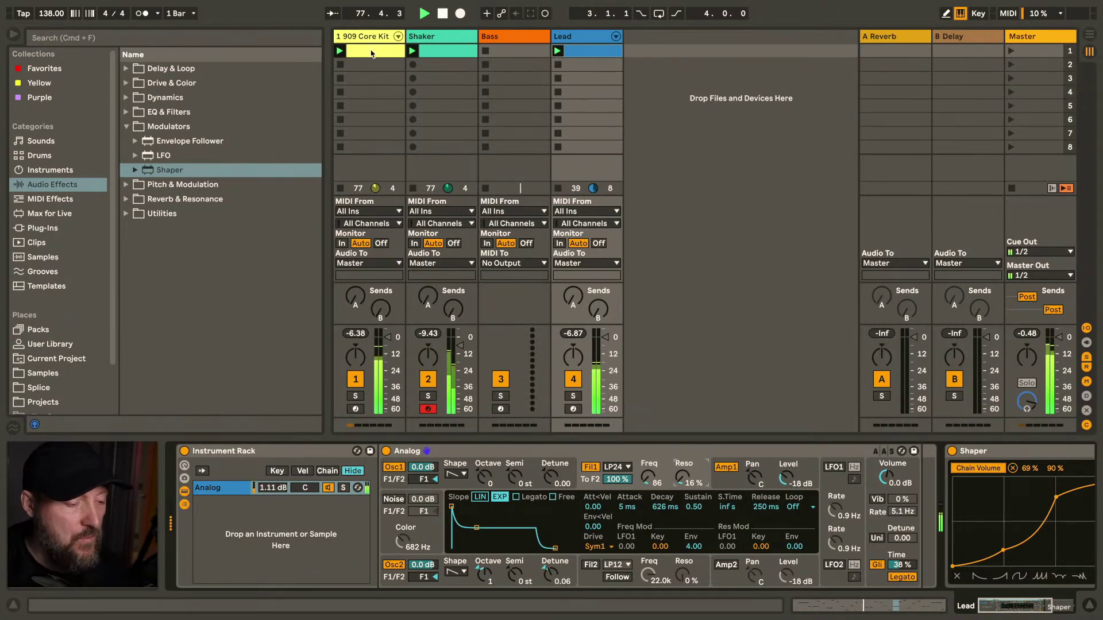
Launch a duplicate of the 909 kick clip in the second slot and add closed hi-hats on all four offbeats from 1.1.3
double_click(371, 51)
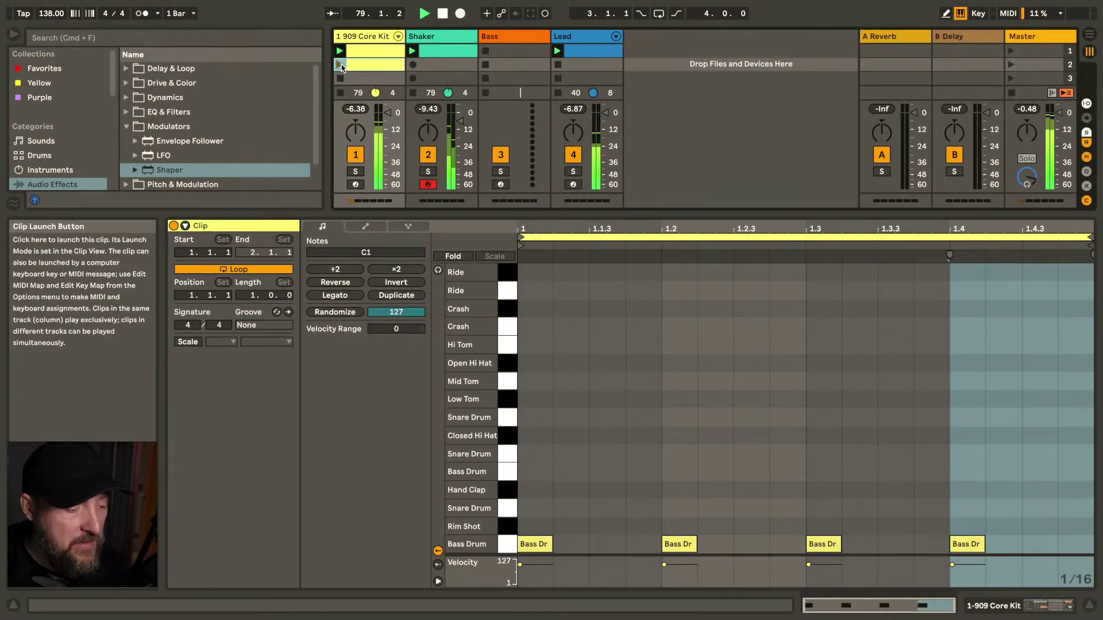
click(341, 64)
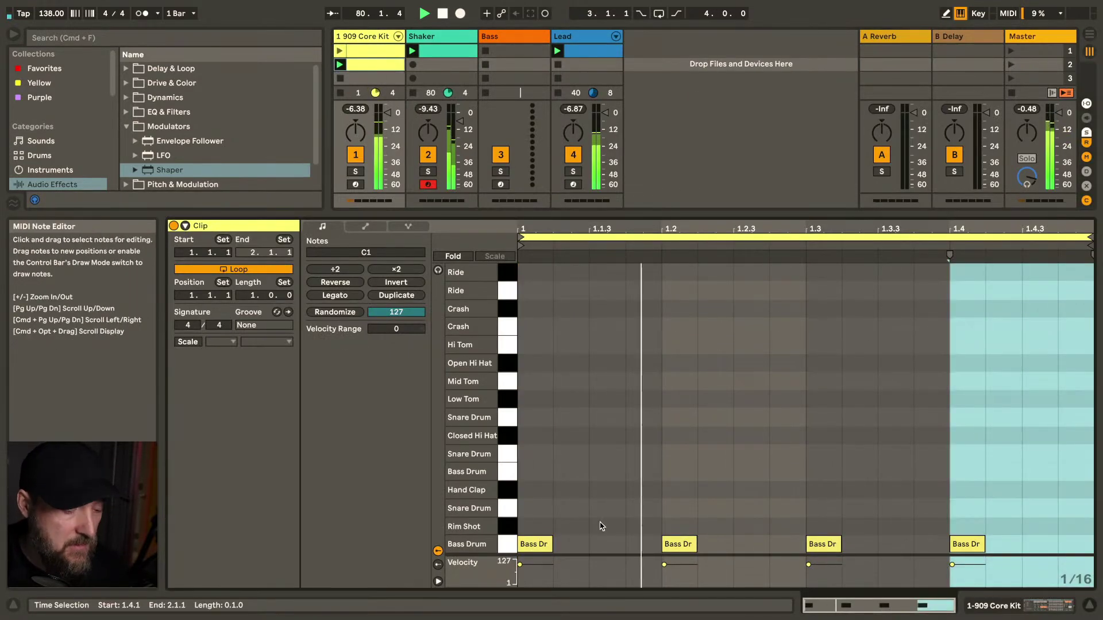
double_click(597, 436)
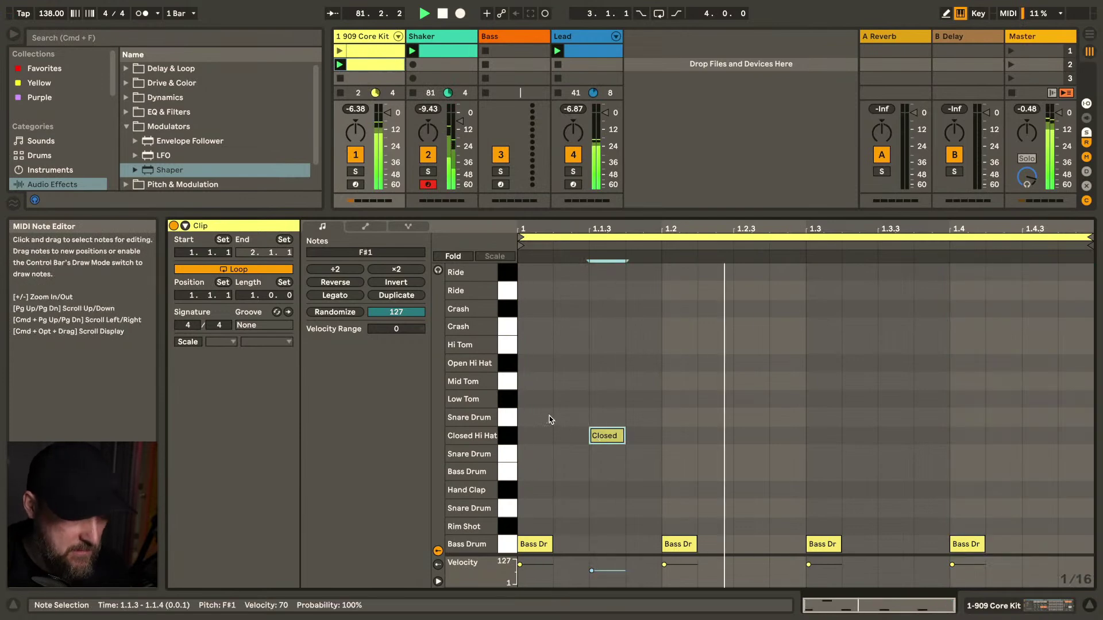
drag(533, 415, 649, 446)
key(super+d)
key(super+d)
key(super+d)
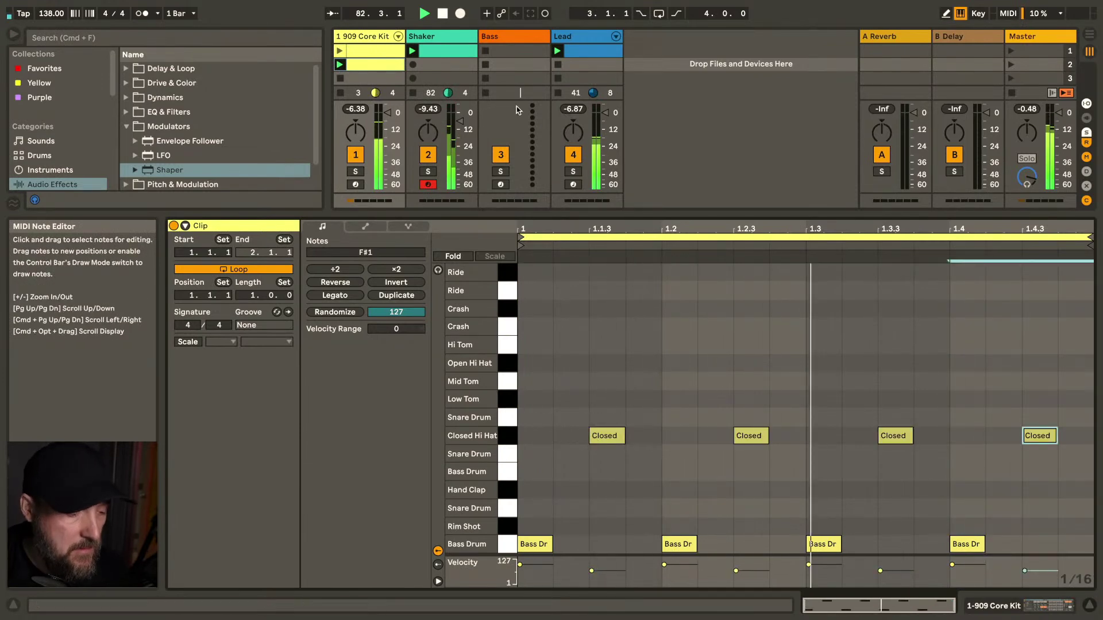
Unfold the 909 Core Kit's chains and set the Closed Hi Hat's Decay to 1.74 s
click(399, 36)
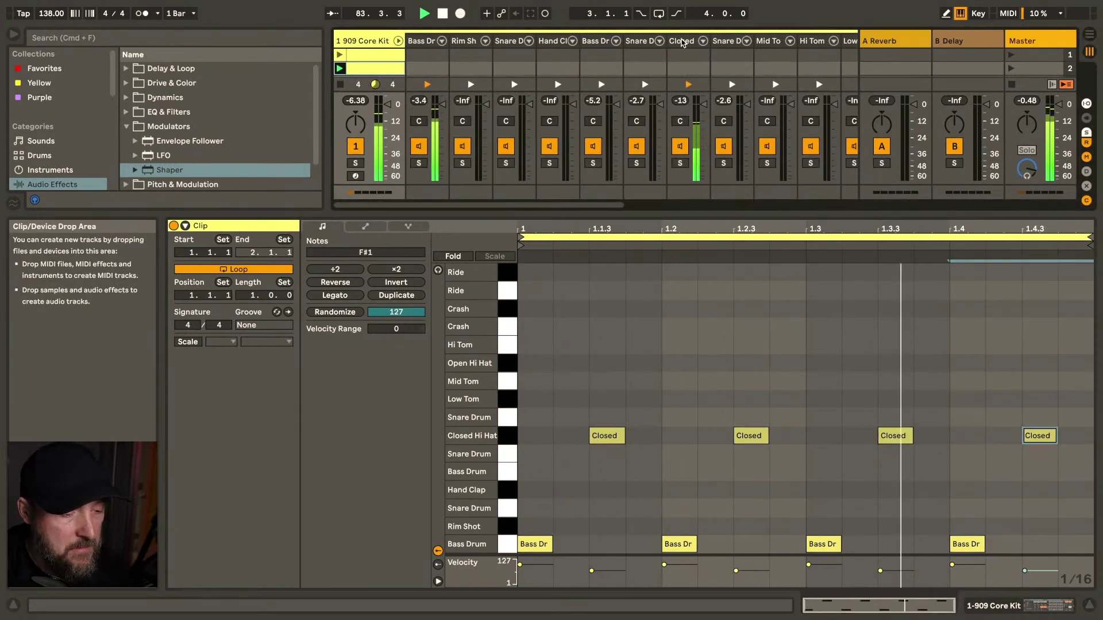
click(688, 41)
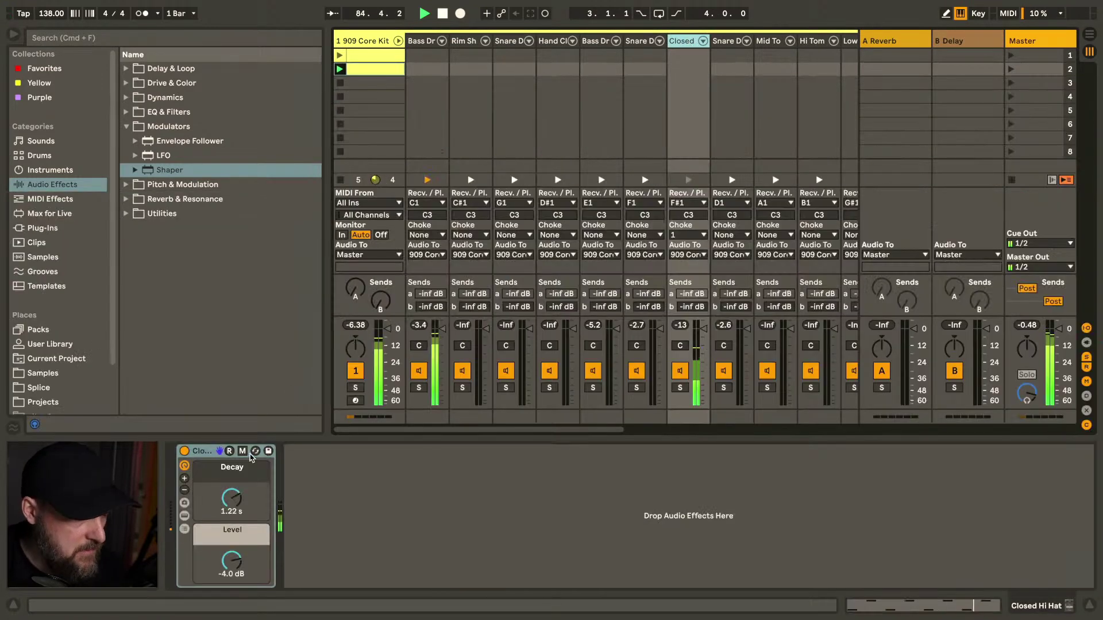
drag(232, 498, 231, 496)
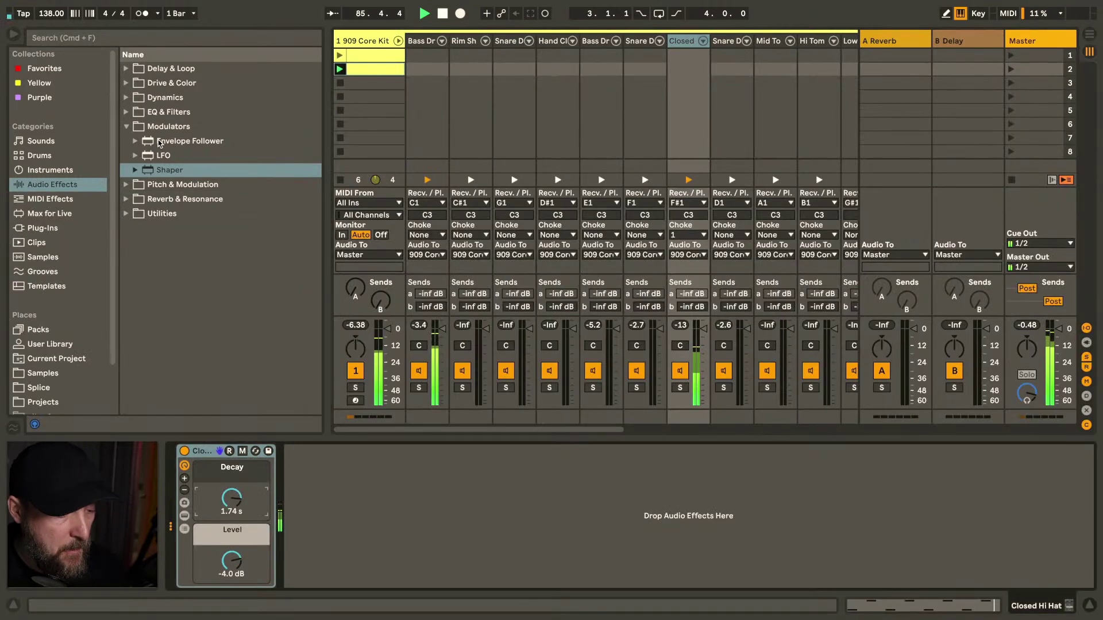
Unfold the effects on the 909 kit's Mix Bus, enable Comp in Drum Buss and set Trim to -12.2 dB and Drive to 65 %
click(368, 41)
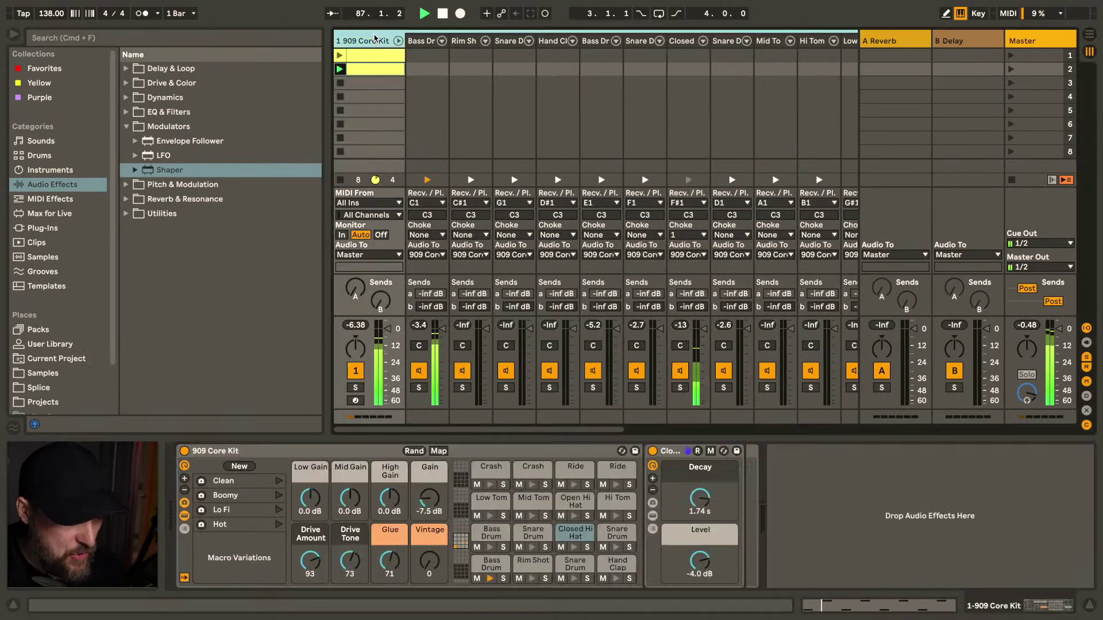
scroll(733, 39, right, 10)
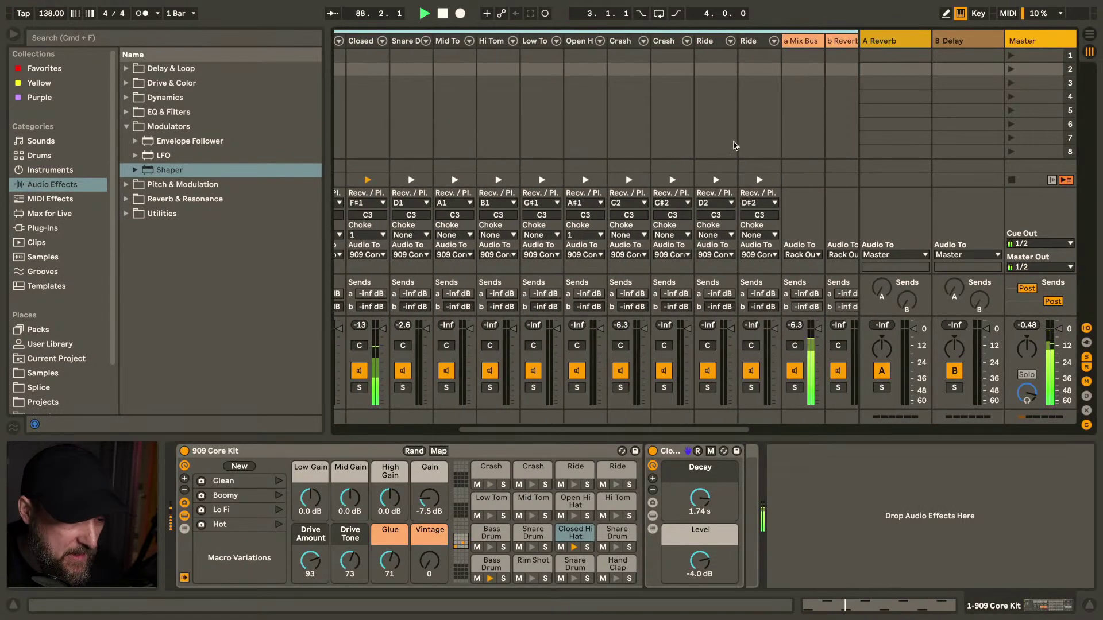
click(732, 40)
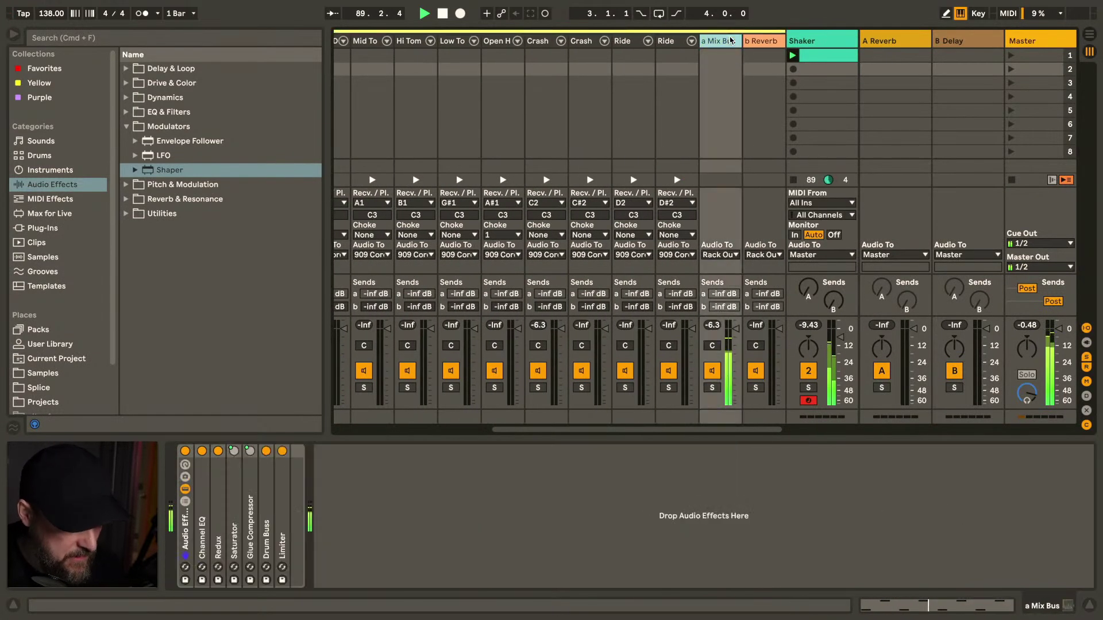
double_click(202, 538)
double_click(408, 534)
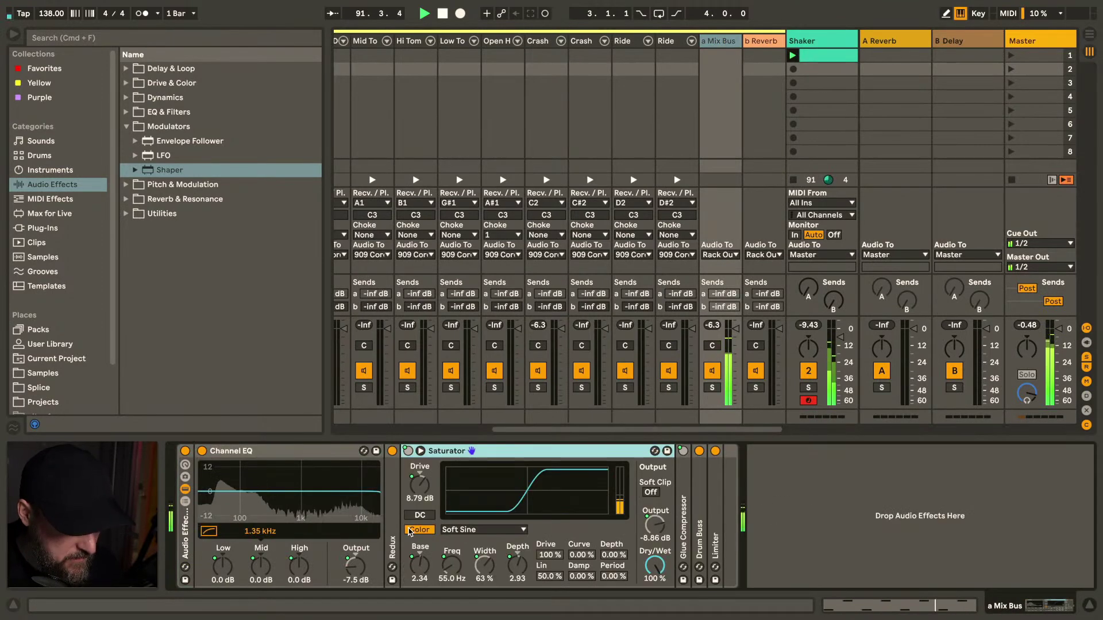
double_click(683, 526)
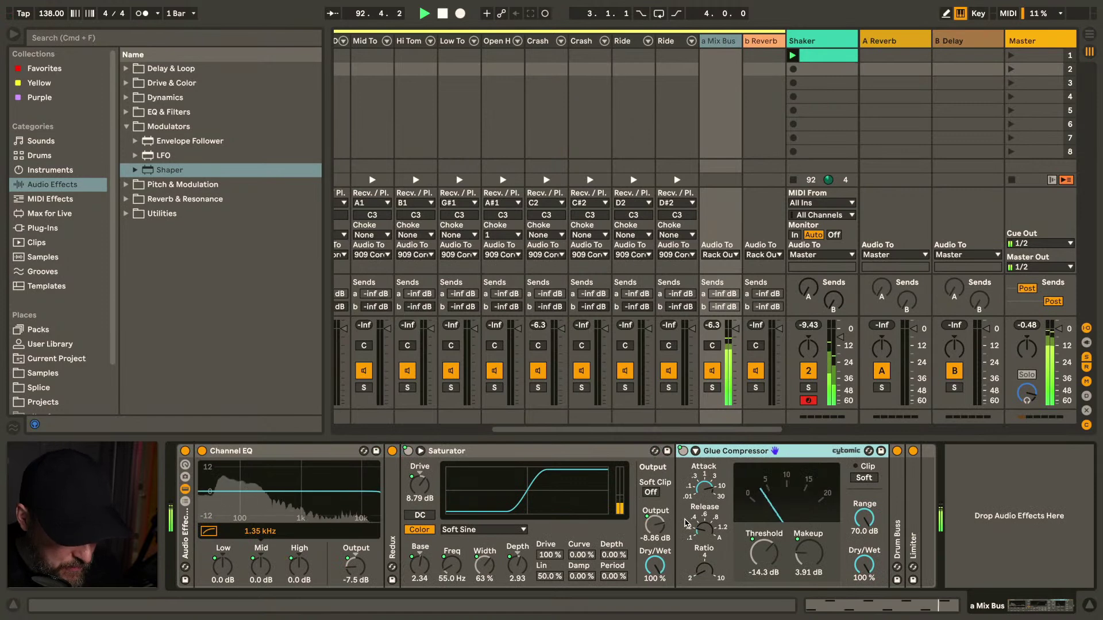
double_click(897, 538)
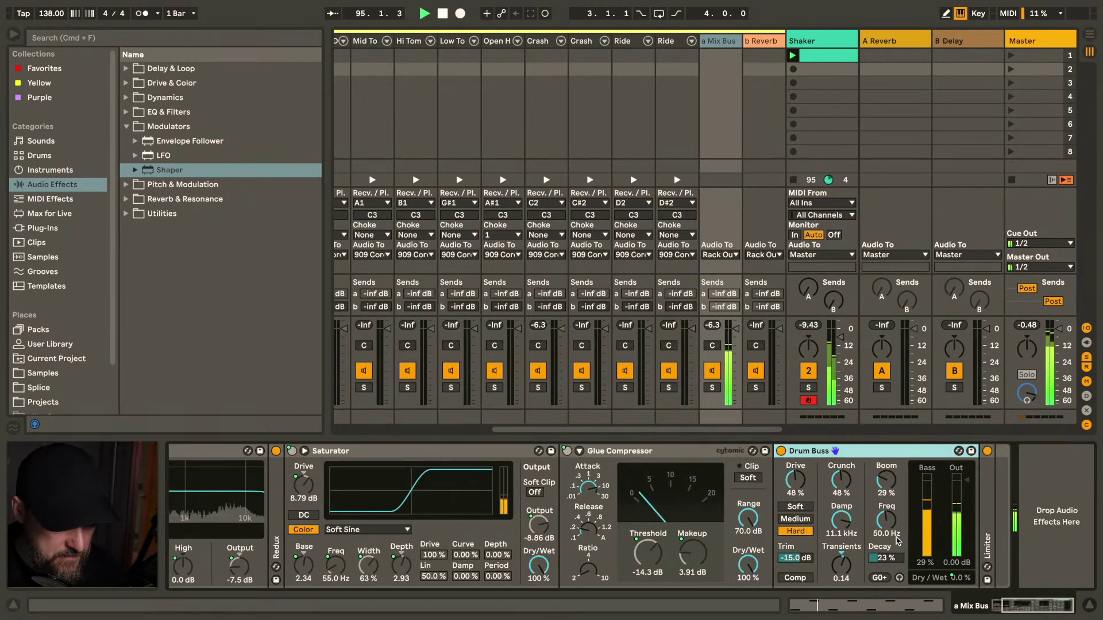
click(796, 578)
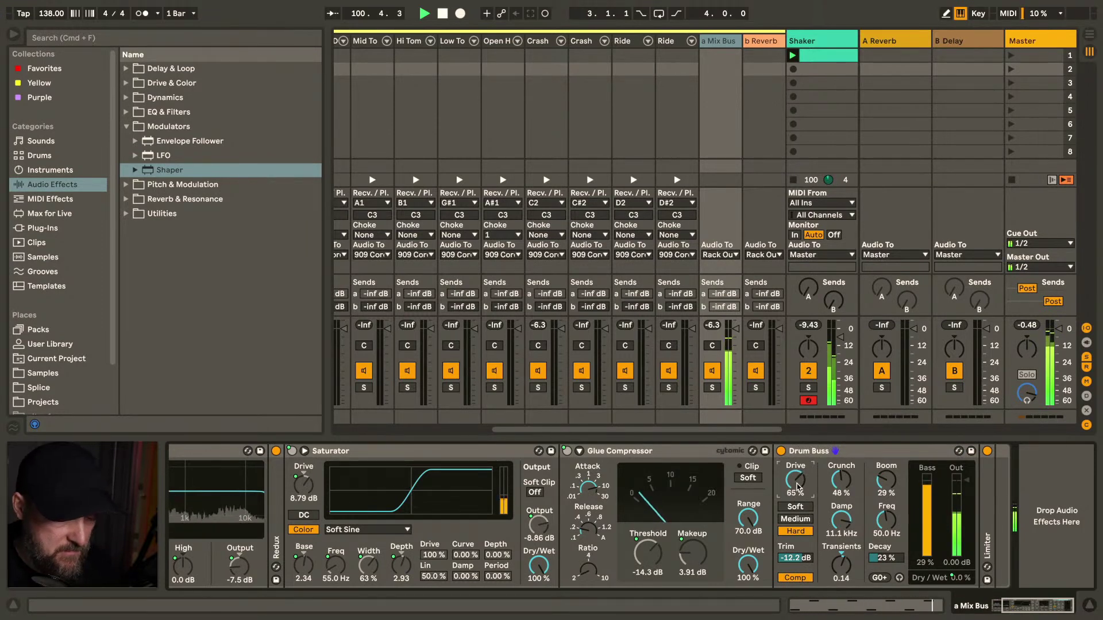
Raise the 909 Core Kit's Vintage macro to 24 and set the Bass Drum's chain volume to -1.0 dB
scroll(797, 487, left, 3)
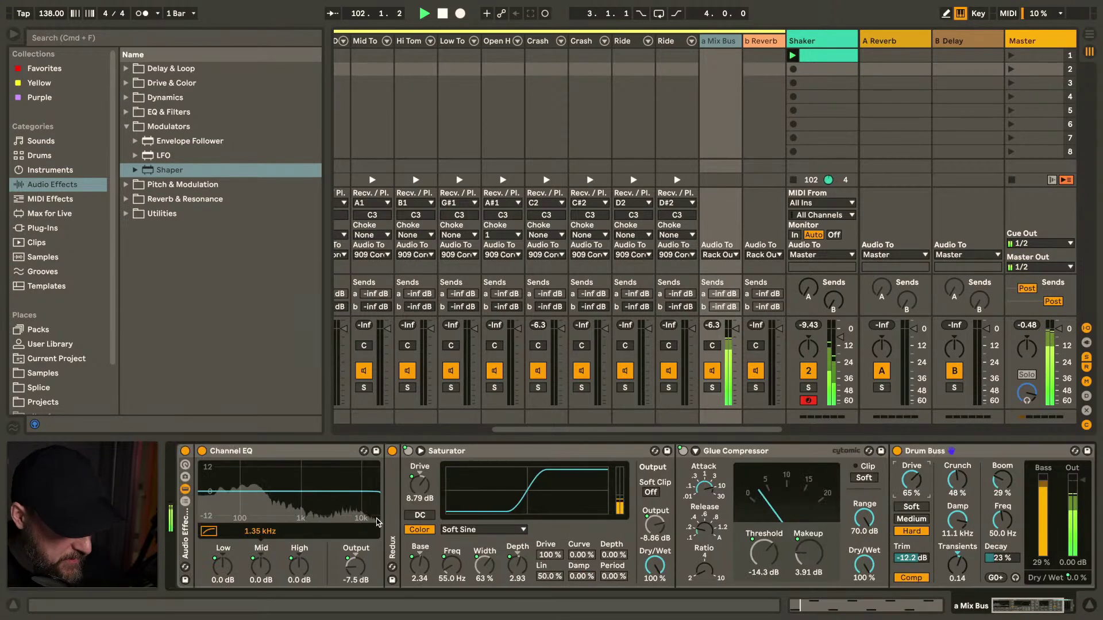
scroll(390, 50, left, 5)
click(390, 49)
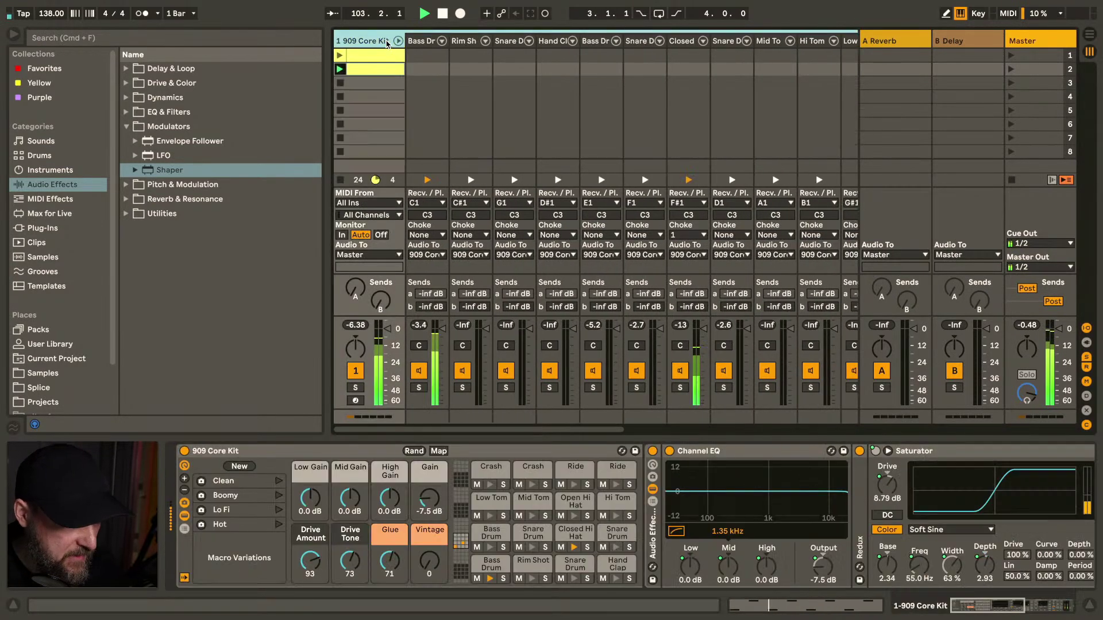
drag(429, 560, 429, 546)
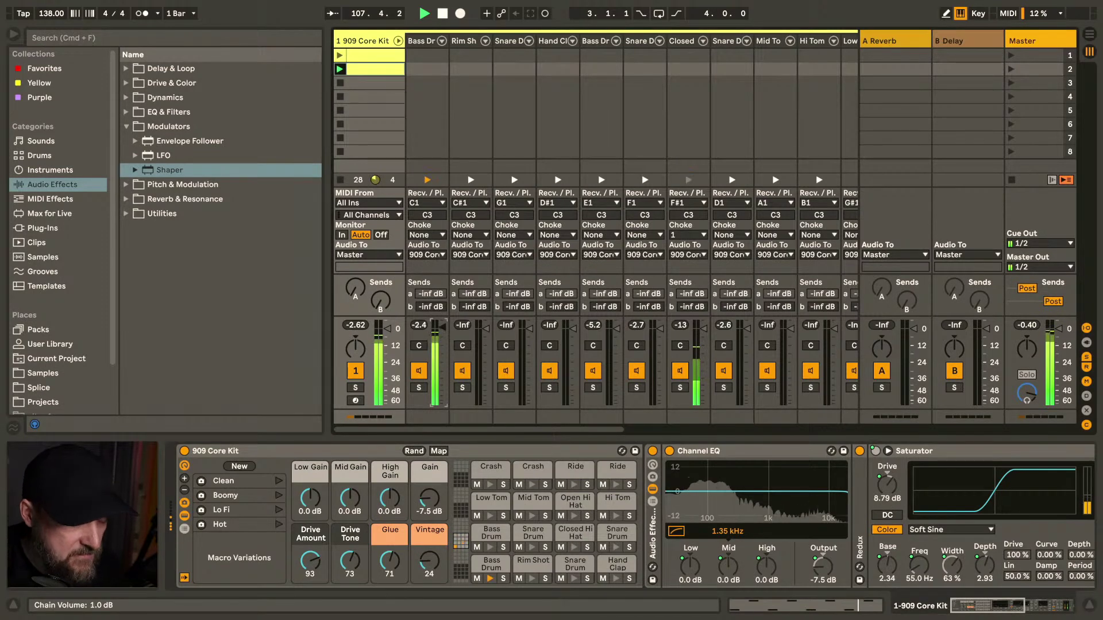
drag(441, 327, 448, 332)
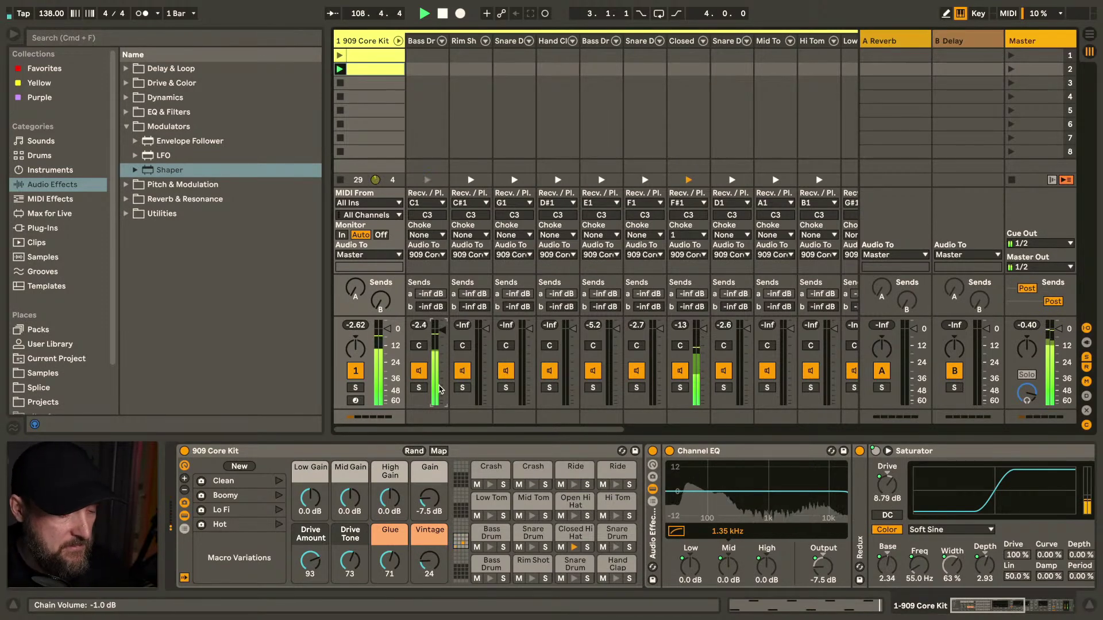
Open the Fil1 frequency of the Lead track's Analog to 17.9k
scroll(674, 154, right, 10)
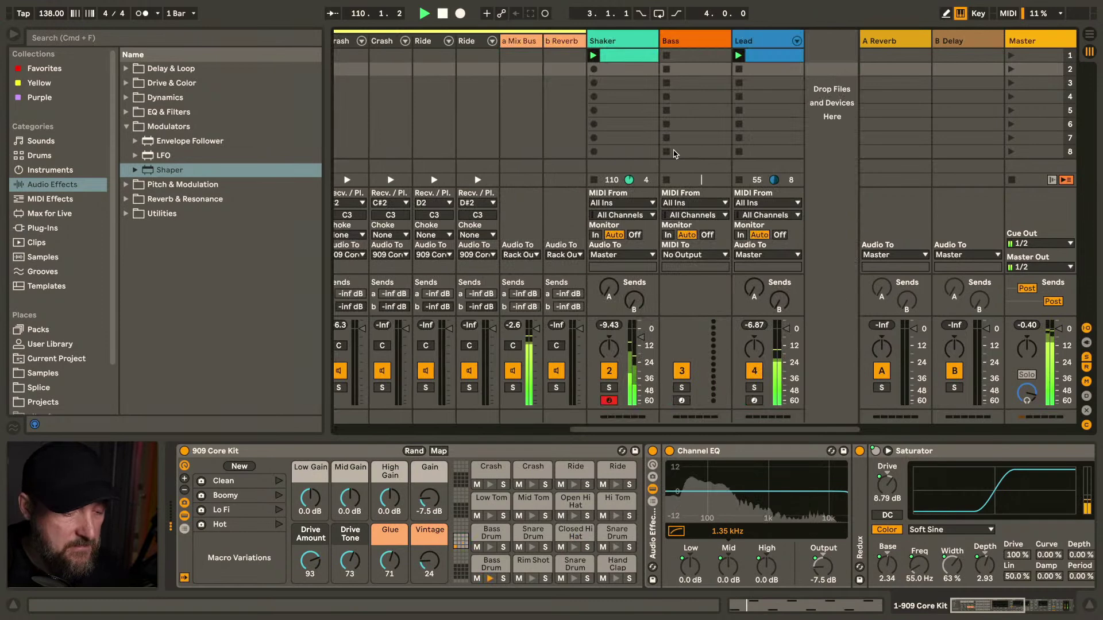
click(773, 40)
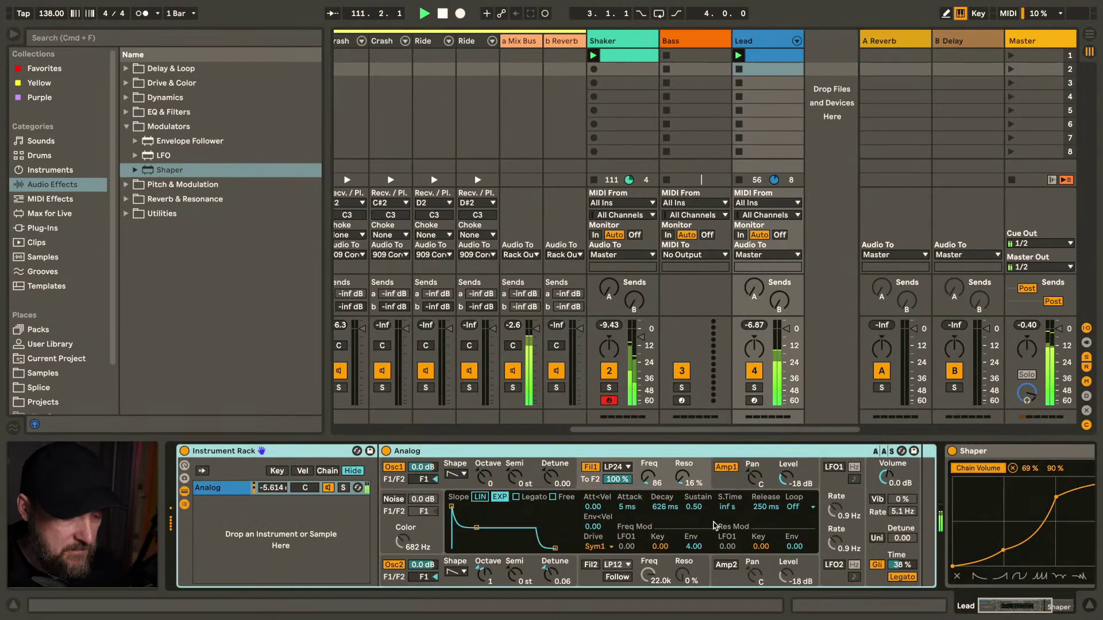
drag(647, 485, 647, 471)
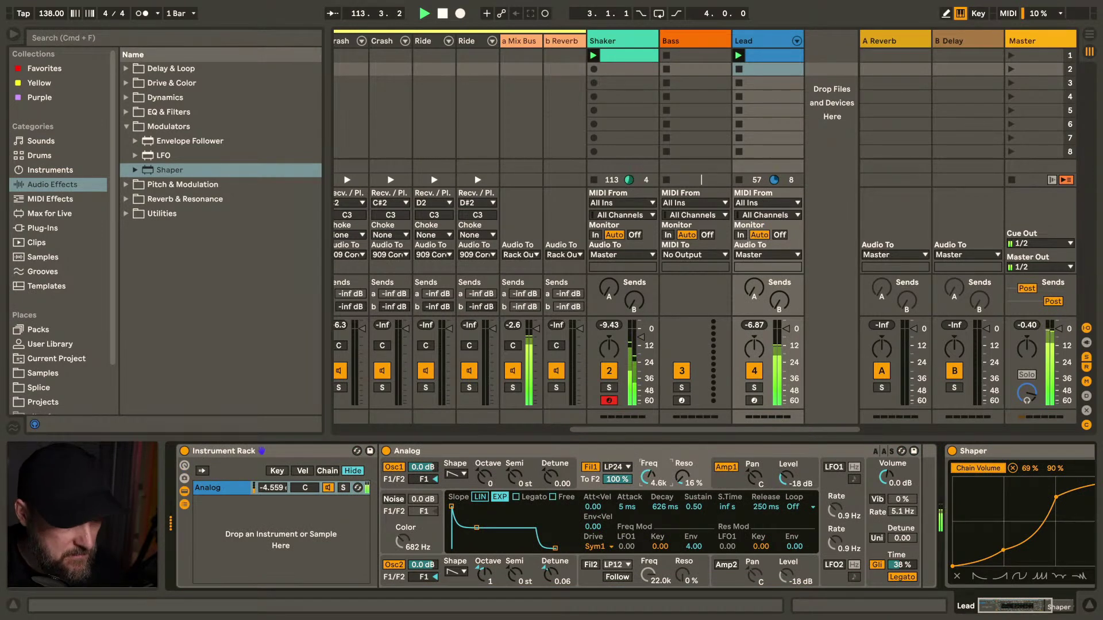
drag(647, 471, 646, 457)
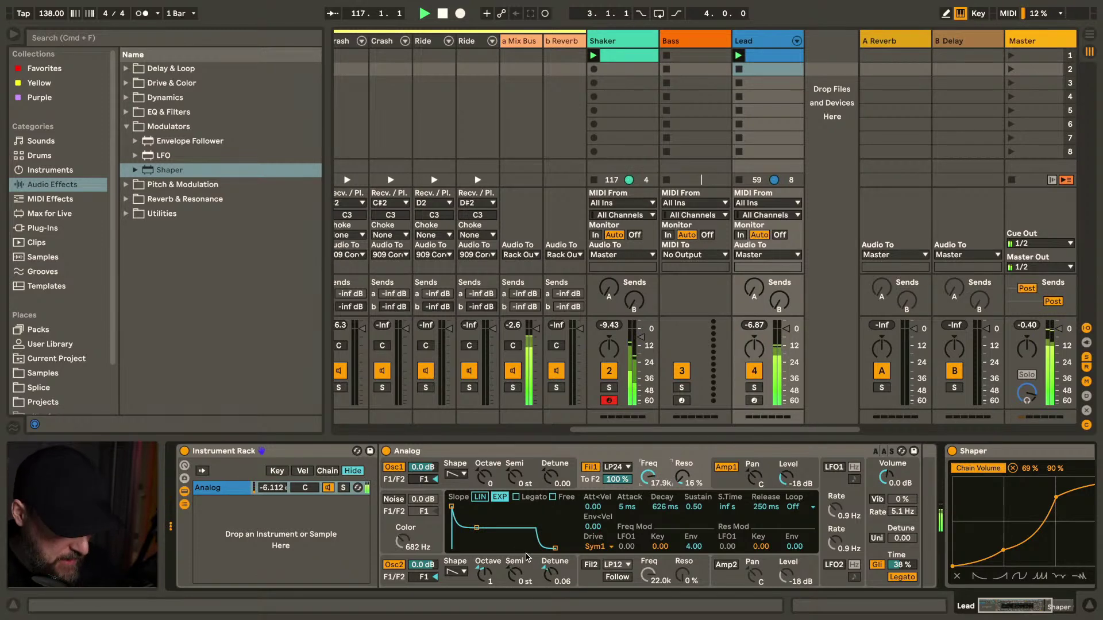
Turn off Osc2, set Osc1's Sub level to 80 %, and raise Fil1 to 22.0k with 21 % resonance
click(394, 564)
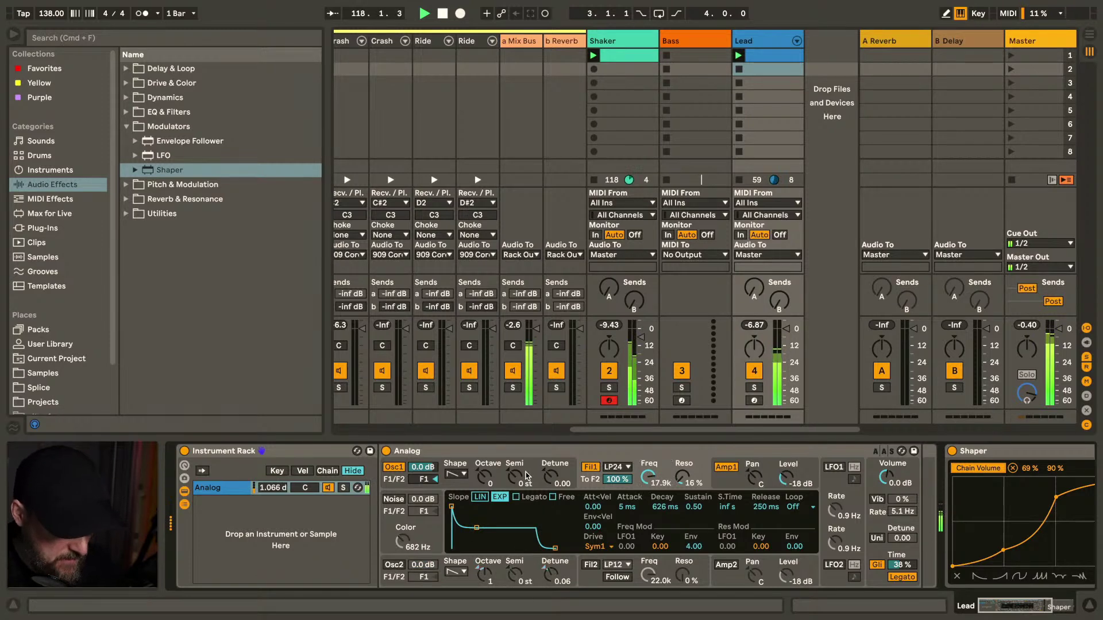
click(788, 546)
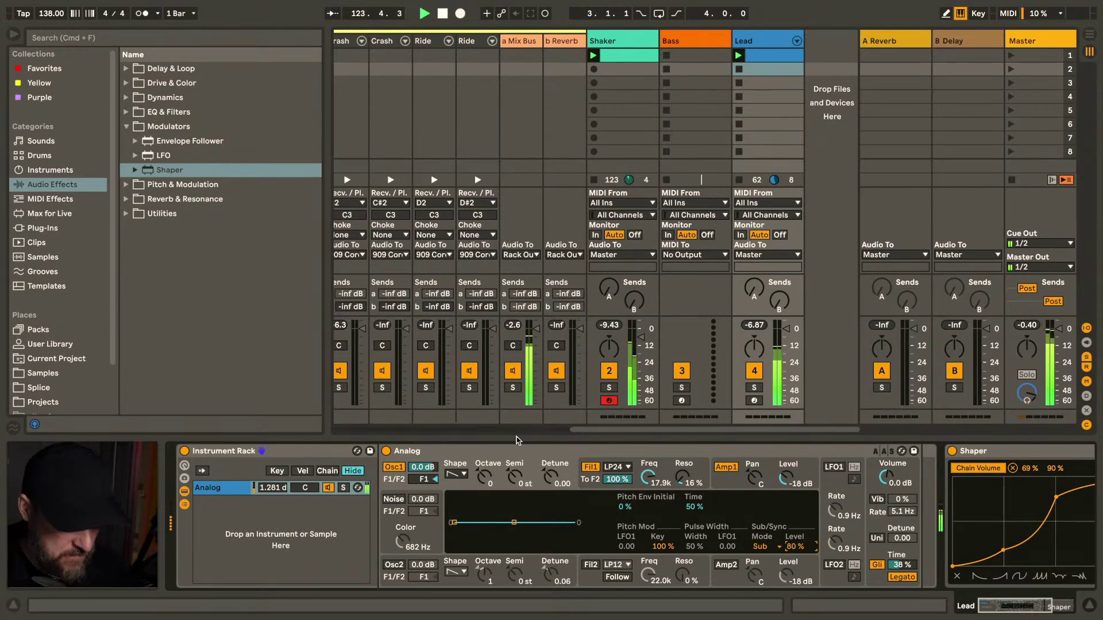
drag(670, 485, 655, 481)
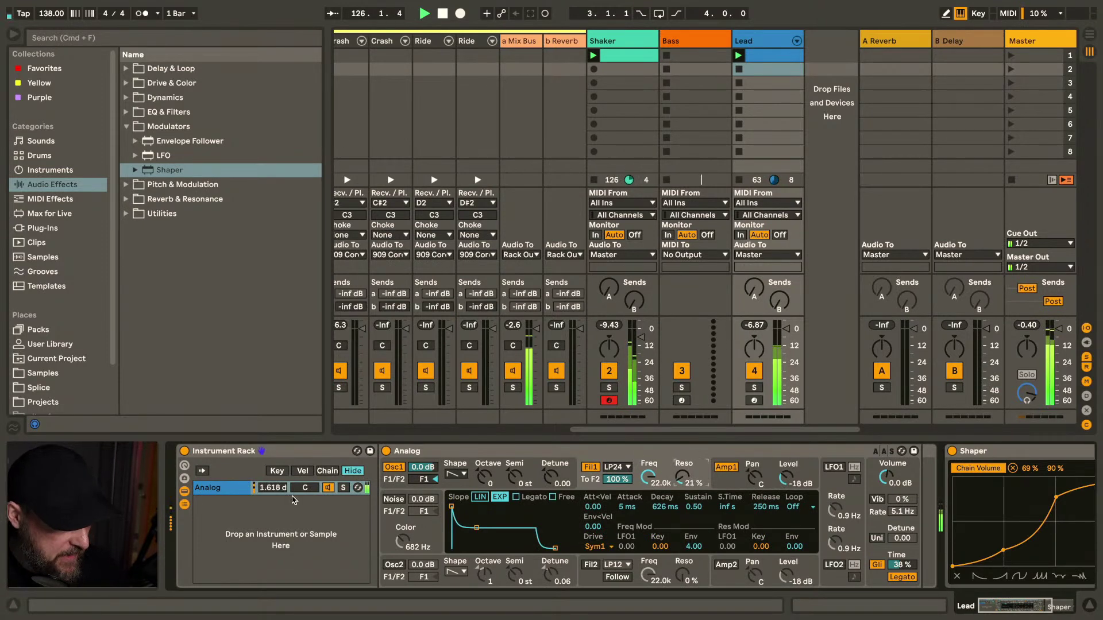
Insert Overdrive from the Drive & Color effects between Analog and Shaper on the Lead track
click(189, 170)
key(Up)
key(Up)
key(Up)
key(Up)
key(Up)
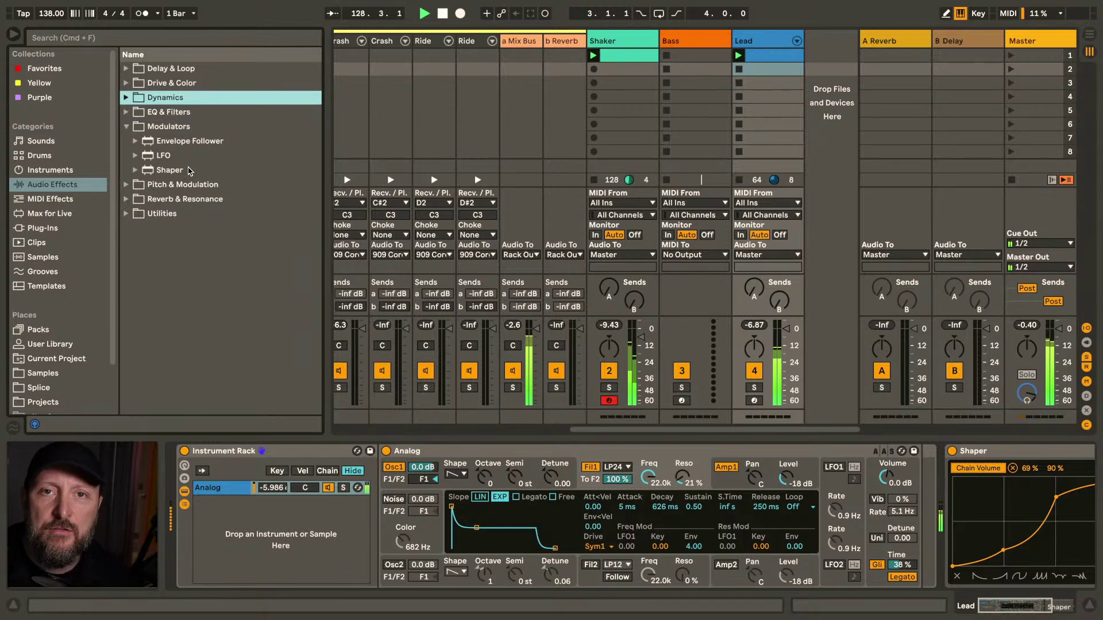
key(Up)
key(Right)
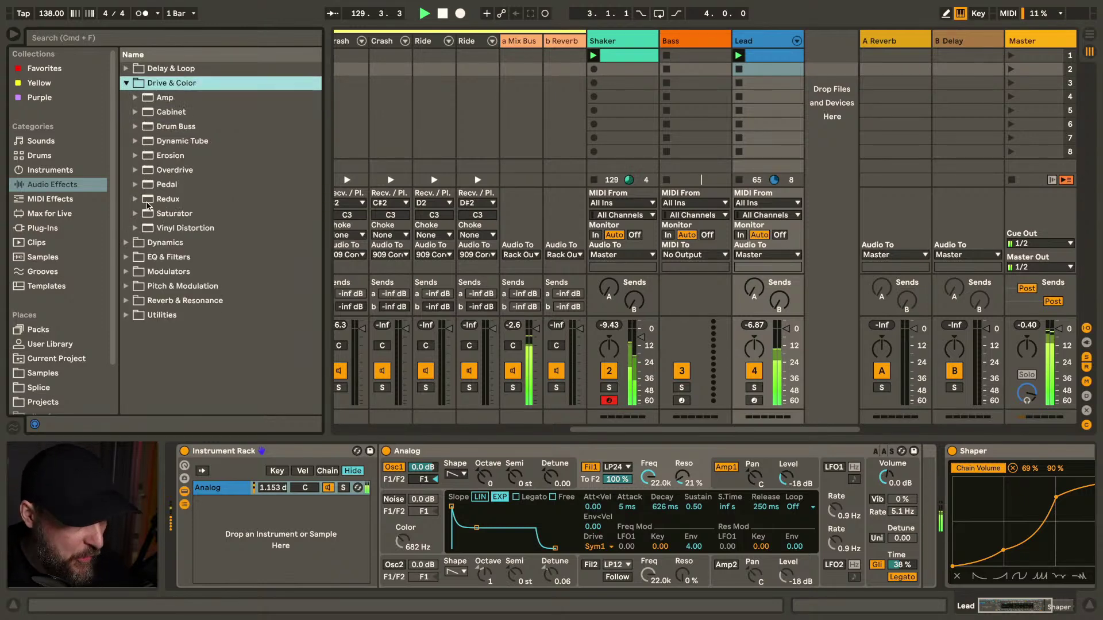
click(156, 172)
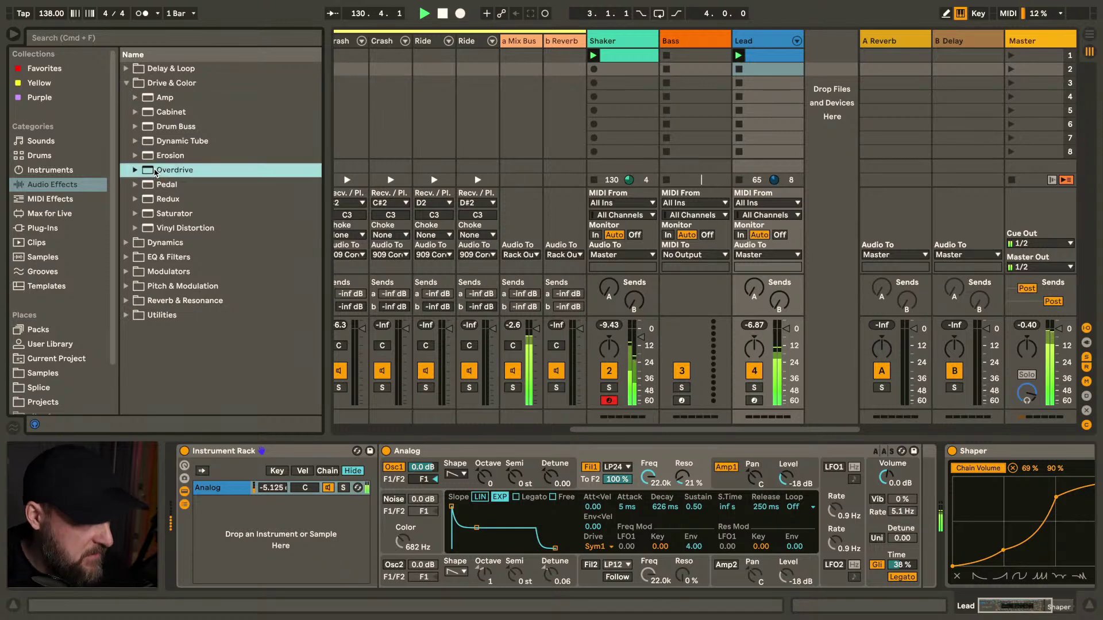
drag(156, 171, 938, 465)
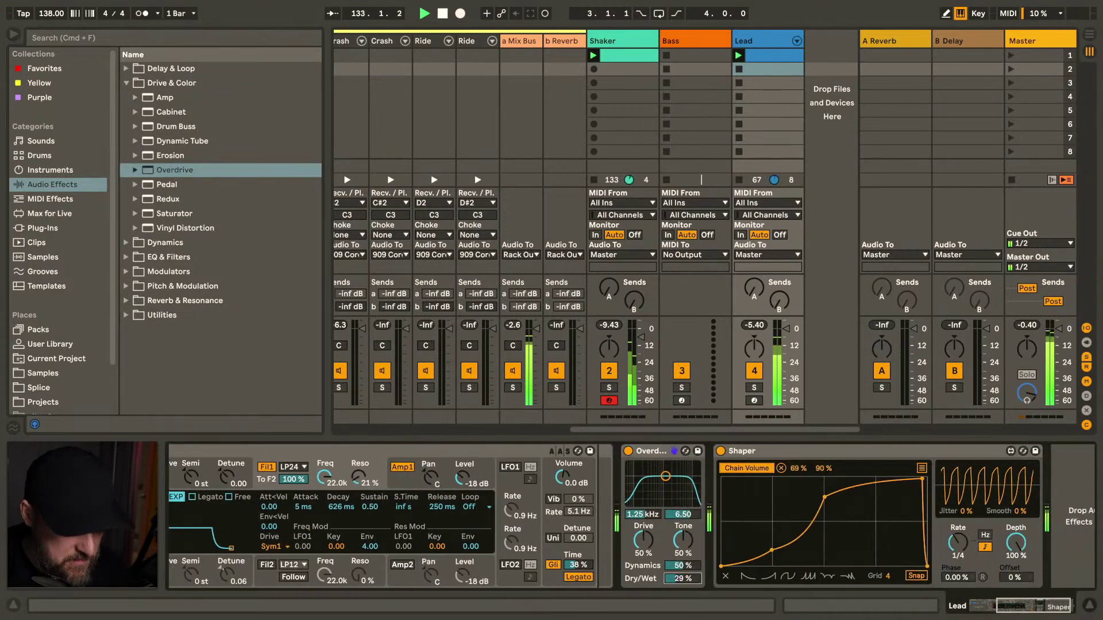
Shape Overdrive with its band at 1.19 kHz, bandwidth 3.16, Drive 87 % and Dry/Wet 29 %
drag(675, 578, 675, 591)
mouse_move(665, 476)
mouse_down()
mouse_move(677, 486)
mouse_move(665, 494)
mouse_up()
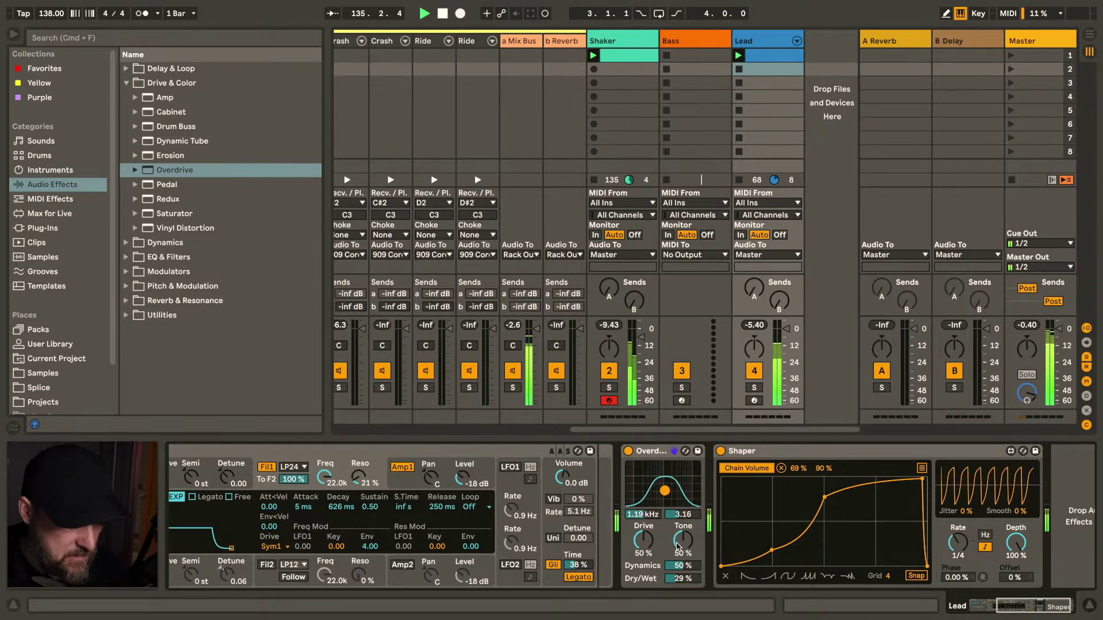
drag(643, 540, 643, 519)
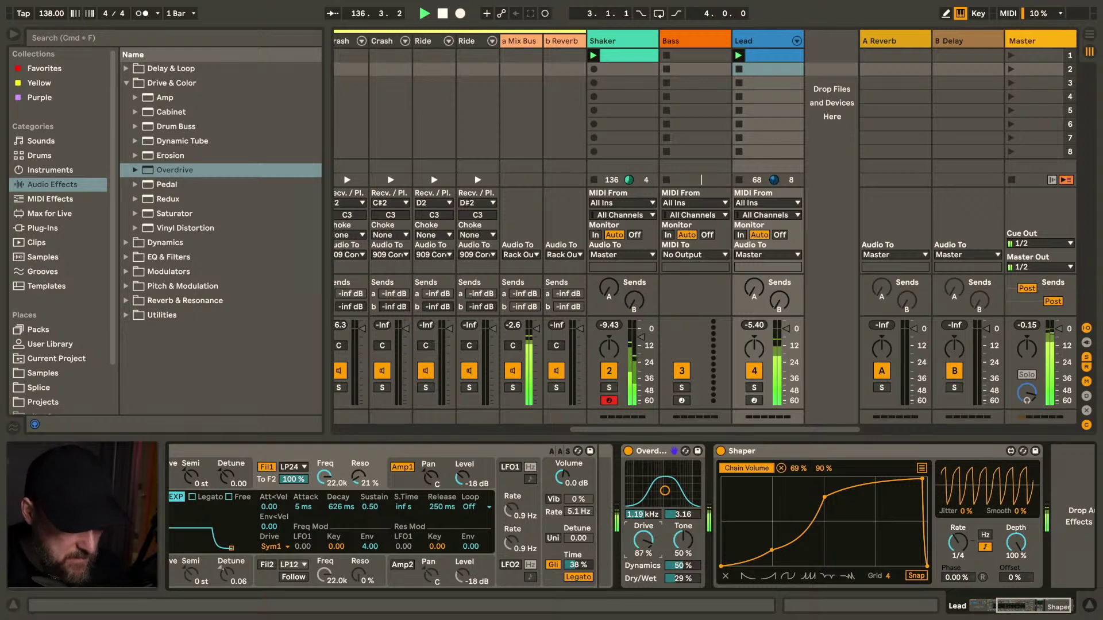
Turn Analog's Osc2 back on with a detune of 0.02 and reduce Overdrive's Dry/Wet to 22 %
scroll(653, 543, left, 10)
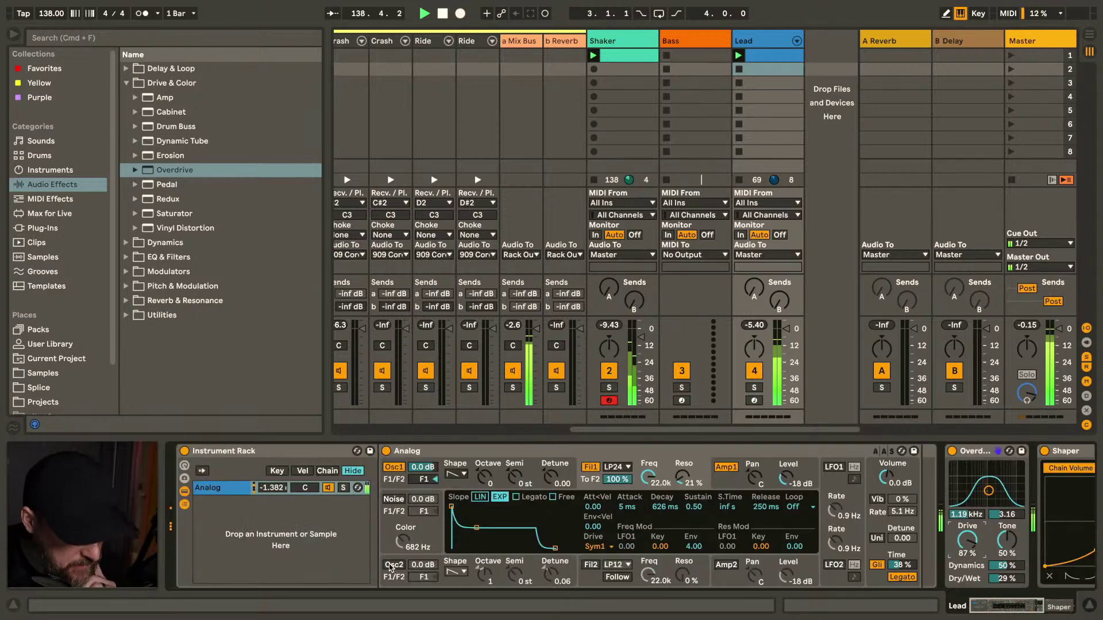
click(394, 565)
drag(550, 575, 551, 581)
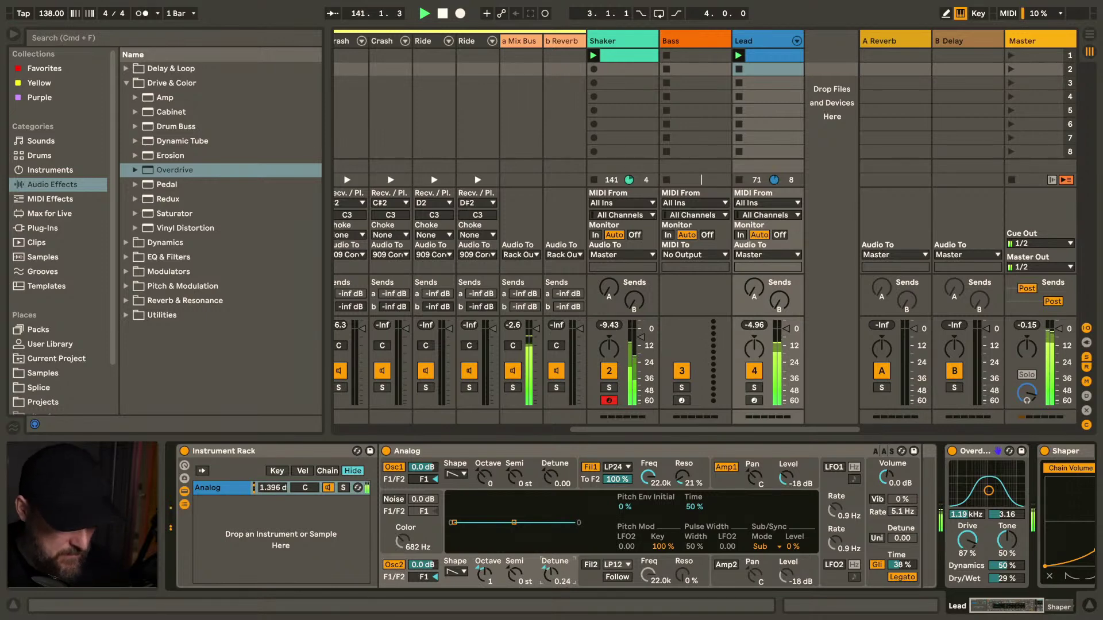
mouse_move(550, 582)
mouse_down()
mouse_move(550, 591)
mouse_move(551, 581)
mouse_up()
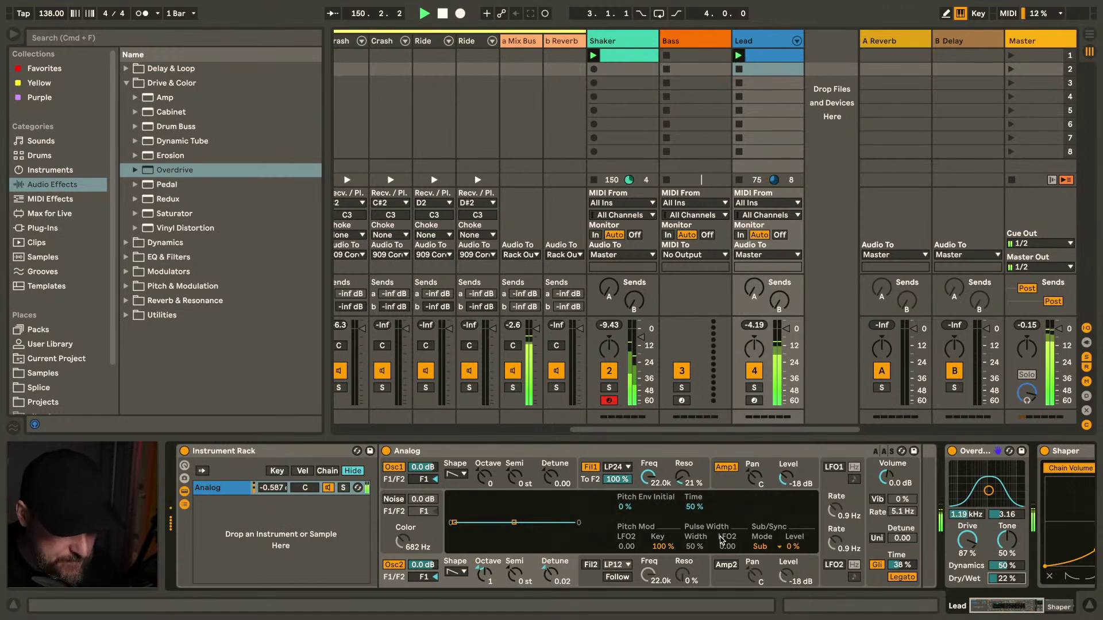
Sweep Analog's Fil1 and settle on a frequency of 96 with 24 % resonance
drag(649, 476, 648, 495)
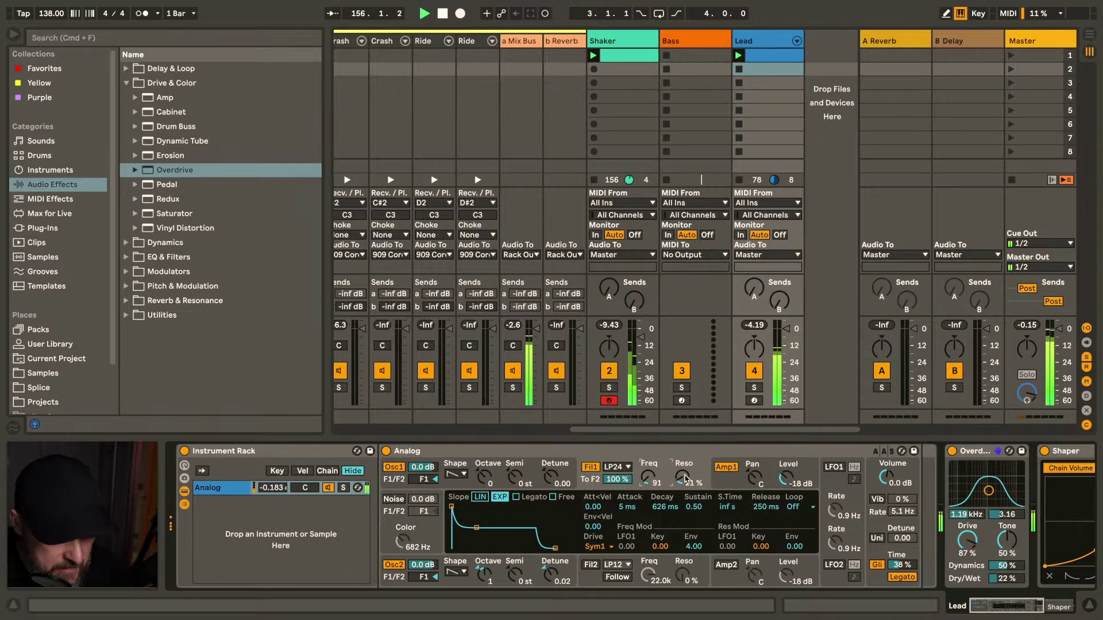
mouse_move(683, 478)
mouse_down()
mouse_move(682, 459)
mouse_move(682, 478)
mouse_up()
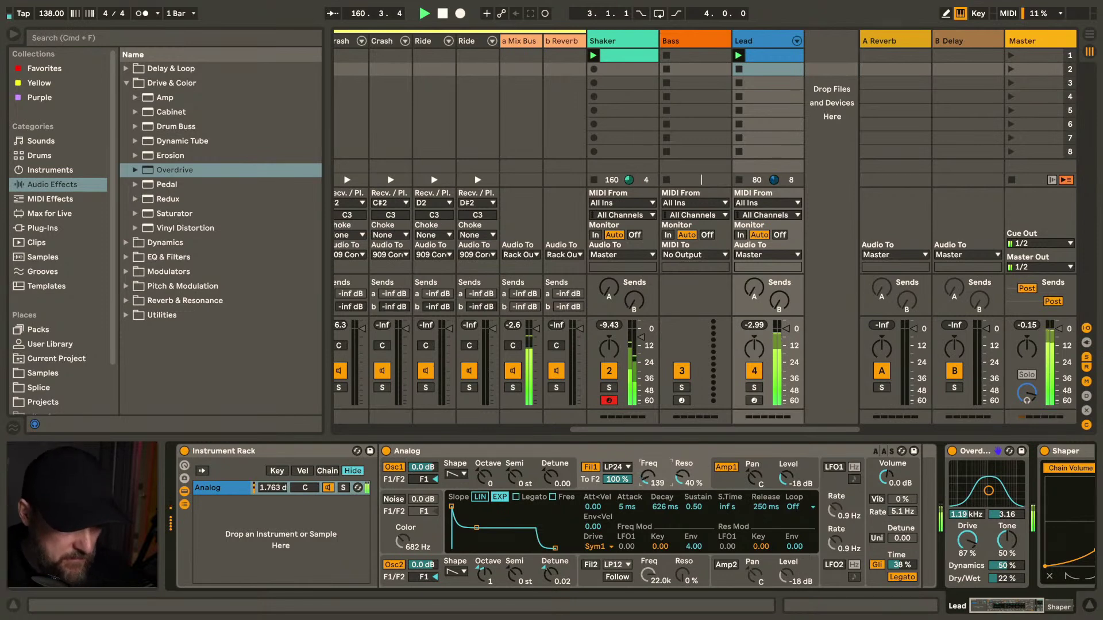
drag(680, 480, 679, 488)
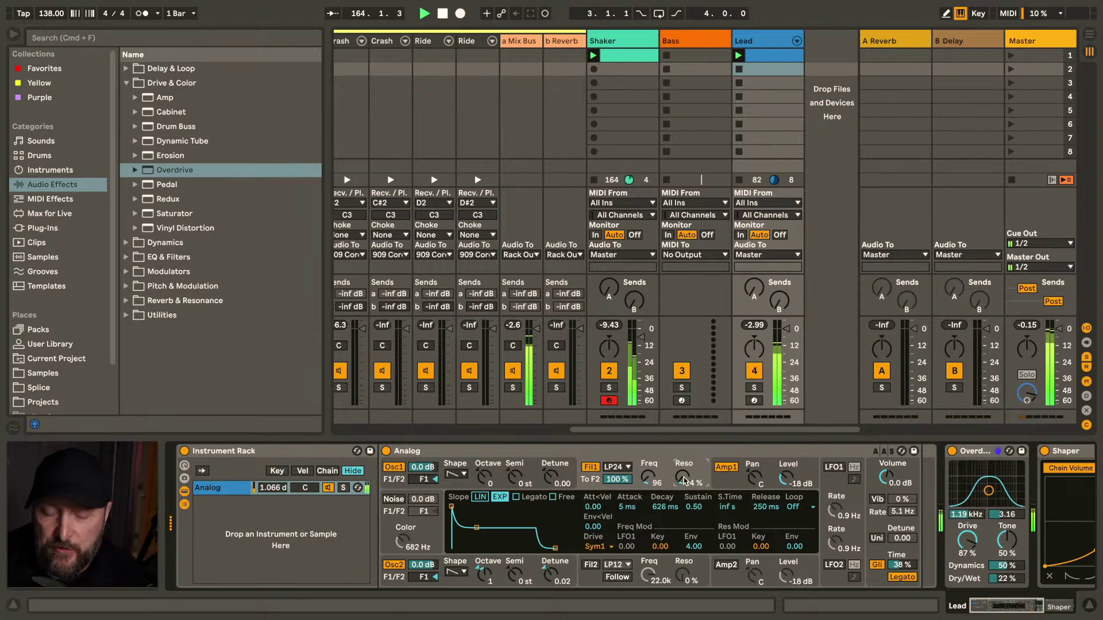
Add Frequency Shifter from the Pitch & Modulation effects to the Shaker track
click(693, 40)
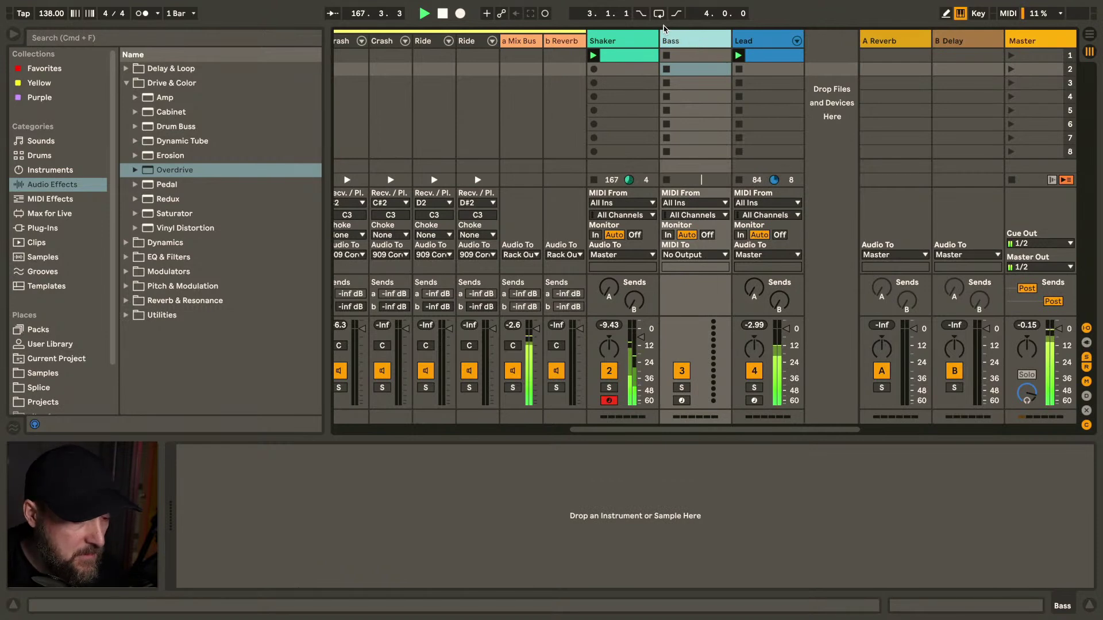
key(Left)
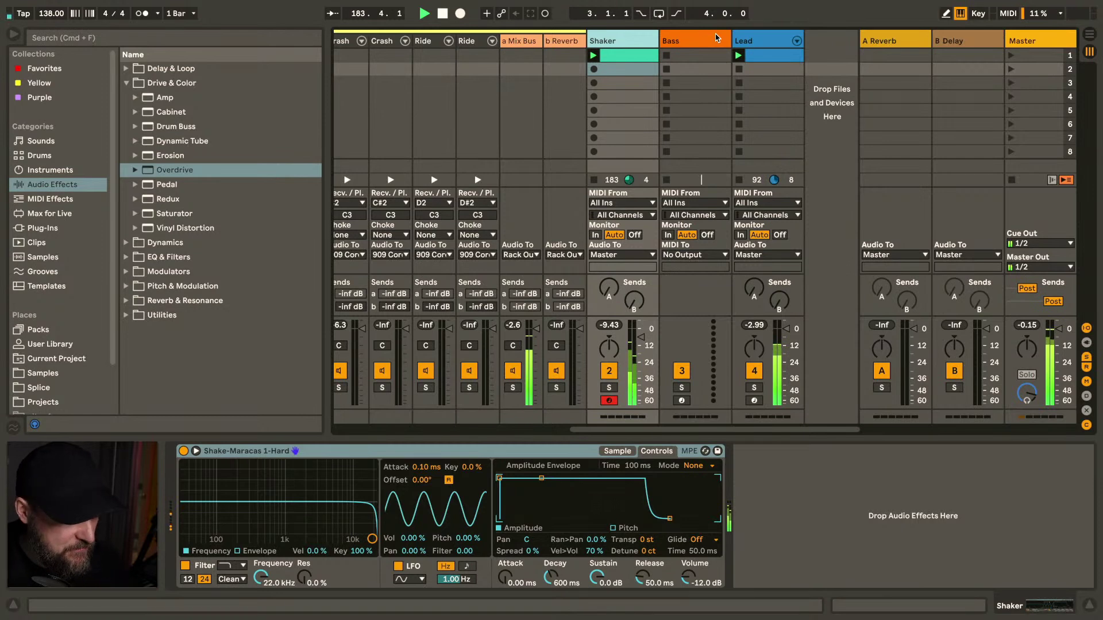
double_click(193, 84)
key(Down)
key(Down)
key(Down)
key(Right)
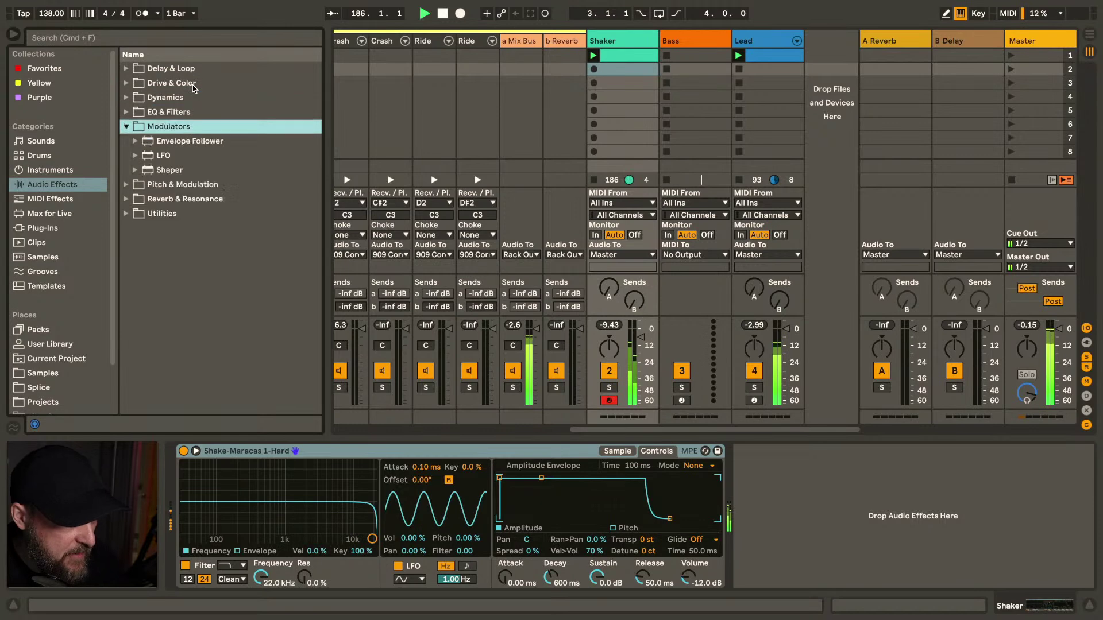
key(Down)
key(Down)
key(Down)
key(Down)
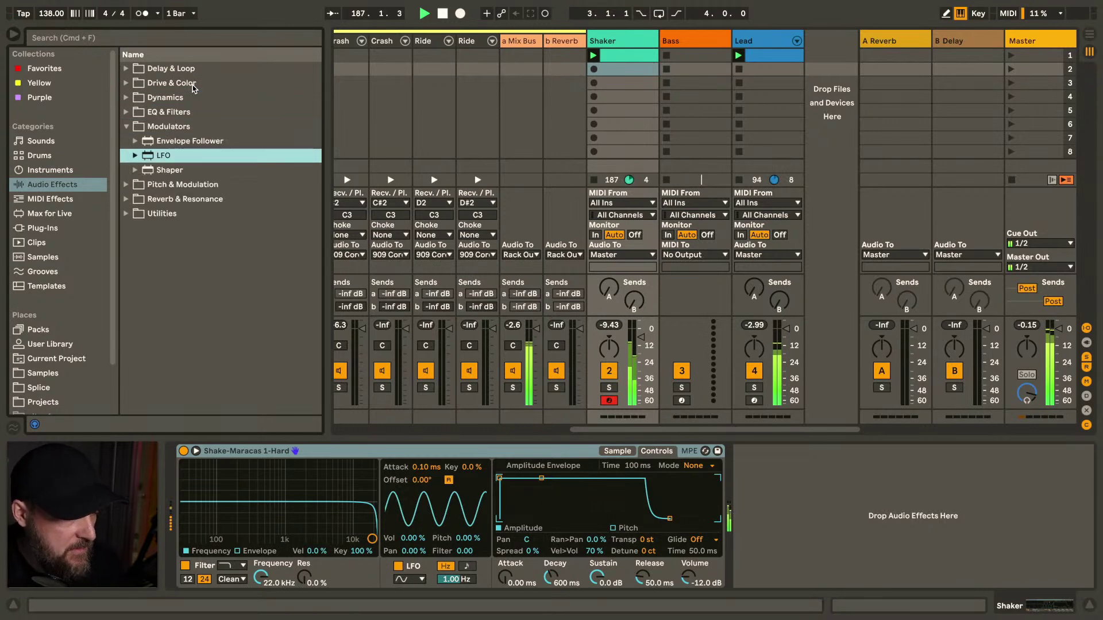
key(Right)
key(Down)
key(Down)
key(Down)
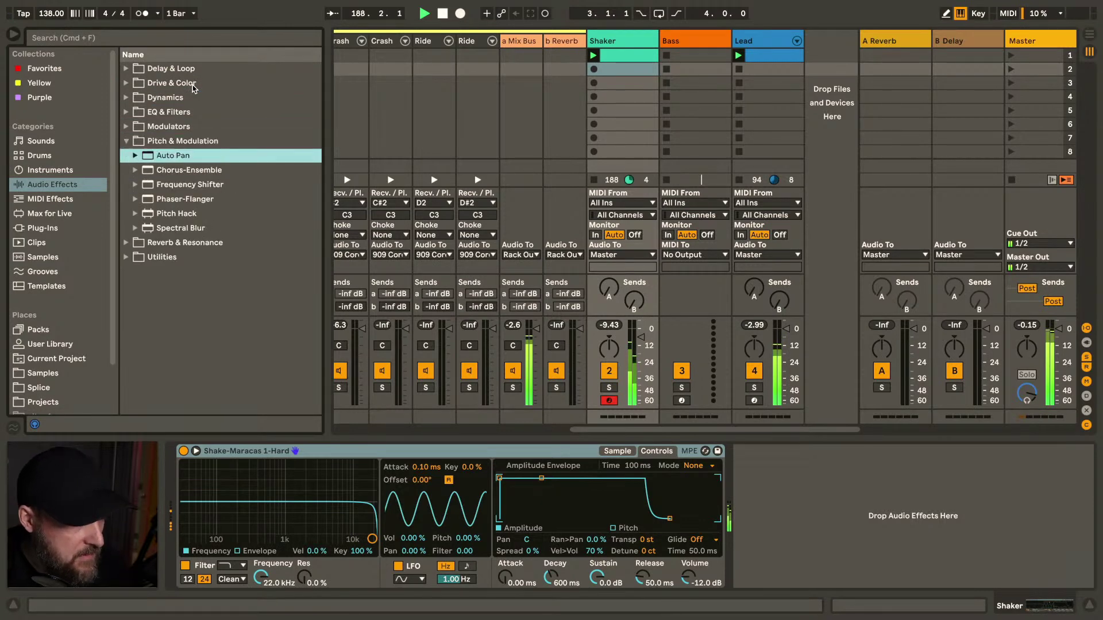
key(Return)
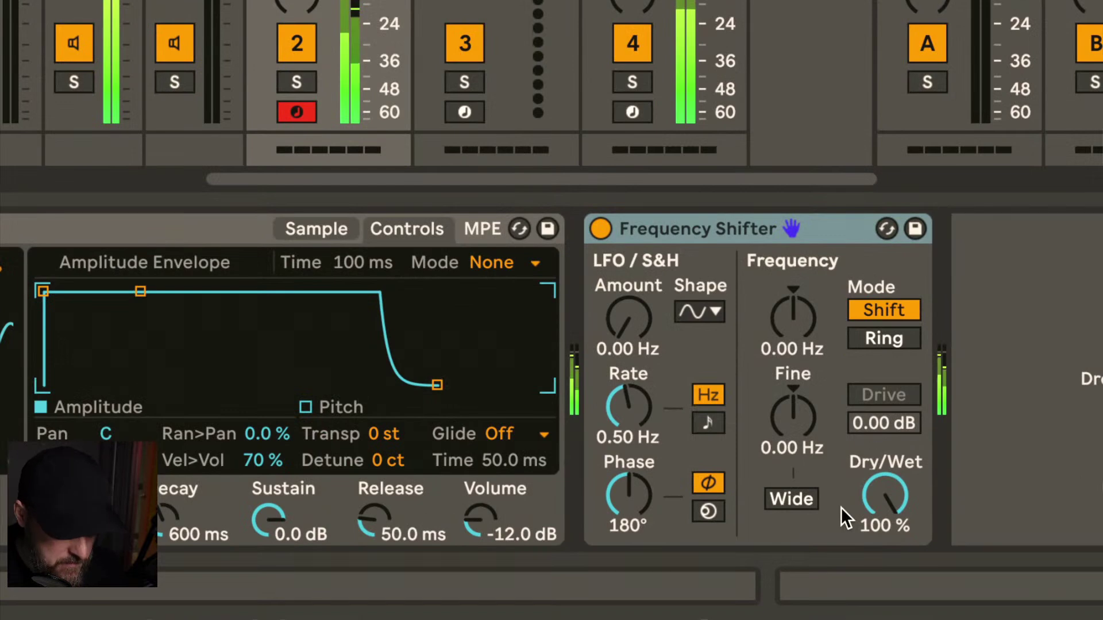
Enable Wide in the Shaker's Frequency Shifter and set Spread to 0.61 Hz and Dry/Wet to 24.6 %
click(802, 592)
drag(793, 415, 793, 390)
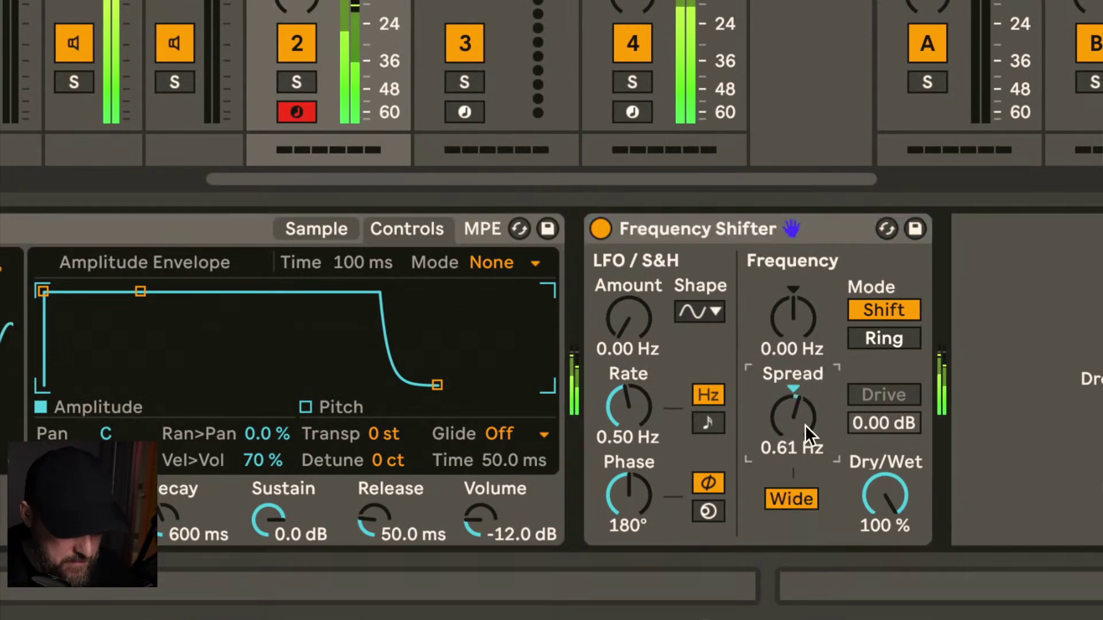
drag(885, 494, 884, 514)
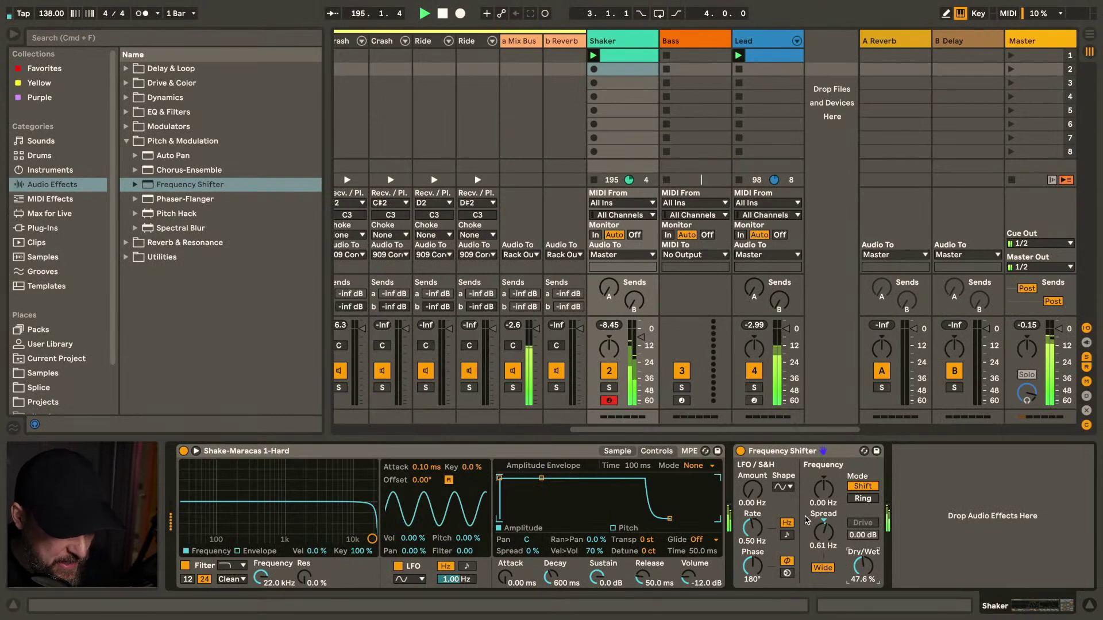
click(784, 453)
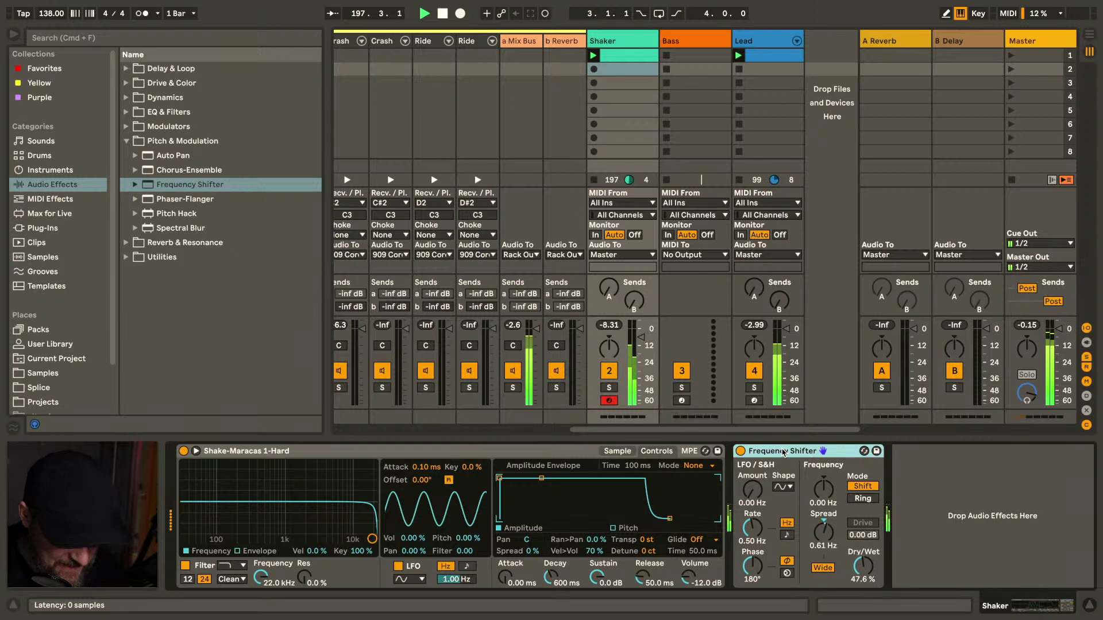
drag(863, 568, 864, 594)
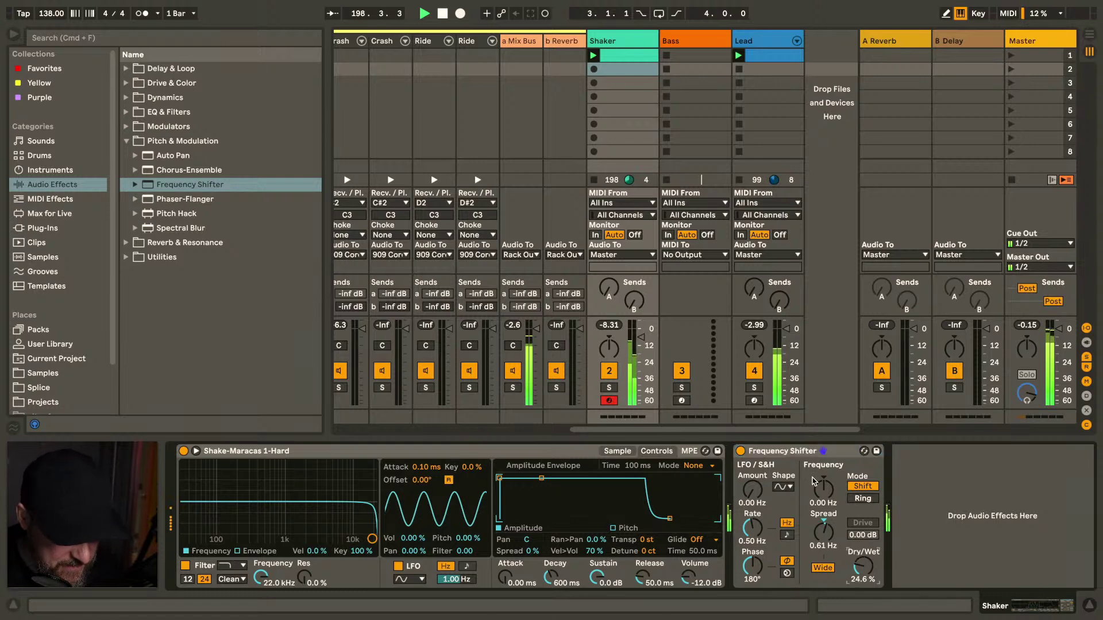
Copy the Shaker's Frequency Shifter to the end of the Lead track's device chain, after Shaper
click(808, 454)
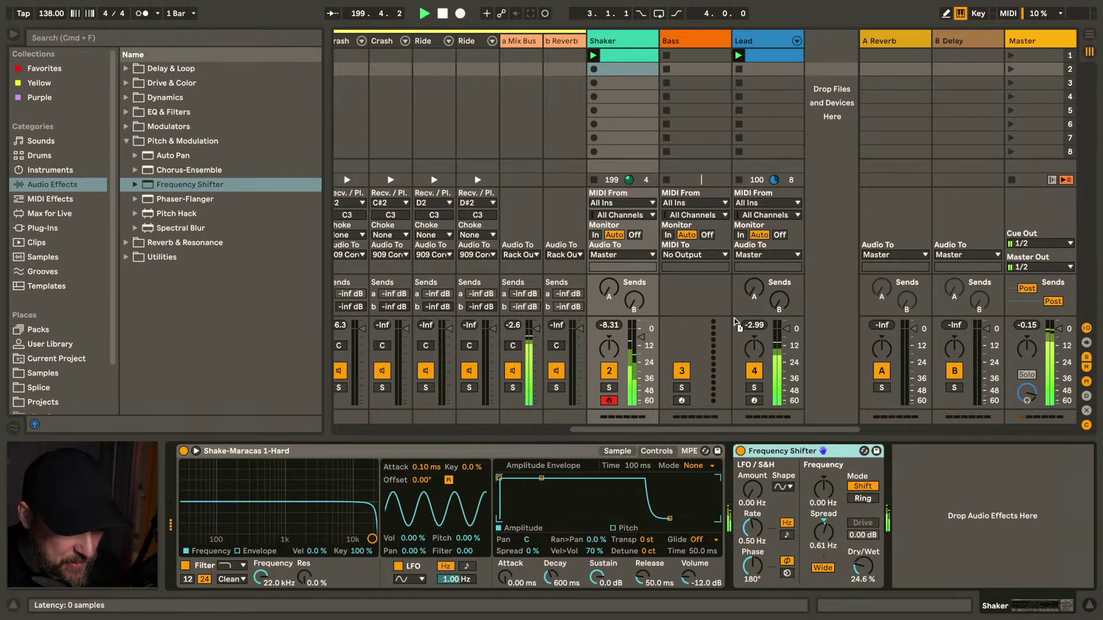
click(764, 284)
scroll(799, 458, right, 3)
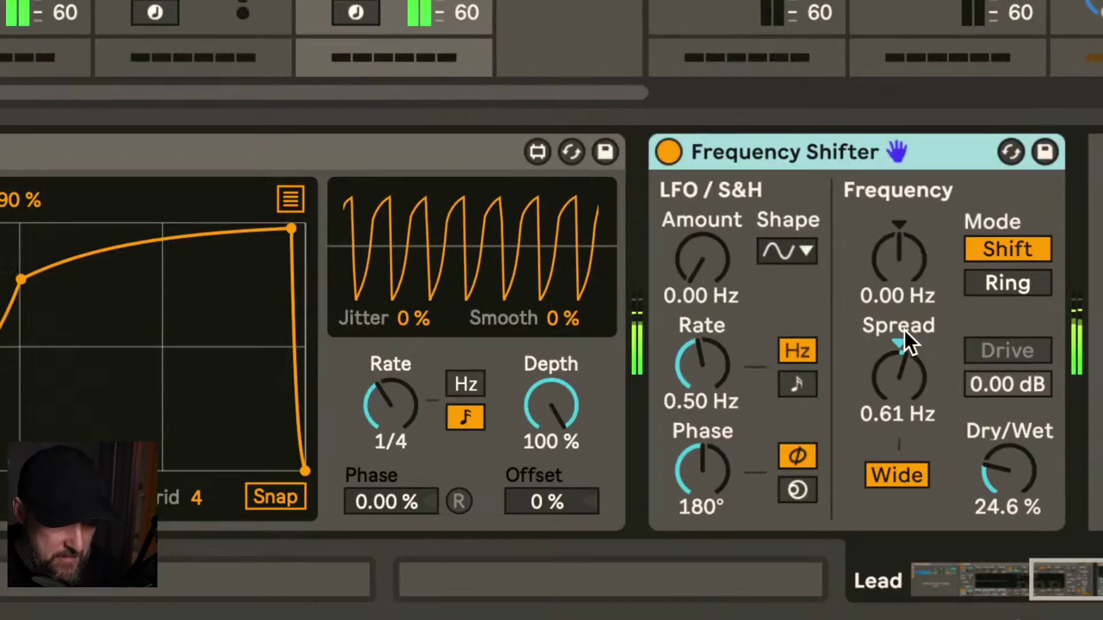
Set the Lead's Frequency Shifter to 46.8 % Dry/Wet and 0.00 Hz Spread, with LFO Amount 5.00 kHz, Rate 50.0 Hz and Phase 40.0°
drag(1008, 471, 1008, 446)
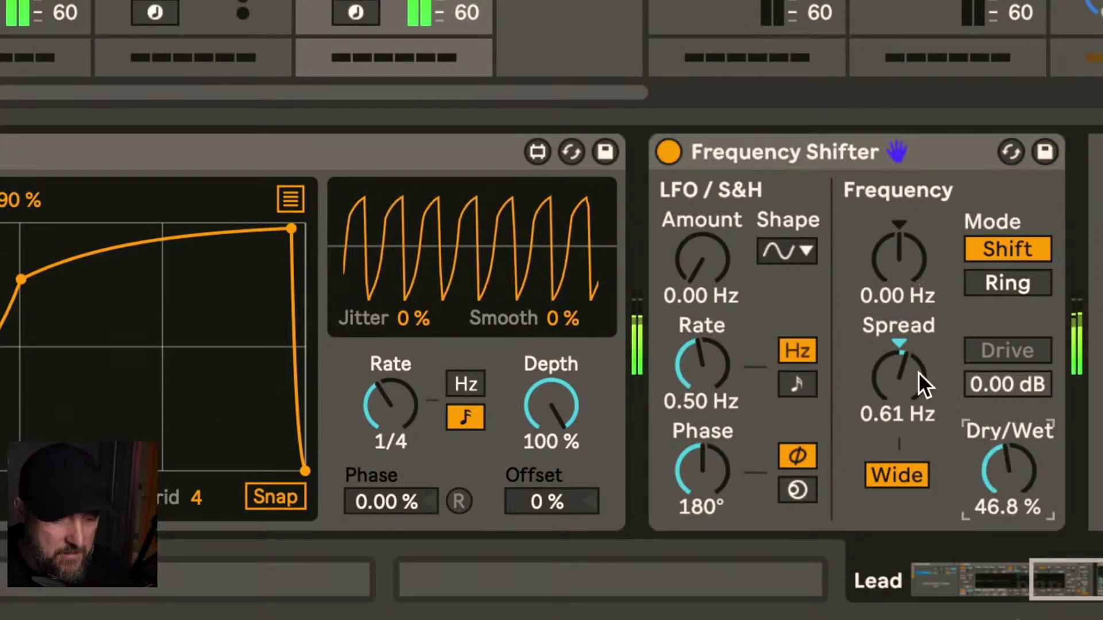
mouse_move(918, 372)
mouse_down()
mouse_move(918, 336)
mouse_move(918, 370)
mouse_up()
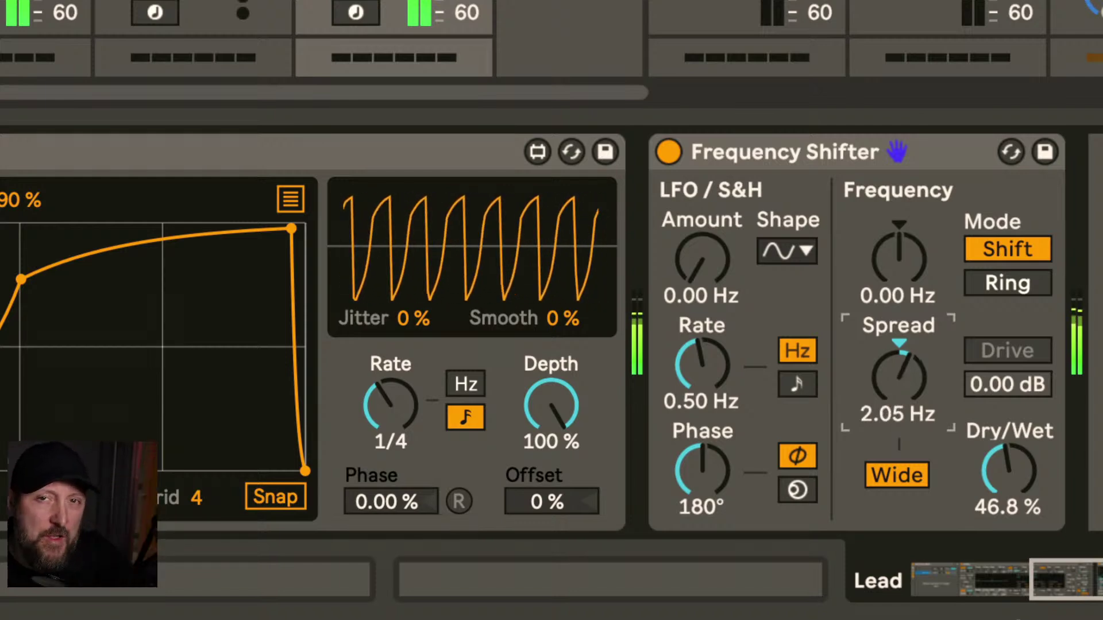
drag(690, 286, 689, 247)
drag(712, 354, 712, 328)
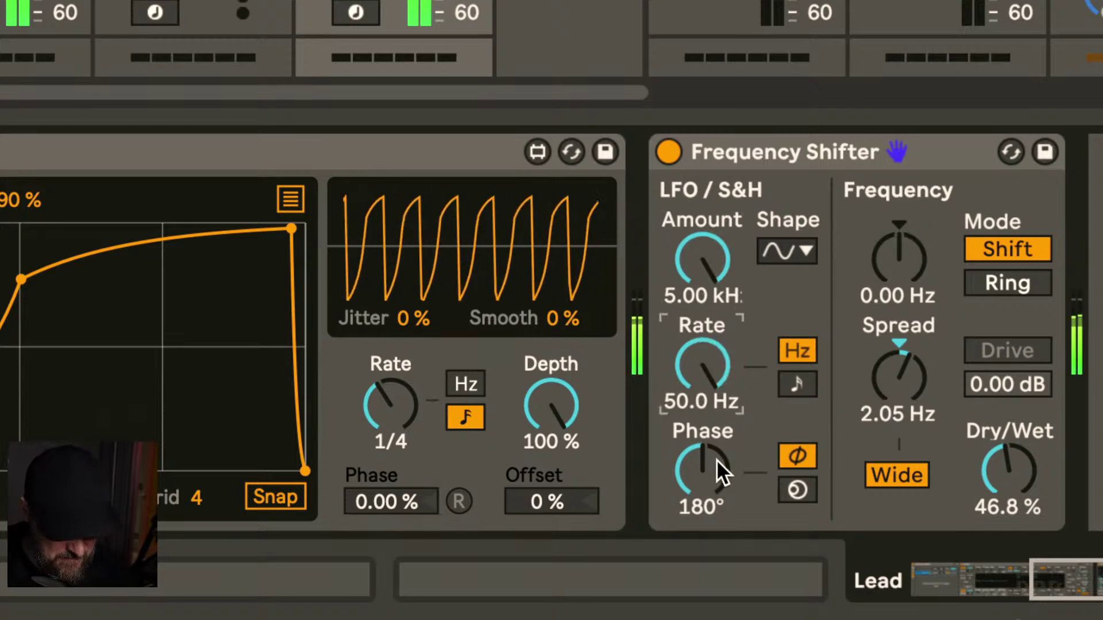
drag(715, 460, 716, 489)
drag(912, 380, 912, 414)
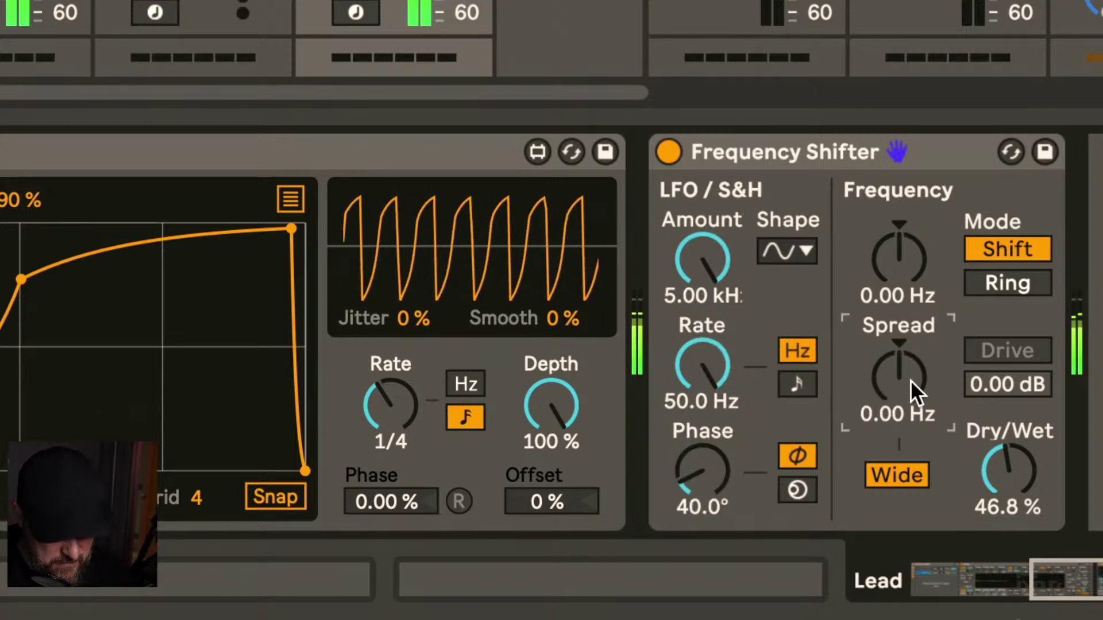
Change Frequency Shifter's LFO to the falling sawtooth shape with Amount 734 Hz, Rate 43.7 Hz and Phase 45.7°
drag(702, 260, 702, 286)
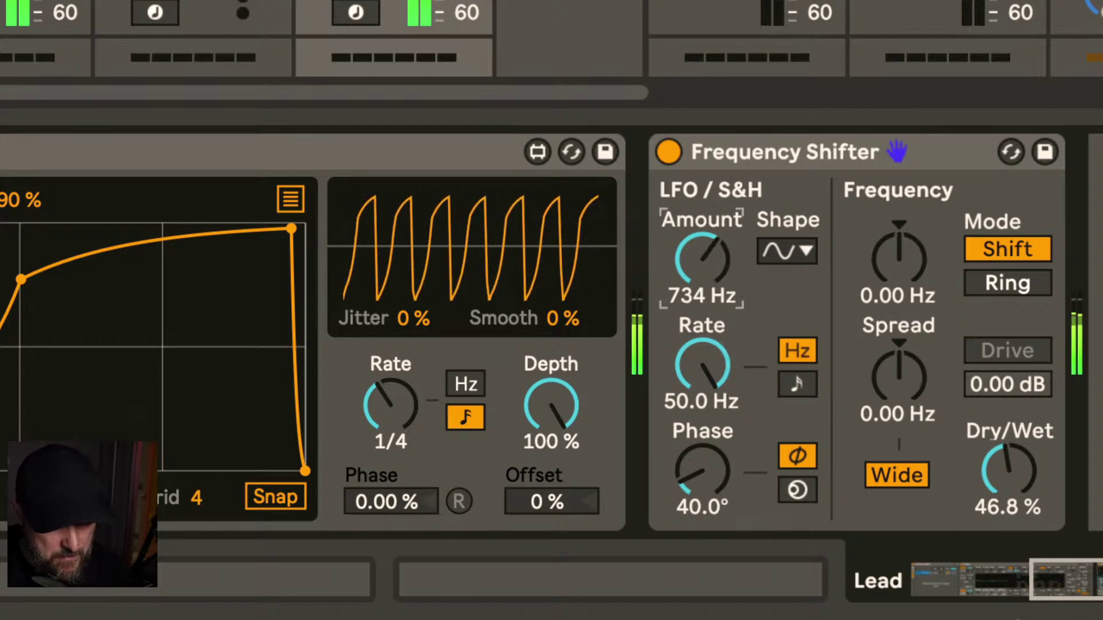
drag(702, 365, 718, 343)
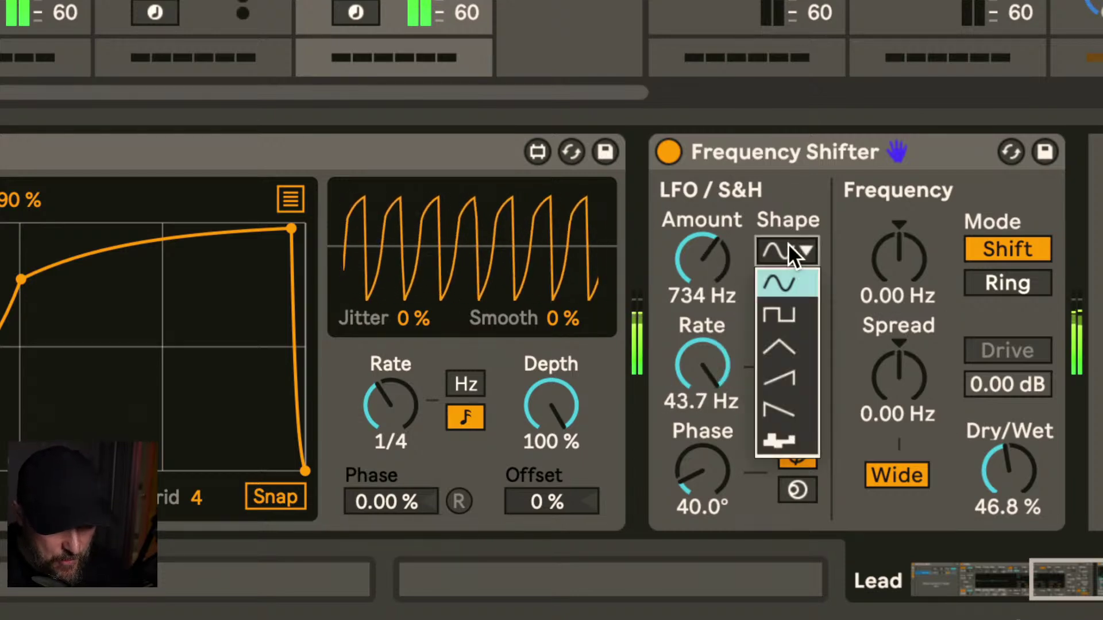
click(781, 411)
drag(702, 470, 702, 504)
drag(711, 352, 712, 379)
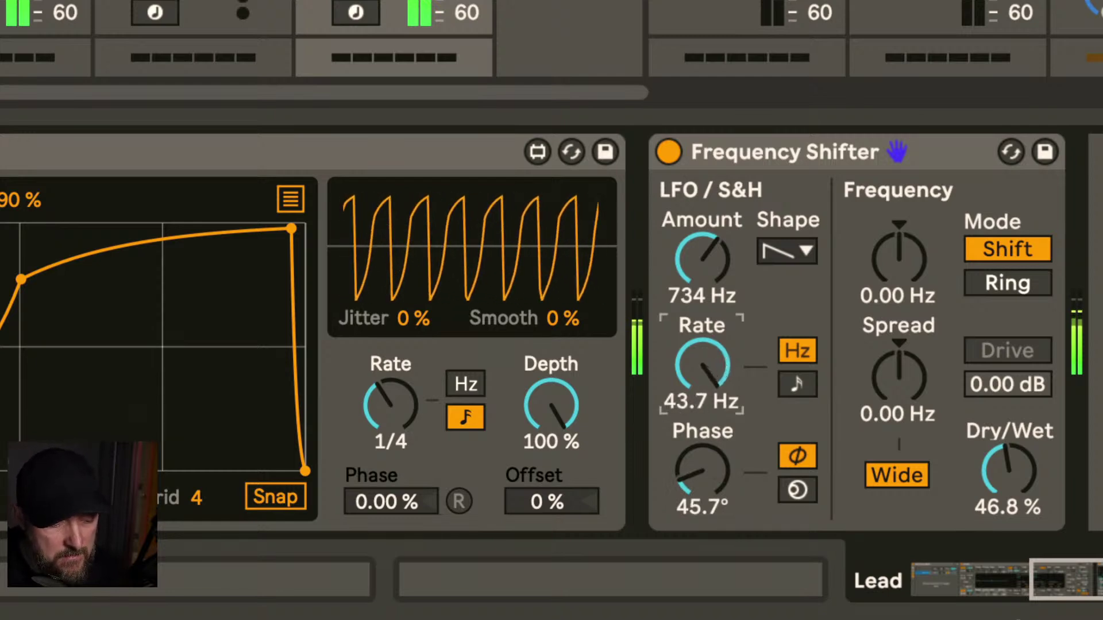
Sweep the Frequency Shifter's LFO settings and settle on Amount 224 Hz, Rate 0.03 Hz and Phase 223°
drag(698, 254, 699, 293)
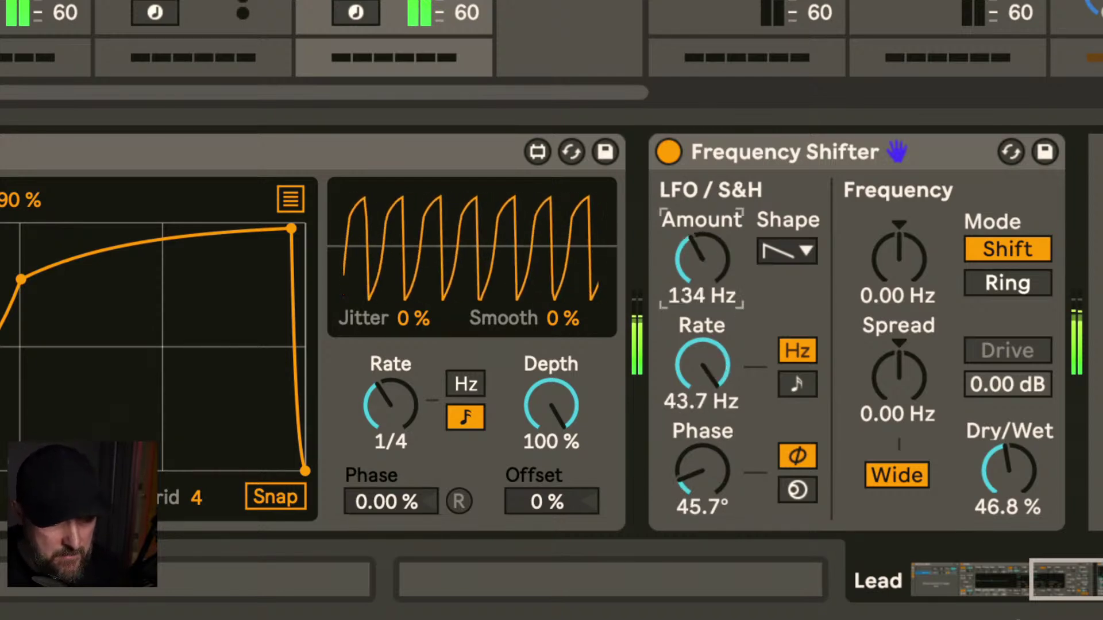
drag(702, 365, 702, 411)
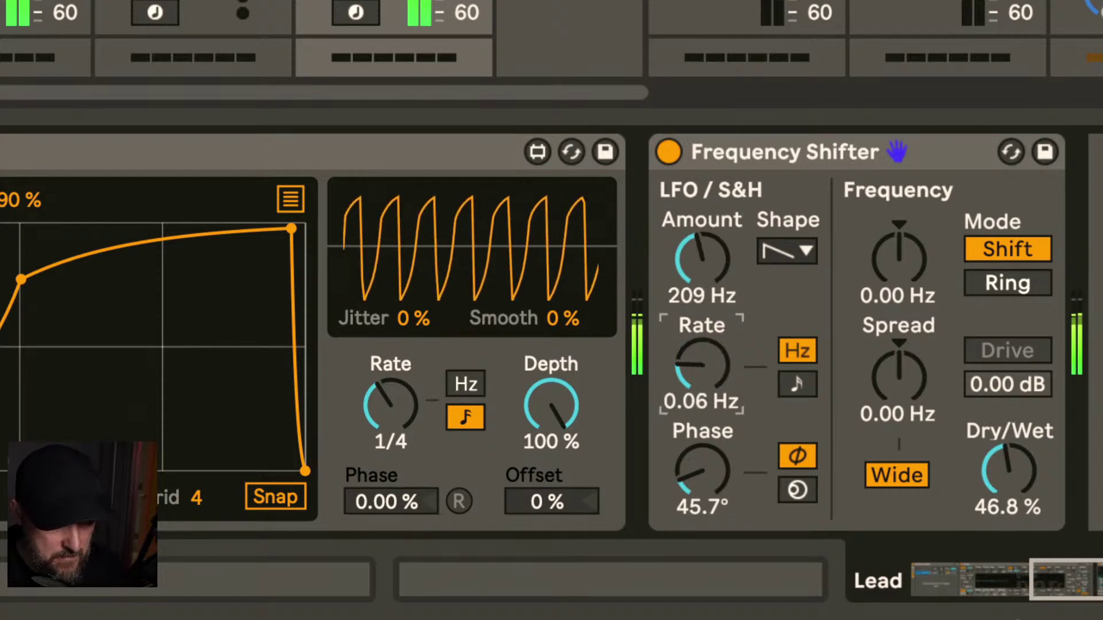
drag(702, 365, 702, 376)
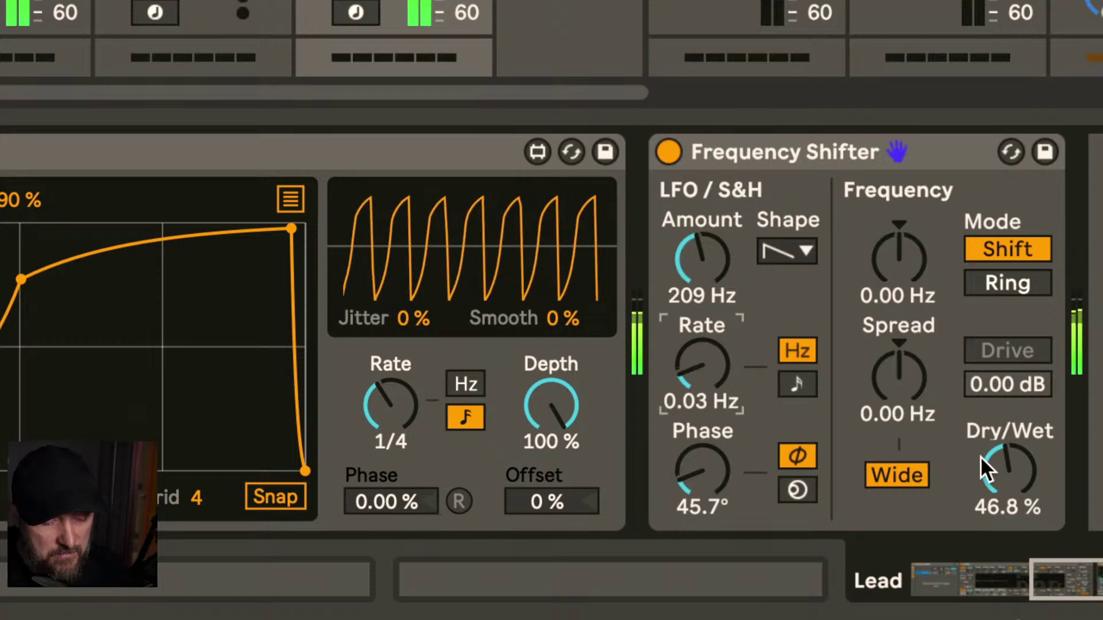
drag(707, 260, 707, 294)
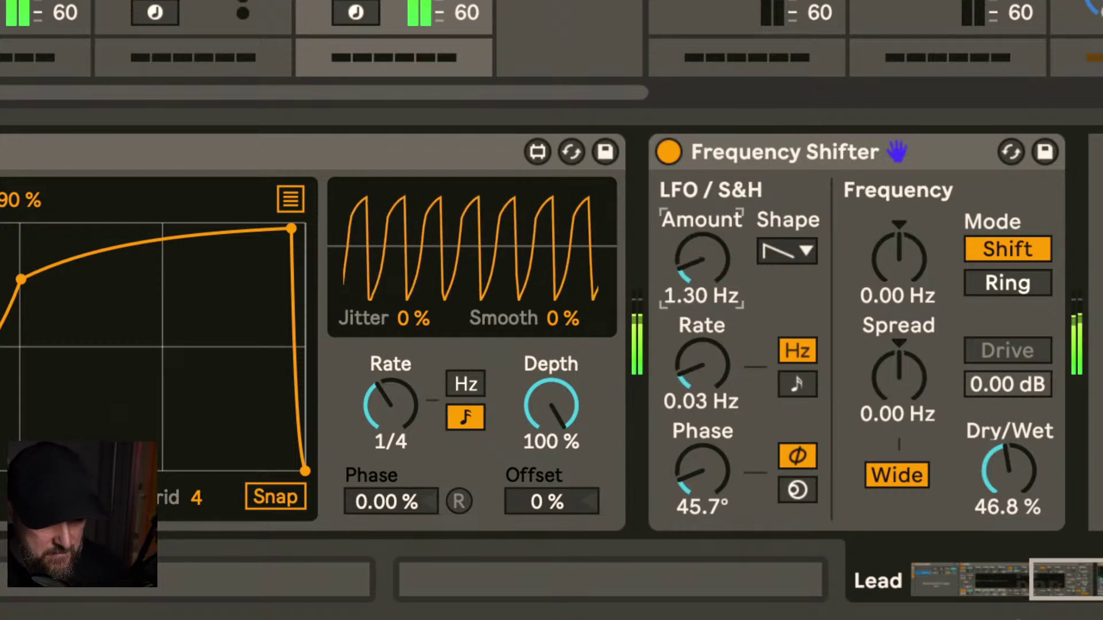
drag(705, 488, 705, 451)
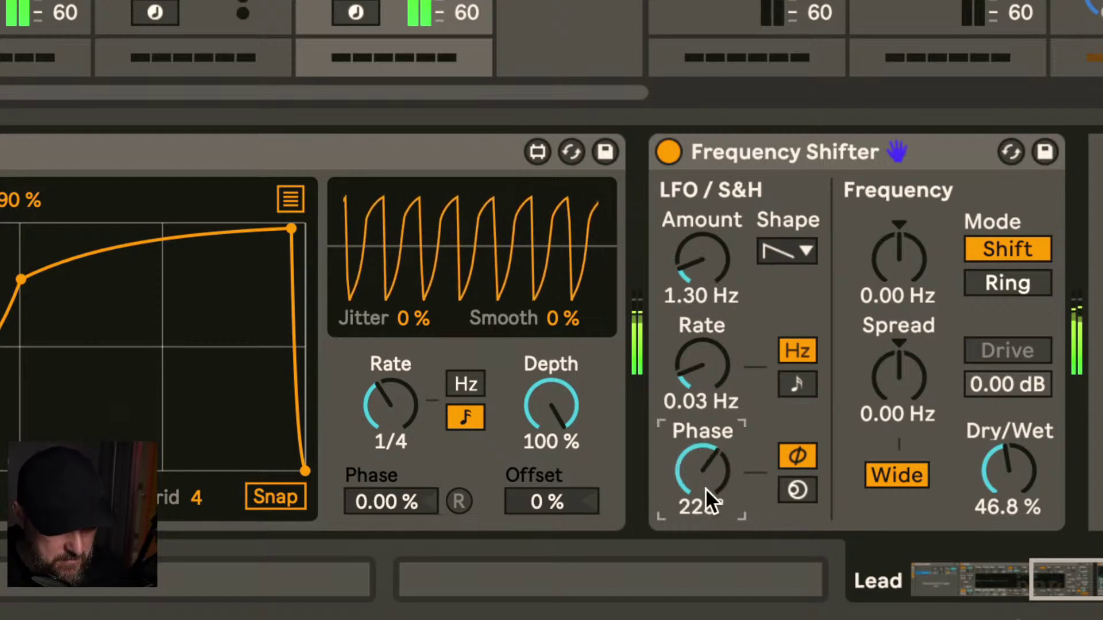
drag(702, 257, 702, 232)
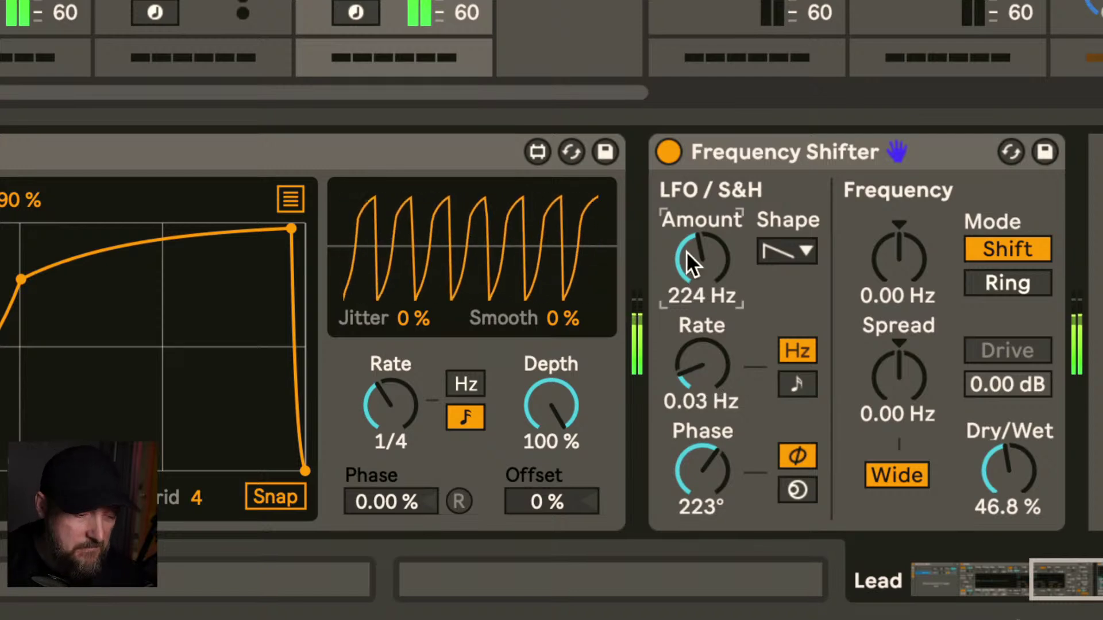
Bypass the Lead's Frequency Shifter and set Analog's Fil1 frequency to 139
click(667, 147)
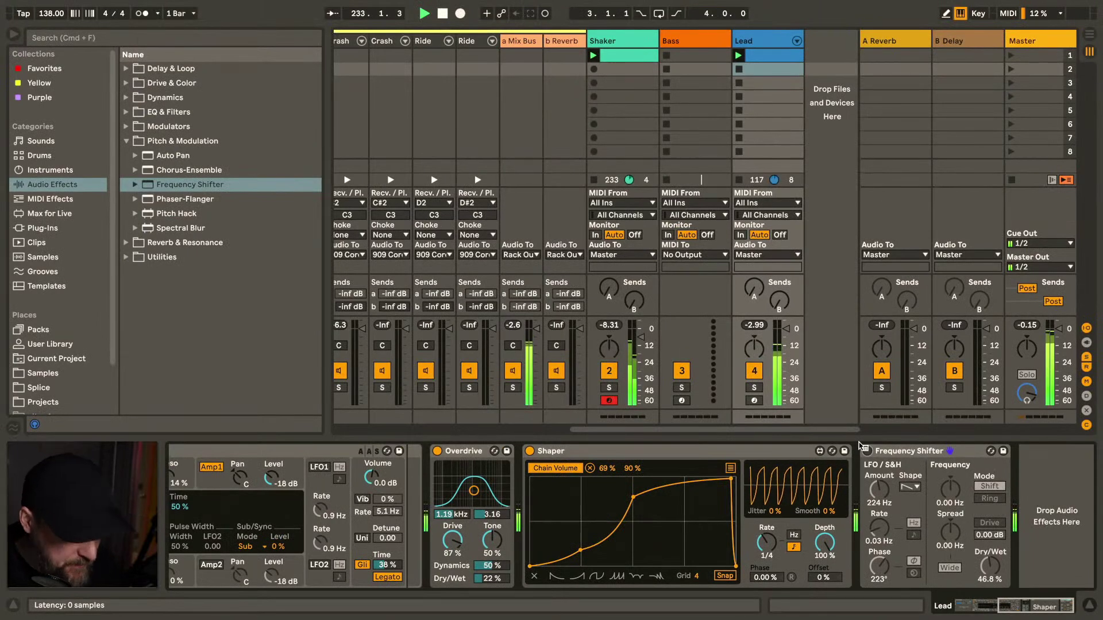
scroll(459, 491, left, 5)
drag(582, 482, 582, 462)
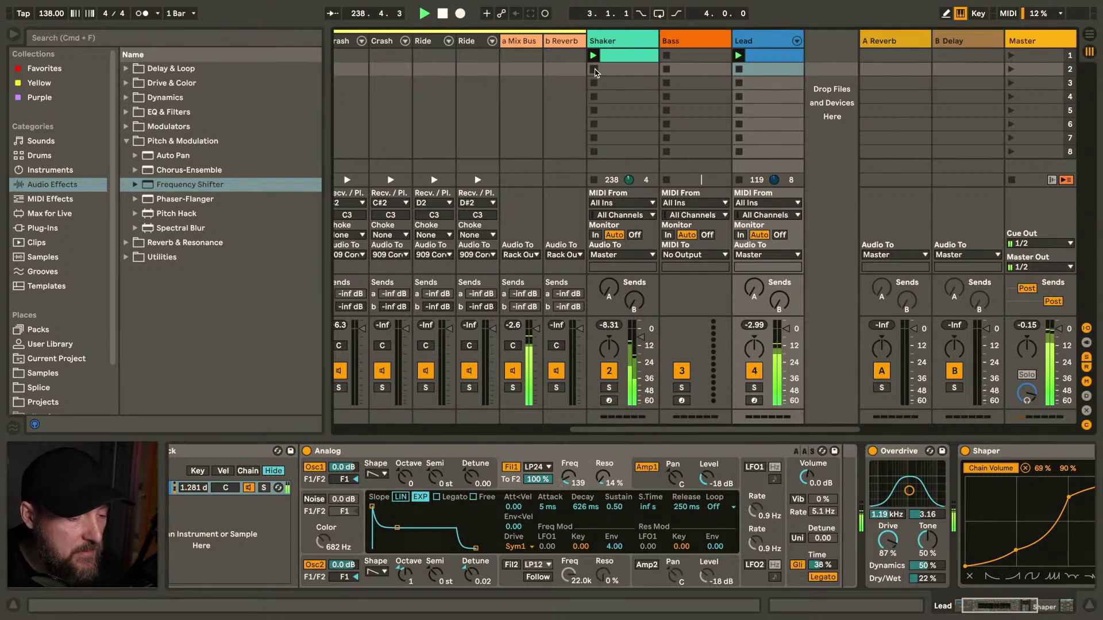
Launch the first 909 Core Kit clip with the Shaker stopped, and bring up the Lead track's devices
scroll(595, 72, left, 10)
click(339, 55)
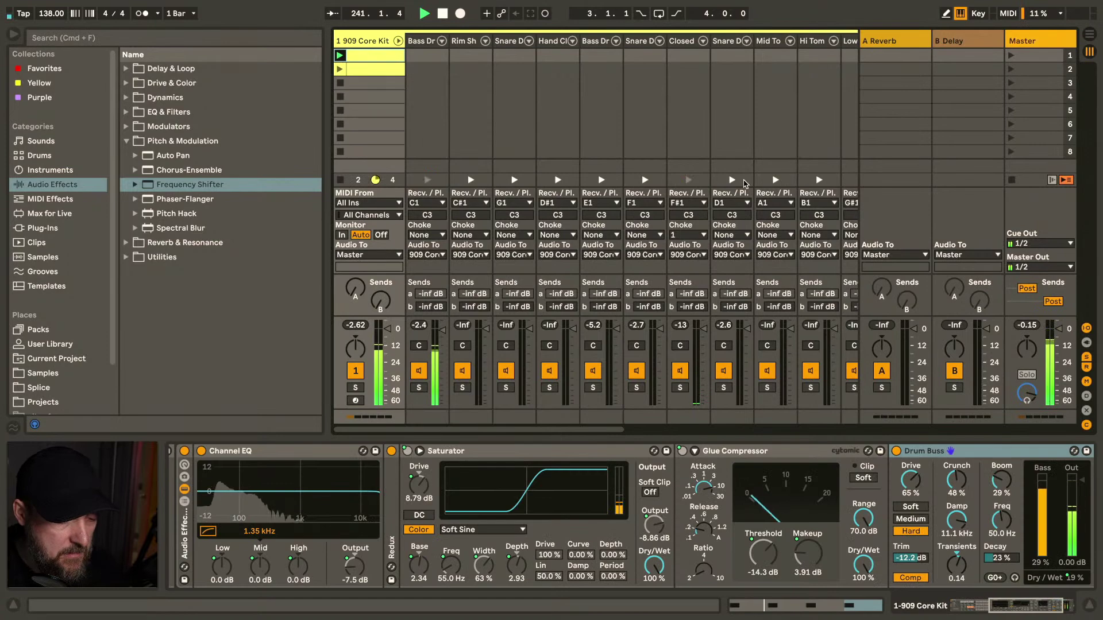
scroll(658, 115, right, 10)
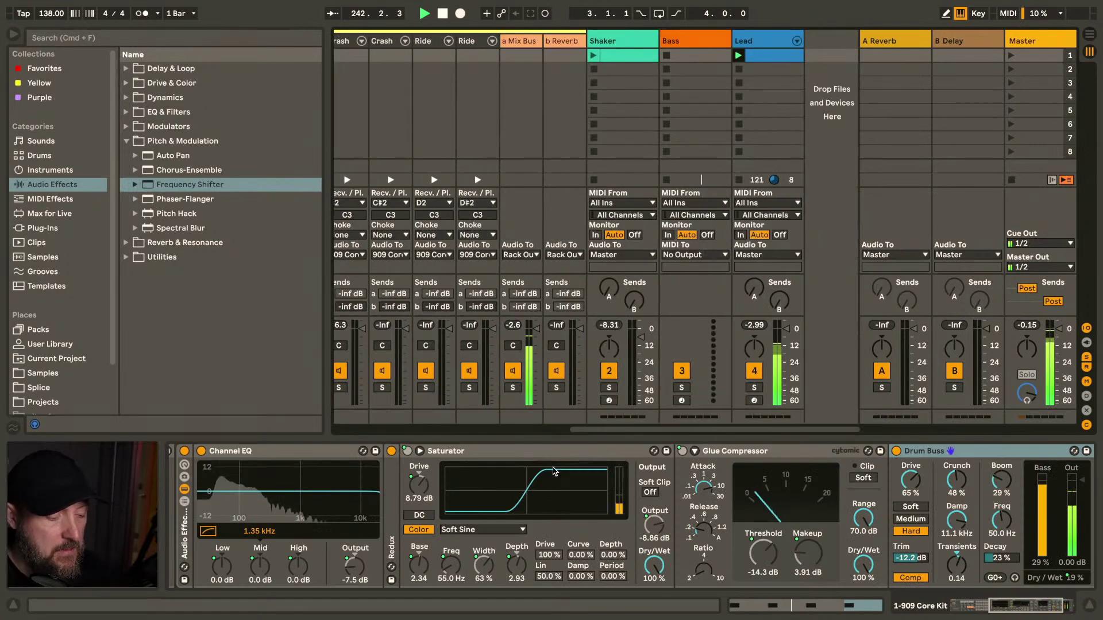
scroll(554, 467, left, 10)
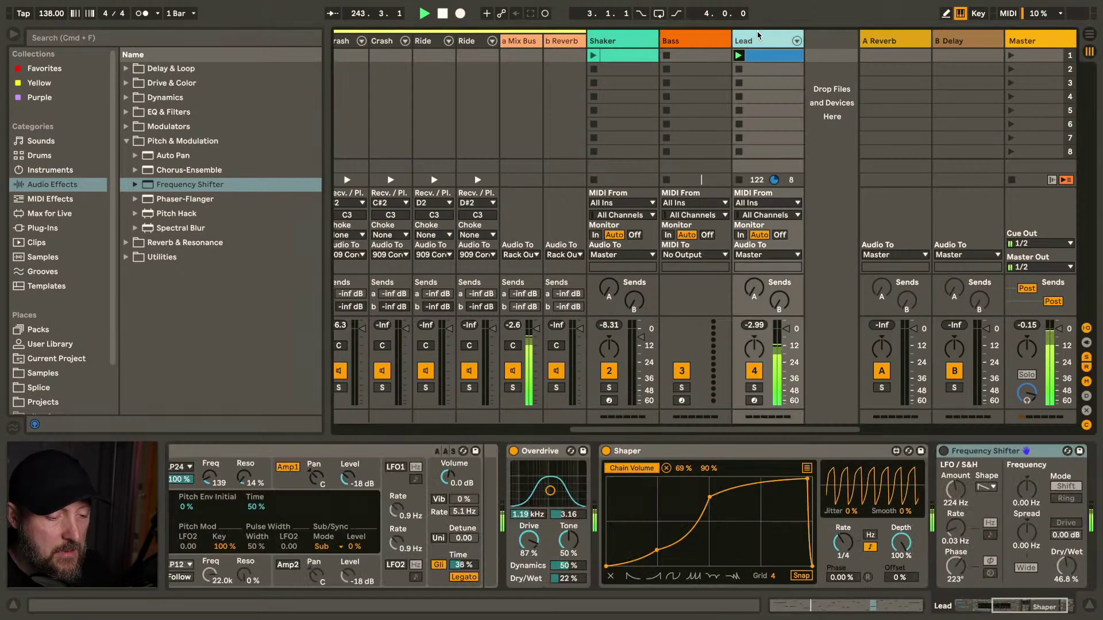
click(757, 35)
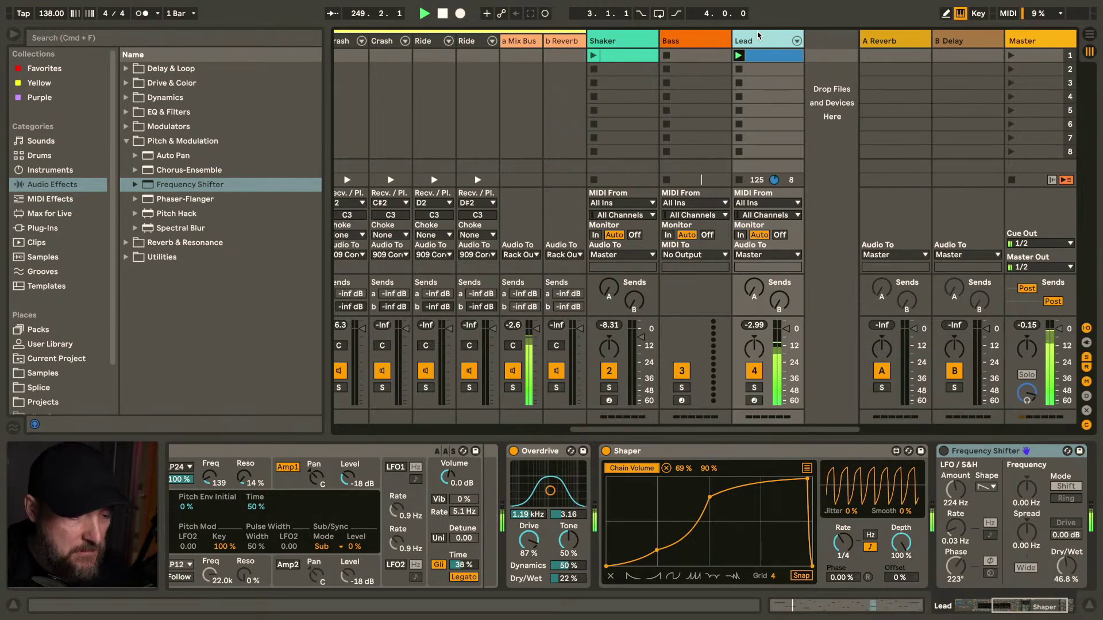
Find the Wavetable instrument in the browser by searching for "wave" and load it onto the Bass track
click(690, 40)
click(63, 40)
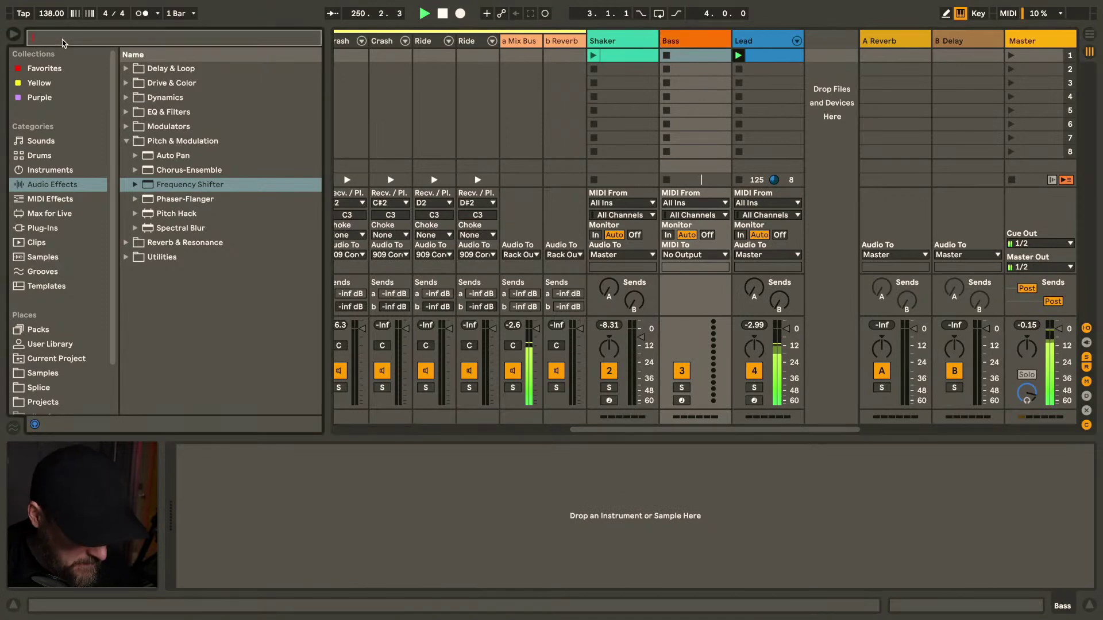
text(wave)
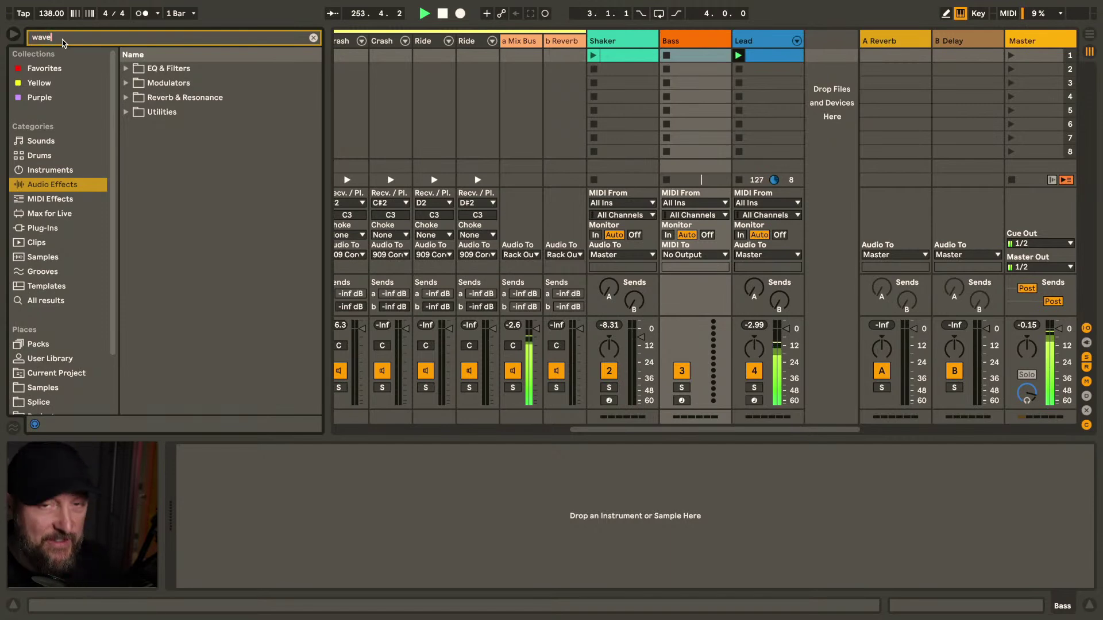
click(56, 171)
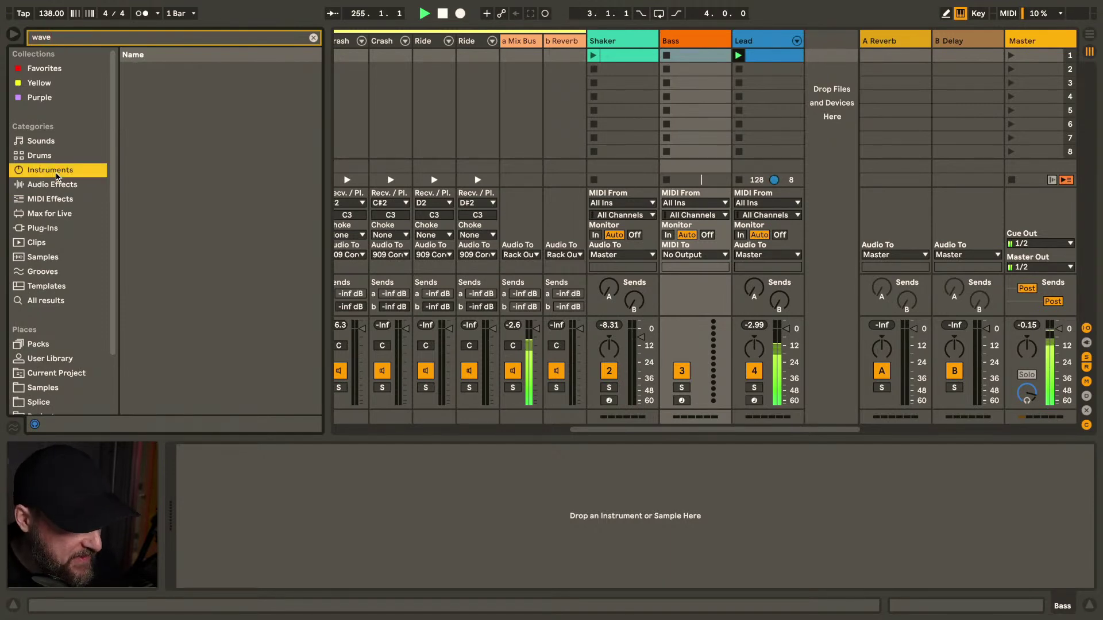
click(173, 144)
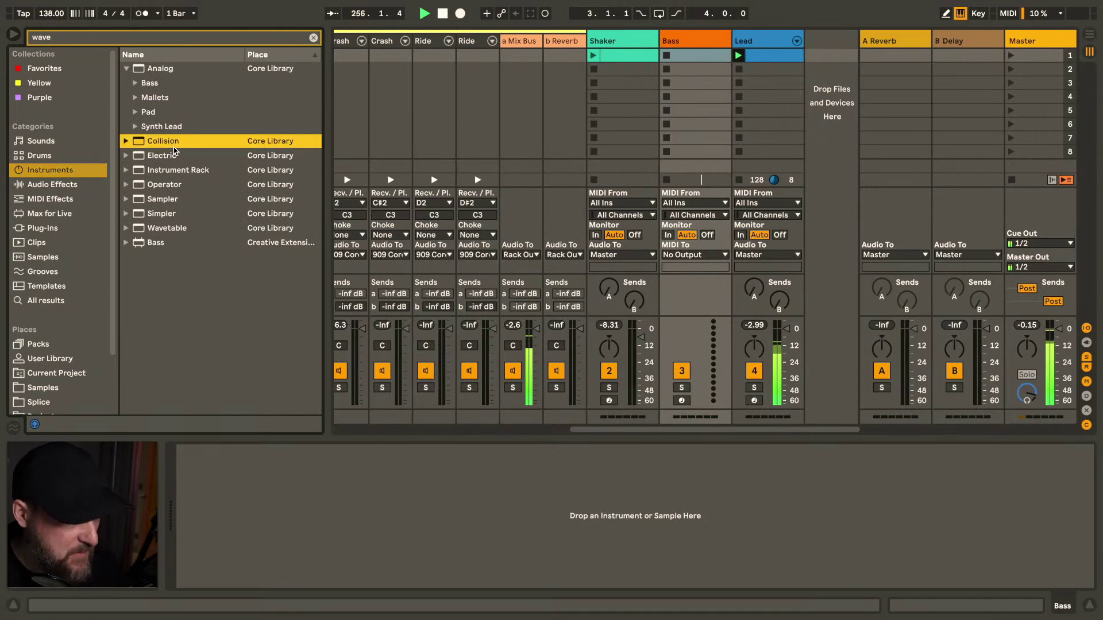
key(Down)
key(Down)
key(Down)
key(Down)
key(Down)
key(Down)
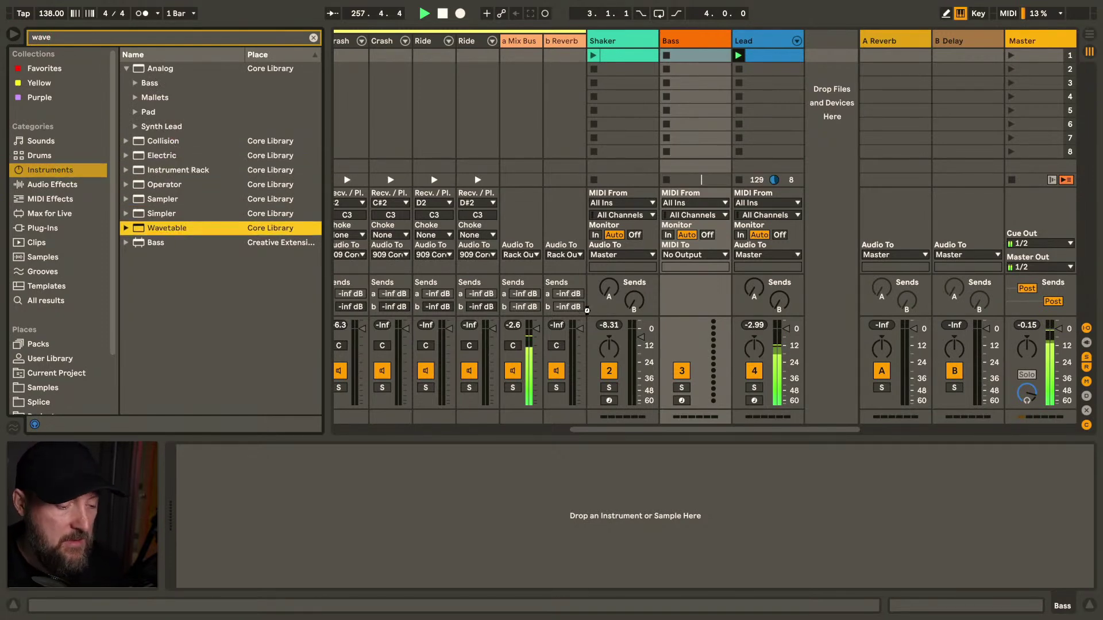
key(Return)
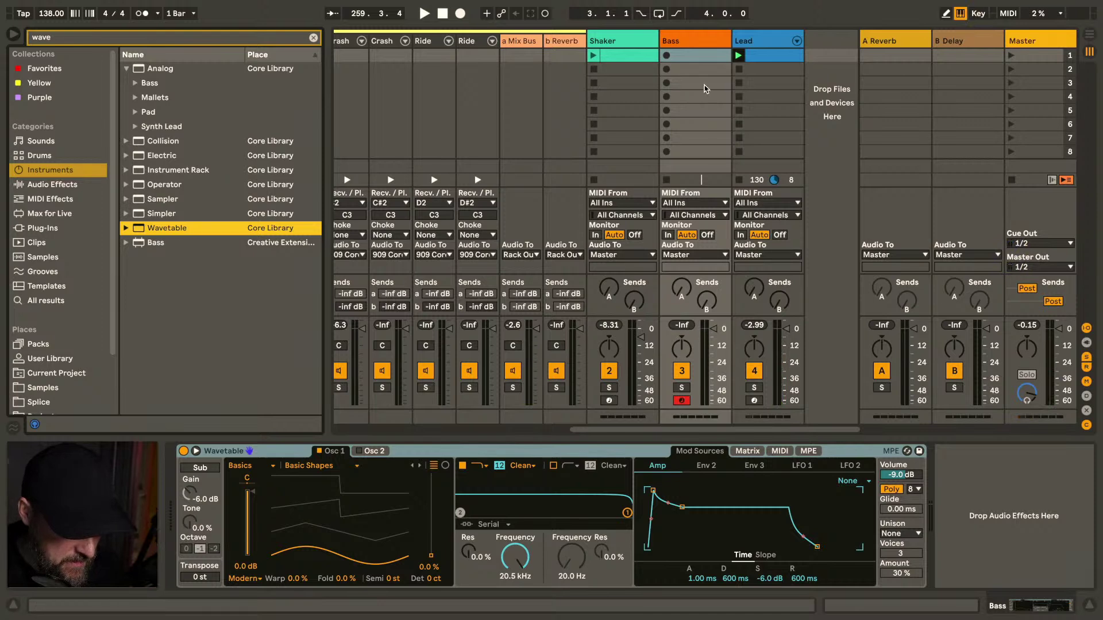
Lower the computer keyboard's note range to C1–D2 and create an empty MIDI clip in the Bass track's first slot
click(694, 31)
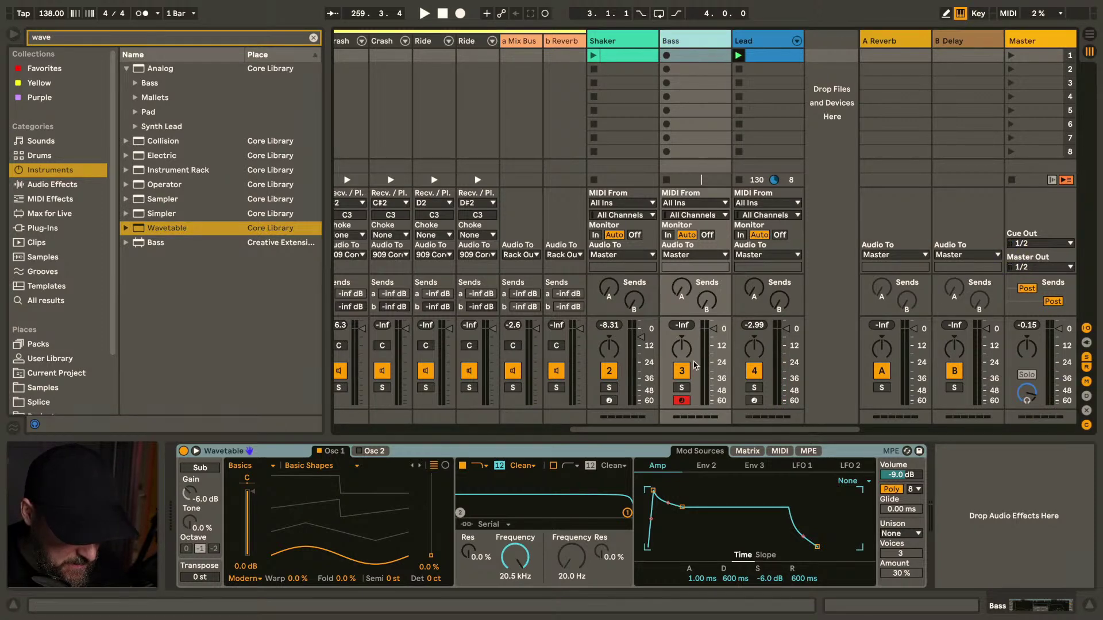
key(z)
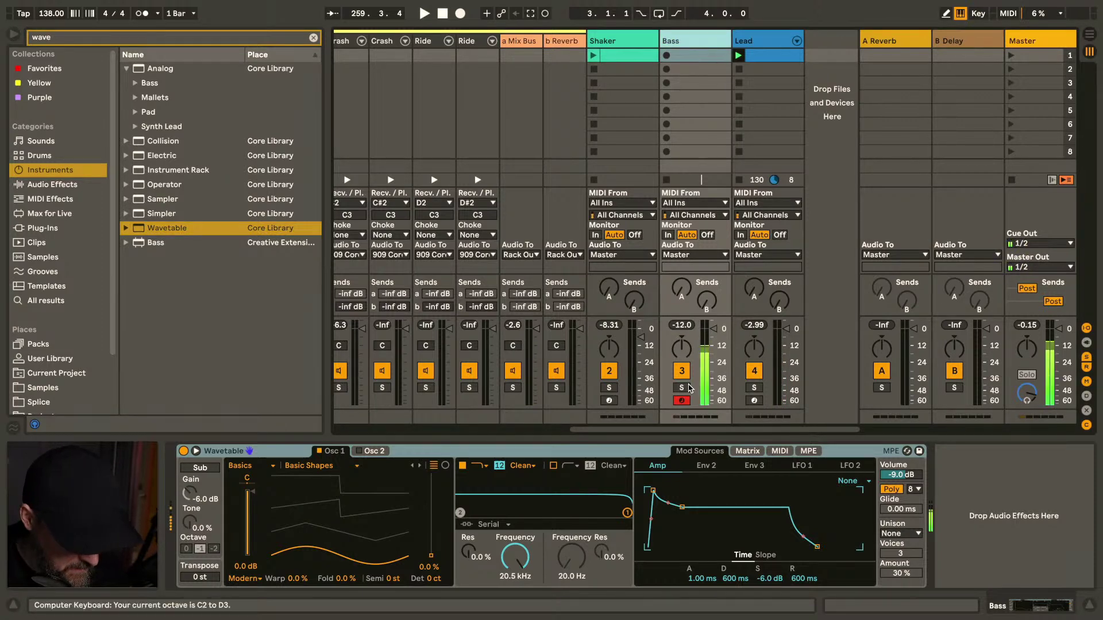
double_click(694, 56)
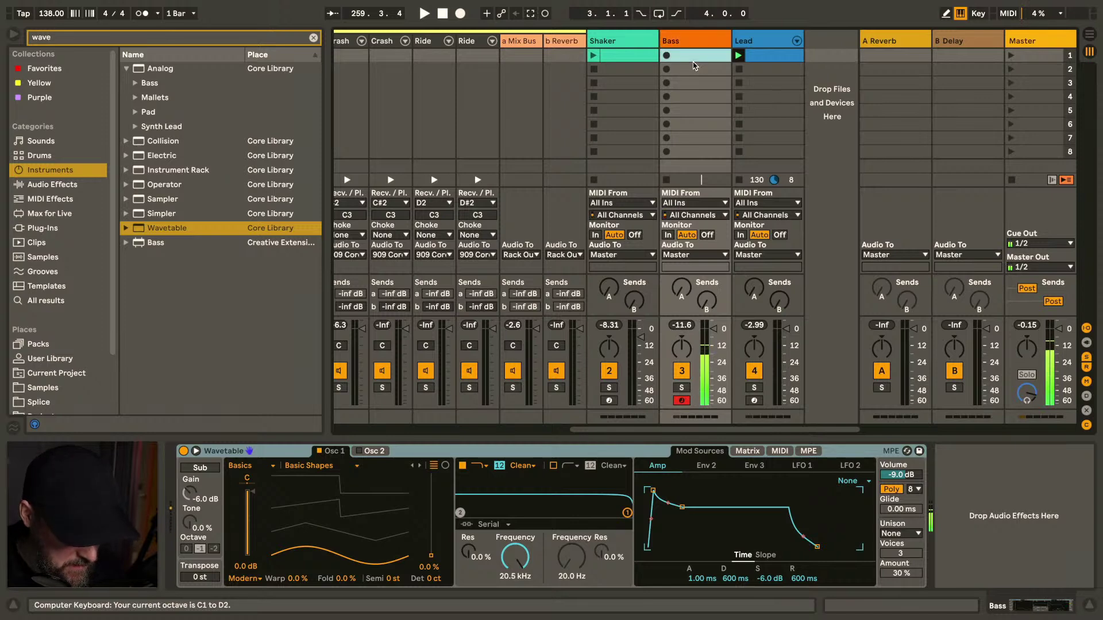
Add two sixteenth-note G1 notes to the Bass clip at 1.1.2 and 1.1.4
scroll(635, 488, down, 4)
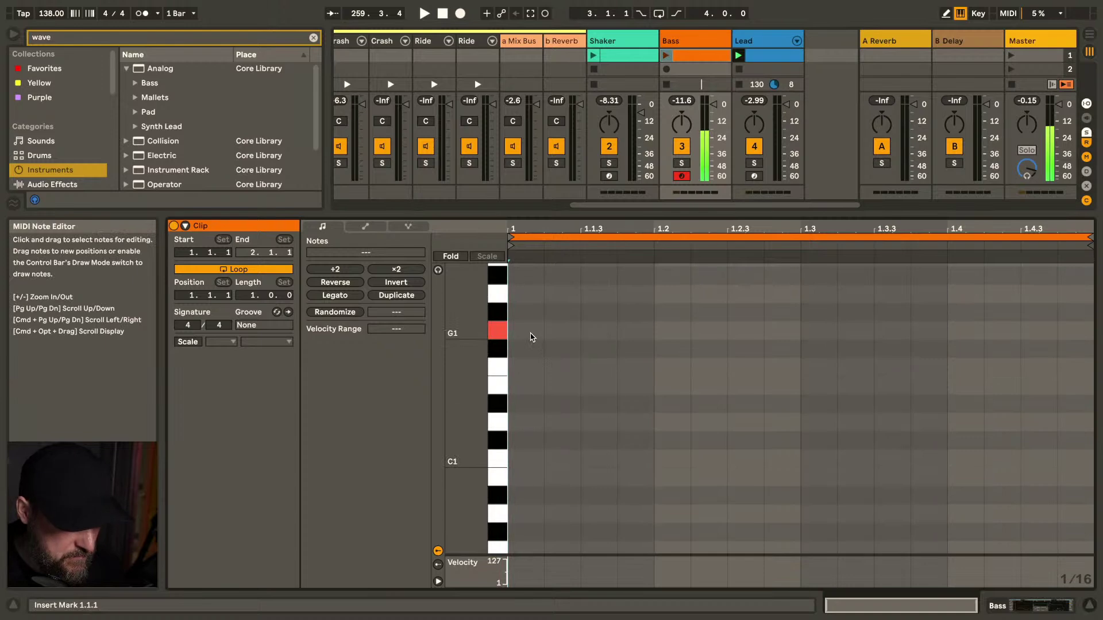
key(Right)
double_click(532, 335)
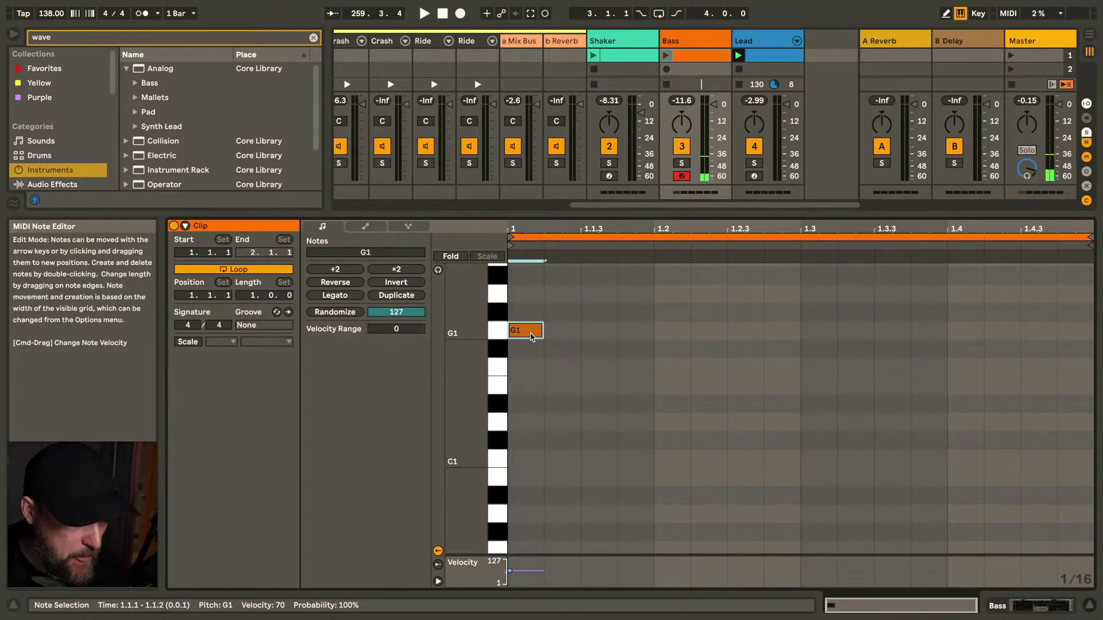
key(Right)
key(super+d)
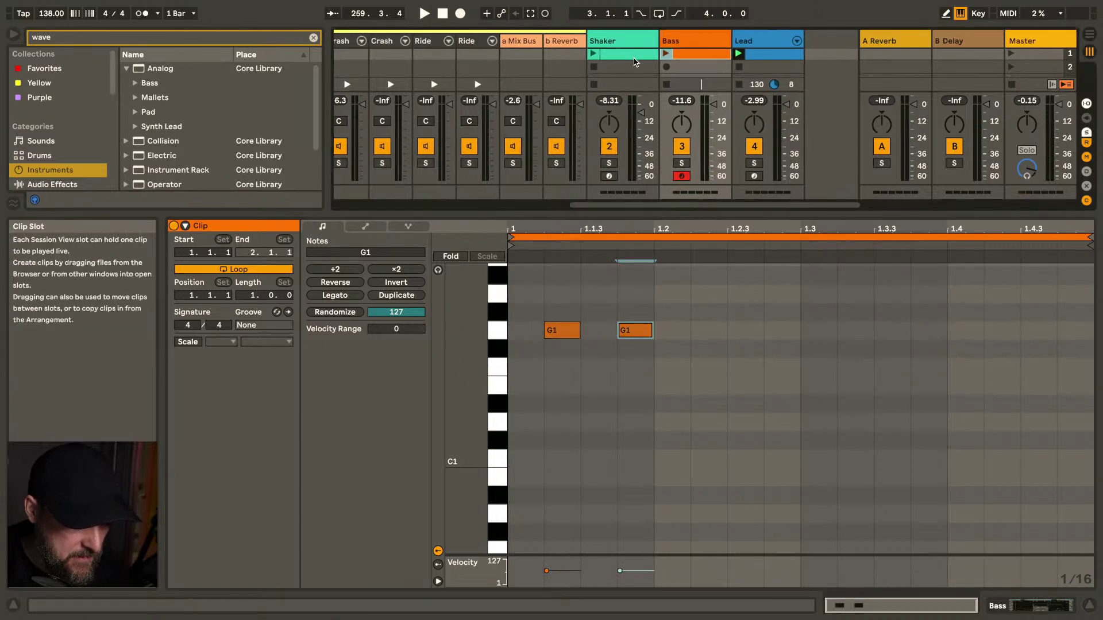
Play the Bass clip with the drums and add G1 sixteenths at 1.2.2, 1.3.1, 1.3.2, 1.3.4 and 1.4.2
click(592, 54)
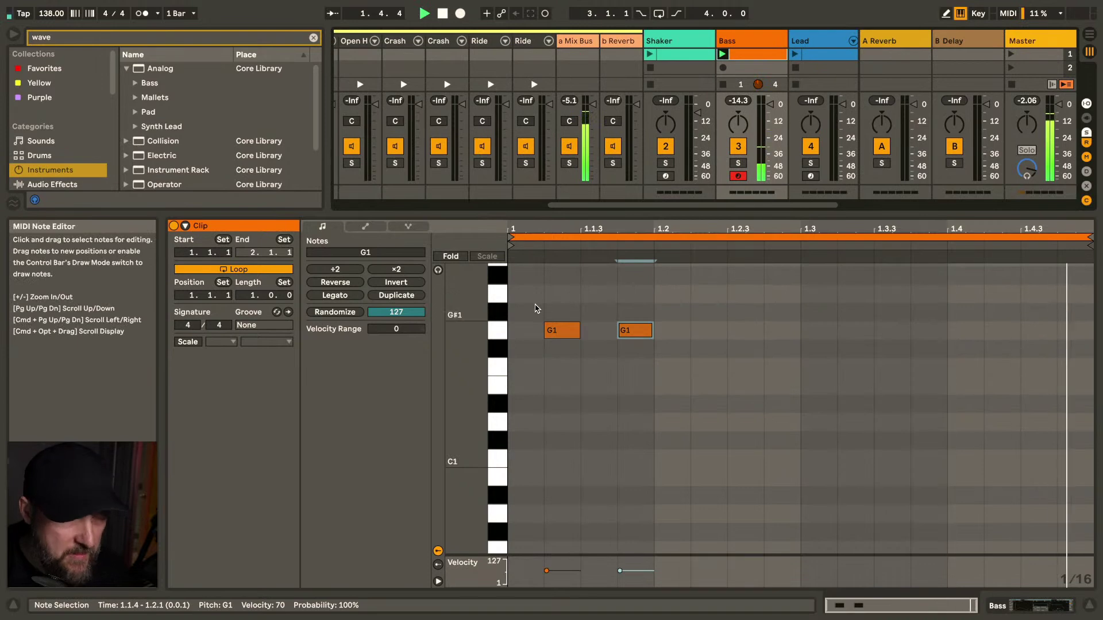
double_click(710, 330)
double_click(856, 330)
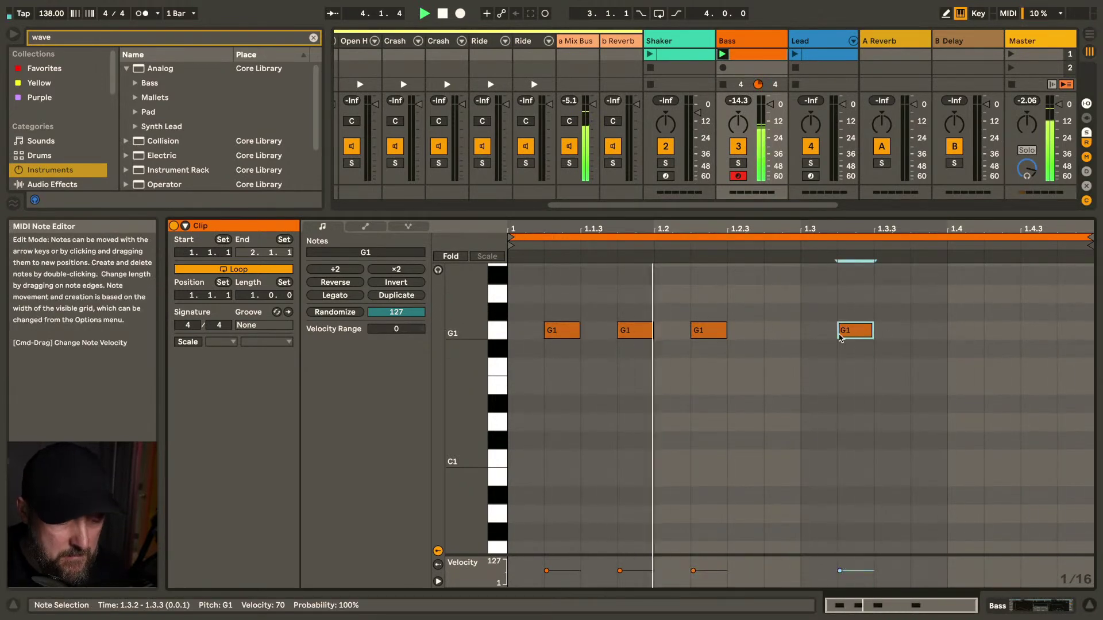
double_click(818, 330)
double_click(929, 330)
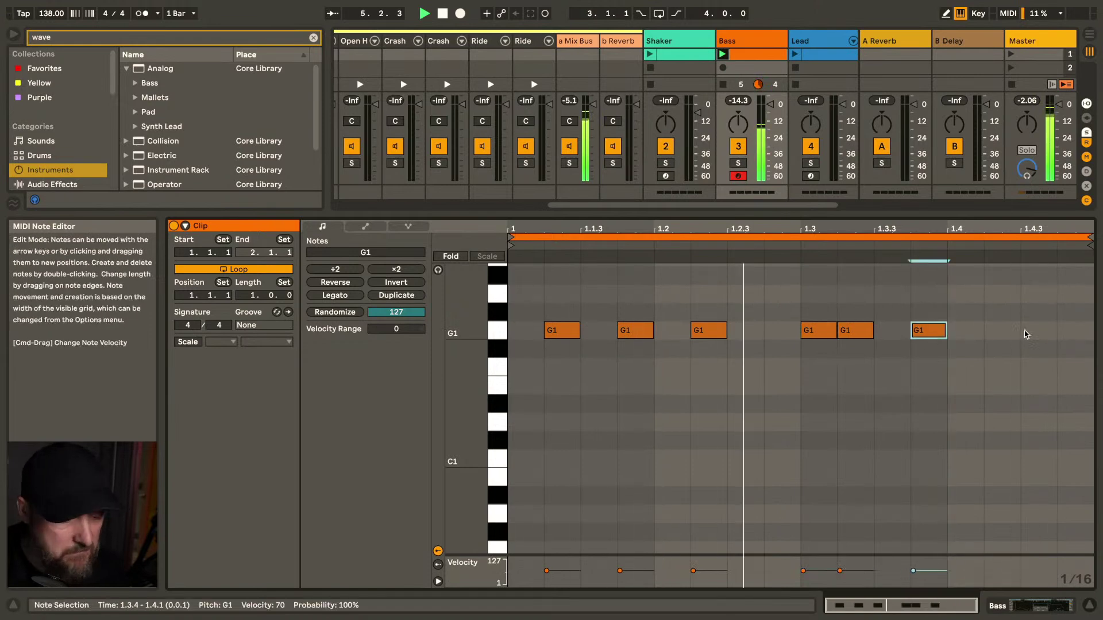
double_click(1002, 330)
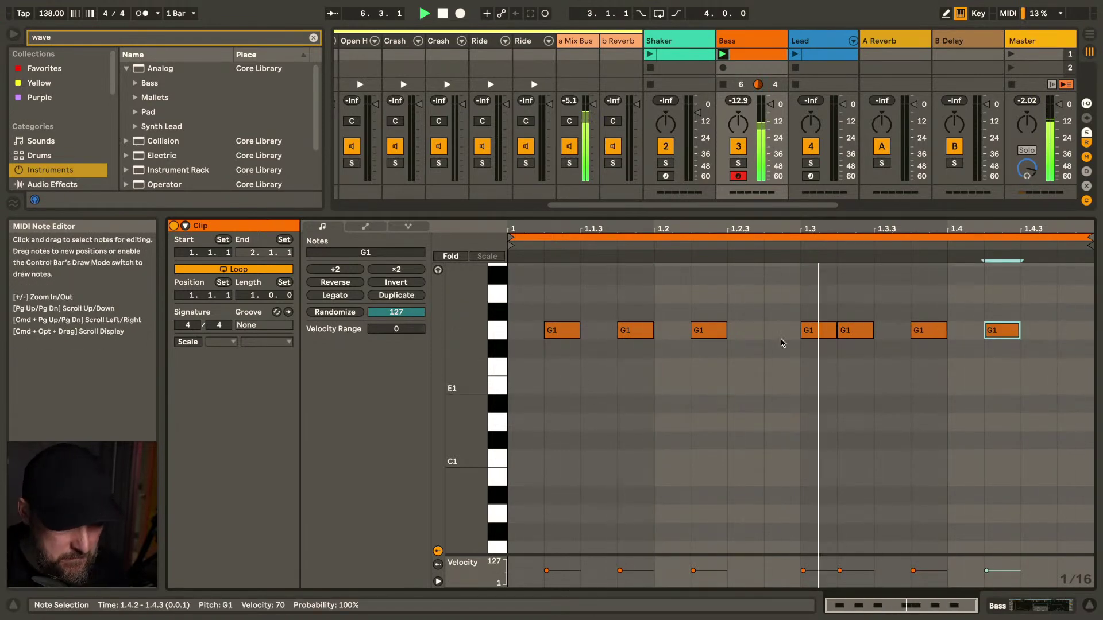
Move the Bass clip's 1.3.1 note to 1.2.4 and lengthen the notes at 1.1.2 and 1.3.2 to two sixteenths each
drag(819, 334, 780, 333)
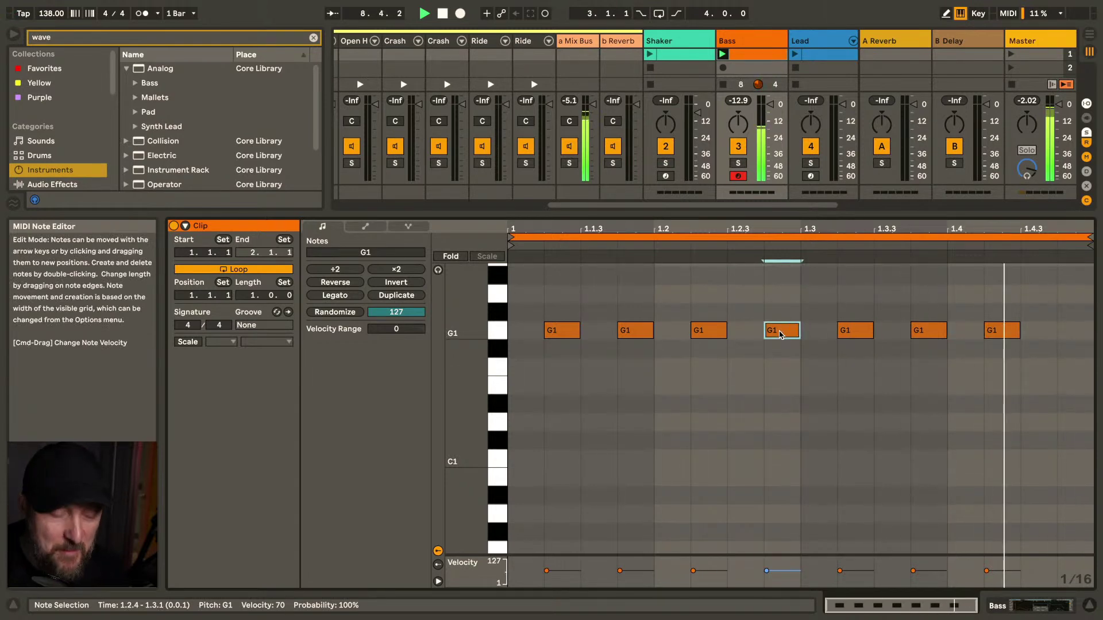
click(571, 330)
drag(601, 326, 616, 330)
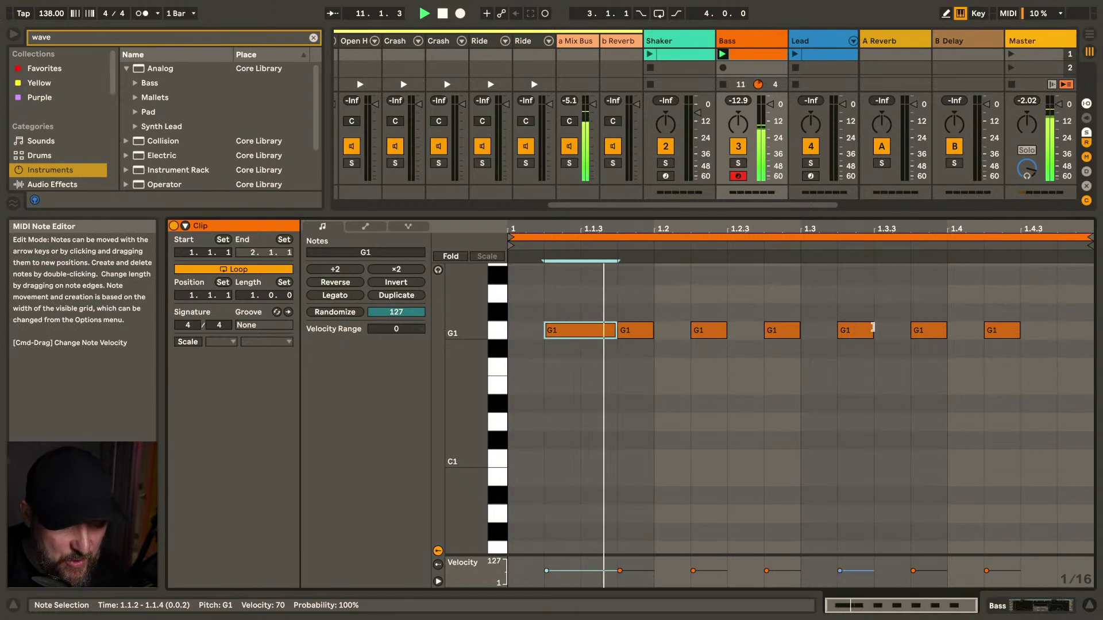
drag(869, 331, 909, 331)
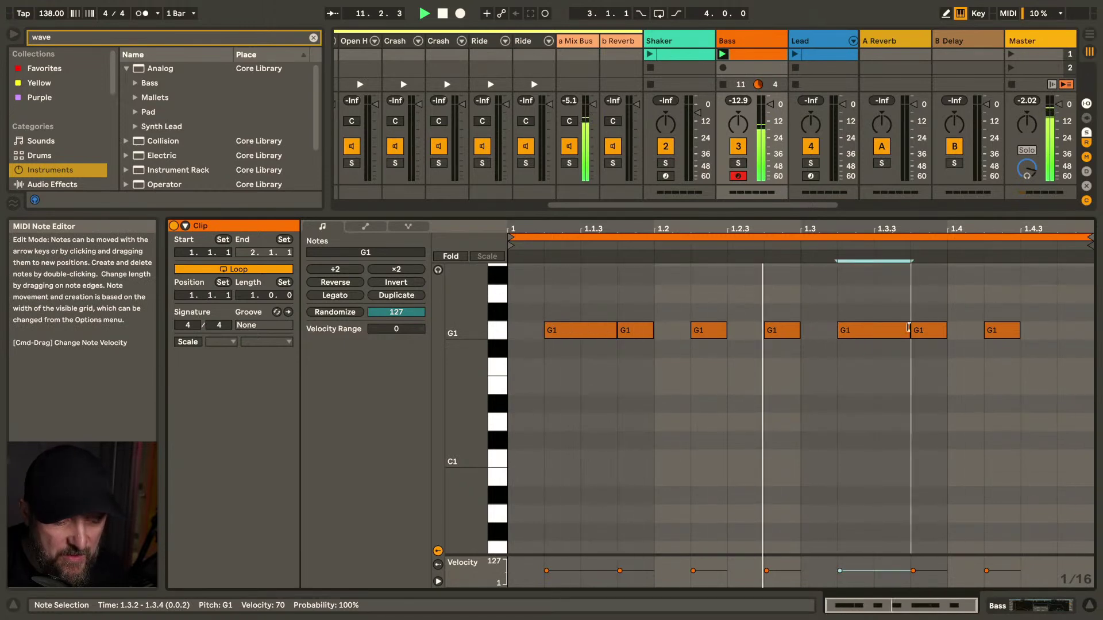
Transpose all G1 notes in the Bass clip down nine semitones to A#0
click(505, 334)
key(Down)
key(Down)
key(Down)
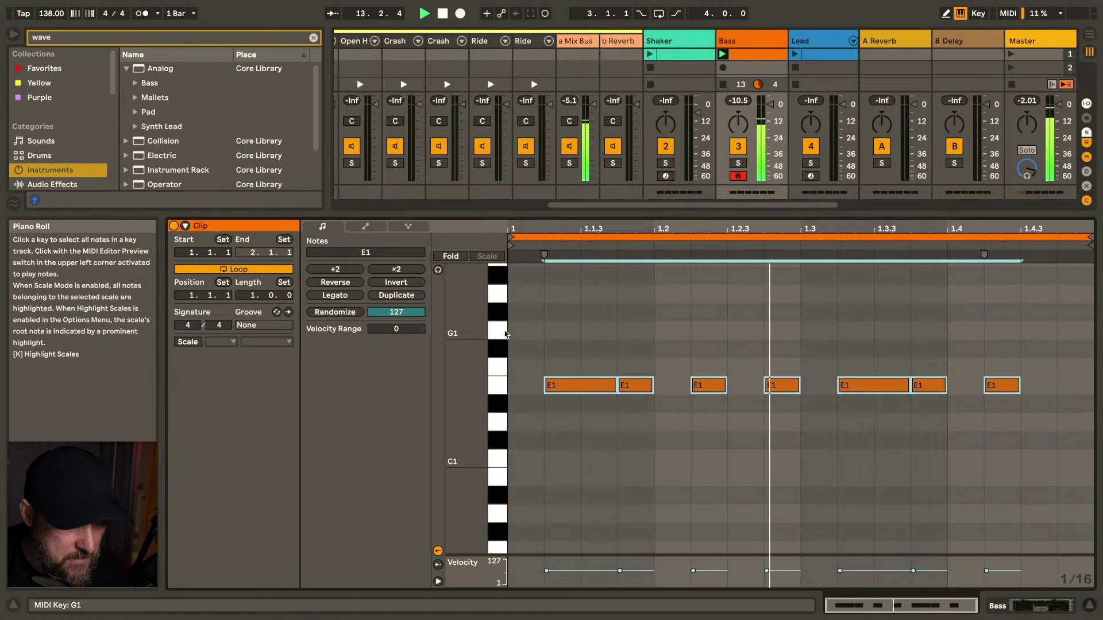
key(Down)
key(Down)
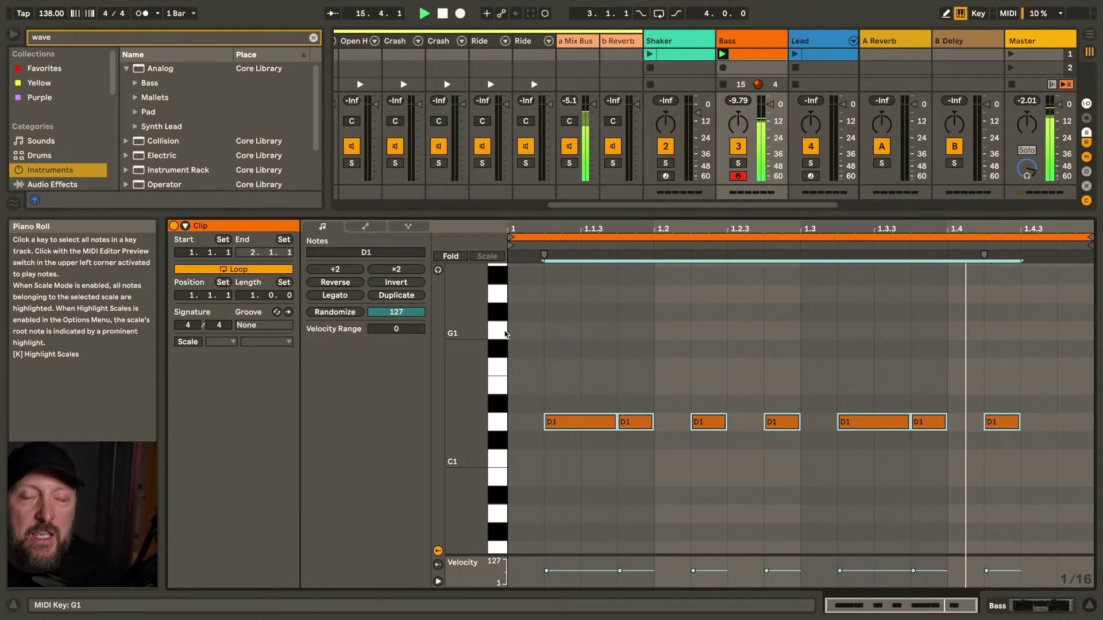
key(Down)
key(Down)
key(Down)
key(Down)
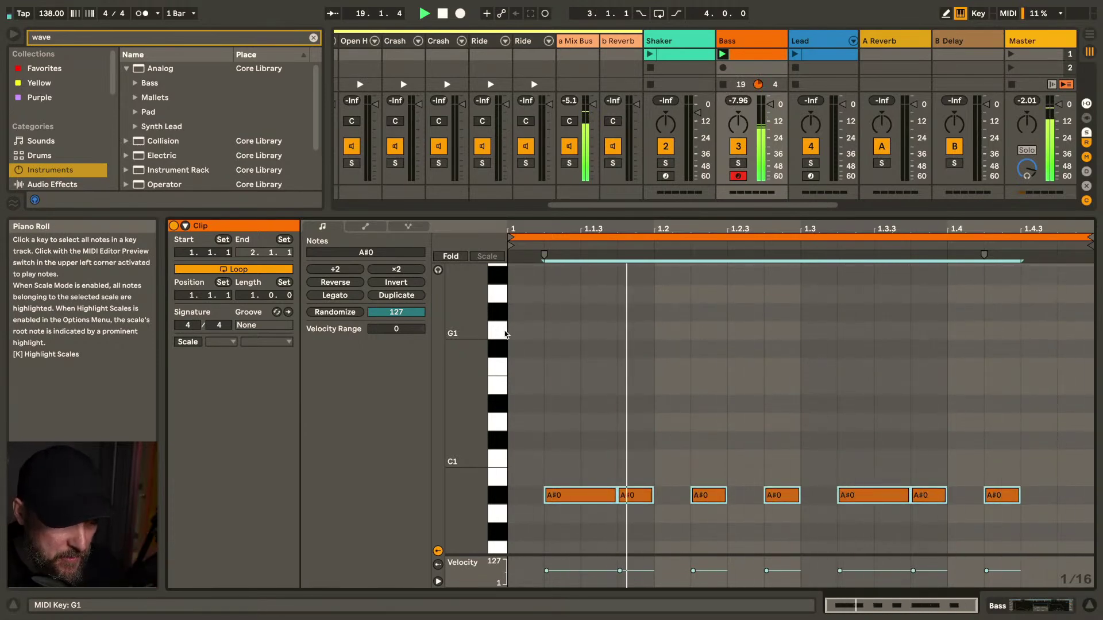
In the Bass track's Wavetable, set oscillator 1's Warp to 16% and enable the sub oscillator
click(755, 41)
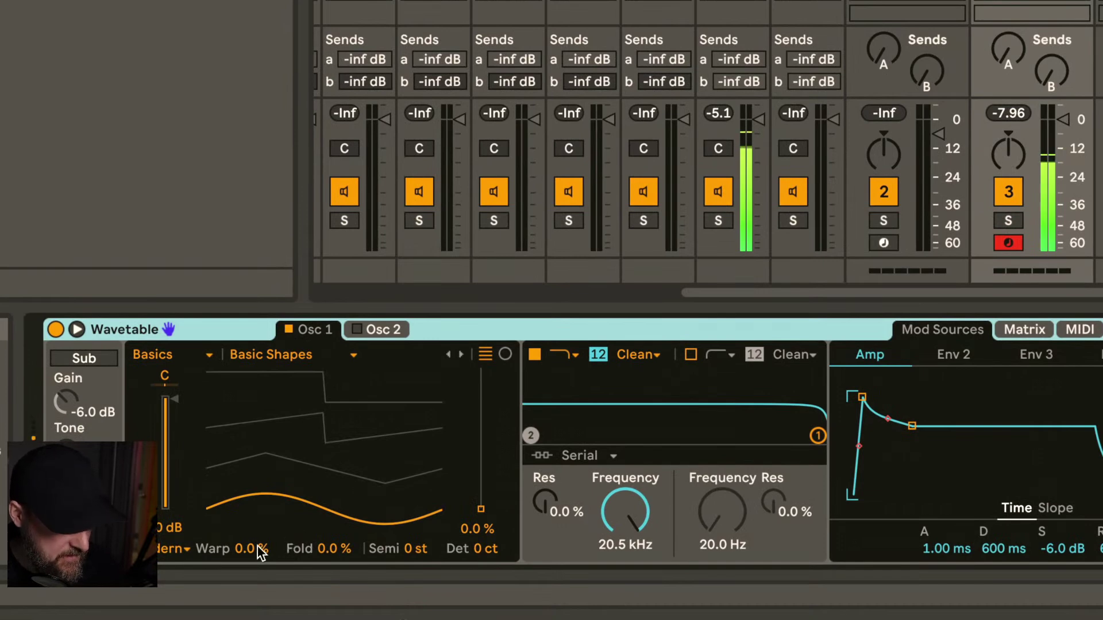
mouse_move(262, 552)
mouse_down()
mouse_move(262, 535)
mouse_move(261, 564)
mouse_move(261, 543)
mouse_up()
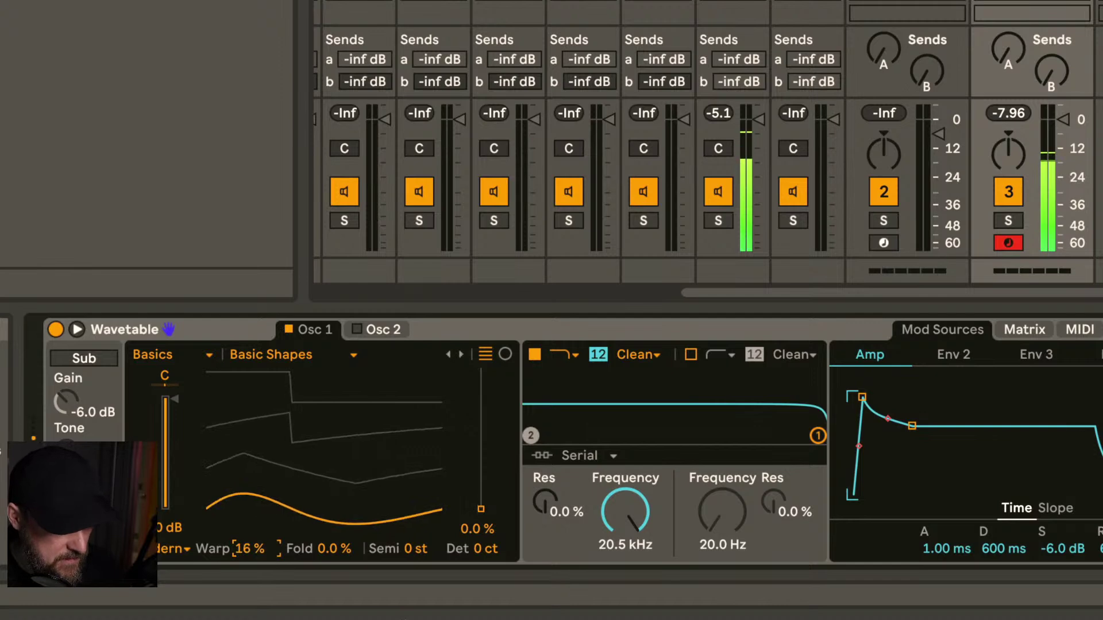
click(95, 359)
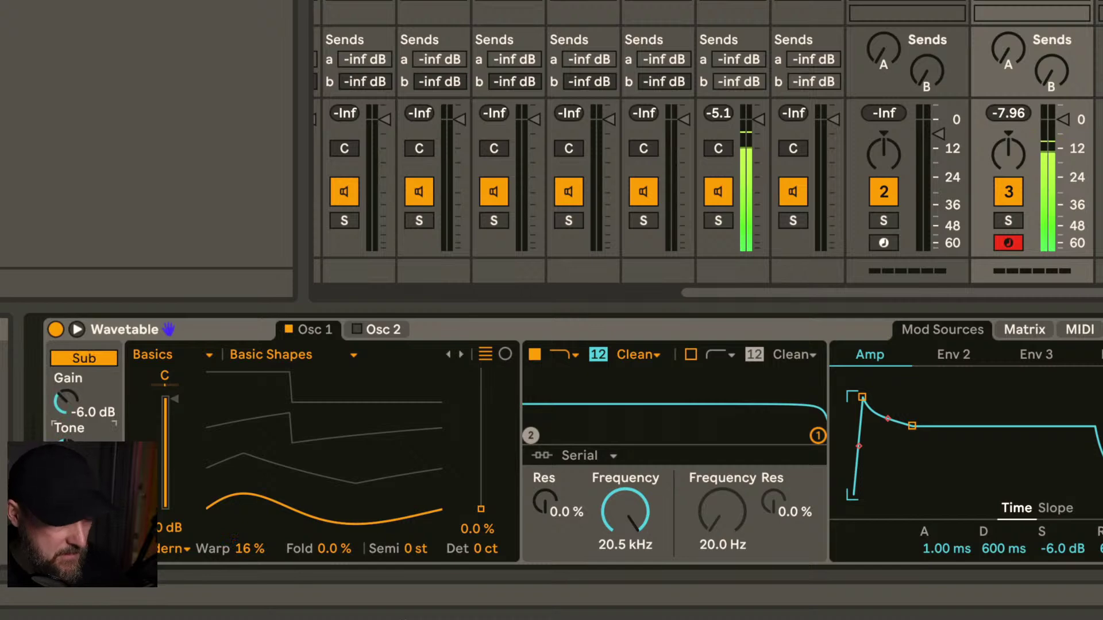
Lower Wavetable's filter 1 frequency to 162 Hz and shorten the amp envelope's release to 365 ms
drag(630, 511, 630, 557)
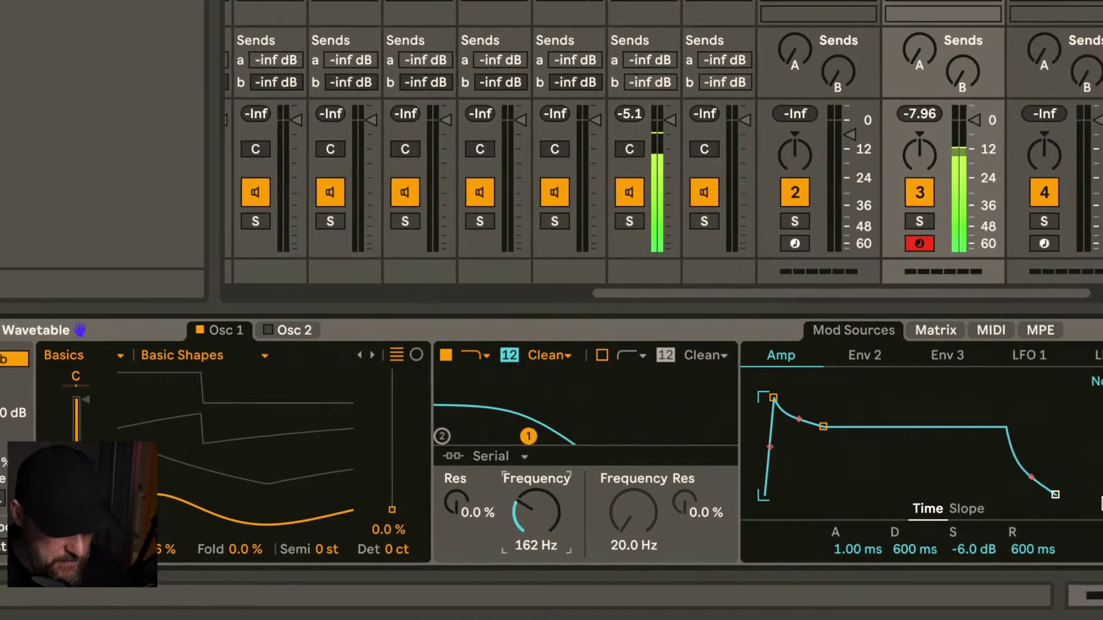
mouse_move(1029, 549)
mouse_down()
mouse_move(1029, 579)
mouse_move(1028, 537)
mouse_up()
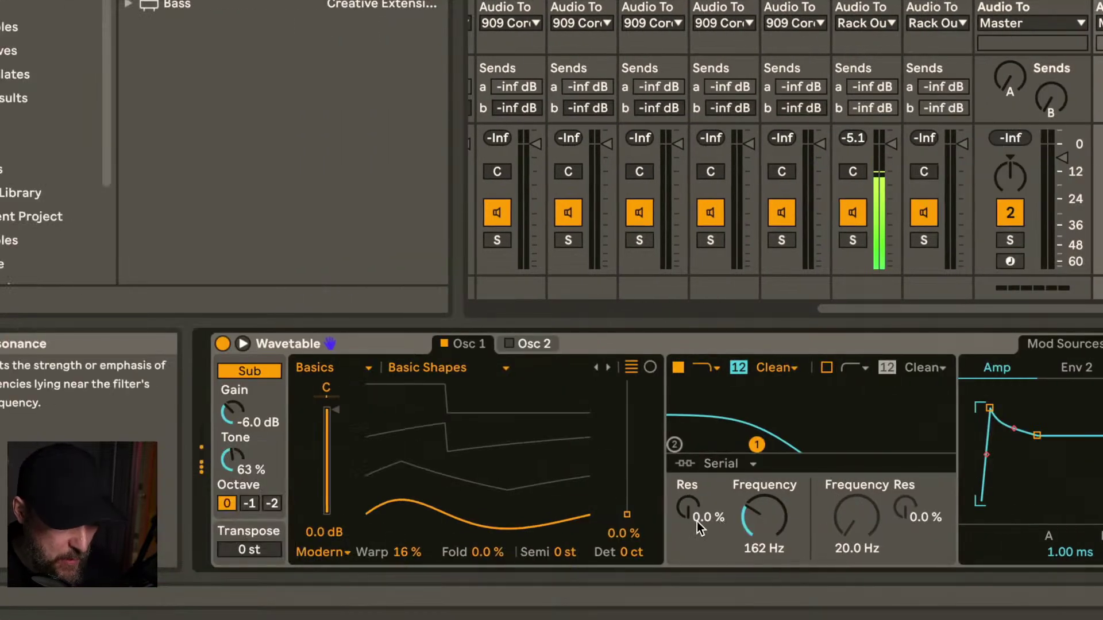
Set filter 1 to 27% resonance, the OSR circuit type, 17.1 dB drive and a 116 Hz frequency
drag(698, 526, 698, 502)
click(778, 368)
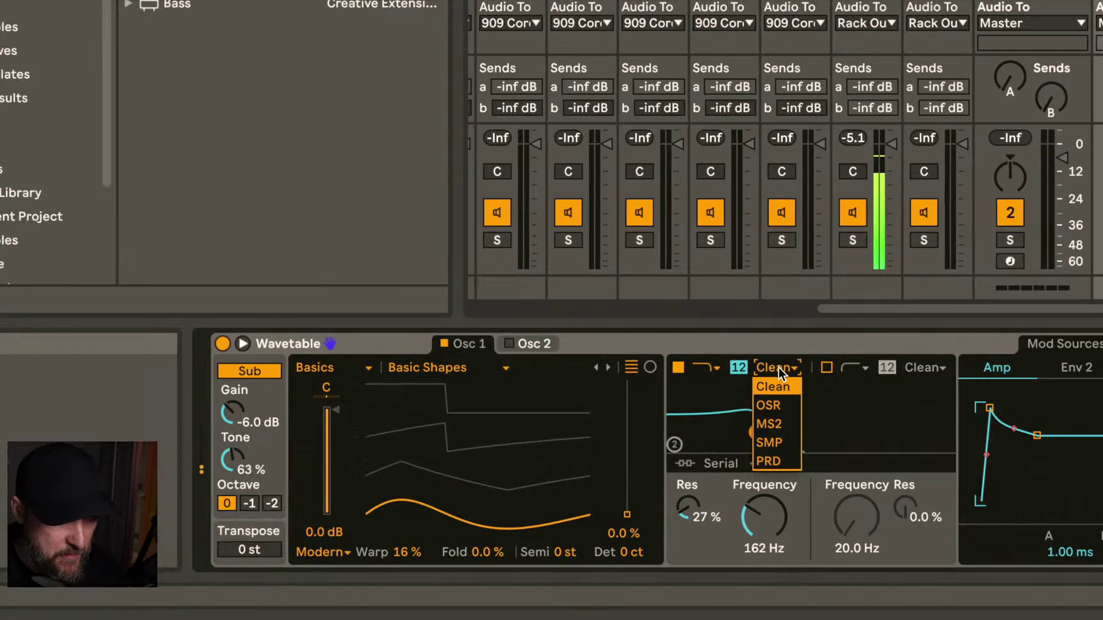
click(776, 403)
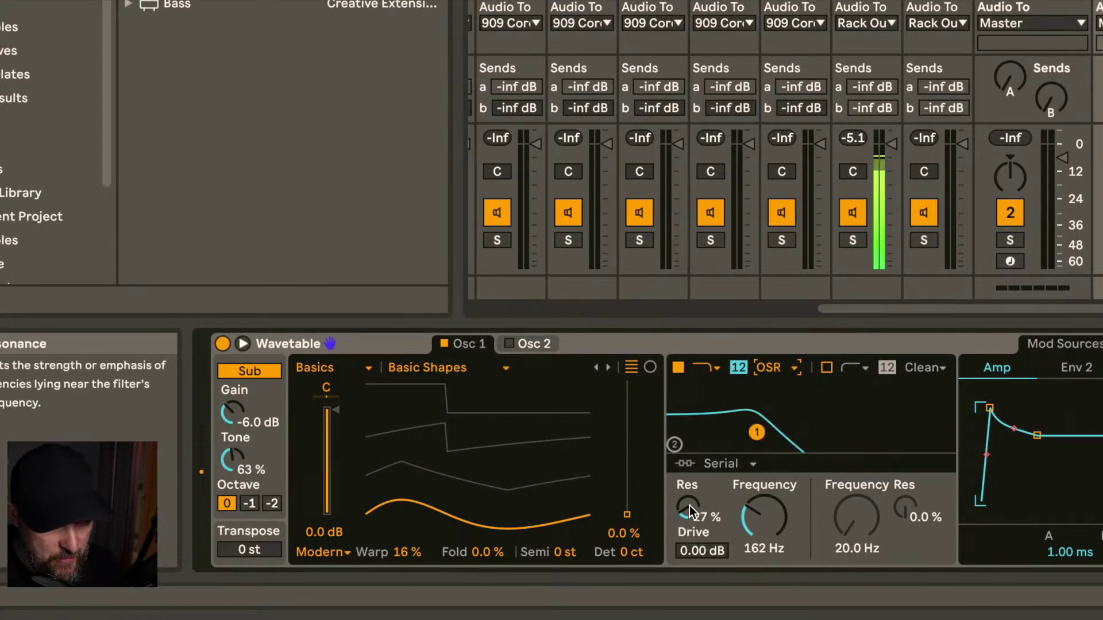
drag(698, 551, 697, 546)
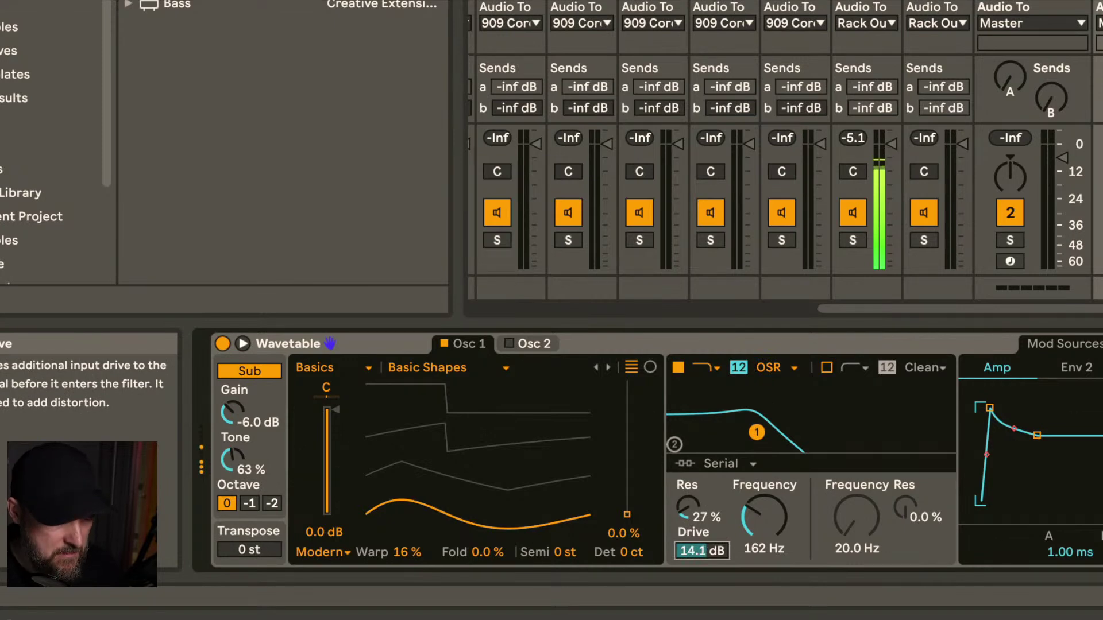
drag(764, 517, 764, 537)
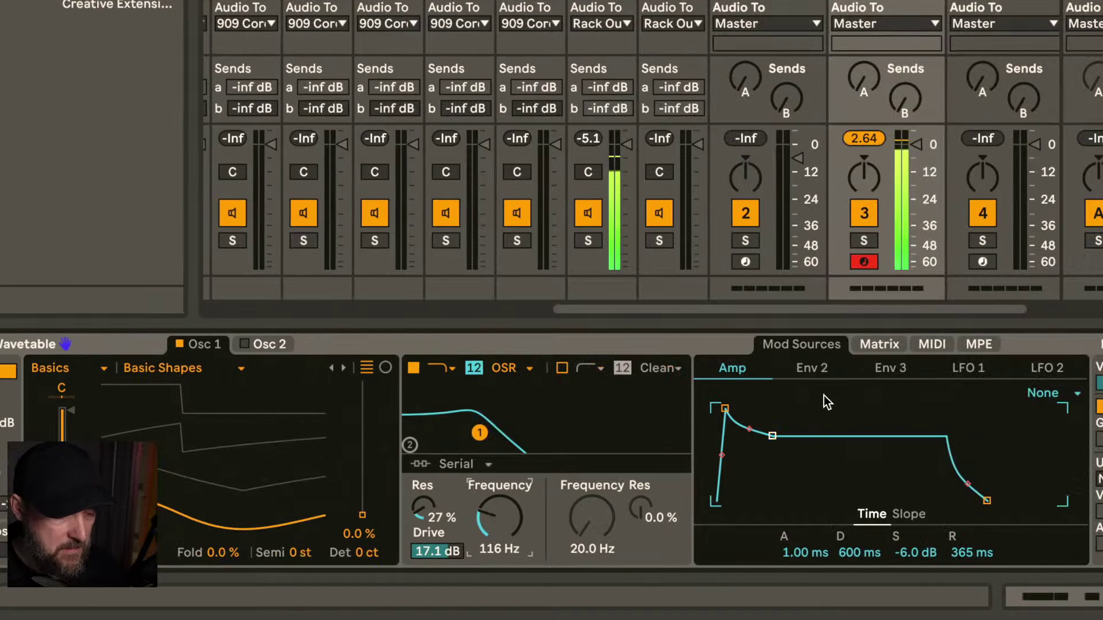
Modulate Filter 1 Freq with Env 2 by 9.4 in the matrix and lower the filter frequency to 67.1 Hz
click(820, 372)
click(885, 347)
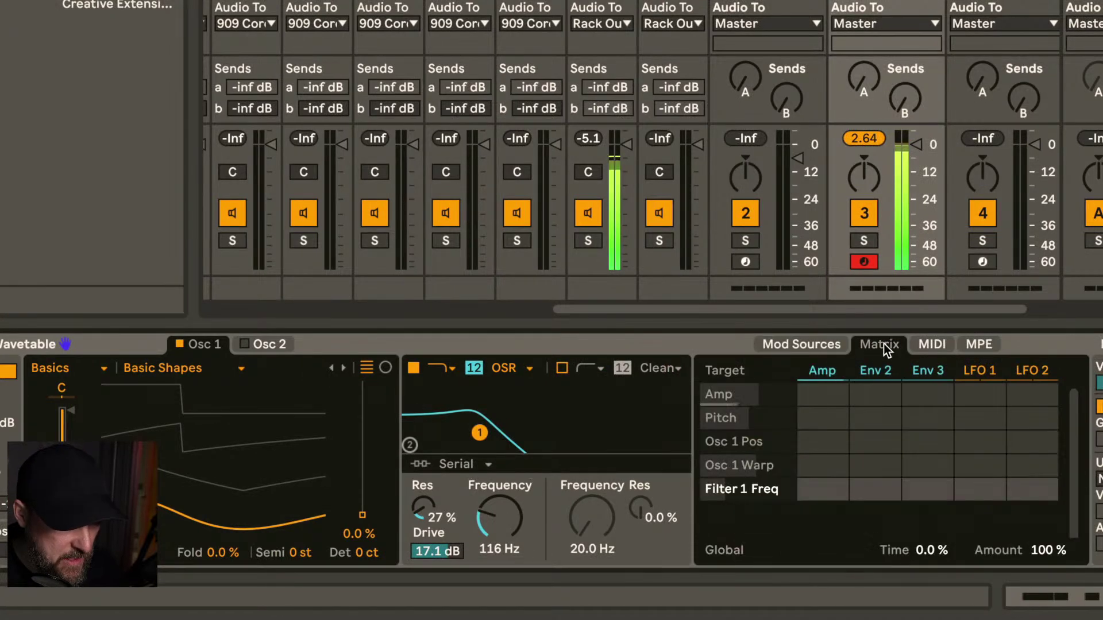
drag(876, 488, 876, 476)
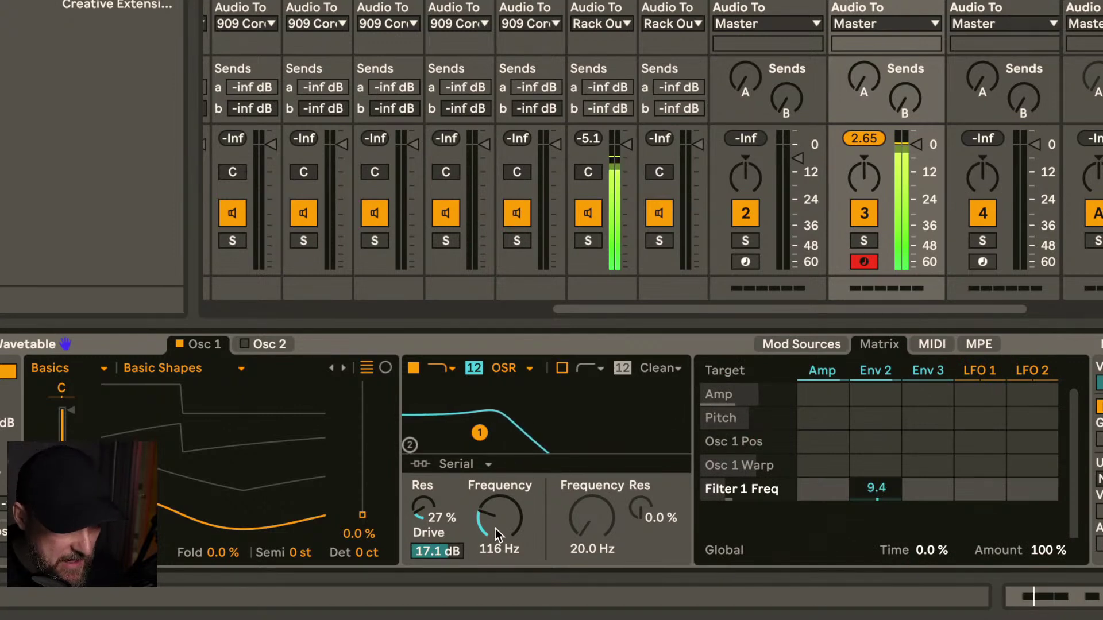
drag(499, 517, 500, 538)
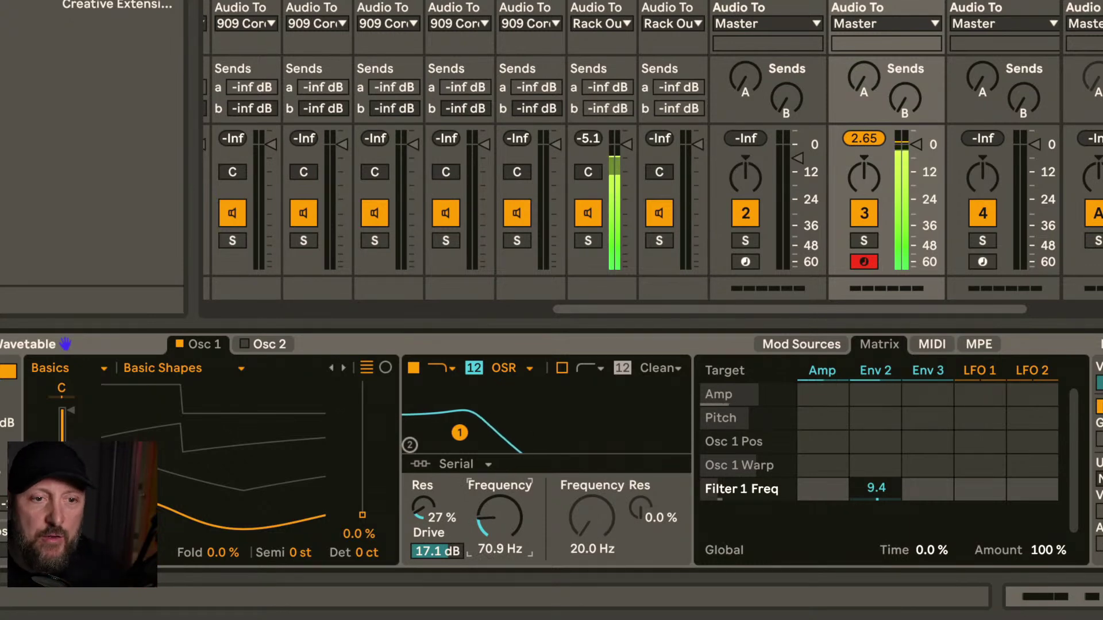
drag(499, 538, 499, 540)
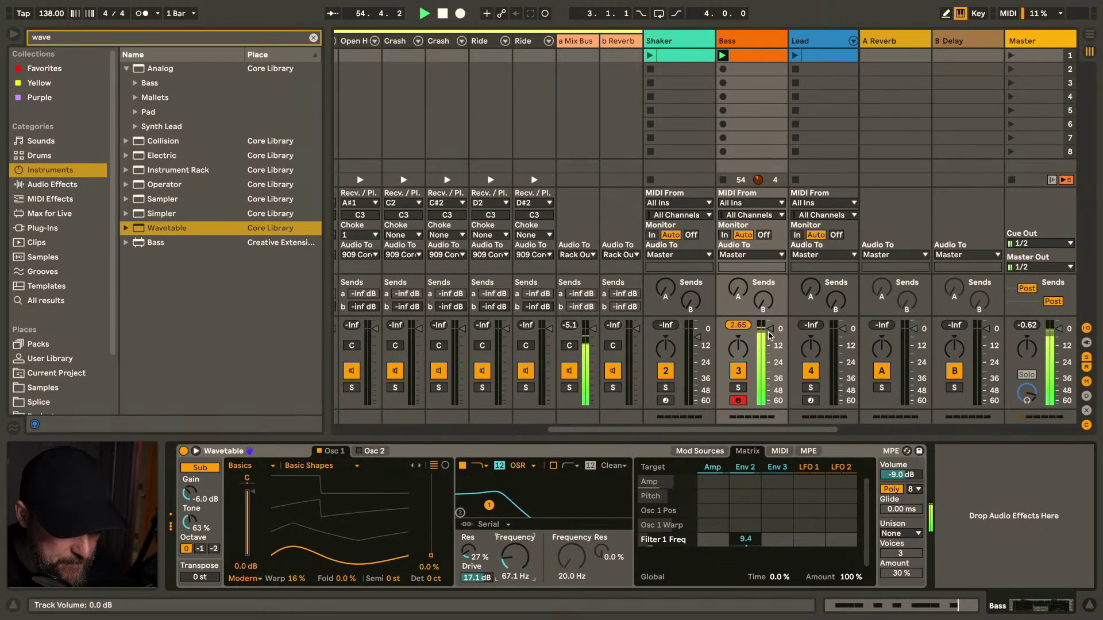
Lower the Bass track's volume to -7.0 dB and launch the Lead clip alongside it
drag(769, 333, 769, 340)
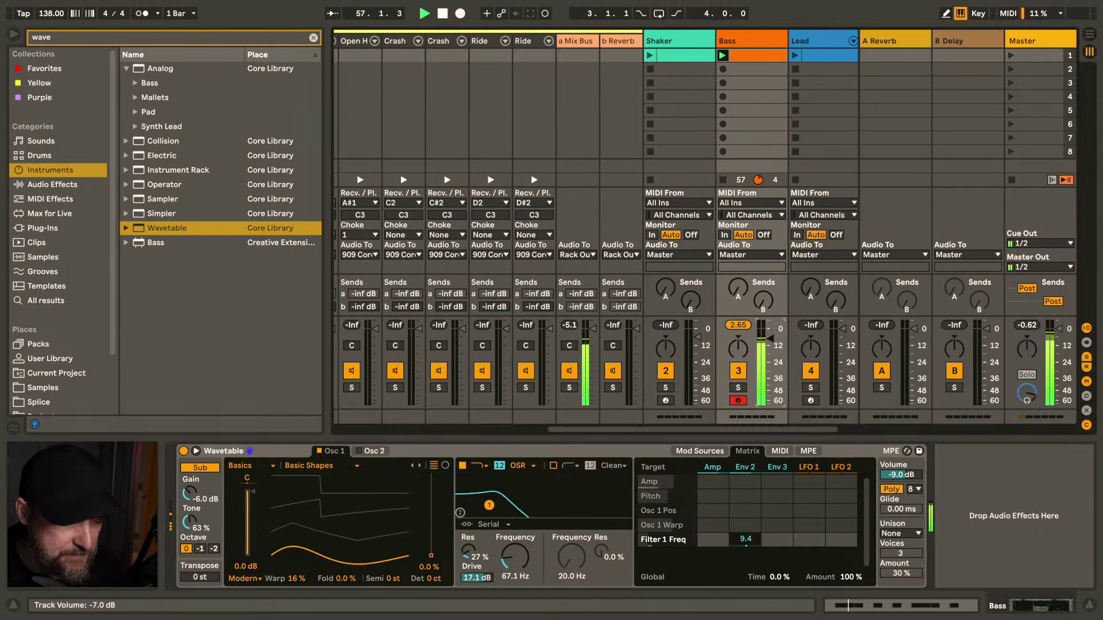
click(796, 56)
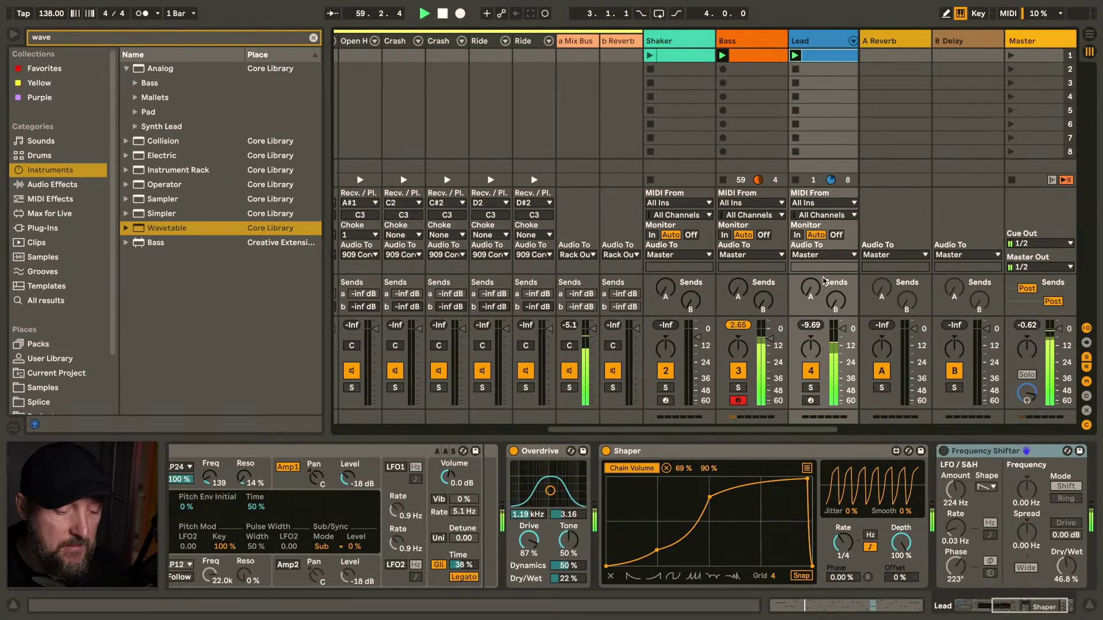
Transpose all Bass clip notes down to G0 against the lead, comparing them briefly with the octave above
double_click(748, 56)
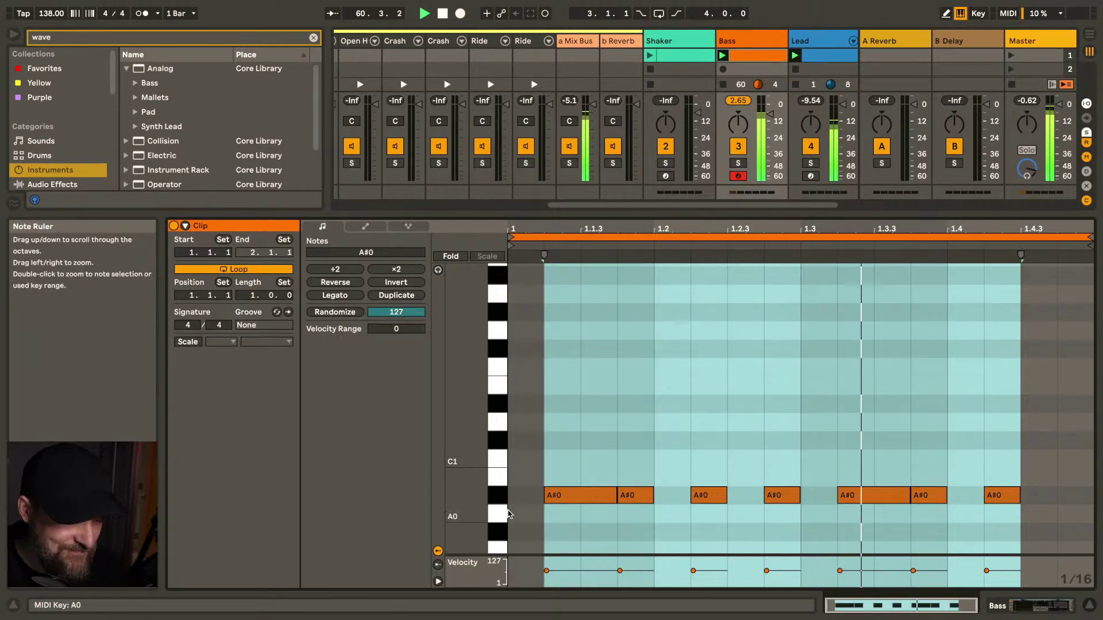
click(496, 500)
key(Up)
key(Down)
key(Down)
key(Down)
key(Down)
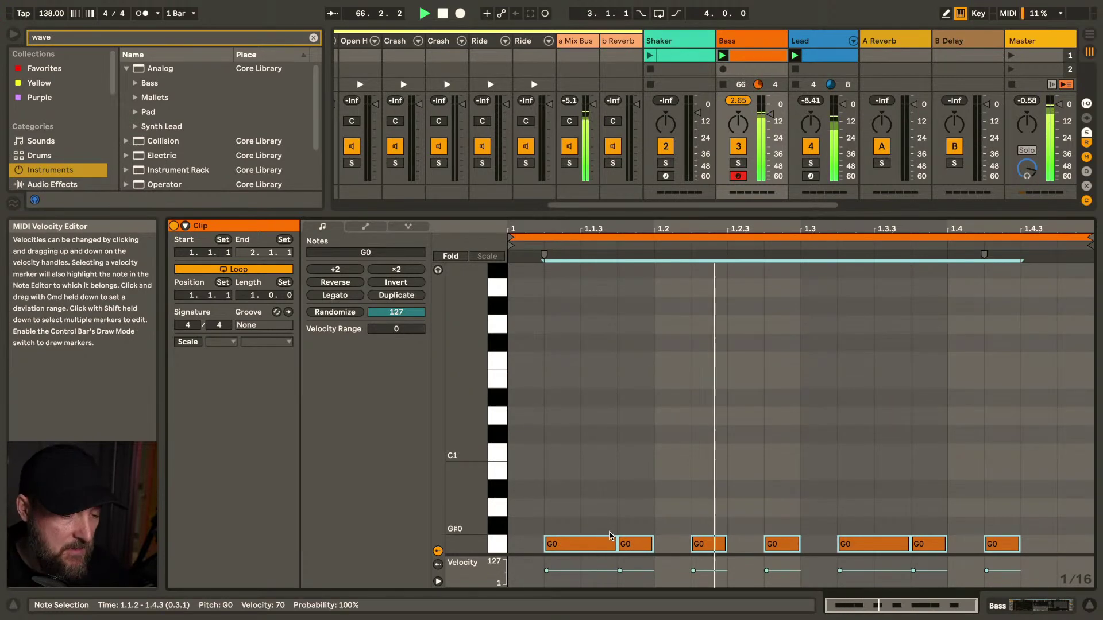
key(shift+Up)
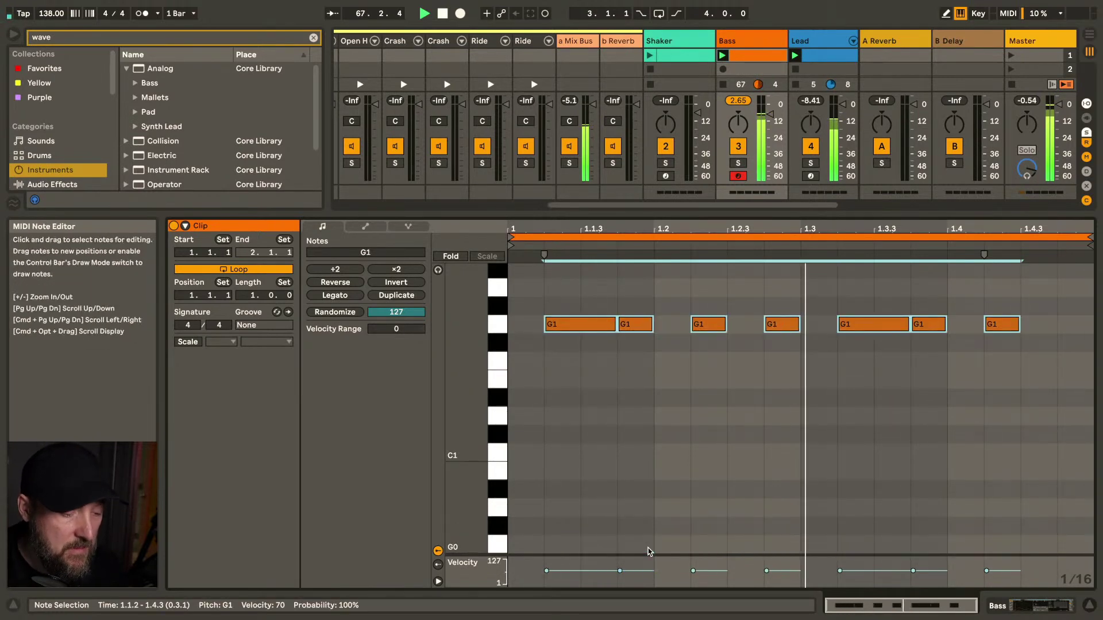
key(shift+Down)
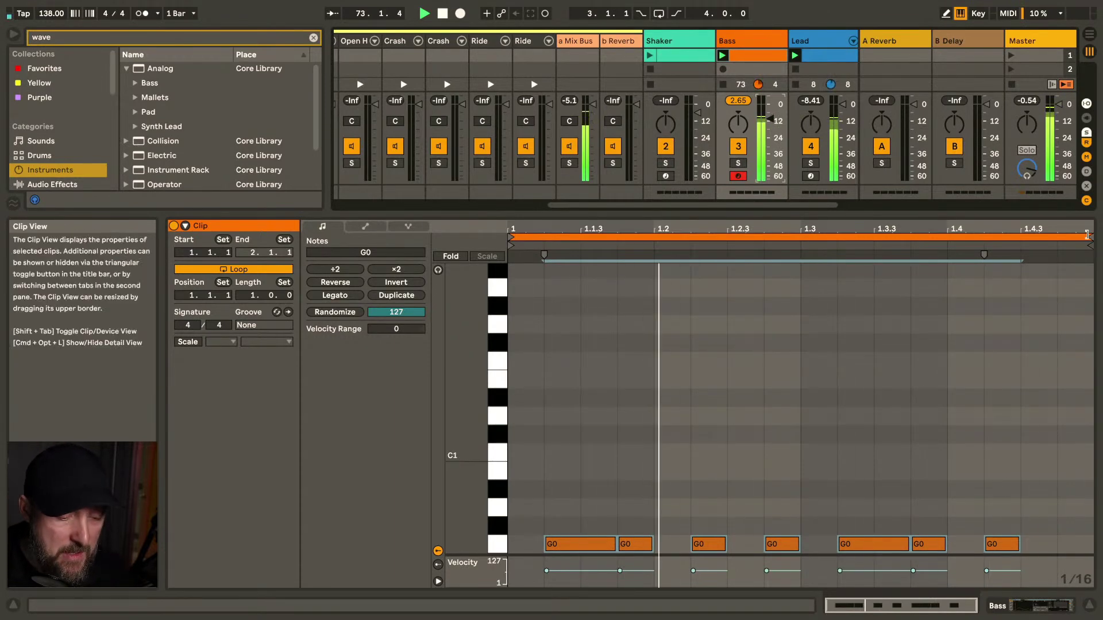
Shorten the Bass clip's loop to two beats, ending at 1.3.1, and trim the first note's start to 1.1.3
drag(1088, 235, 801, 339)
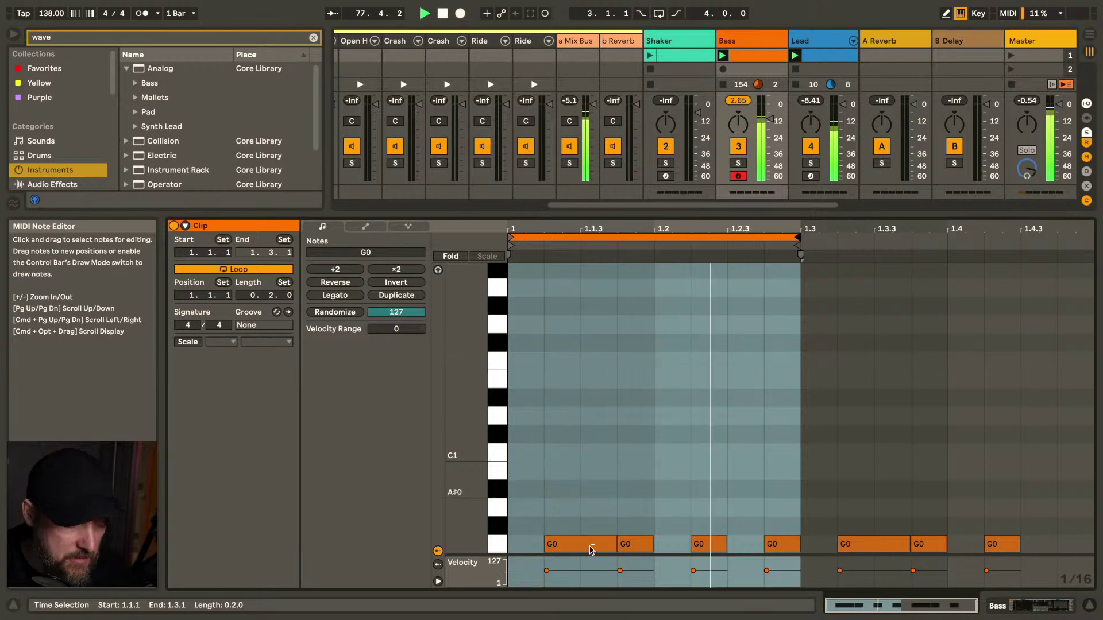
click(586, 550)
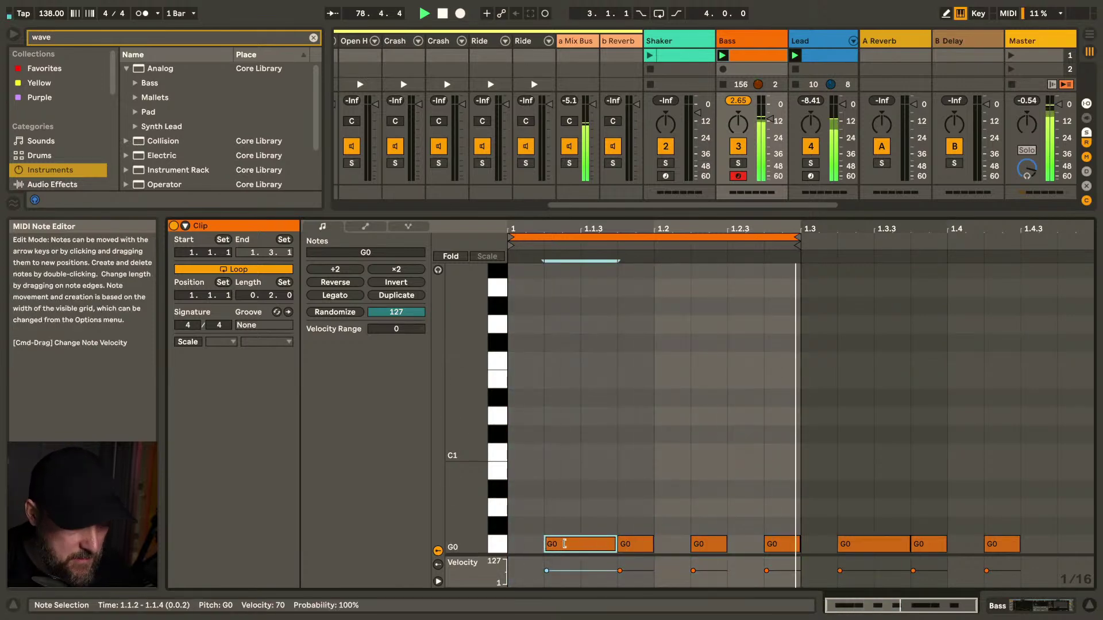
drag(546, 544, 578, 543)
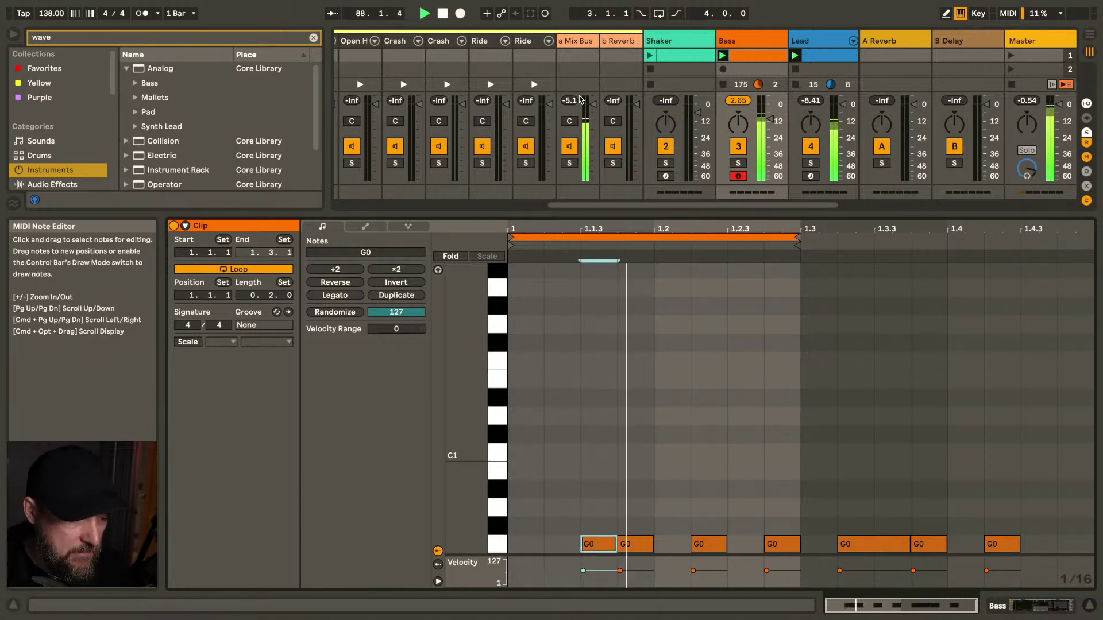
Reset the Bass track's peak level and rebalance its volume to about -11 dB
click(749, 41)
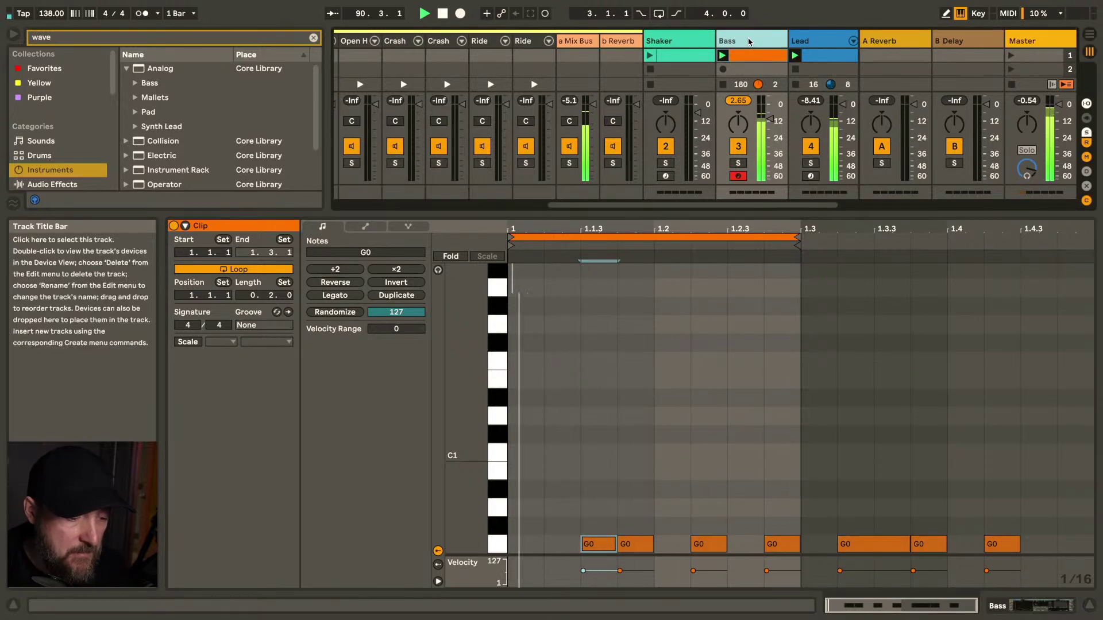
click(737, 102)
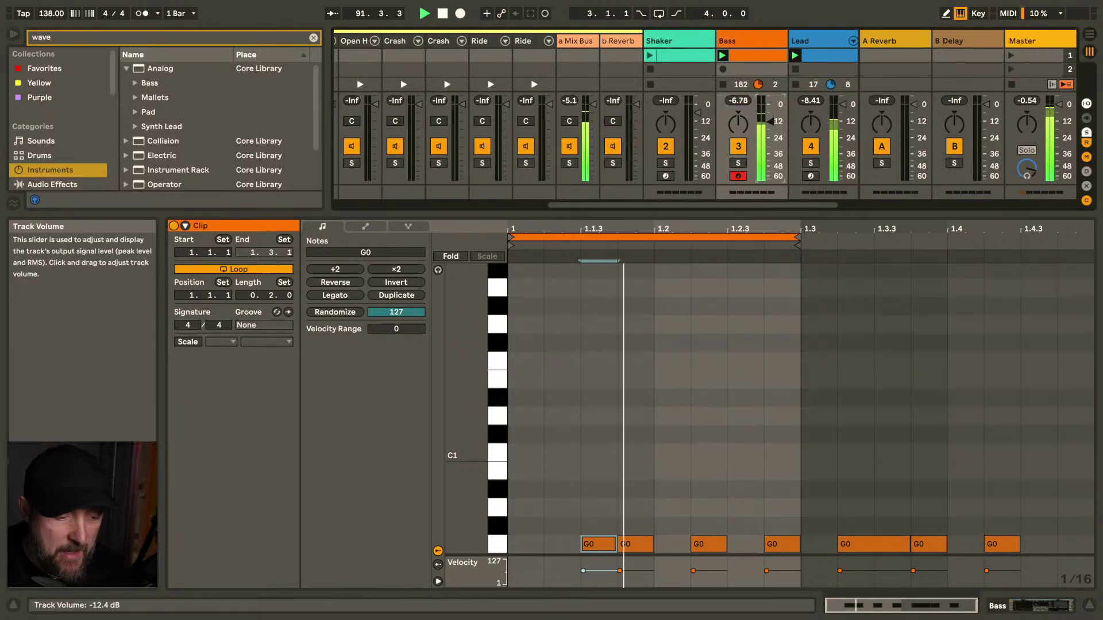
drag(770, 121, 769, 120)
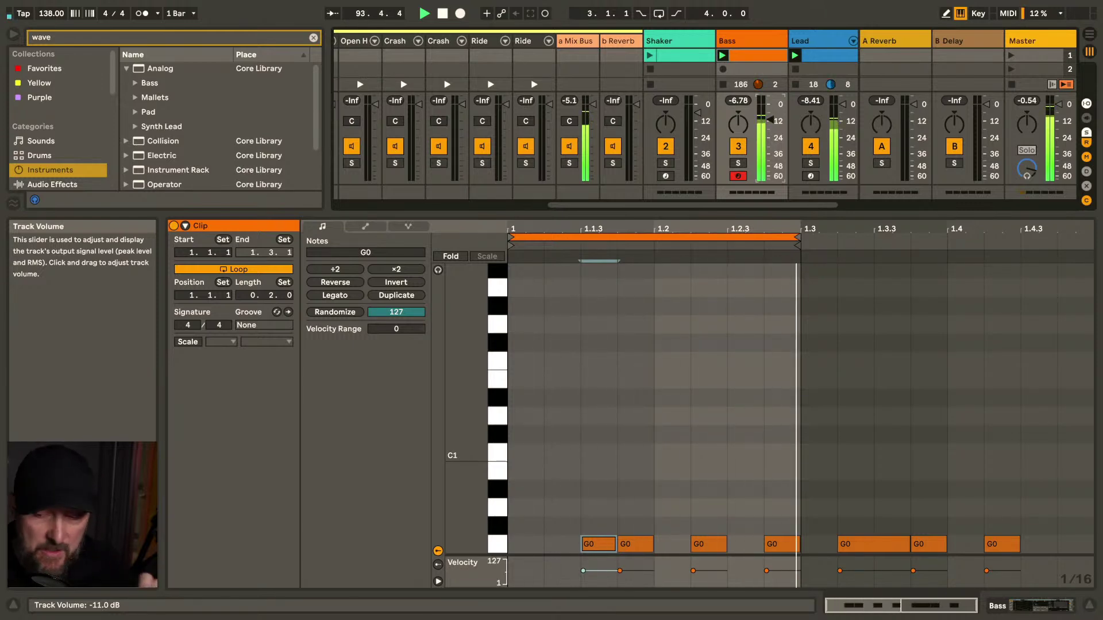
drag(770, 119, 770, 117)
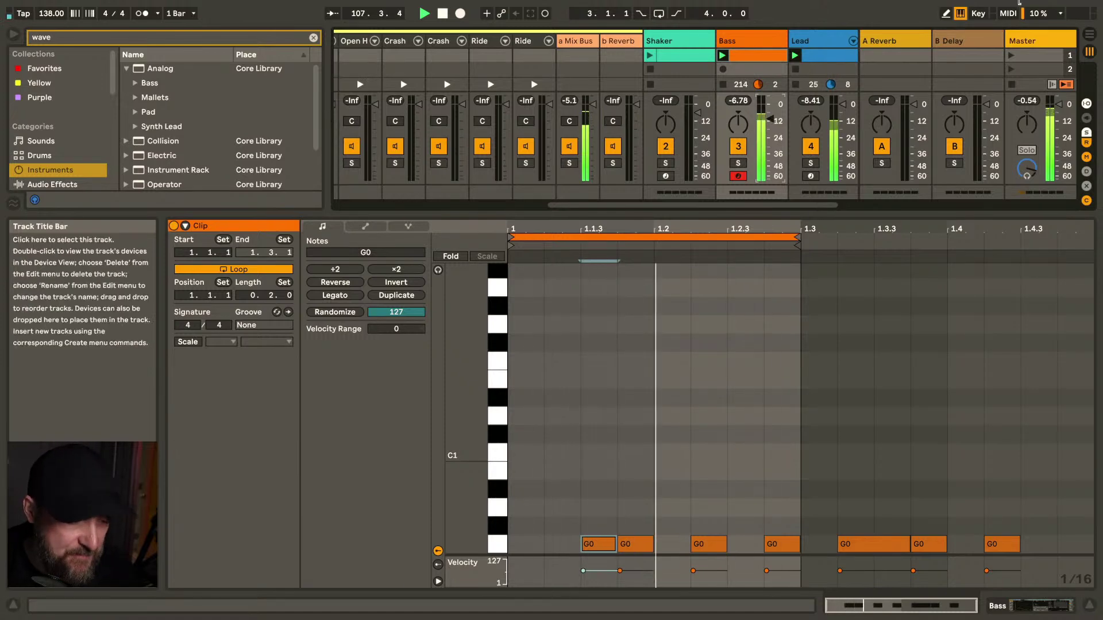
Reduce the Dry/Wet of the Lead track's Overdrive to 15% and bring its Analog synth into view
double_click(819, 43)
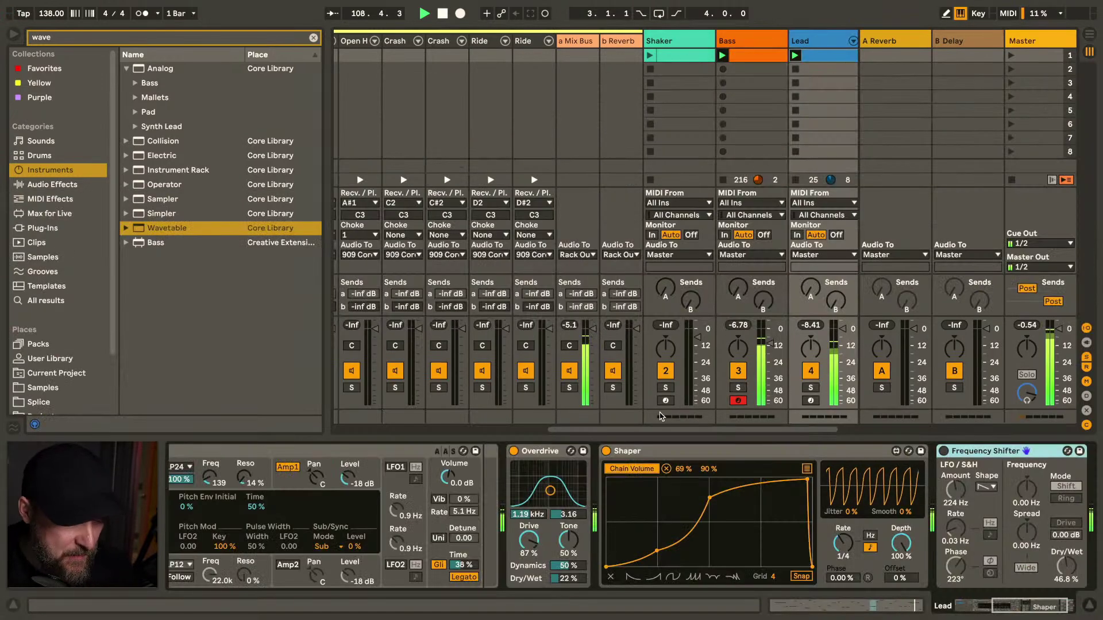
drag(566, 581, 566, 590)
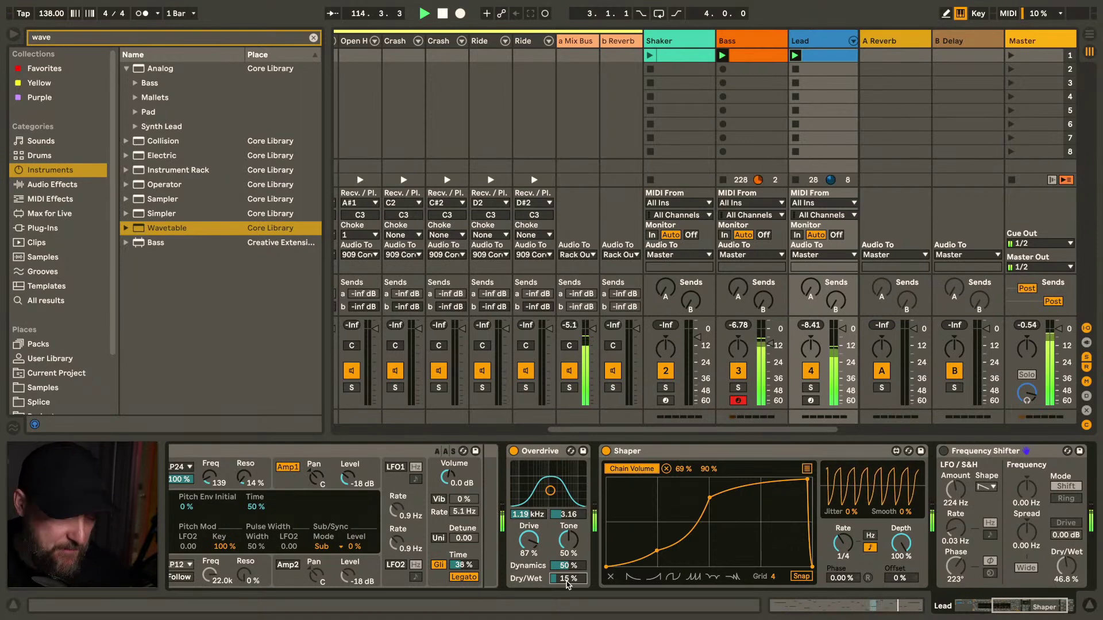
scroll(491, 521, left, 5)
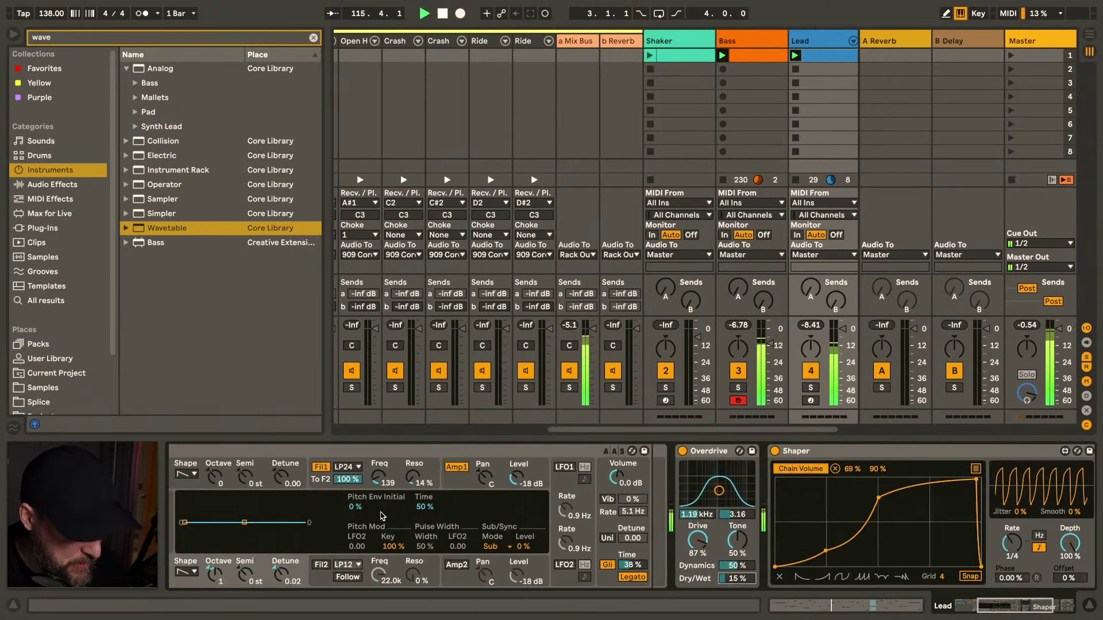
Open the first filter's frequency on the Lead track's Analog to about 1.9 kHz and take the Lead out of solo
click(376, 473)
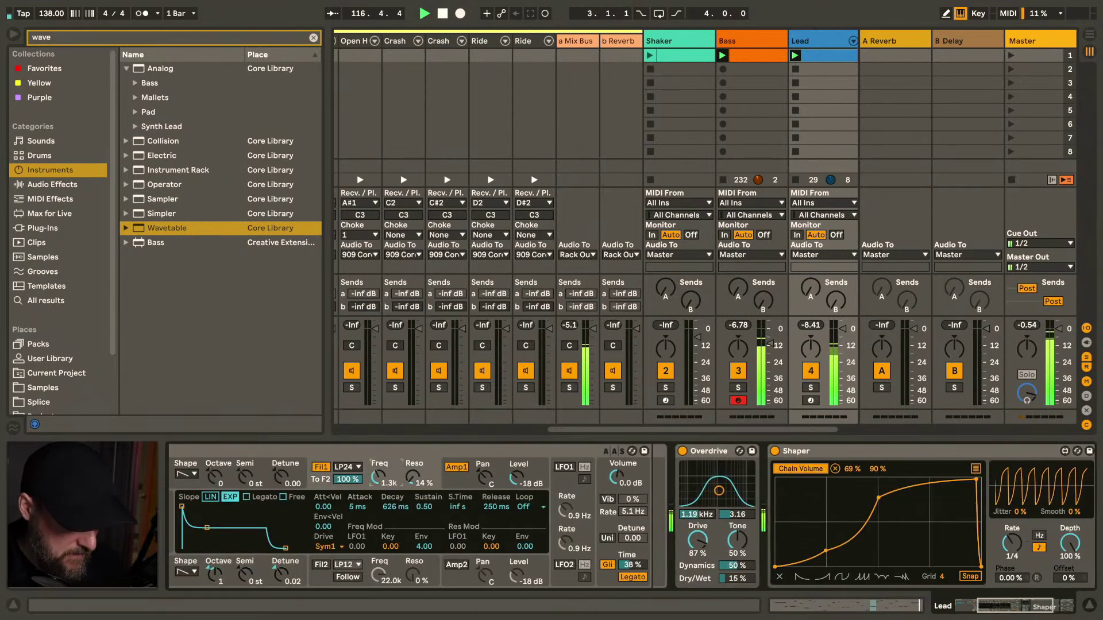
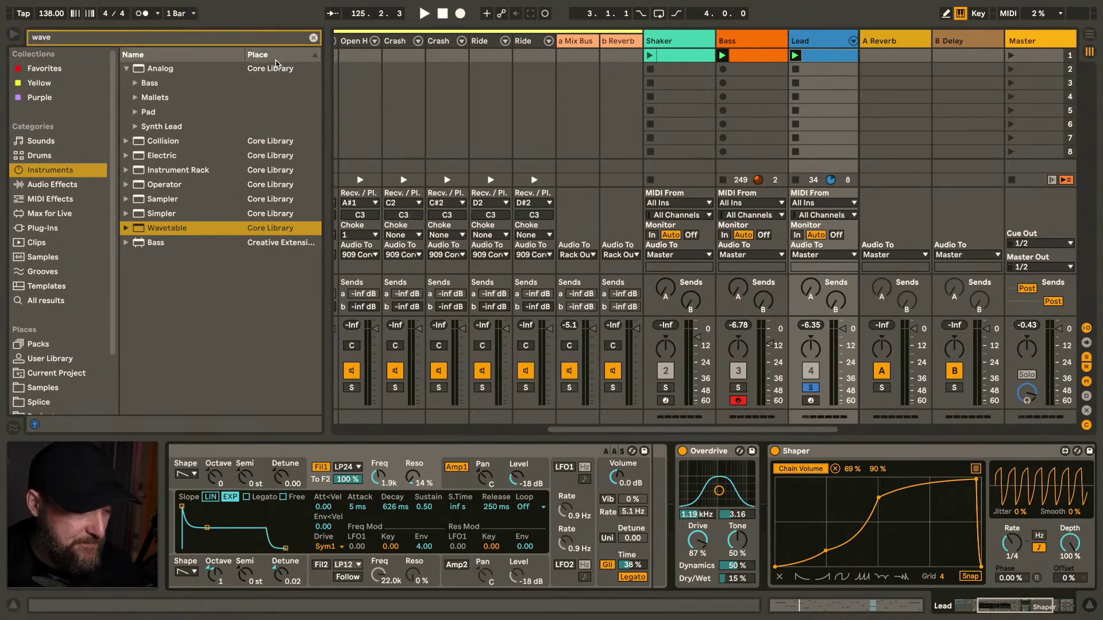
key(space)
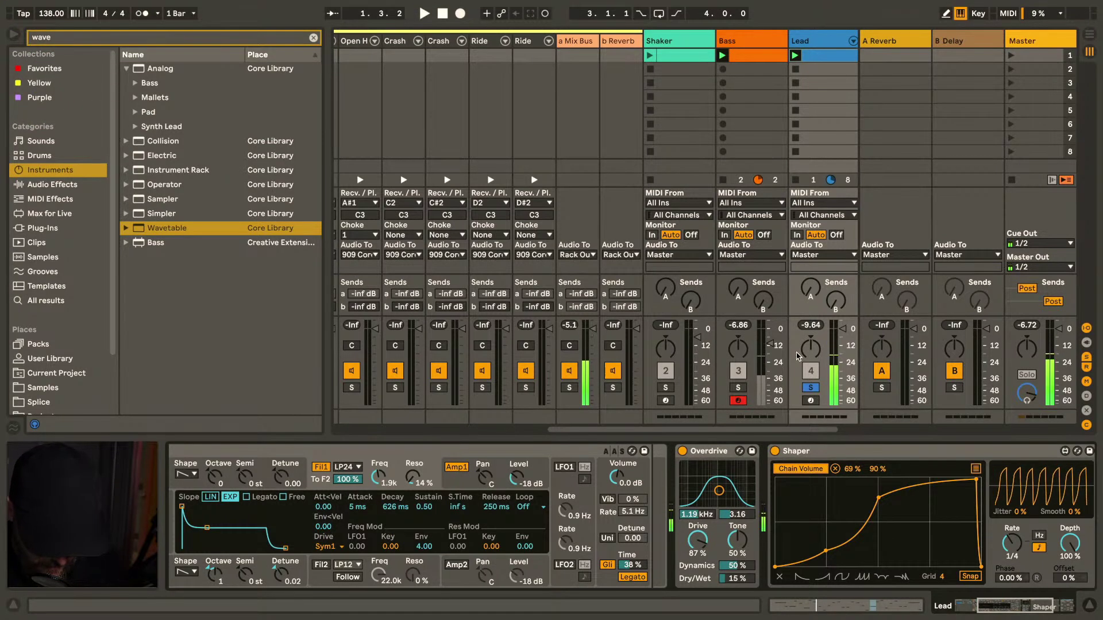
click(810, 388)
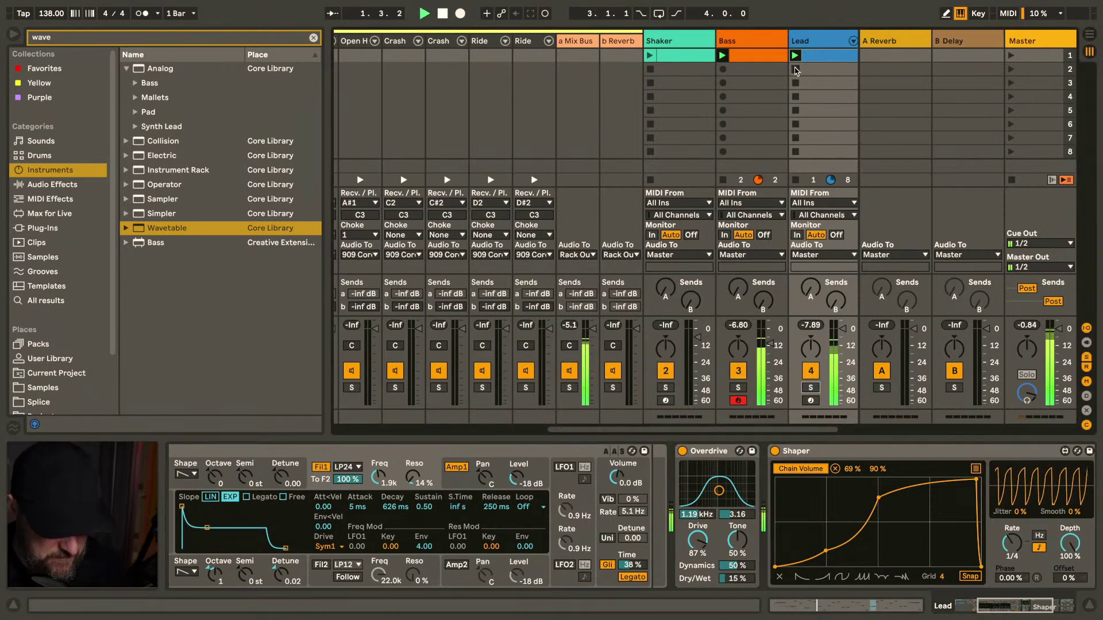
Insert a new MIDI track after the Shaker track and search the Drums category of the browser for 808
click(675, 41)
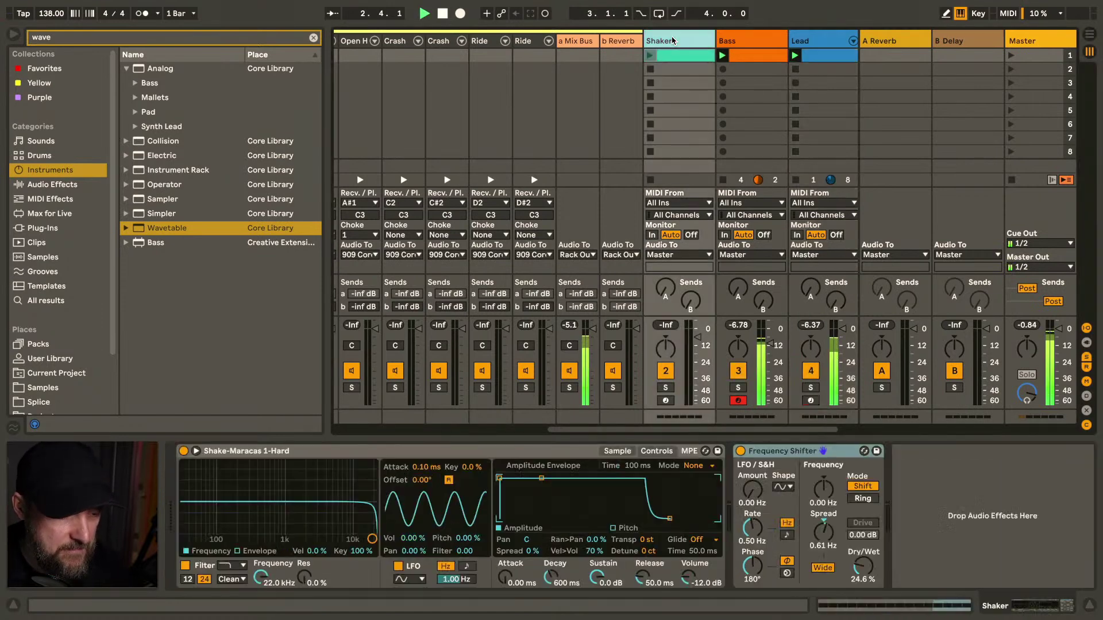
key(ctrl+shift+t)
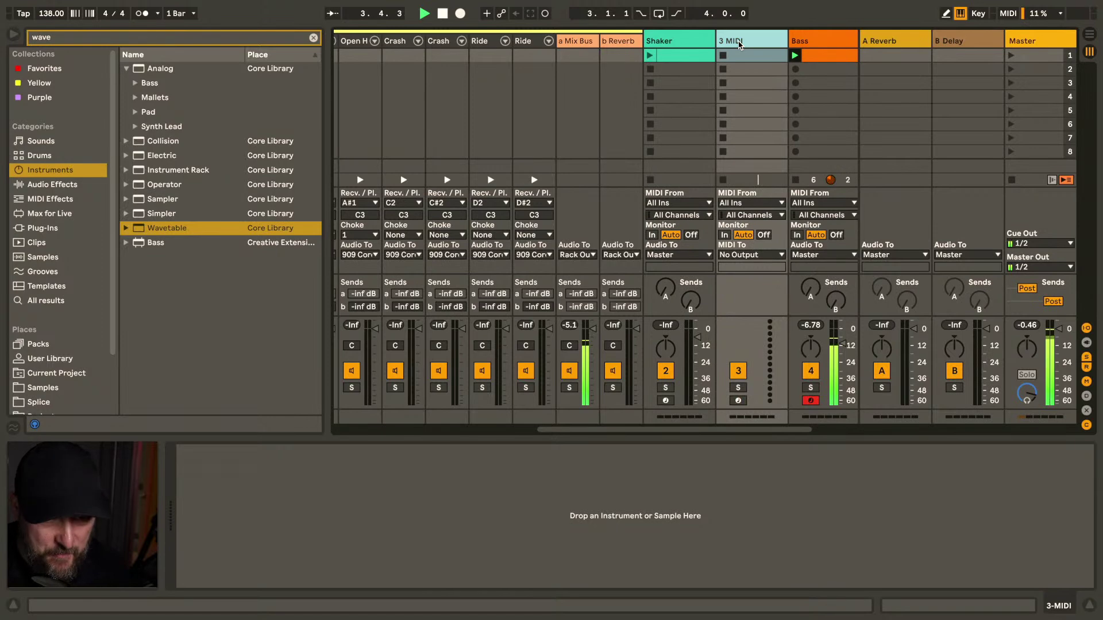
mouse_move(377, 5)
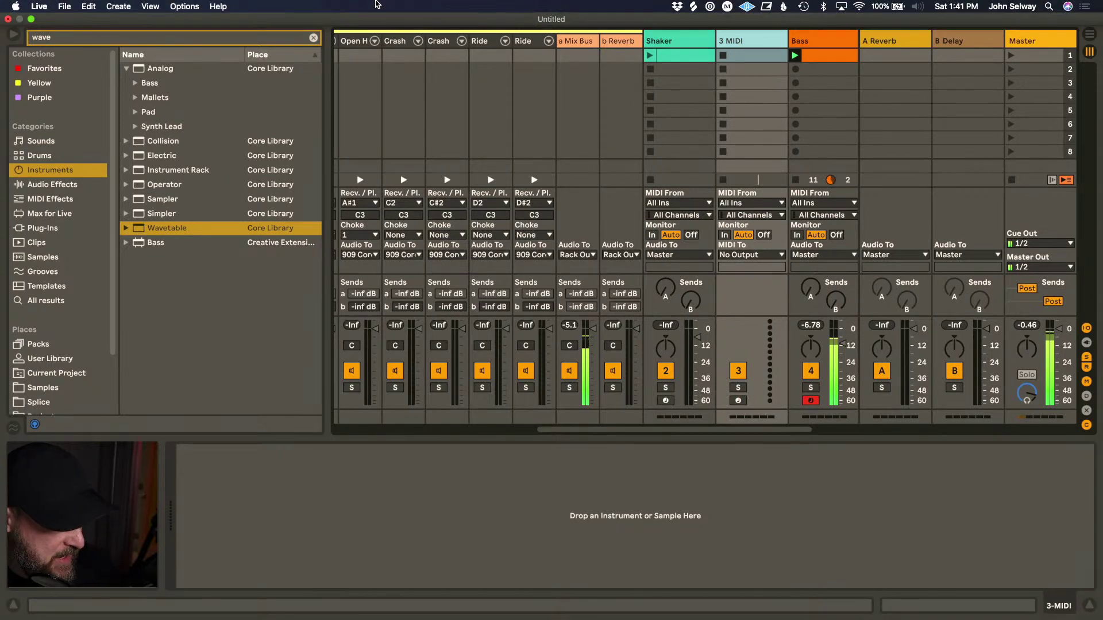
click(152, 39)
text(808)
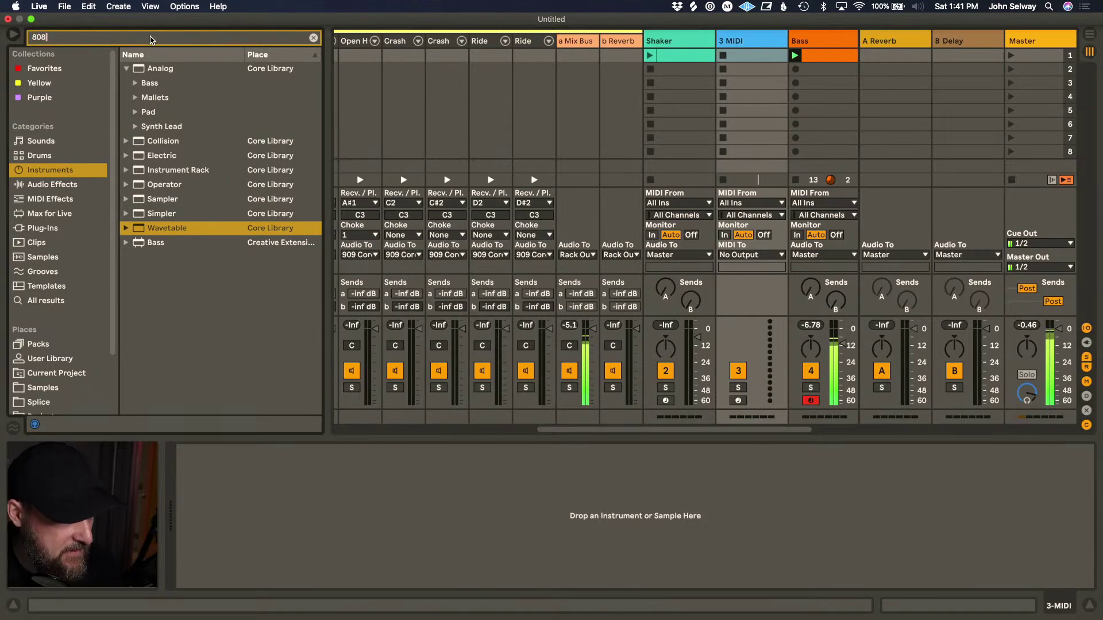
key(Right)
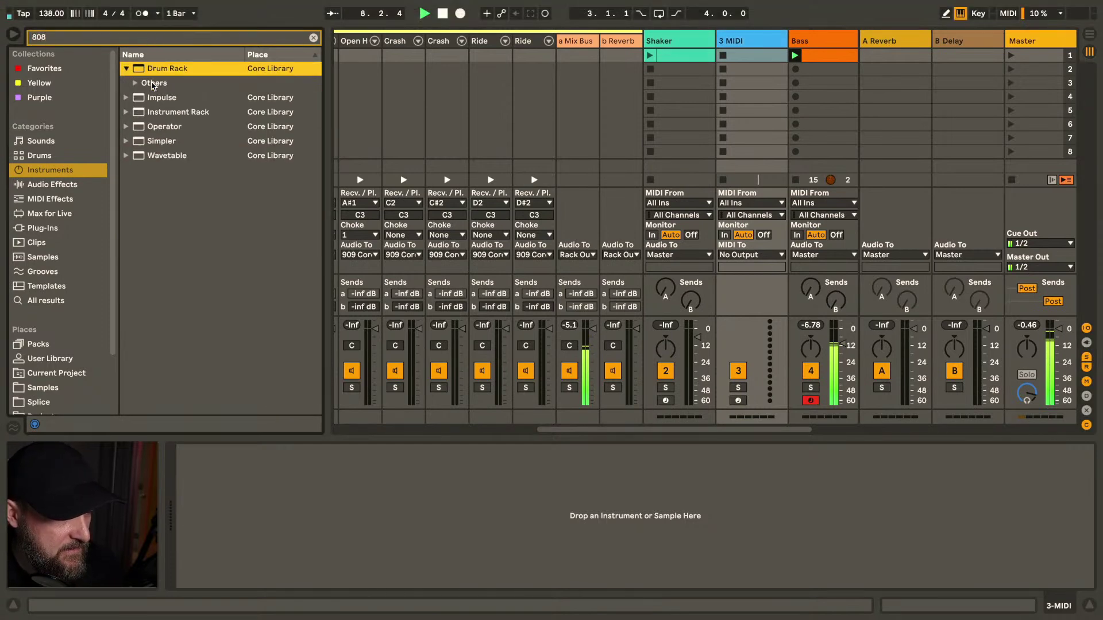
click(153, 83)
click(153, 84)
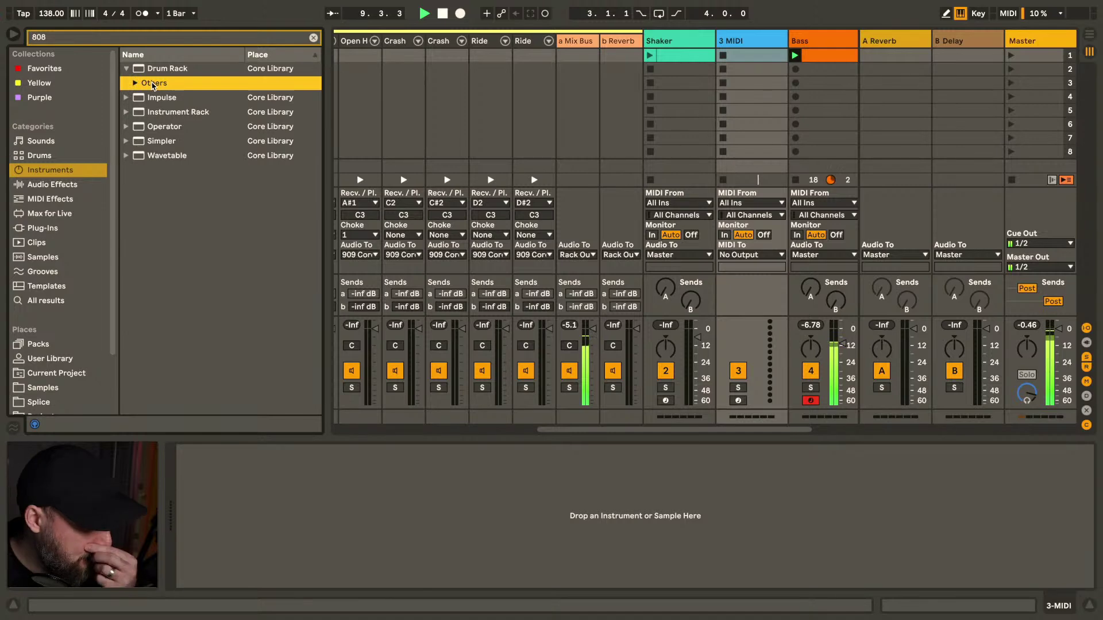
click(69, 167)
click(67, 157)
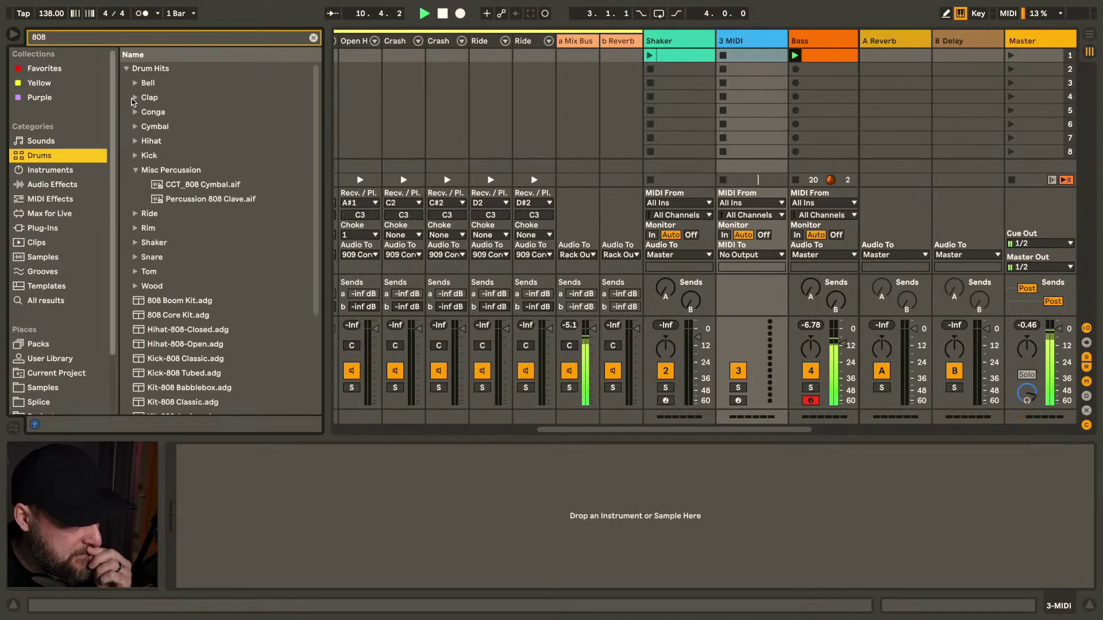
Load Cowbell 808.adg from the Bell drum hits onto the new MIDI track
click(159, 85)
key(Down)
key(Down)
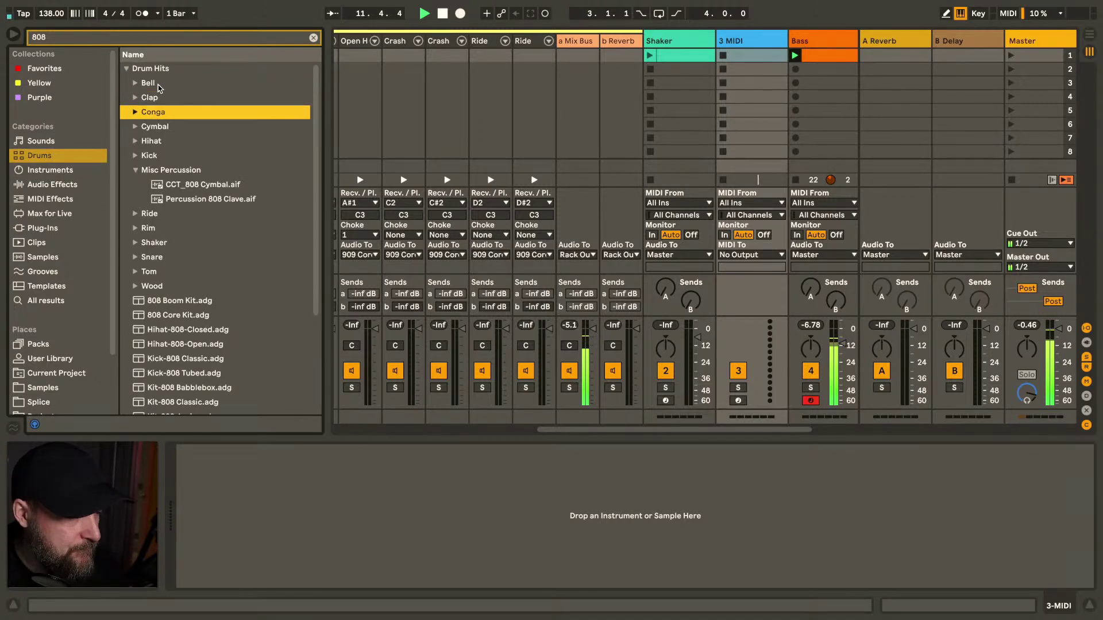
double_click(159, 88)
key(Down)
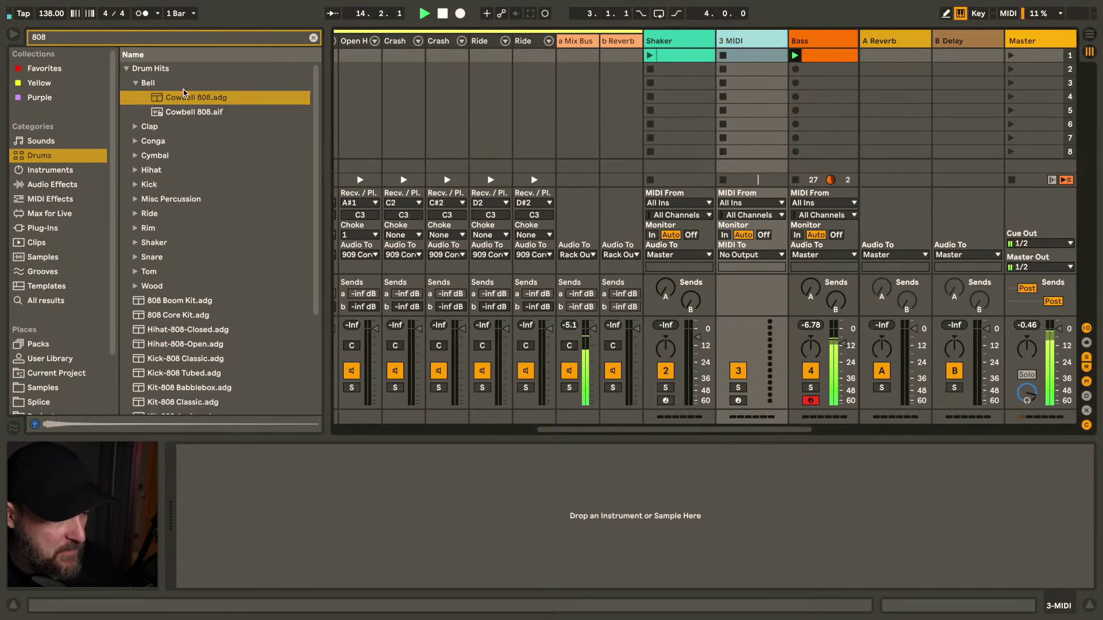
drag(154, 106, 729, 53)
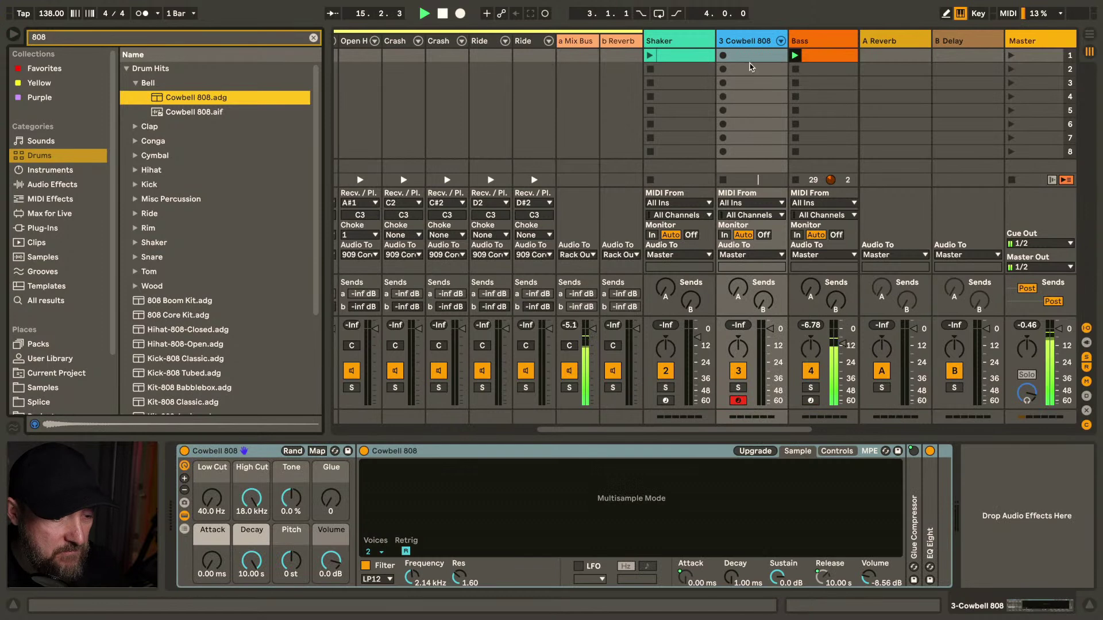
Create a clip in the Cowbell 808 track's first slot, add a G#3 note at 1.1.3 and transpose it to F#2
double_click(738, 56)
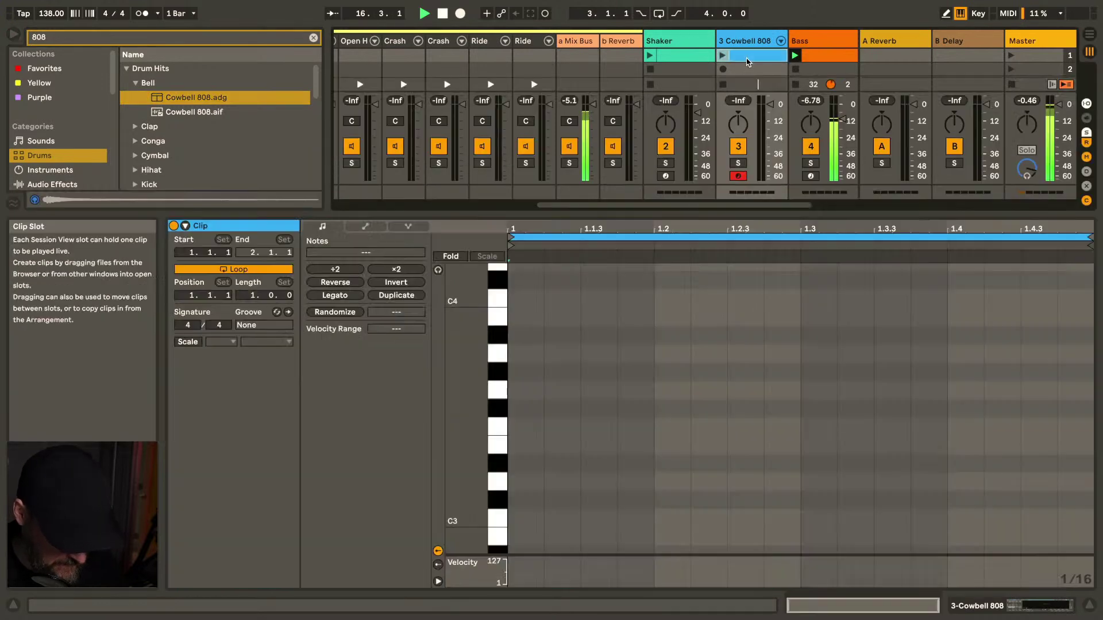
double_click(595, 372)
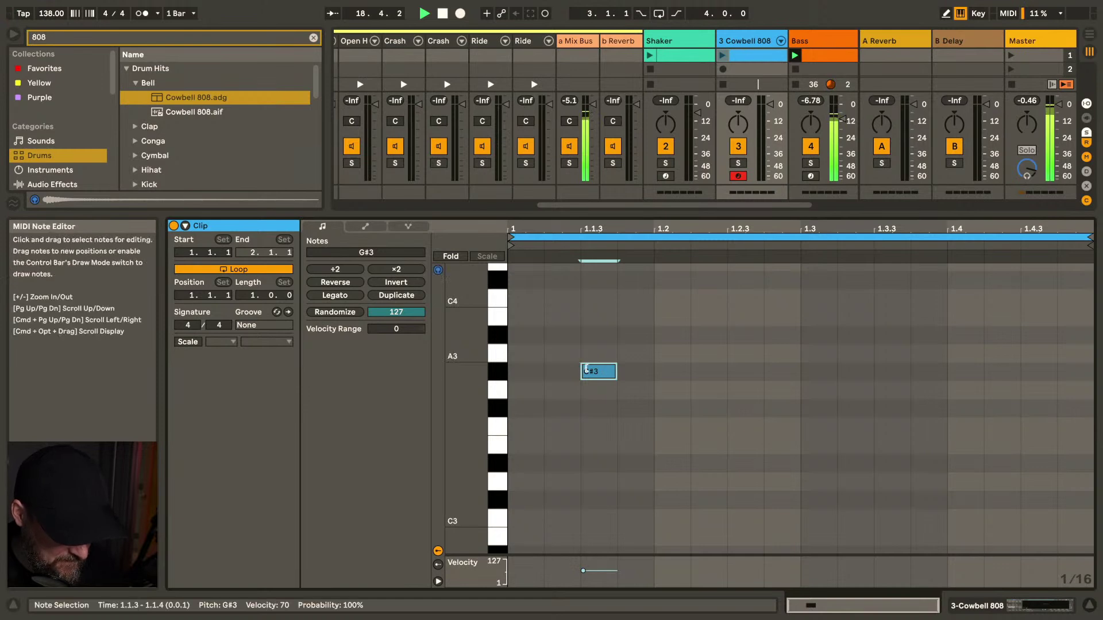
key(shift+Down)
key(Down)
key(Down)
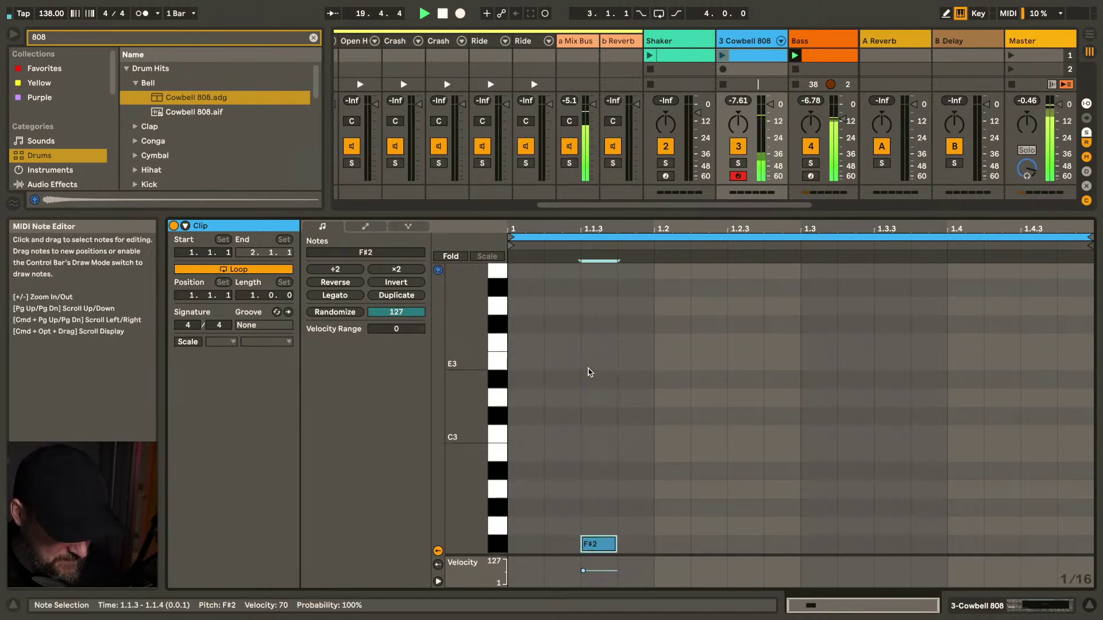
key(space)
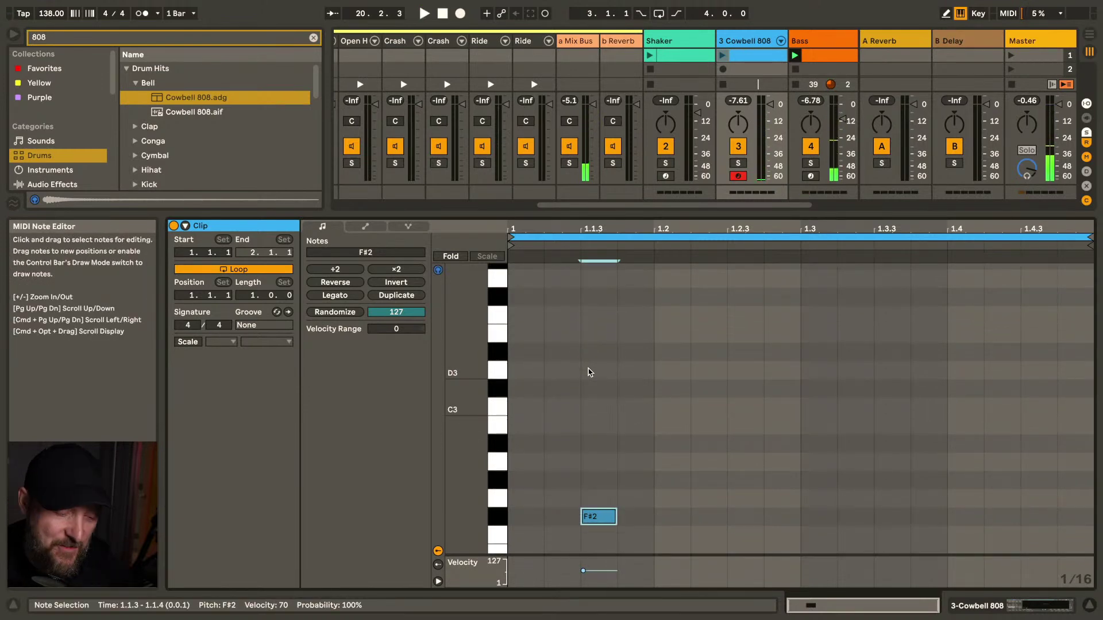
Lower the cowbell note at 1.1.3 to B1, auditioning it against the playing track
drag(602, 519, 603, 412)
key(shift+Down)
click(603, 532)
drag(603, 543, 610, 433)
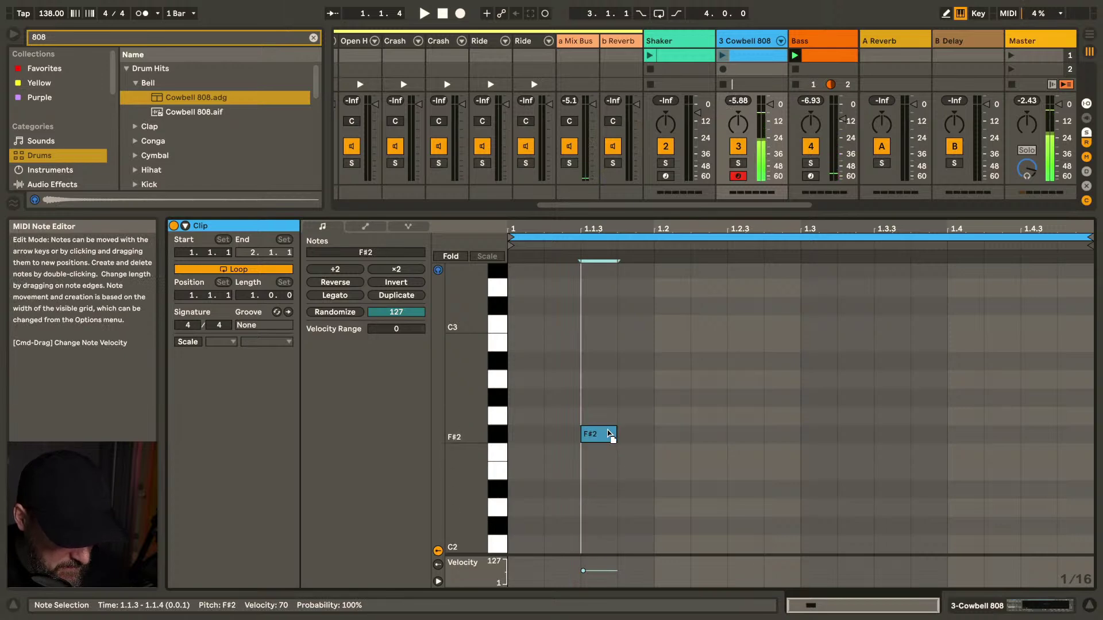
scroll(607, 431, down, 2)
drag(599, 396, 600, 487)
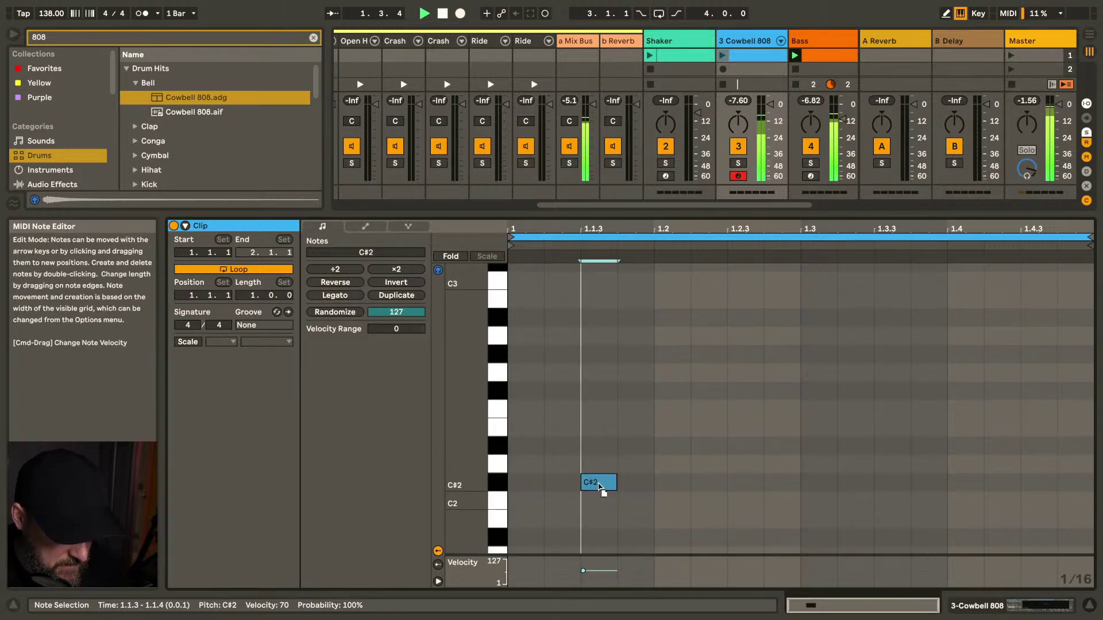
drag(596, 527, 597, 521)
key(space)
scroll(597, 470, down, 3)
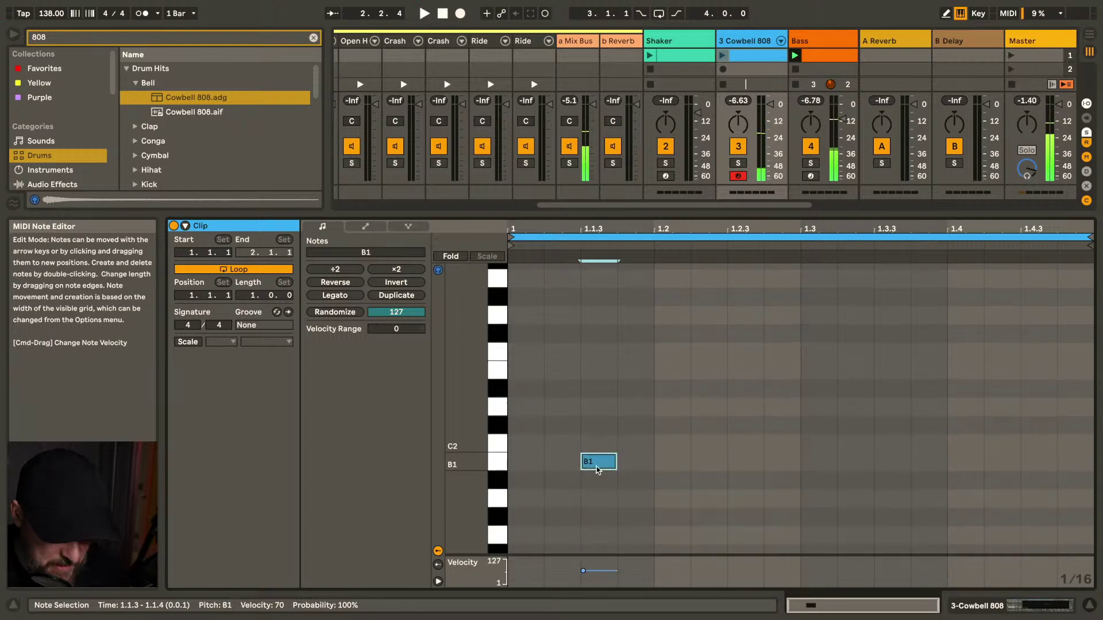
mouse_move(598, 468)
mouse_down()
mouse_move(600, 540)
mouse_move(602, 462)
mouse_up()
key(space)
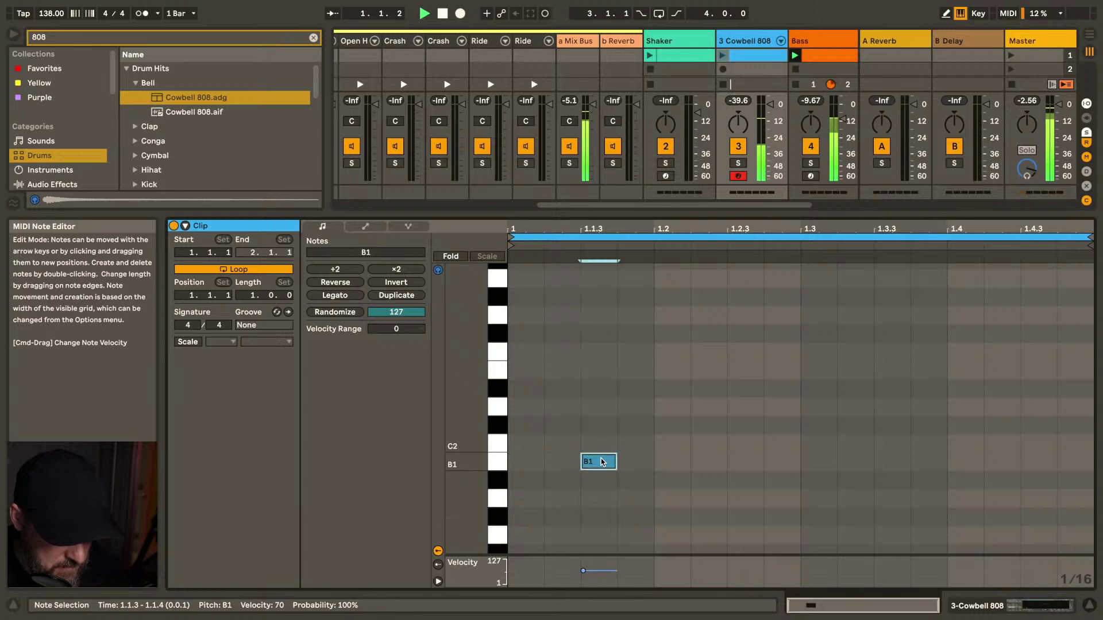
Launch the cowbell clip, raise its note an octave to B2 and move it to 1.1.4
scroll(608, 437, down, 3)
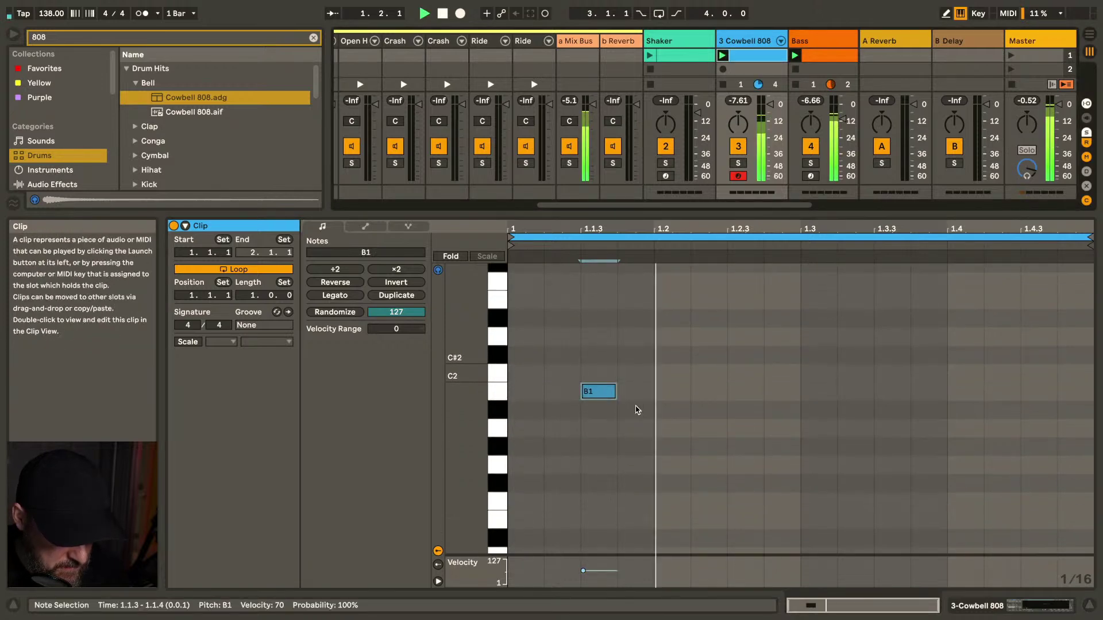
drag(595, 393, 669, 394)
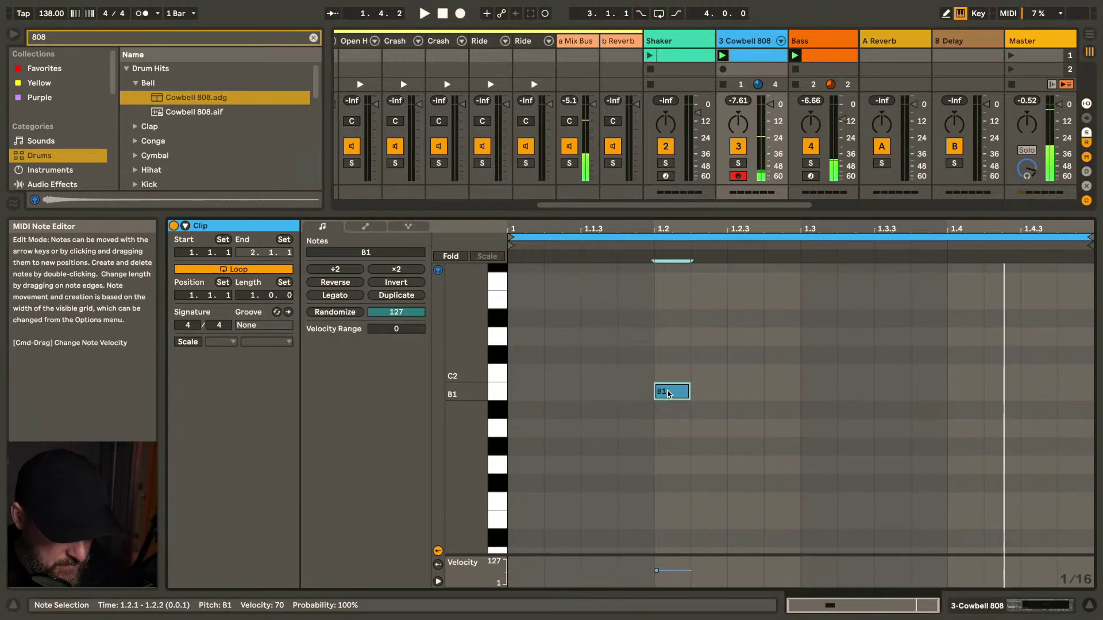
key(shift+Up)
scroll(670, 394, up, 2)
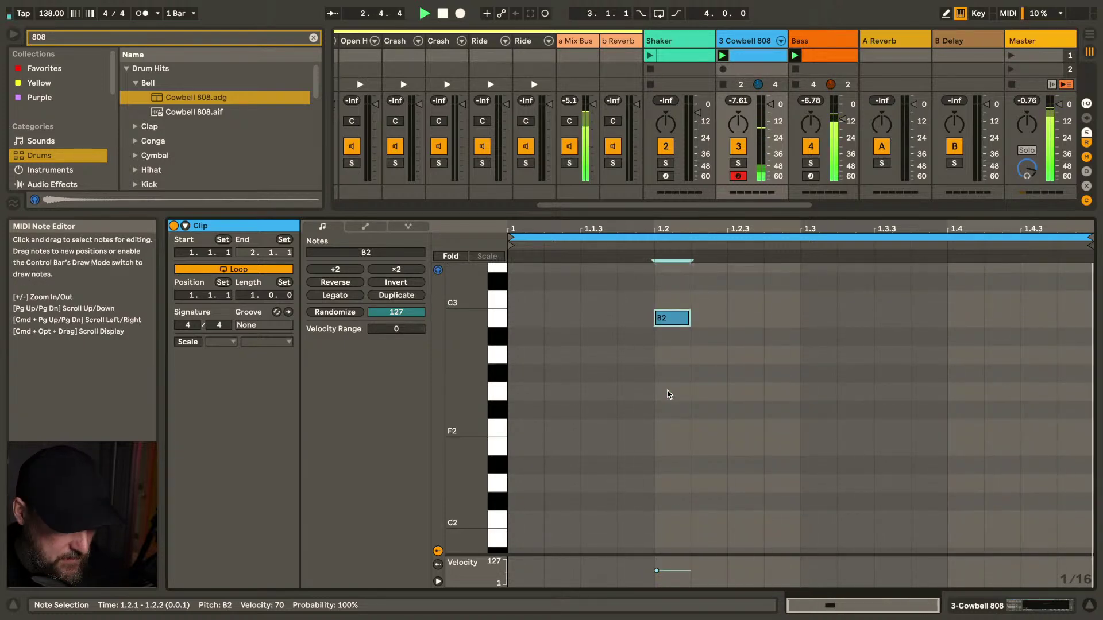
key(Right)
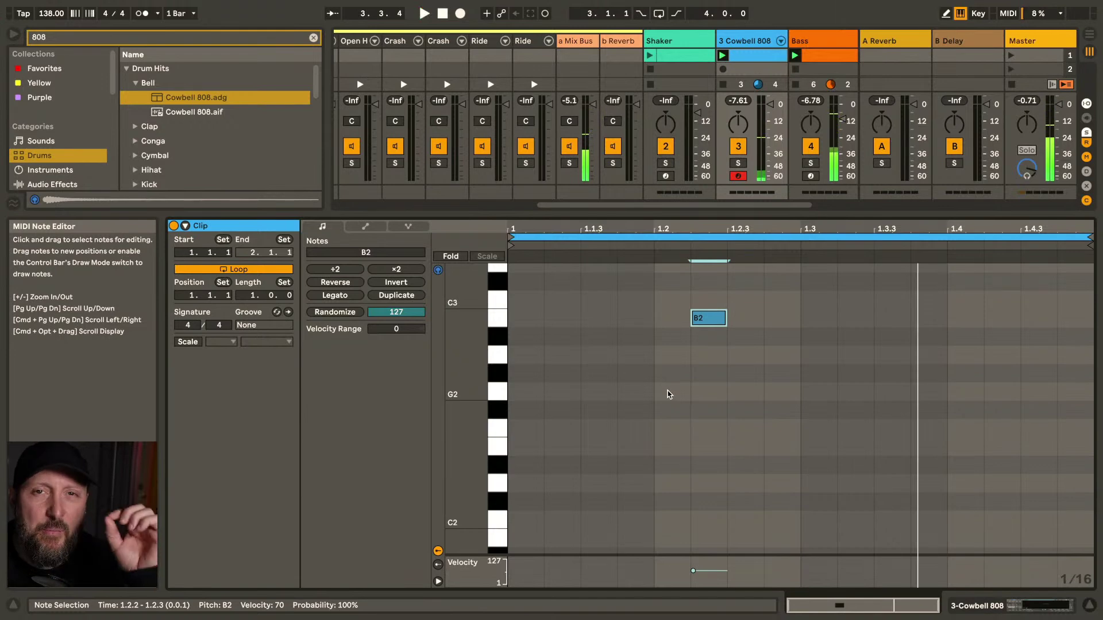
key(Left)
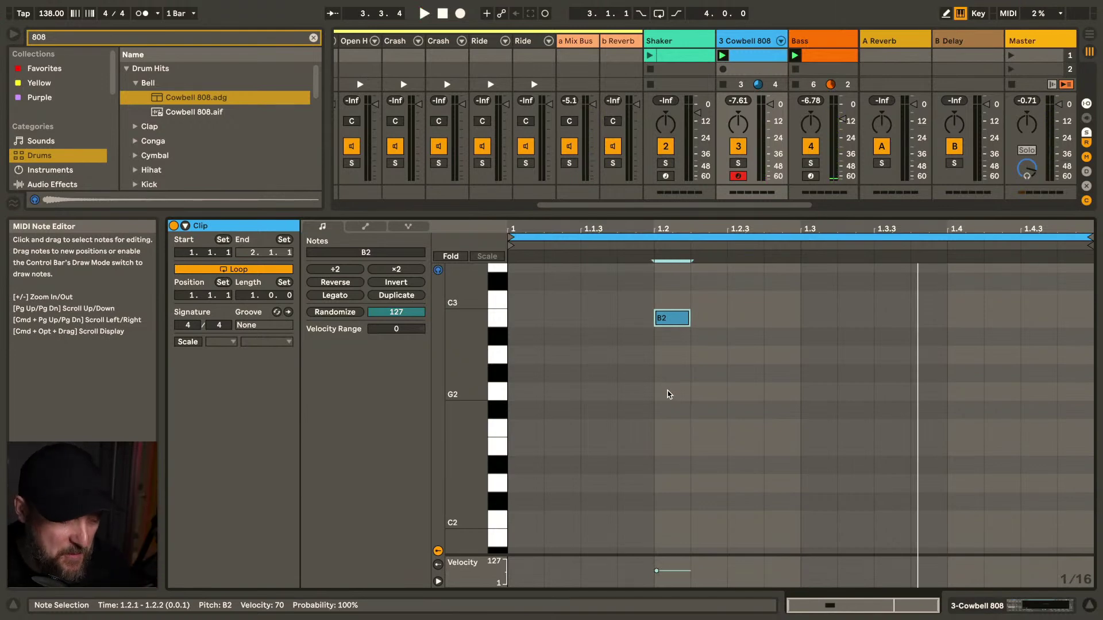
key(Left)
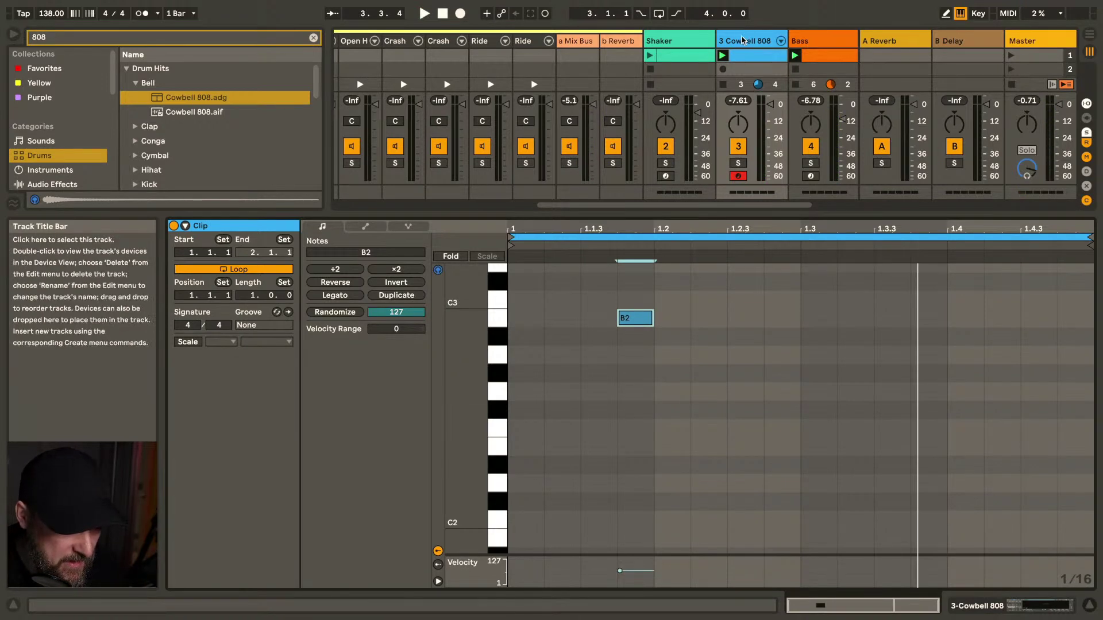
Duplicate the cowbell's B2 note, shift the copy into beat 3 of the bar and play the pattern
key(shift+Tab)
drag(661, 213, 662, 436)
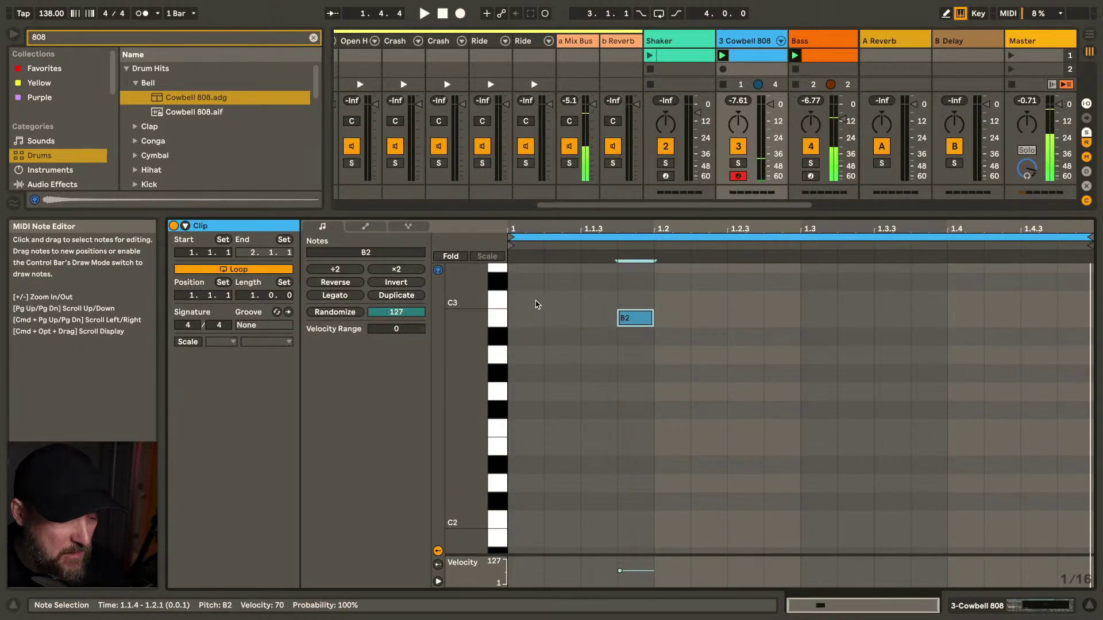
drag(536, 304, 645, 352)
key(super+d)
key(Right)
key(Right)
key(Right)
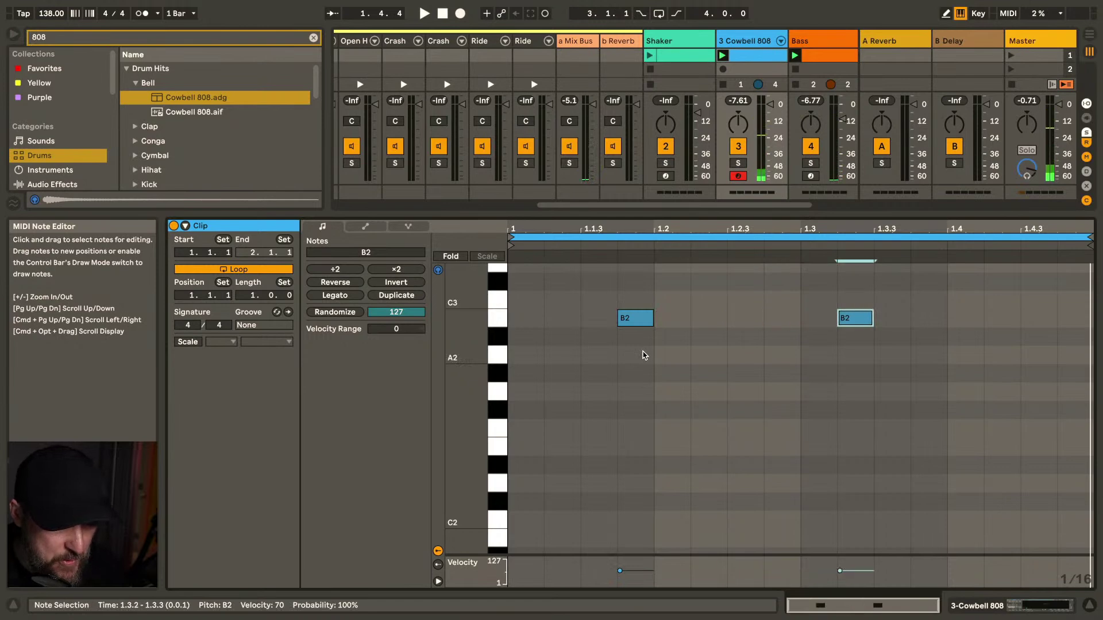
key(Right)
key(space)
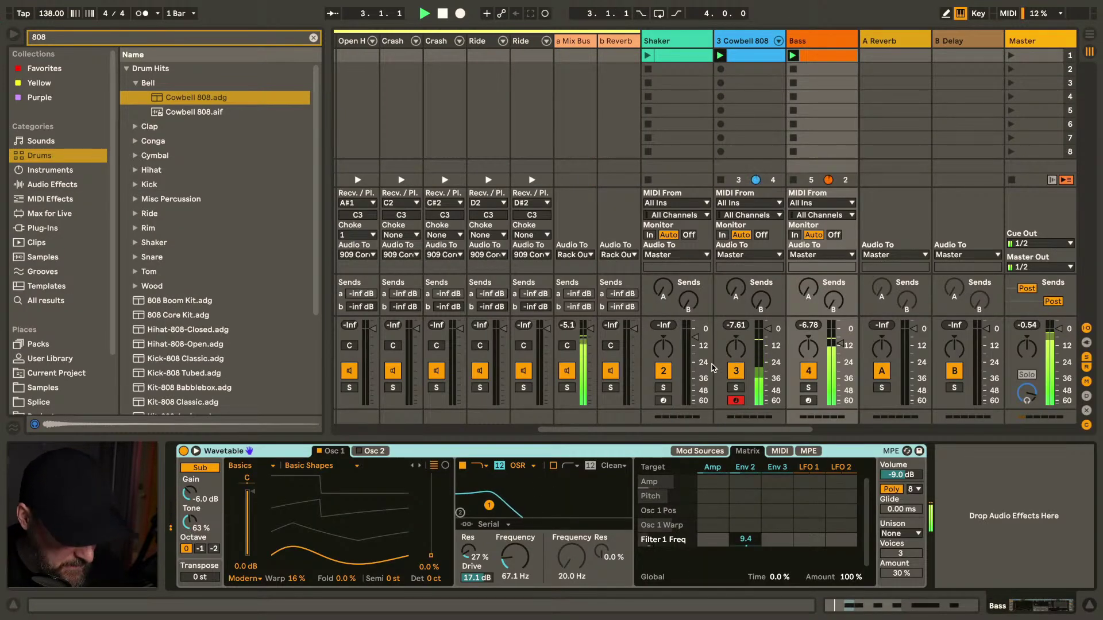
Lower the first filter's frequency on the Lead track's Analog to about 81 Hz and bring up the Cowbell 808 track's devices
scroll(749, 38, right, 3)
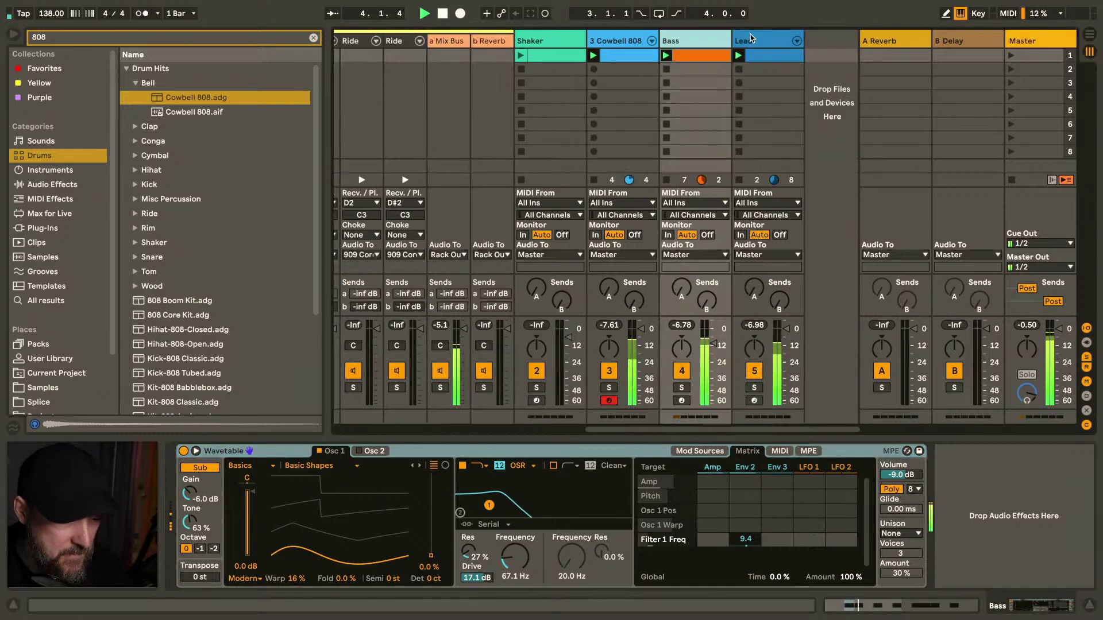
click(750, 38)
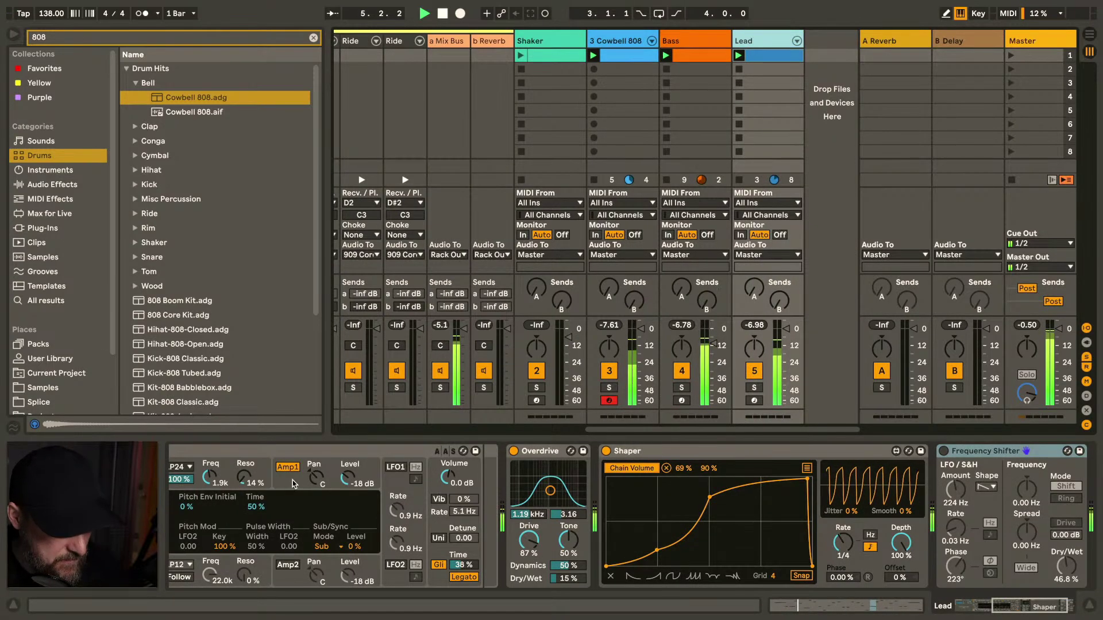
mouse_move(209, 477)
mouse_down()
mouse_move(210, 517)
mouse_move(214, 488)
mouse_up()
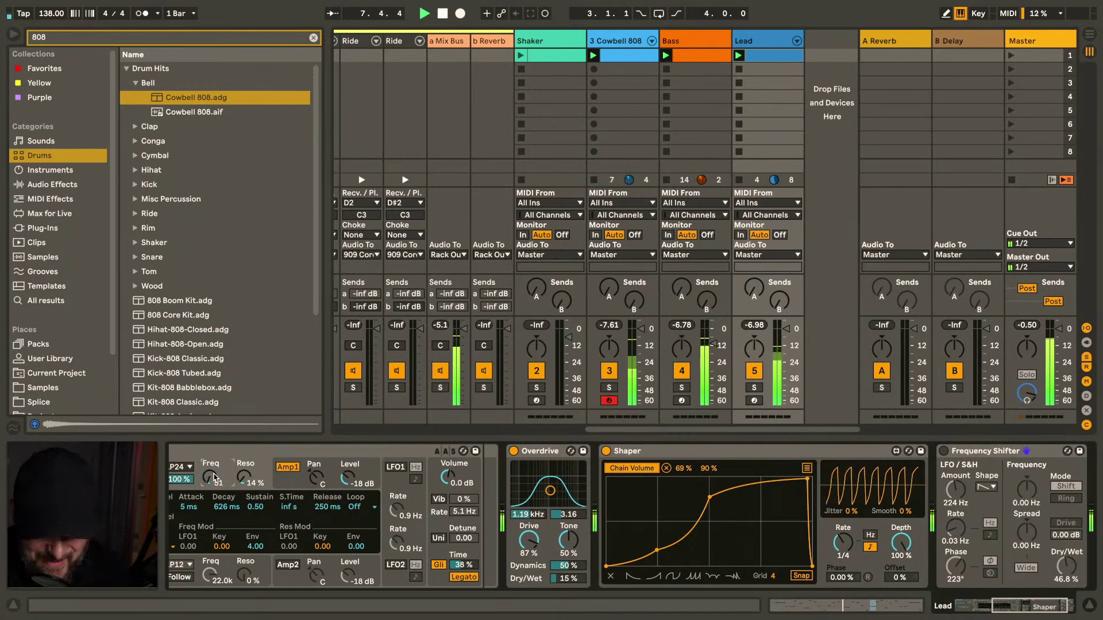
click(598, 52)
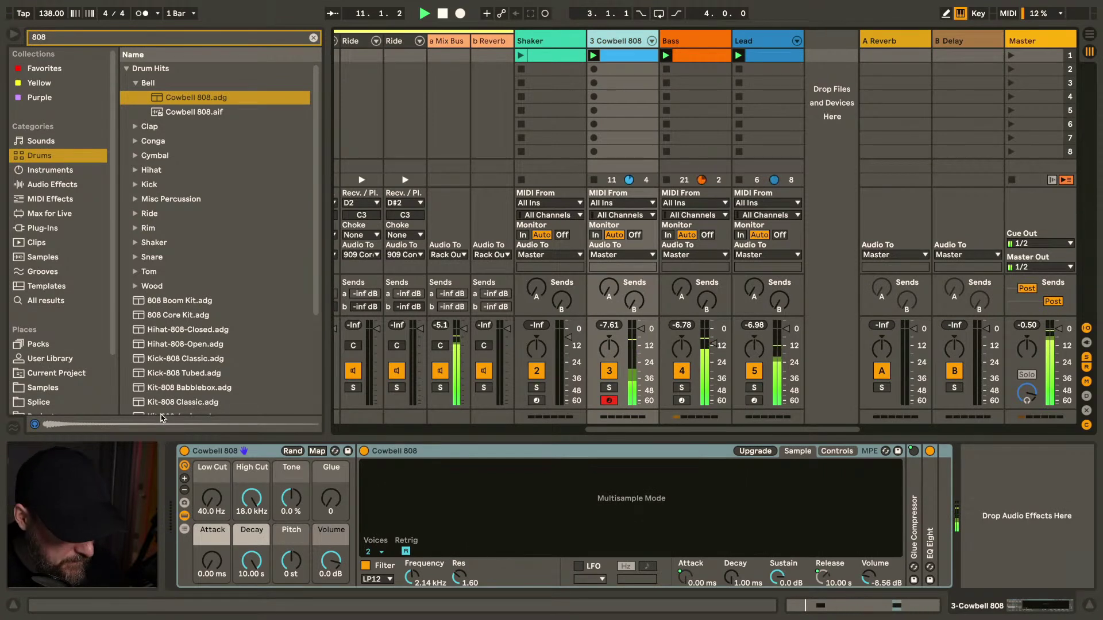
Clear the browser search and add a Drum Buss from the Drive & Color audio effects to the Cowbell 808 track
click(171, 73)
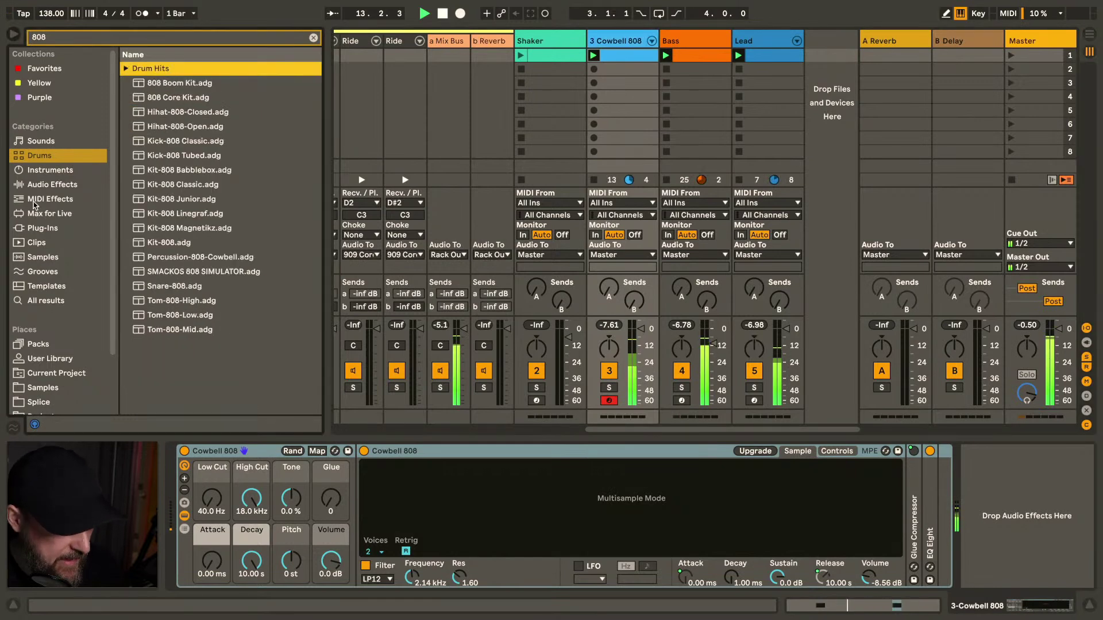
click(50, 185)
click(313, 38)
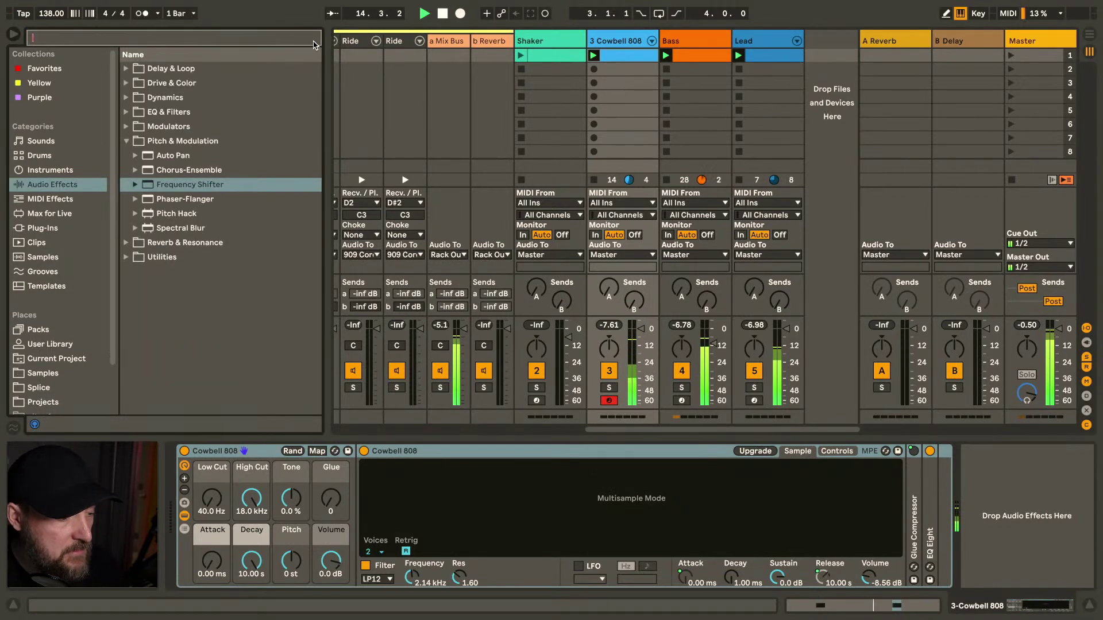
click(170, 99)
key(Up)
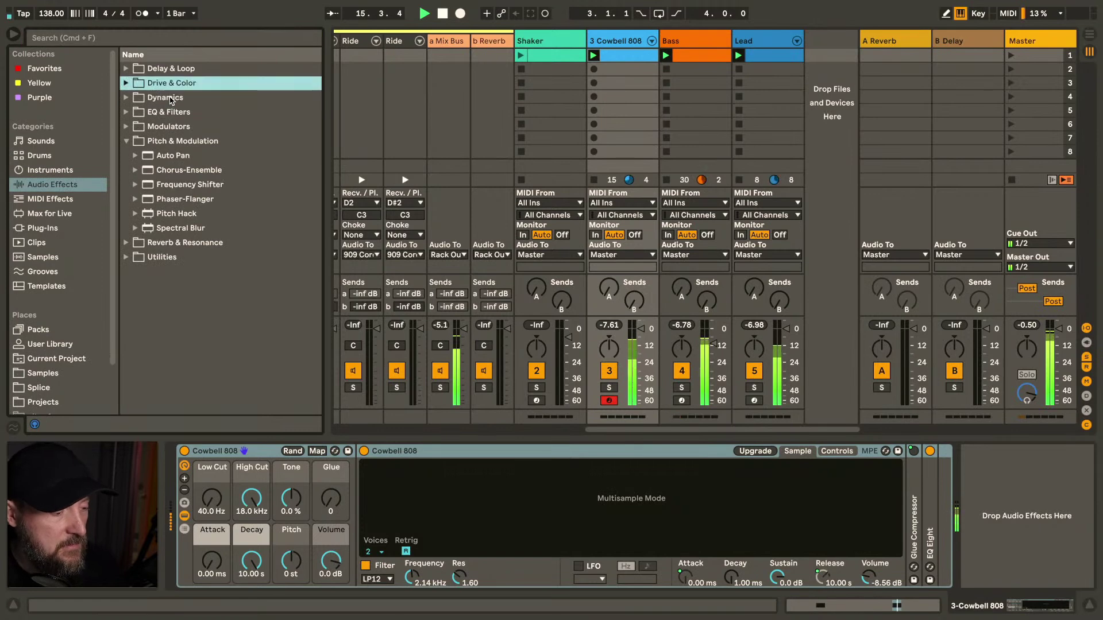
key(Right)
key(Down)
key(Down)
key(Down)
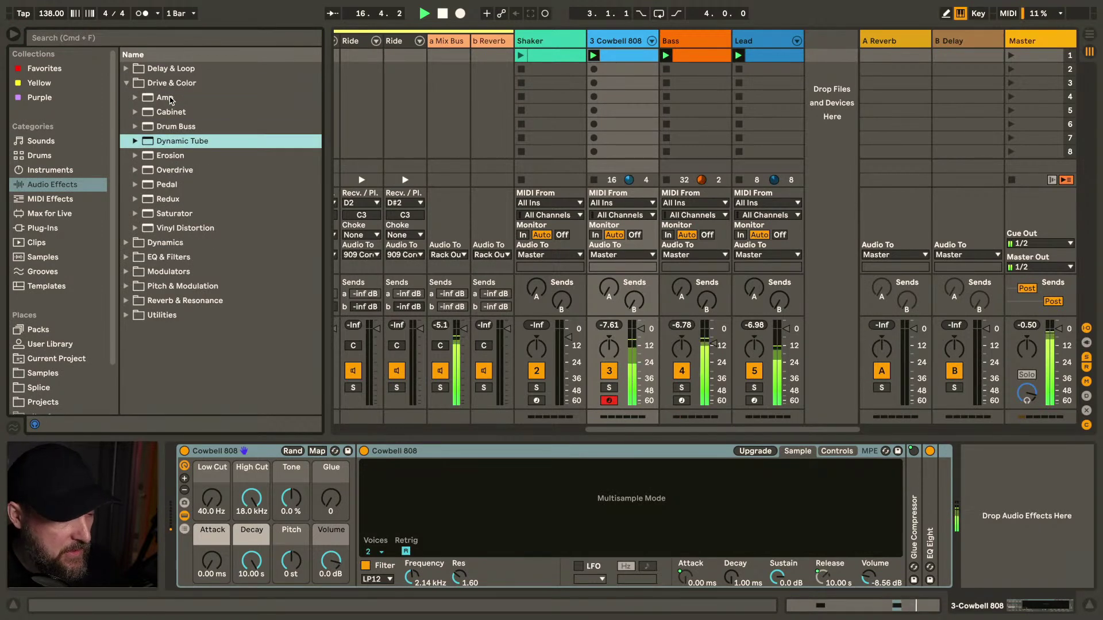
key(Return)
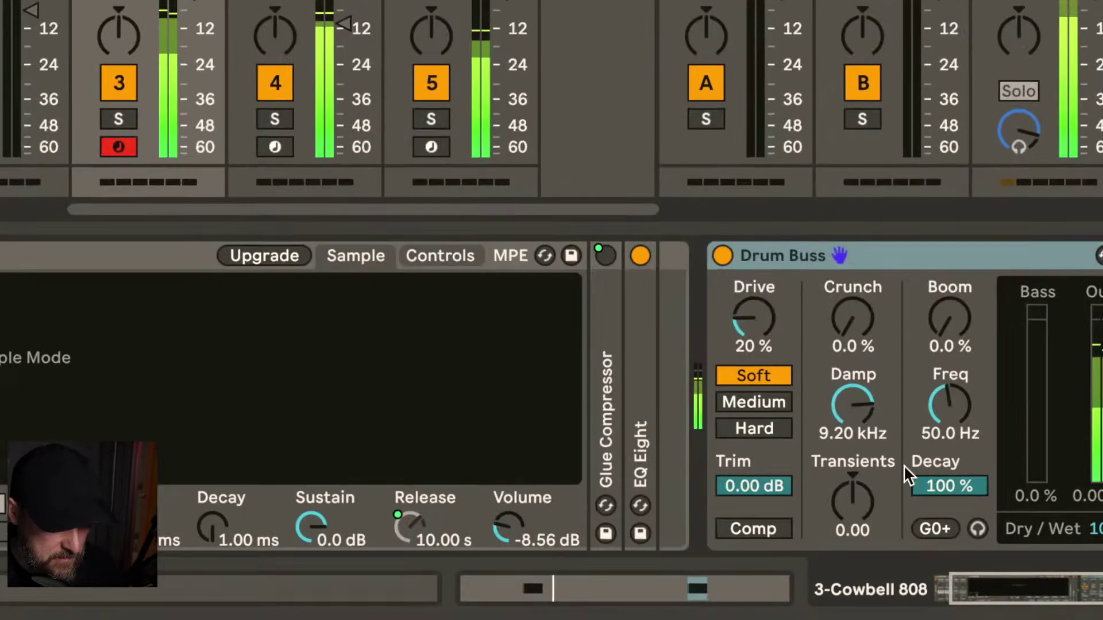
Set the Drum Buss to Hard drive with Comp on, Transients -0.11 and Trim -5.31 dB
click(759, 524)
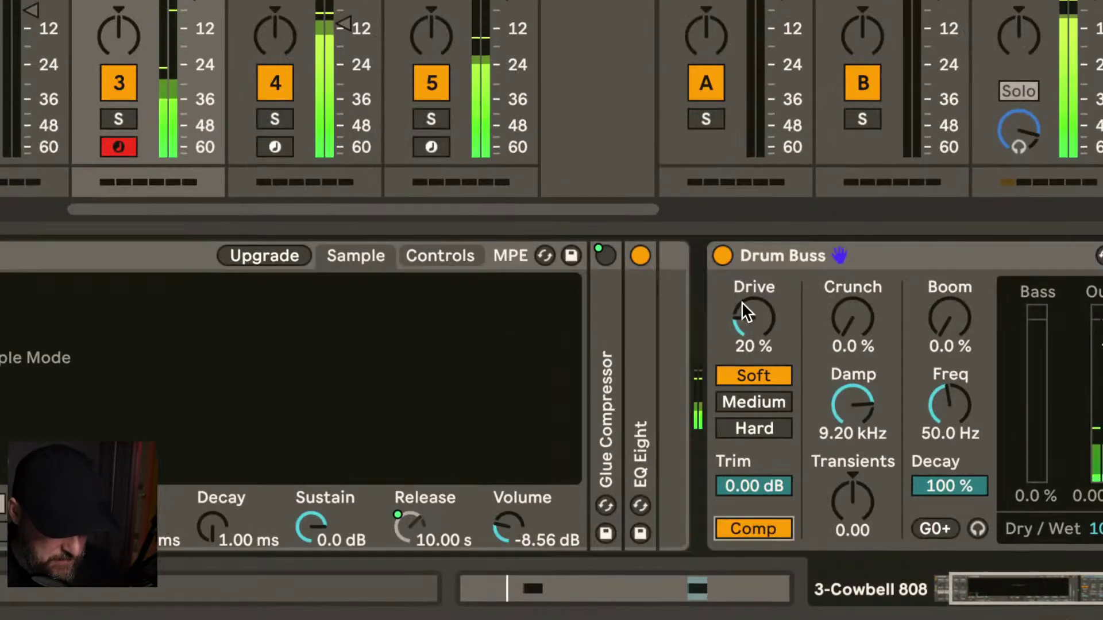
click(746, 425)
mouse_move(853, 499)
mouse_down()
mouse_move(852, 546)
mouse_move(852, 491)
mouse_move(853, 505)
mouse_up()
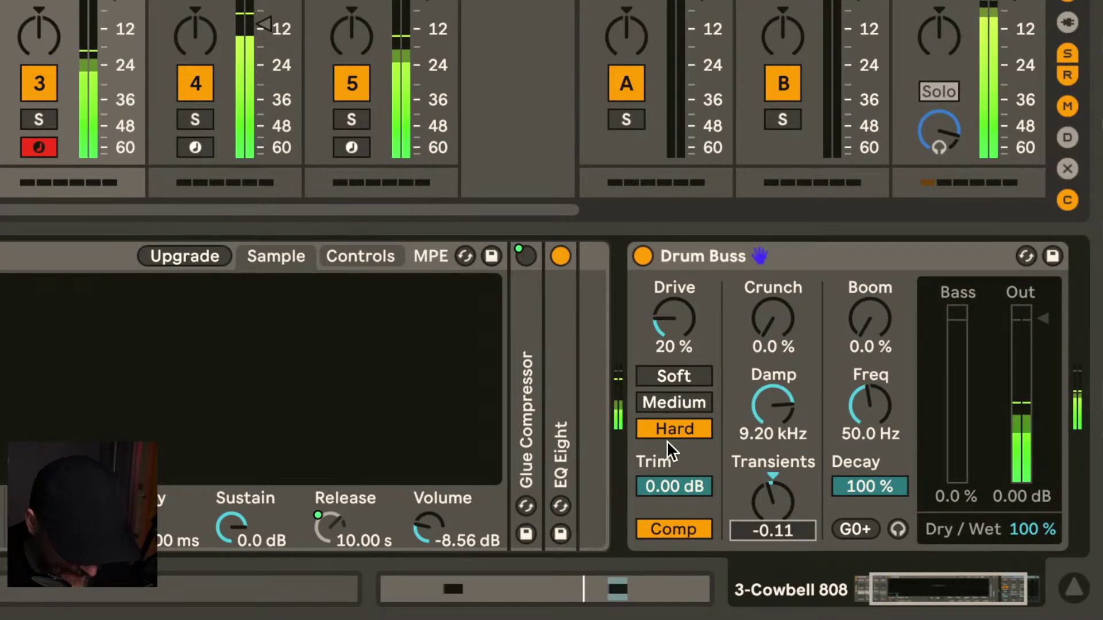
drag(674, 487, 674, 517)
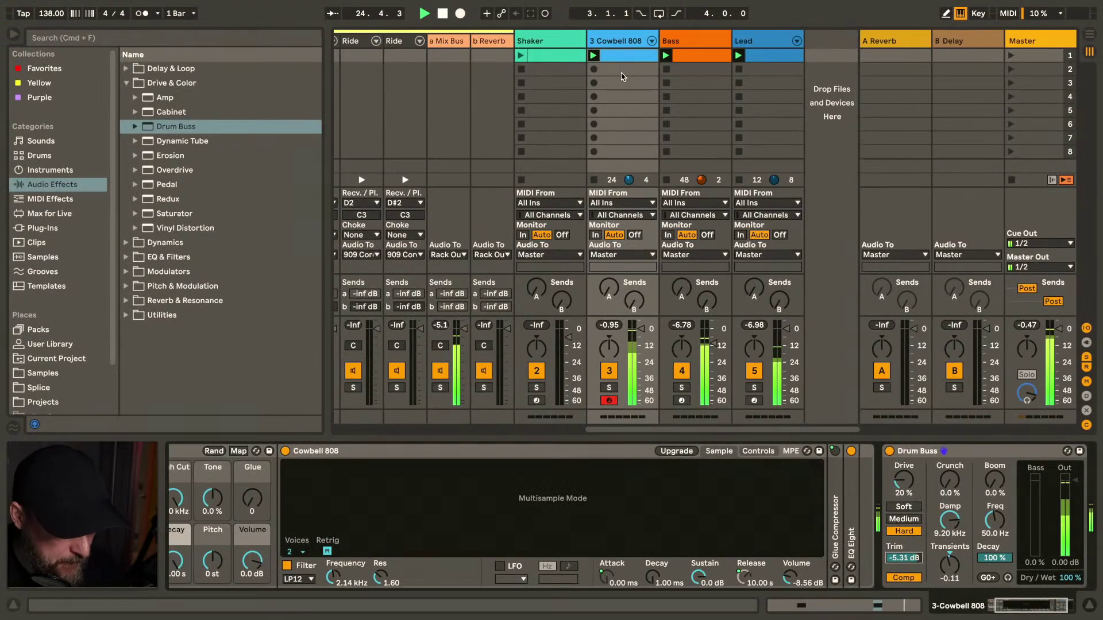
Lower both notes in the cowbell clip by five semitones to F#2
double_click(620, 56)
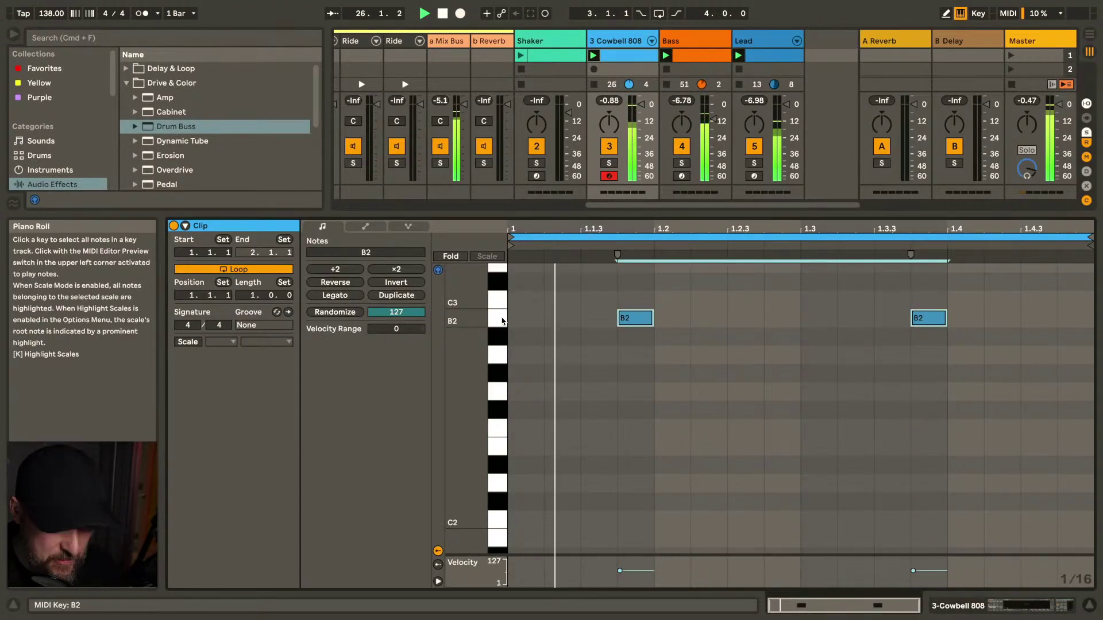
key(Down)
key(Down)
key(Down)
key(Down)
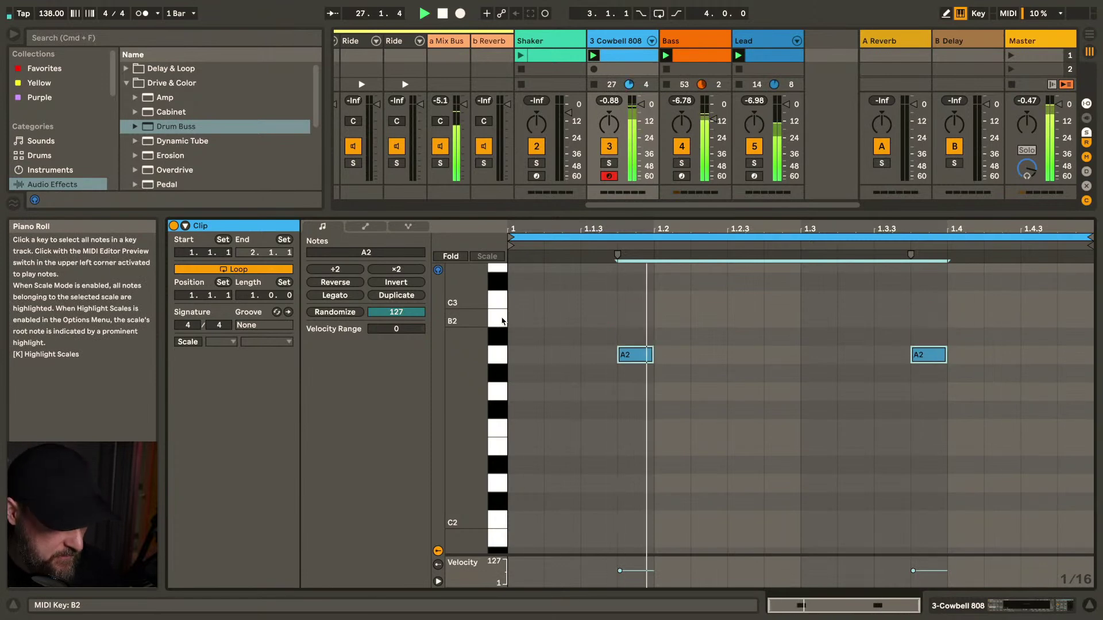
key(Down)
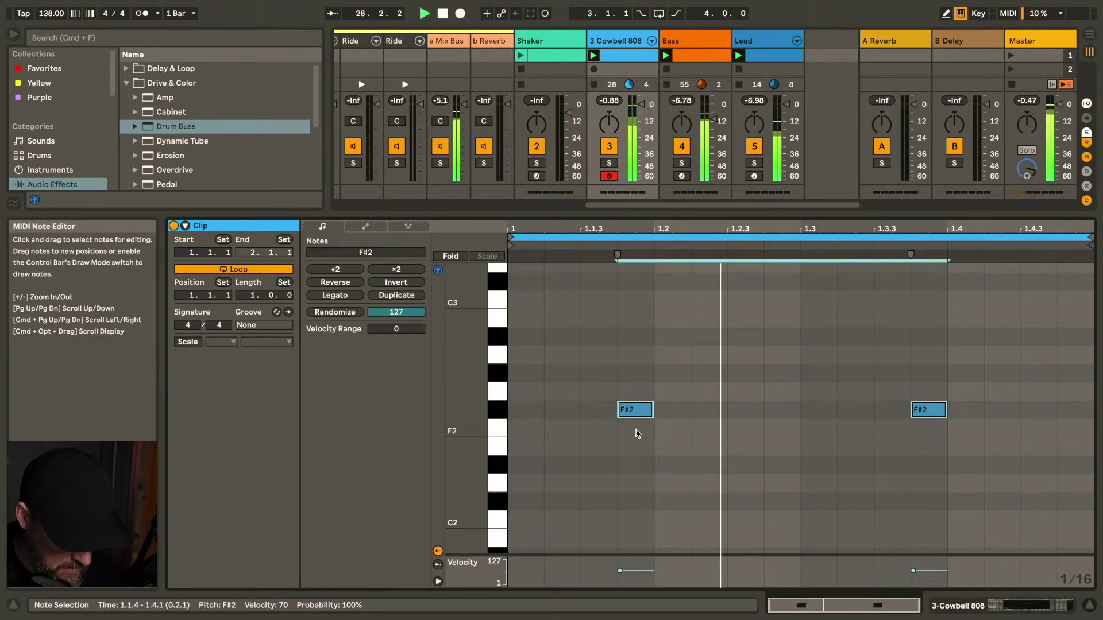
Delete the cowbell's F#2 note at 1.1.4 and lower the Cowbell 808 track's volume slightly
double_click(631, 413)
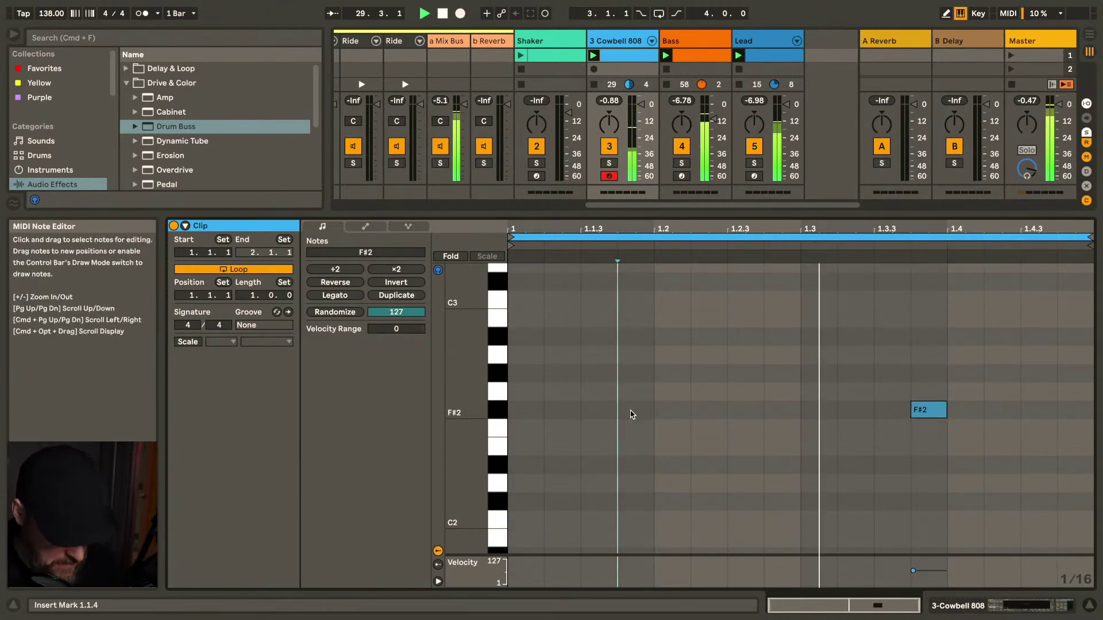
drag(641, 104, 641, 114)
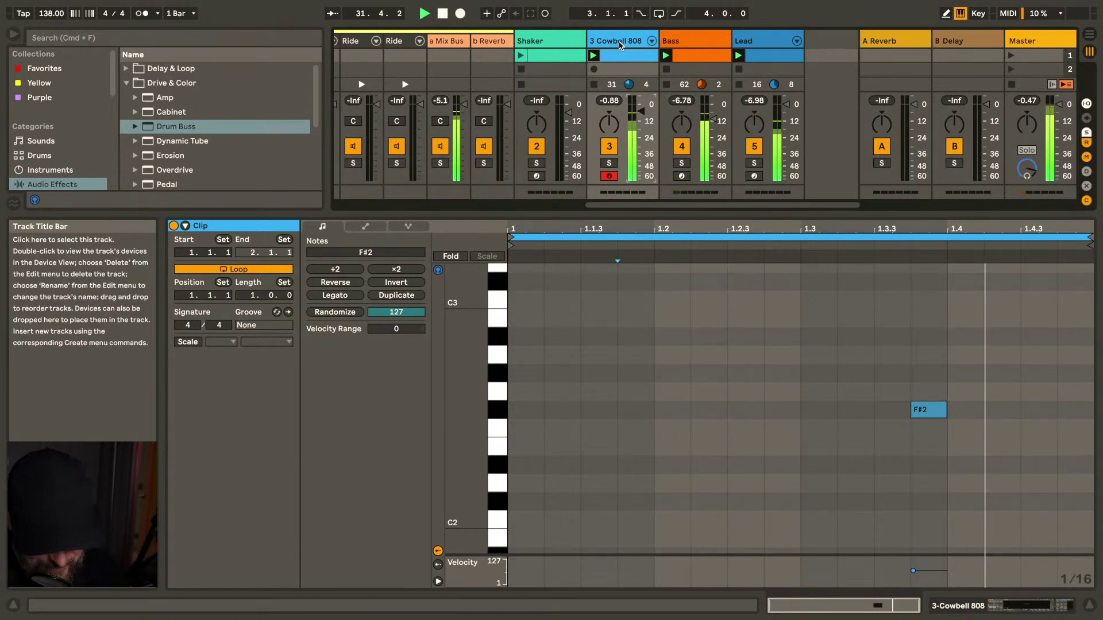
Unfold the Cowbell 808 track's chain, detune its sampler to -24 ct and switch off the sampler's filter
double_click(620, 45)
click(651, 41)
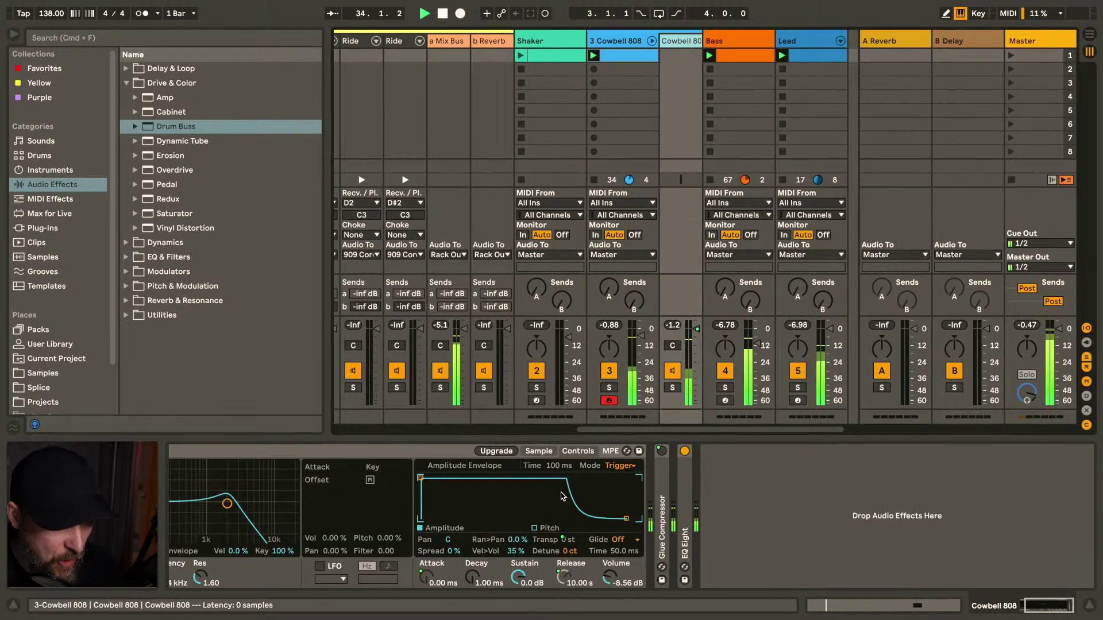
drag(549, 551, 548, 556)
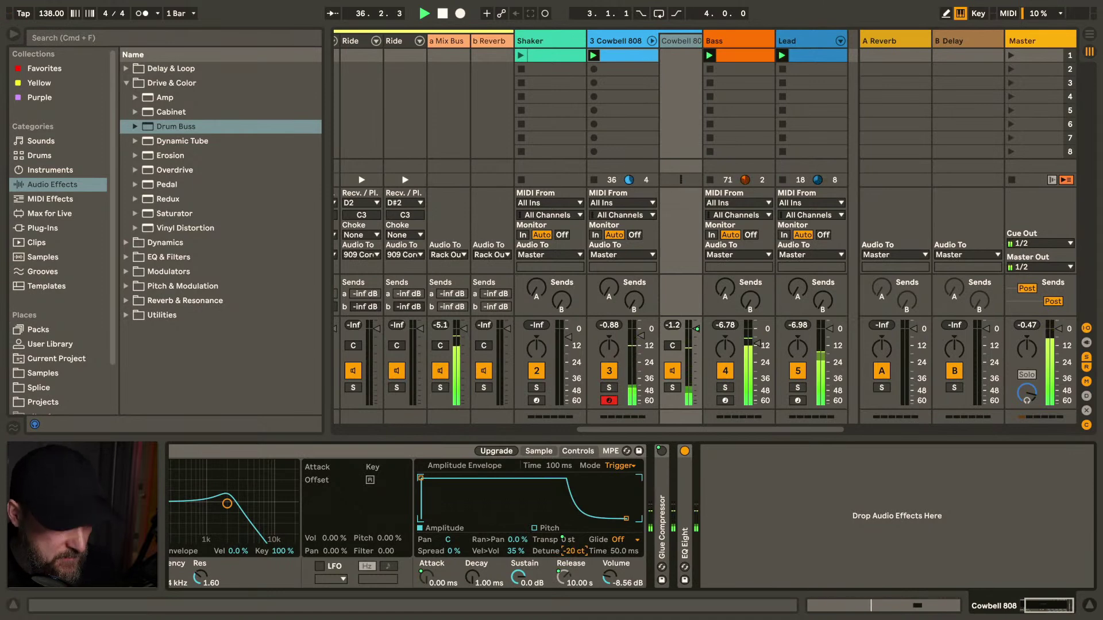
drag(549, 556, 549, 558)
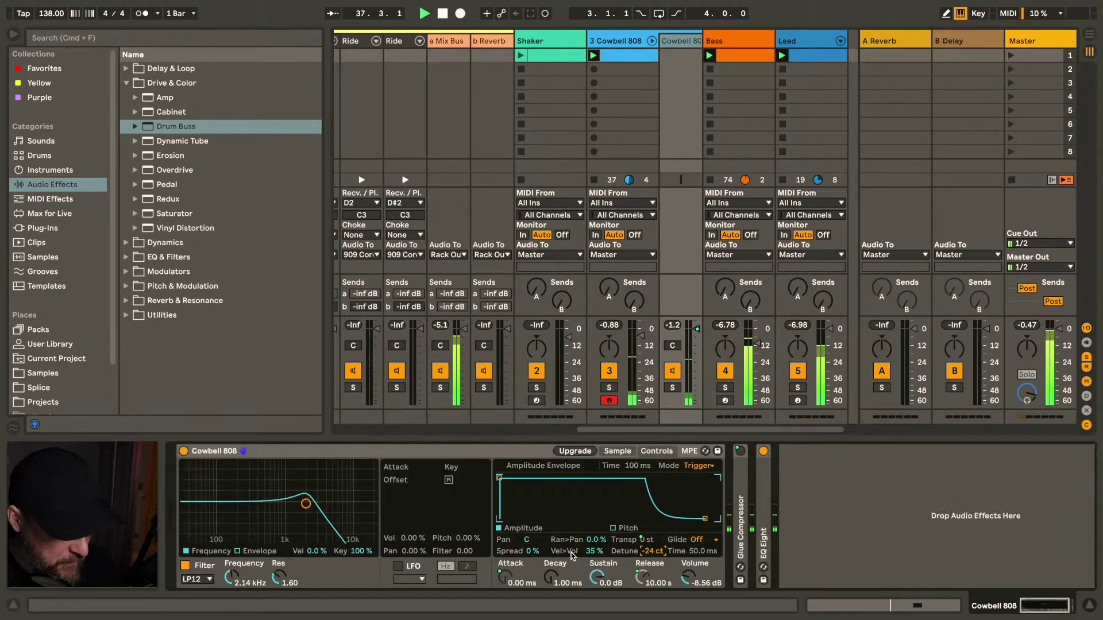
click(185, 566)
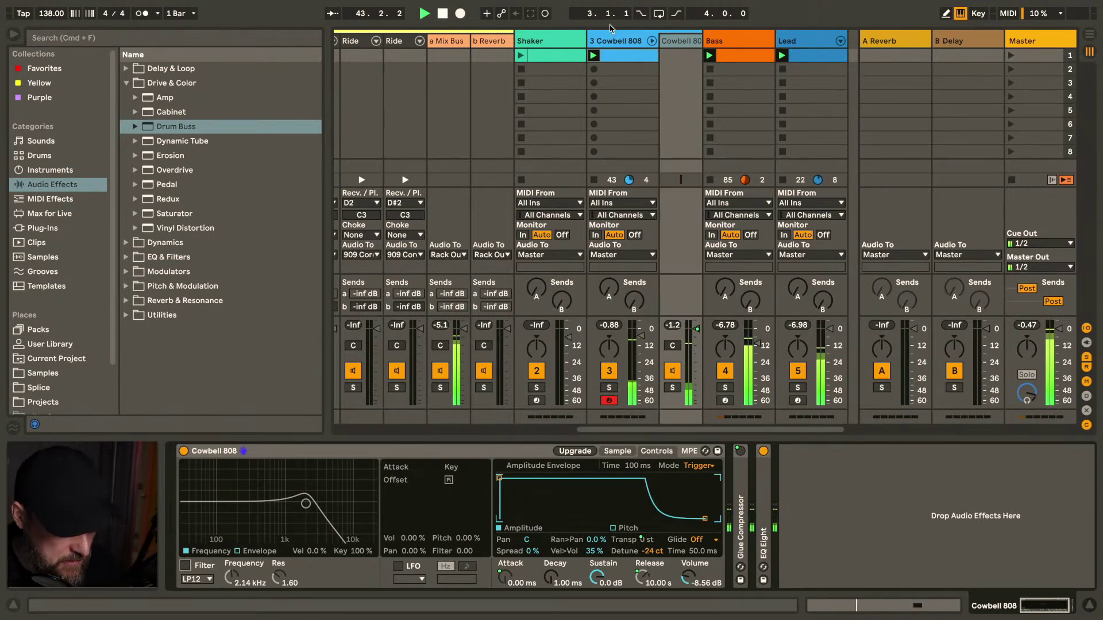
Lower the remaining cowbell note an octave to F#1 and move it from beat 3 to 1.1.4
double_click(619, 64)
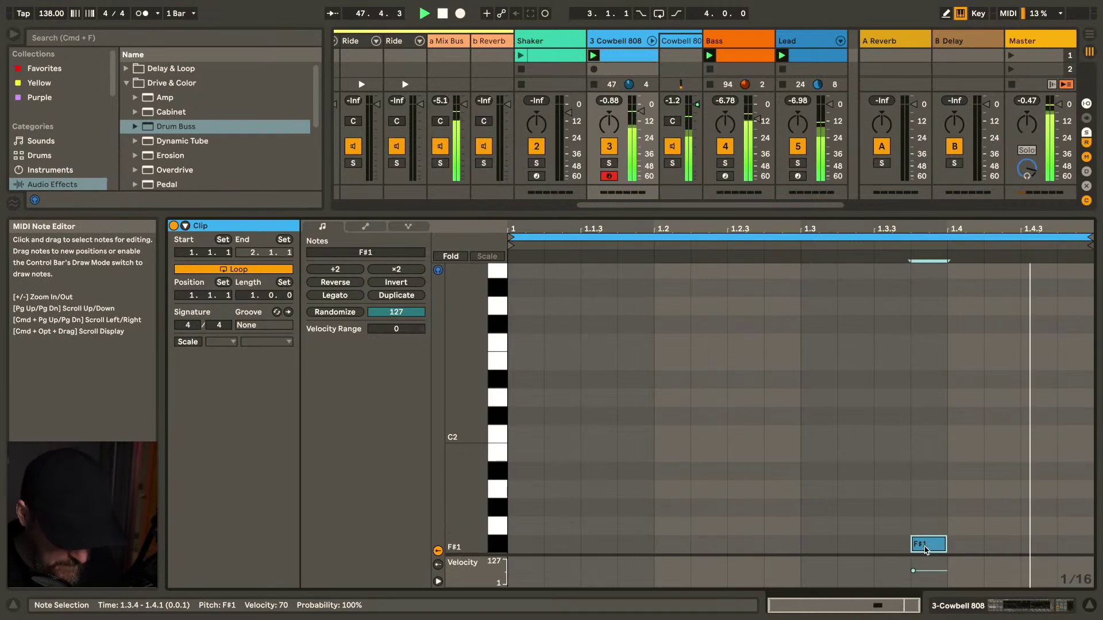
key(Left)
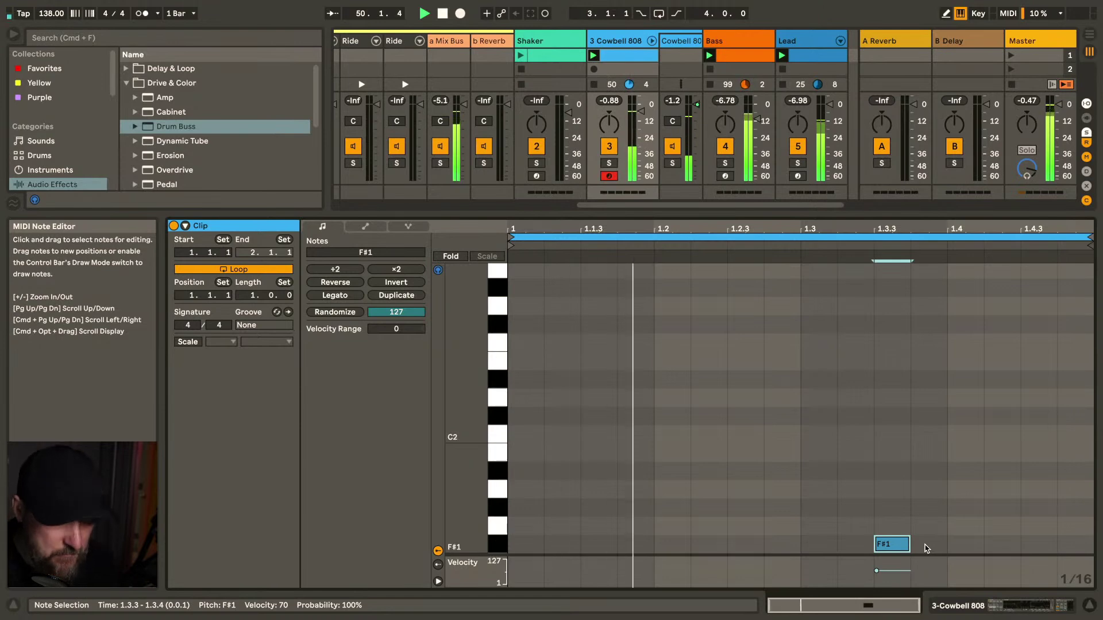
key(Left)
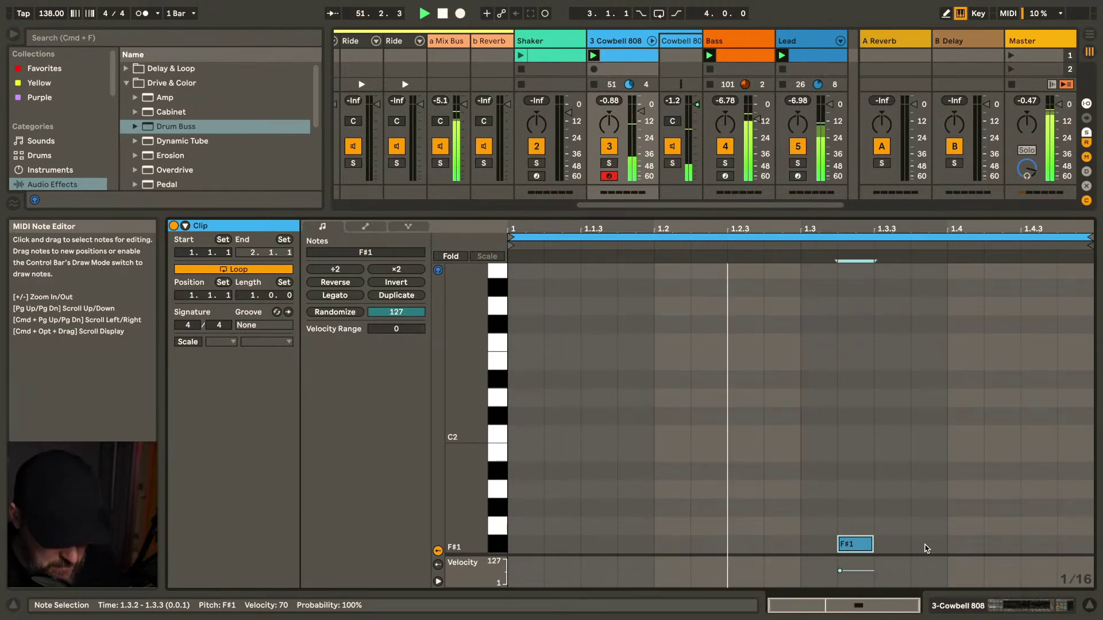
key(Left)
key(Left)
key(Left)
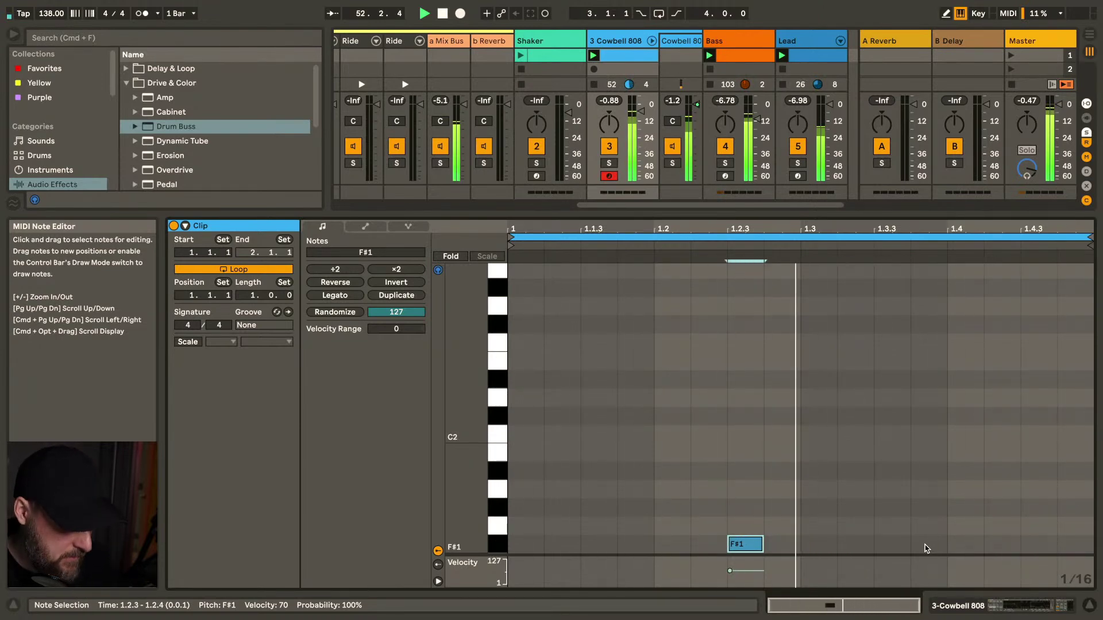
key(Left)
key(Left)
key(Left)
key(Left)
key(Right)
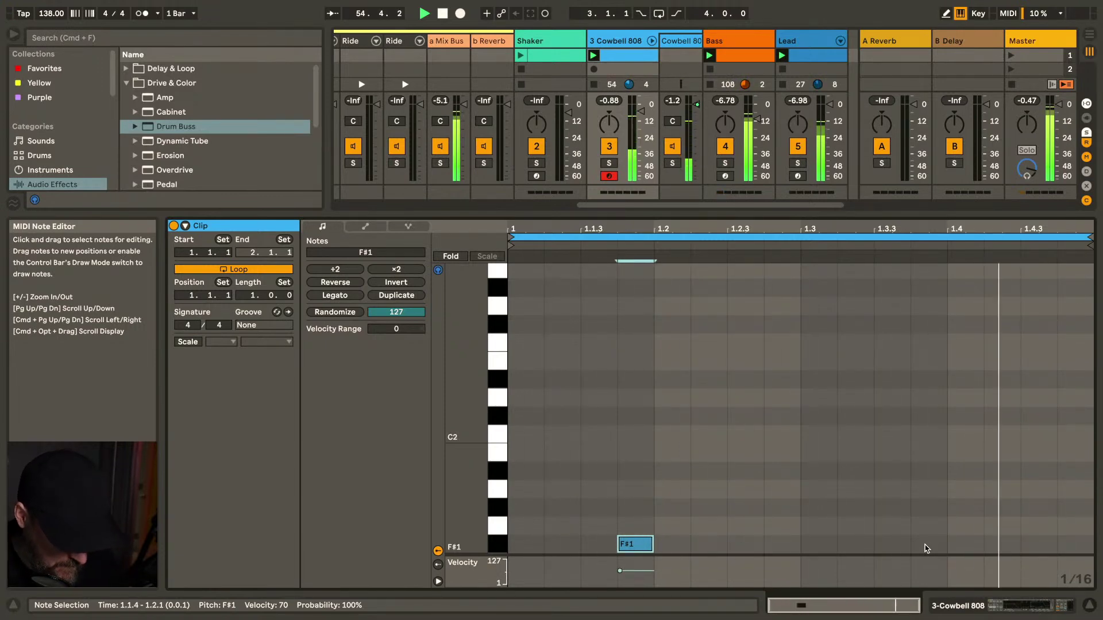
key(Page_Down)
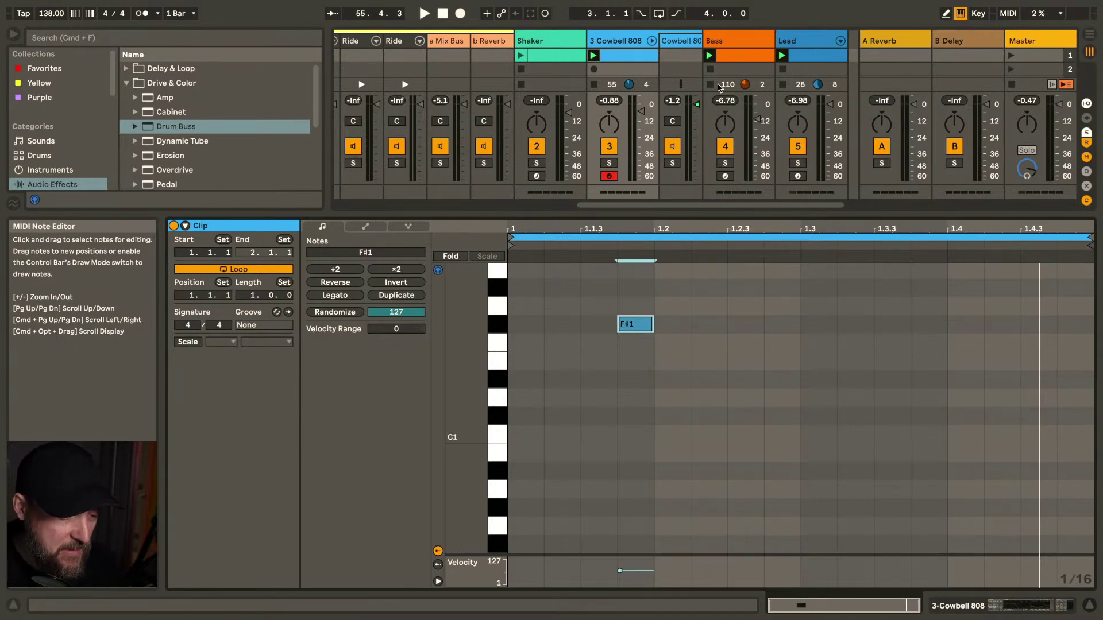
Audition the cowbell with the playing track and remove the Drum Buss from the Cowbell 808 track
click(618, 40)
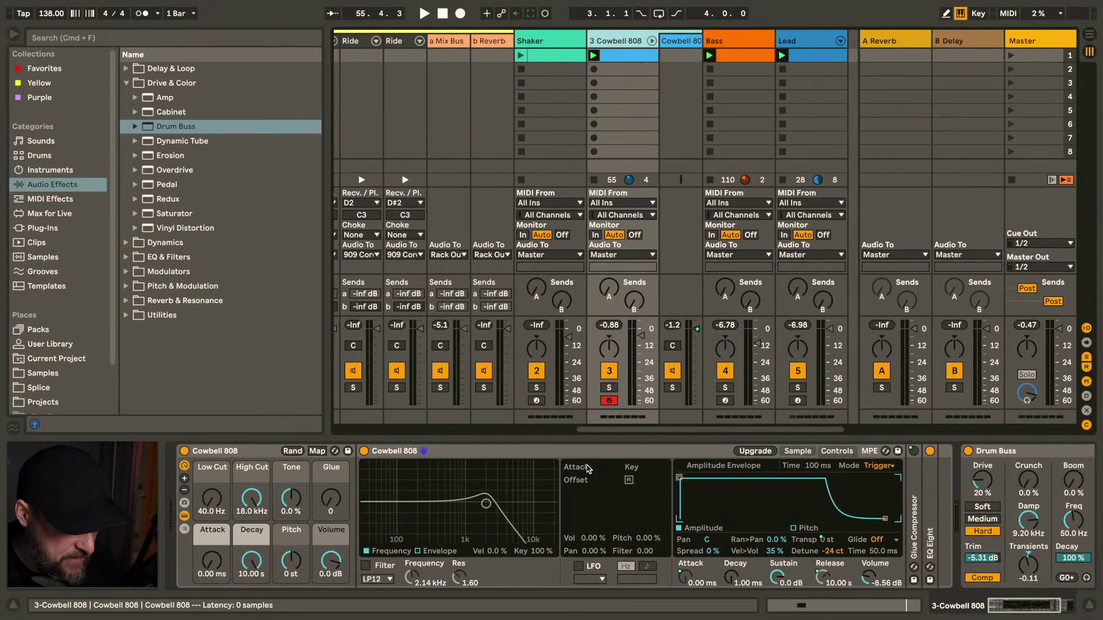
key(space)
scroll(702, 506, right, 3)
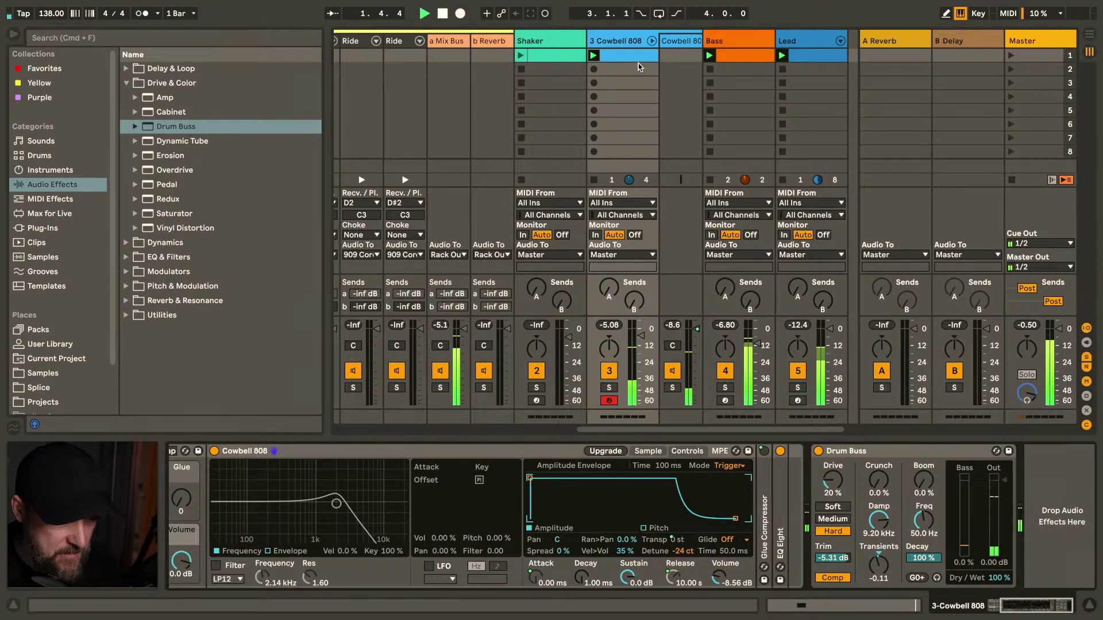
click(612, 51)
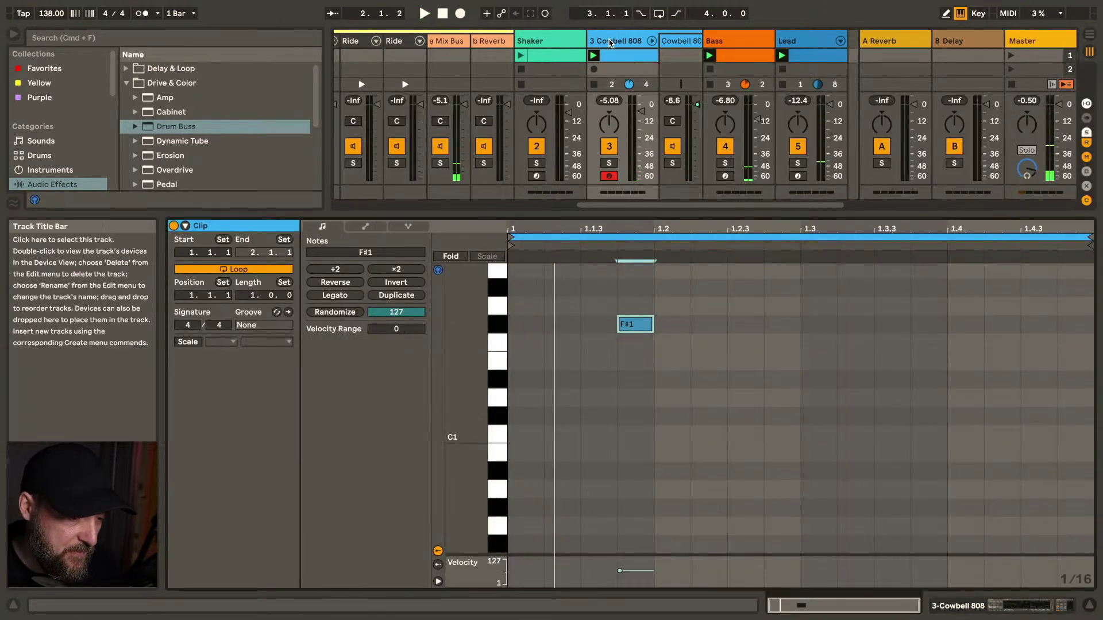
click(610, 41)
scroll(821, 478, right, 1)
click(862, 452)
key(Delete)
Add Overdrive to the Cowbell 808 track and set Drive to 85 %, Tone to 60 % and Dynamics to 73 % during playback
click(162, 161)
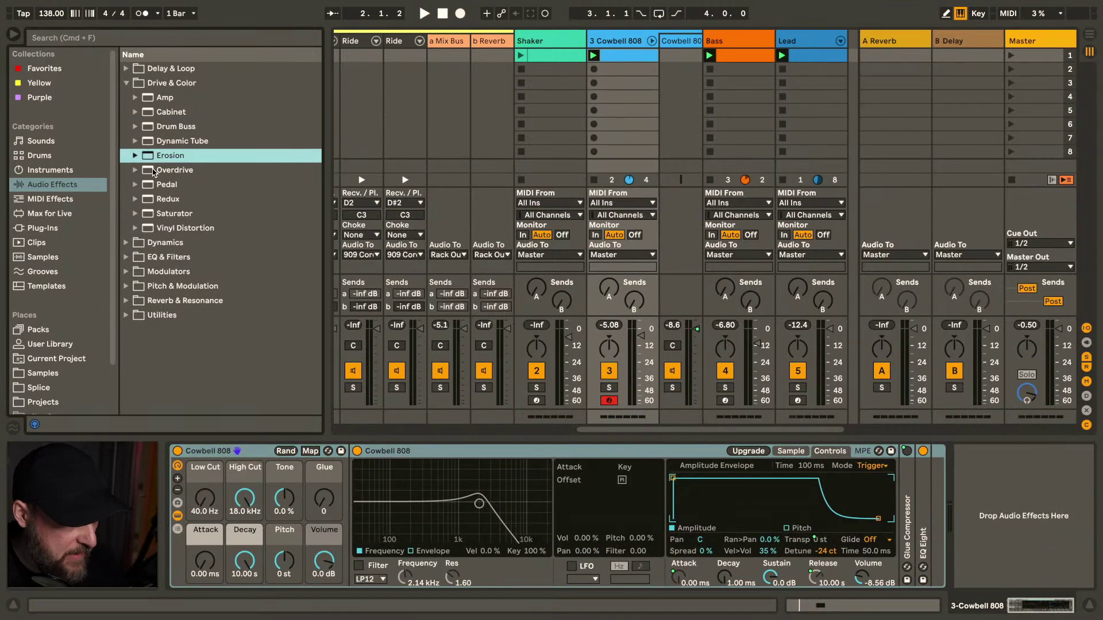
click(158, 173)
key(space)
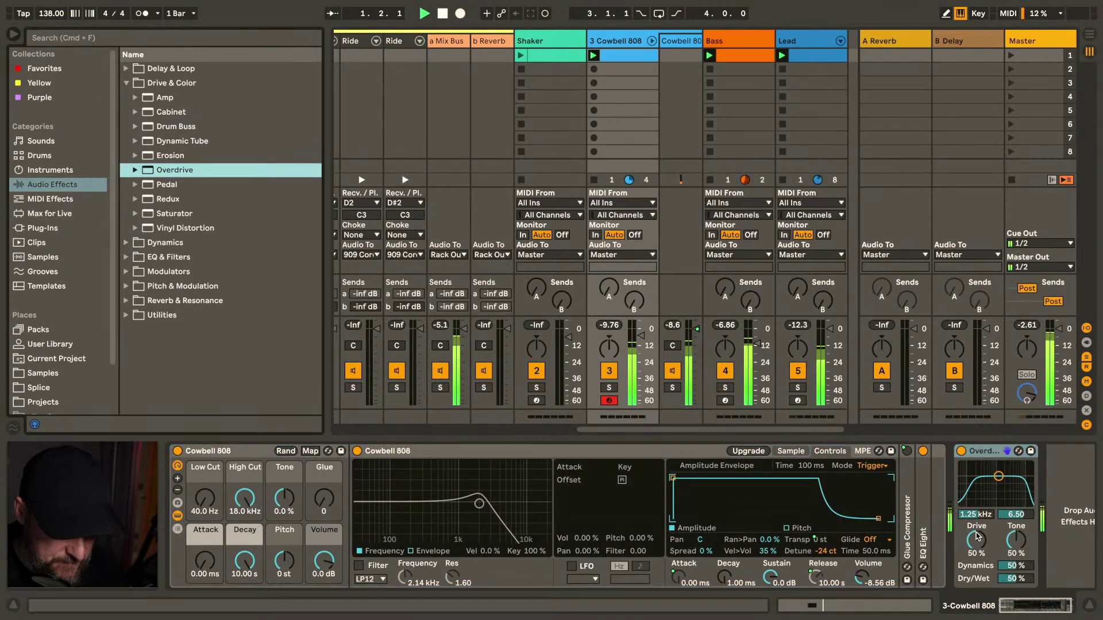
key(Return)
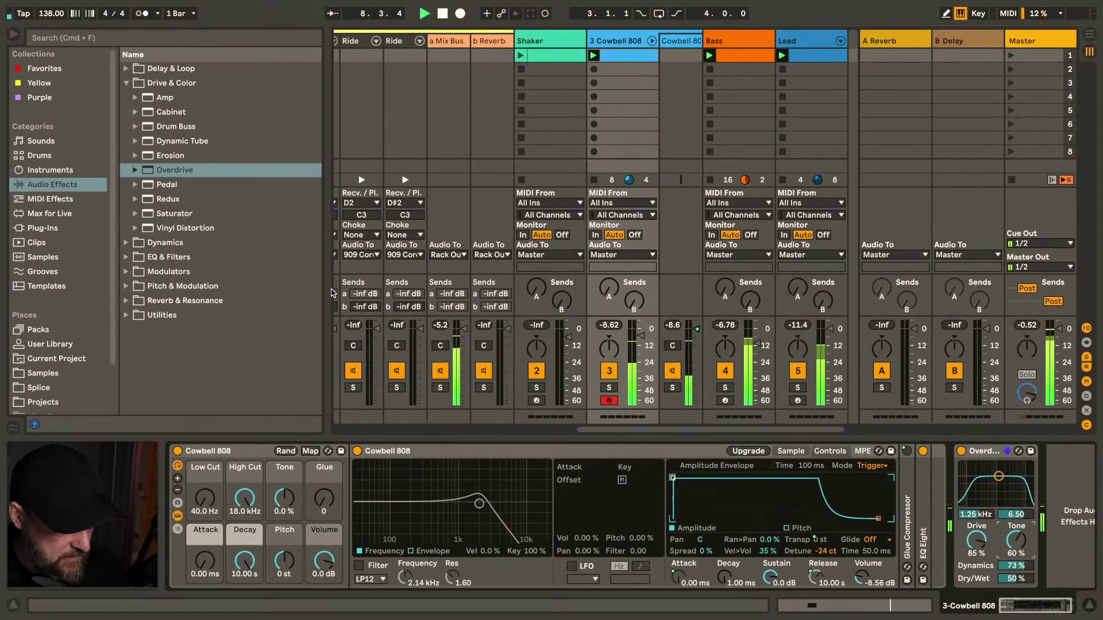
Add a Reverb after the Overdrive on the Cowbell 808 track and raise its decay time to about 17.7 s
click(172, 142)
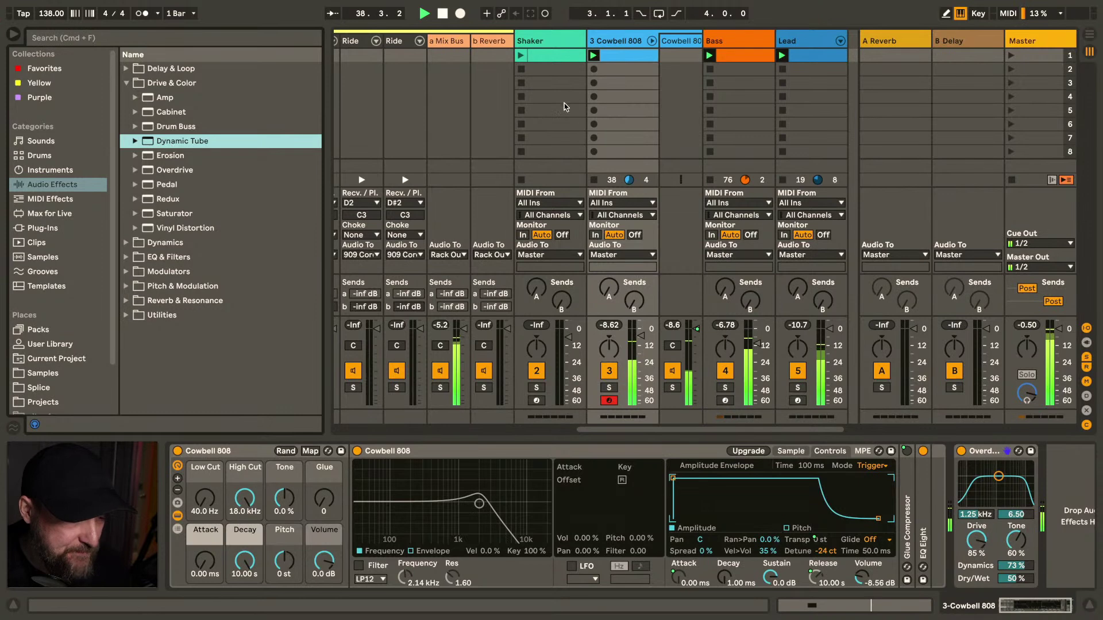
click(639, 41)
scroll(675, 491, right, 2)
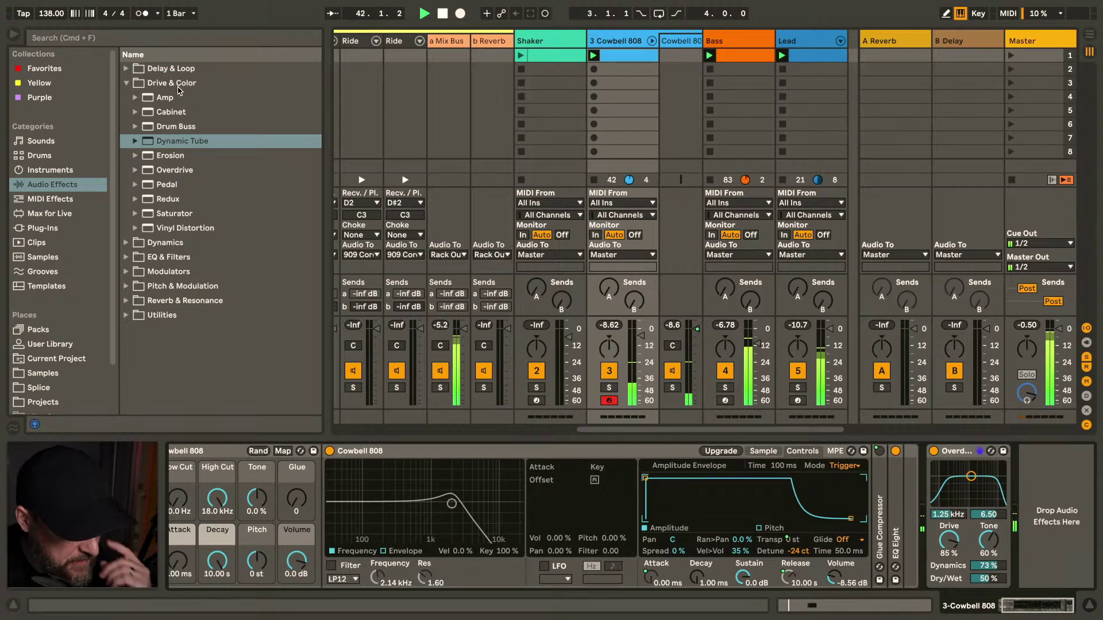
click(178, 85)
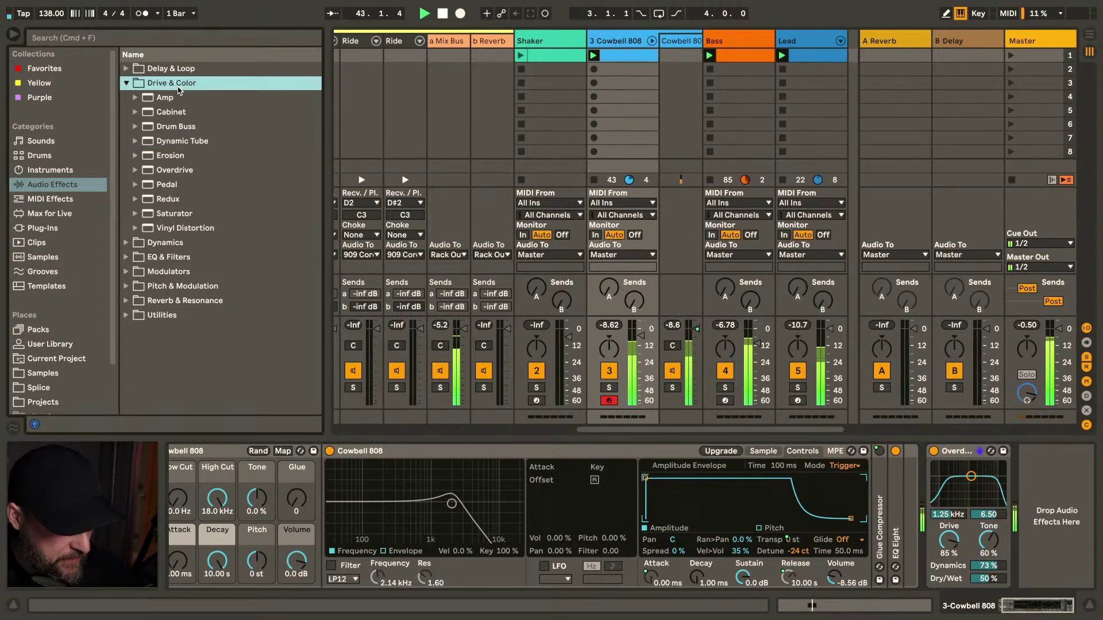
click(164, 300)
key(Right)
key(Down)
key(Down)
key(Down)
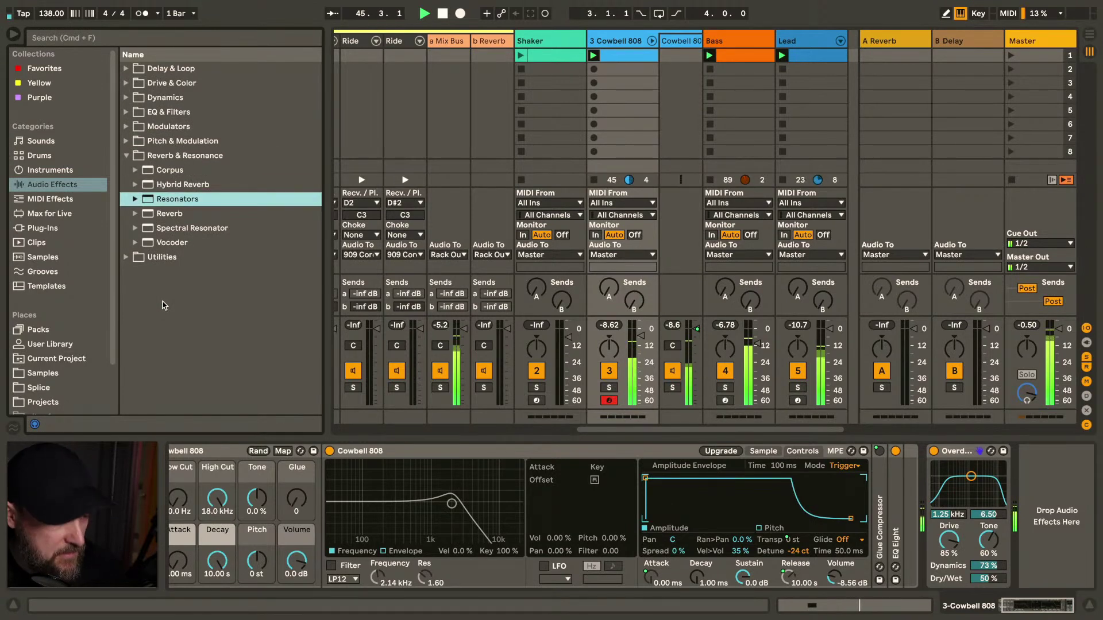
key(Down)
key(Return)
drag(921, 570, 921, 540)
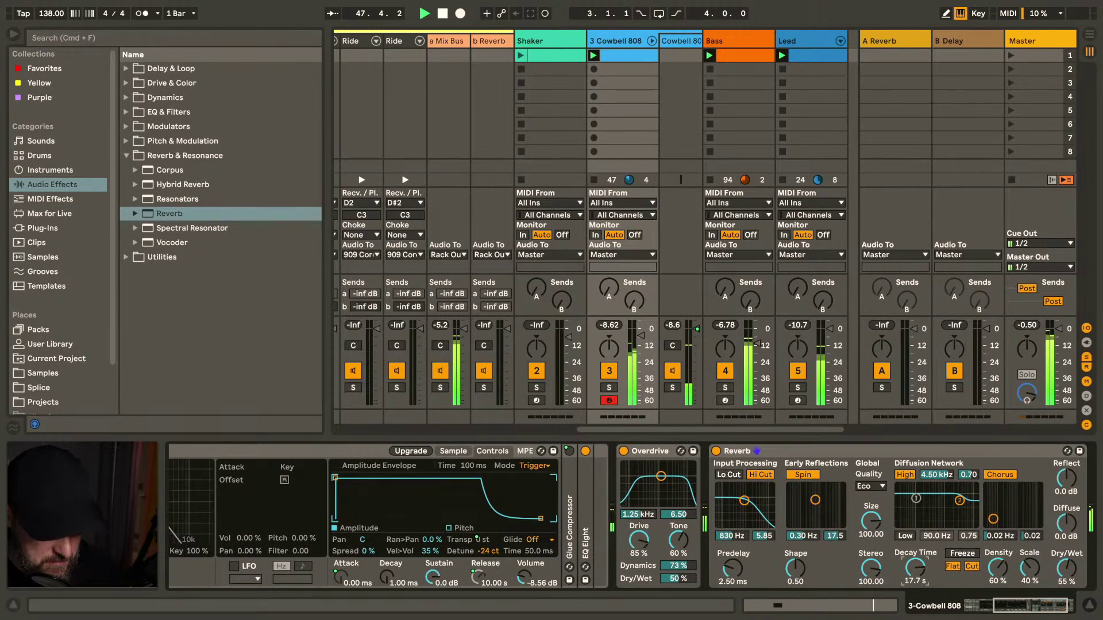
scroll(803, 537, right, 3)
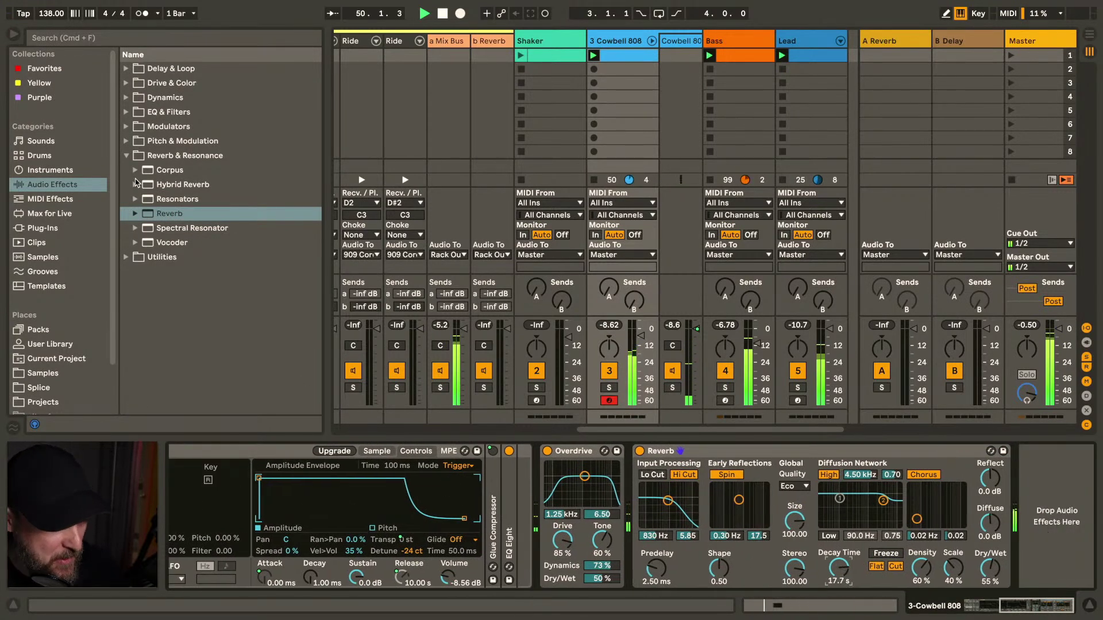
Add a second Overdrive after the Reverb on the Cowbell 808 track, with its filter frequency at about 3.12 kHz
click(168, 102)
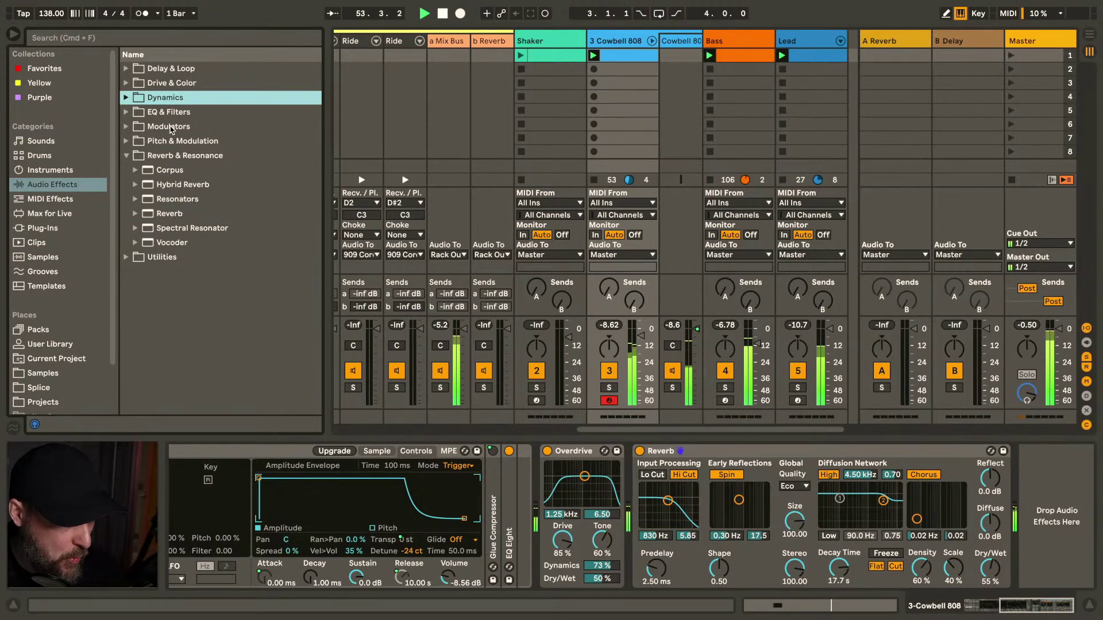
key(Up)
key(Down)
key(Down)
key(Down)
key(Down)
key(Down)
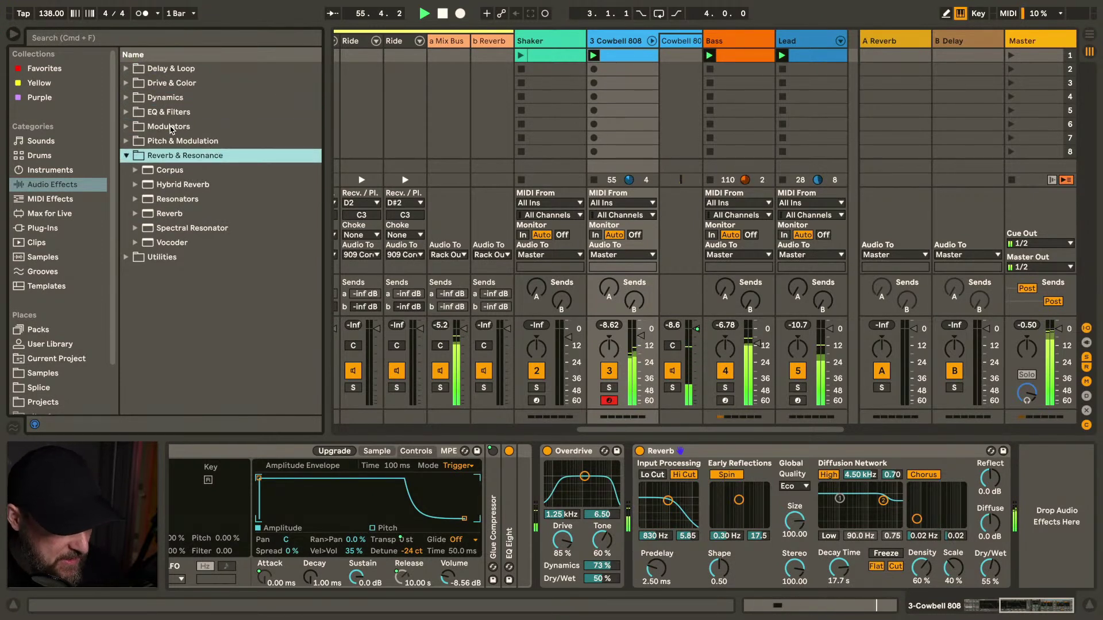
key(Up)
key(Up)
key(Up)
key(Up)
key(Up)
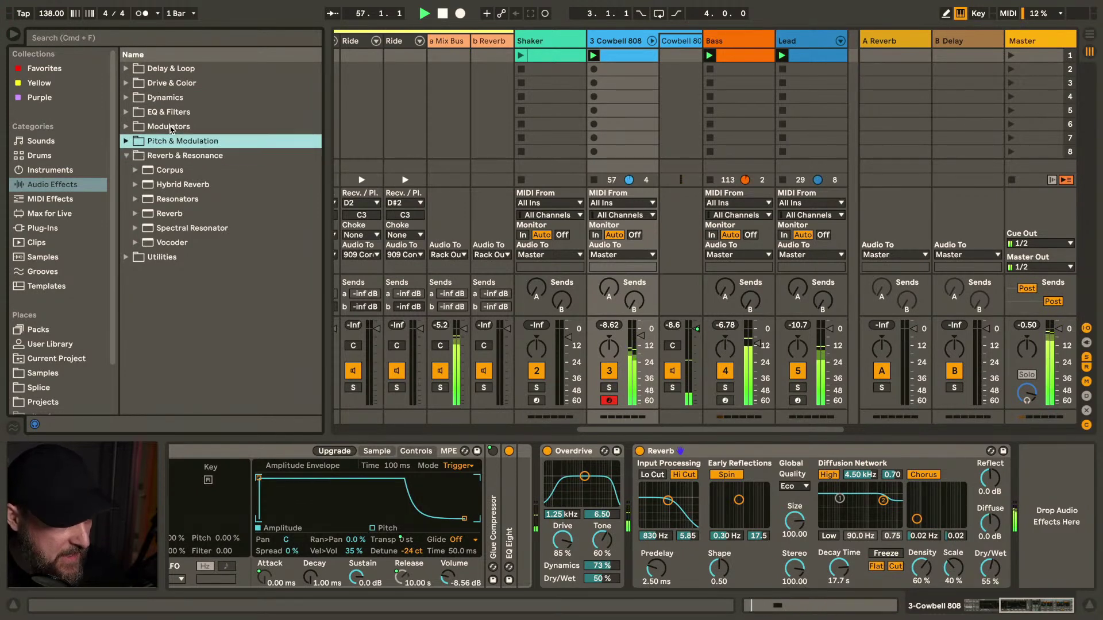
key(Right)
key(Down)
key(Down)
key(Down)
key(Down)
key(Down)
key(Down)
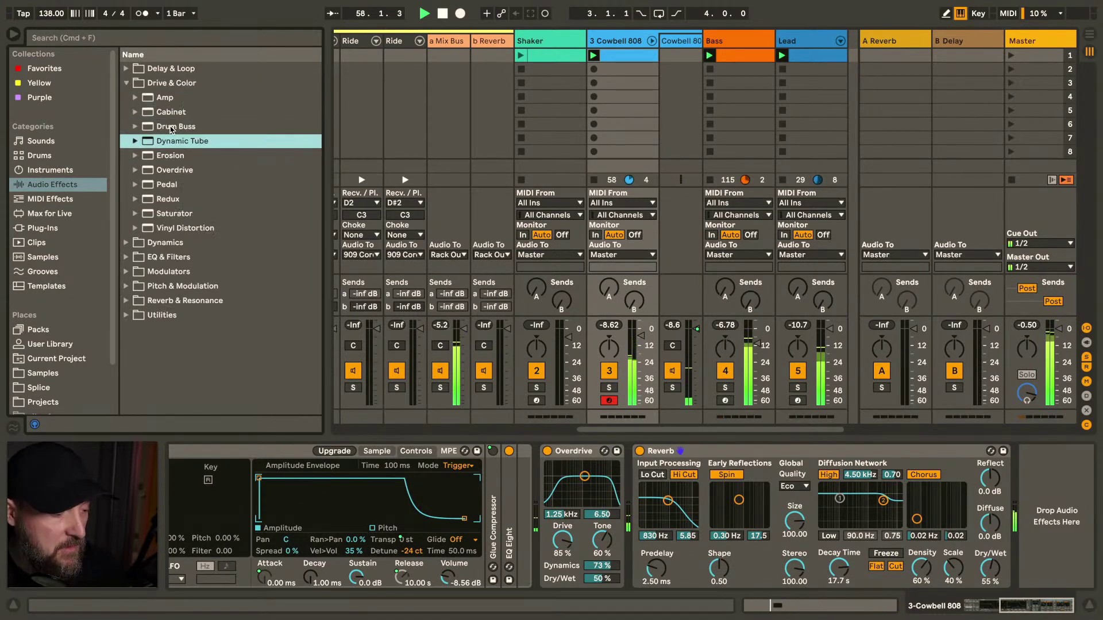
key(Return)
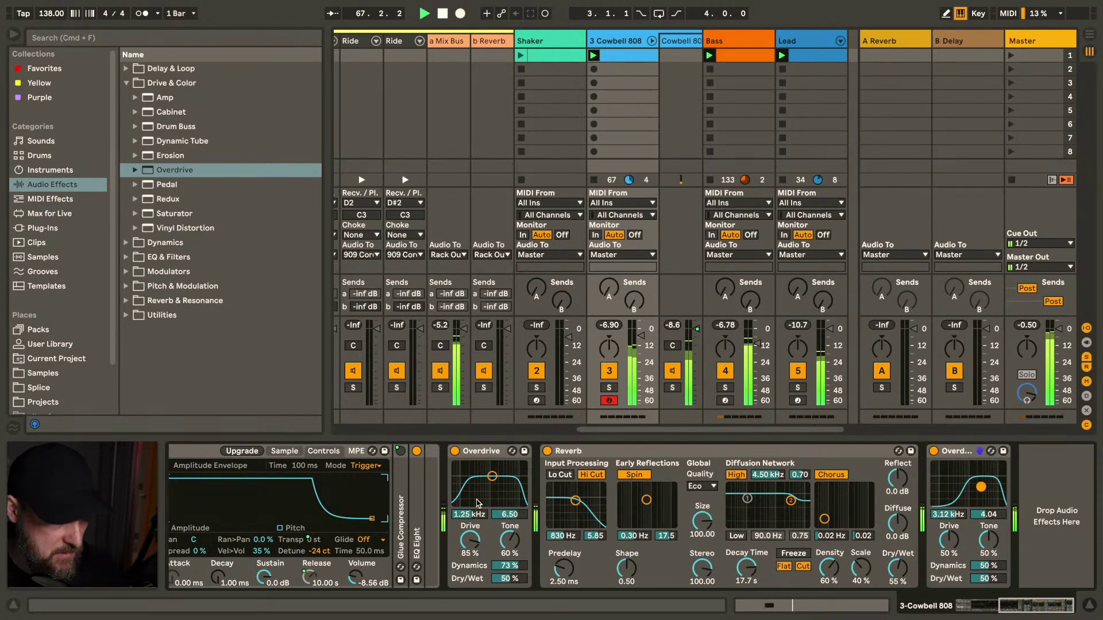
Lower the note in the Cowbell 808 clip an octave to F#0 and move it to 1.1.1
scroll(604, 545, left, 10)
scroll(464, 588, up, 3)
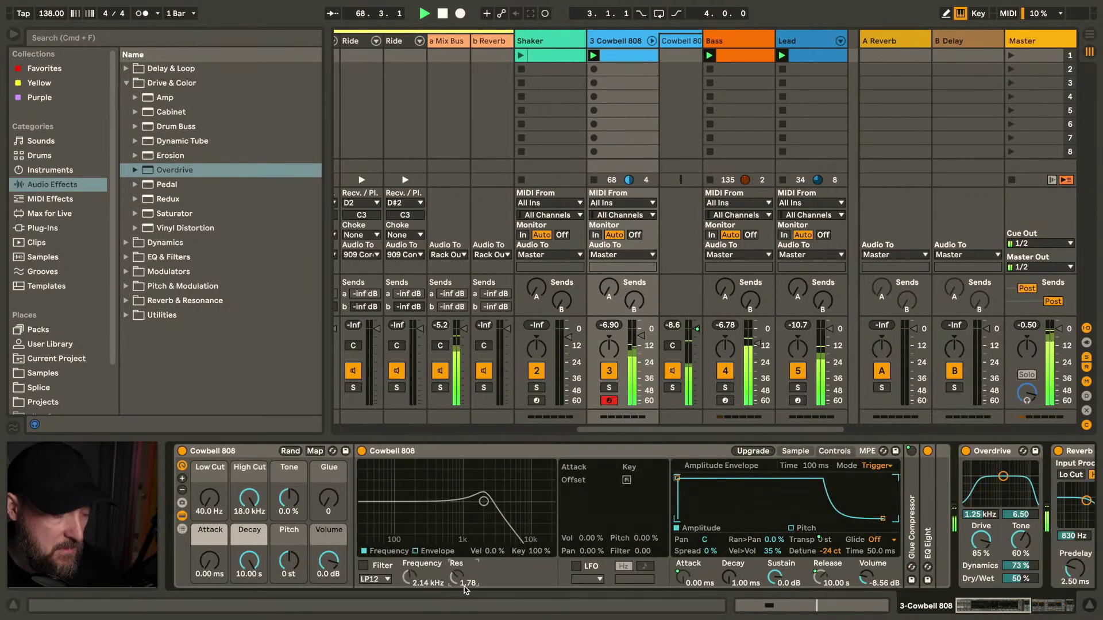
key(shift+Tab)
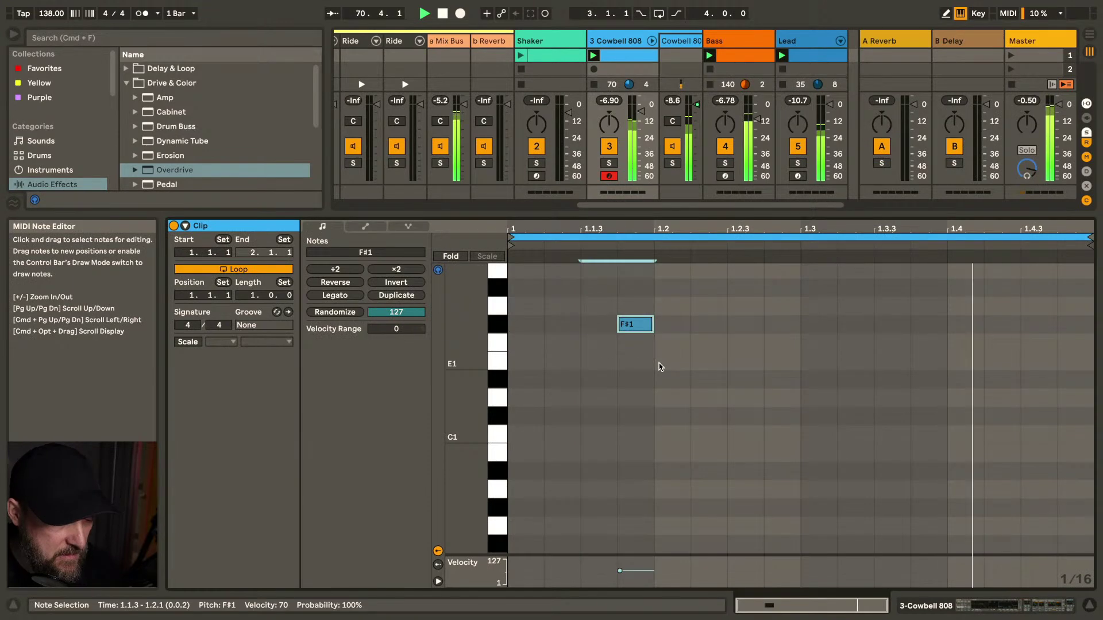
key(shift+Down)
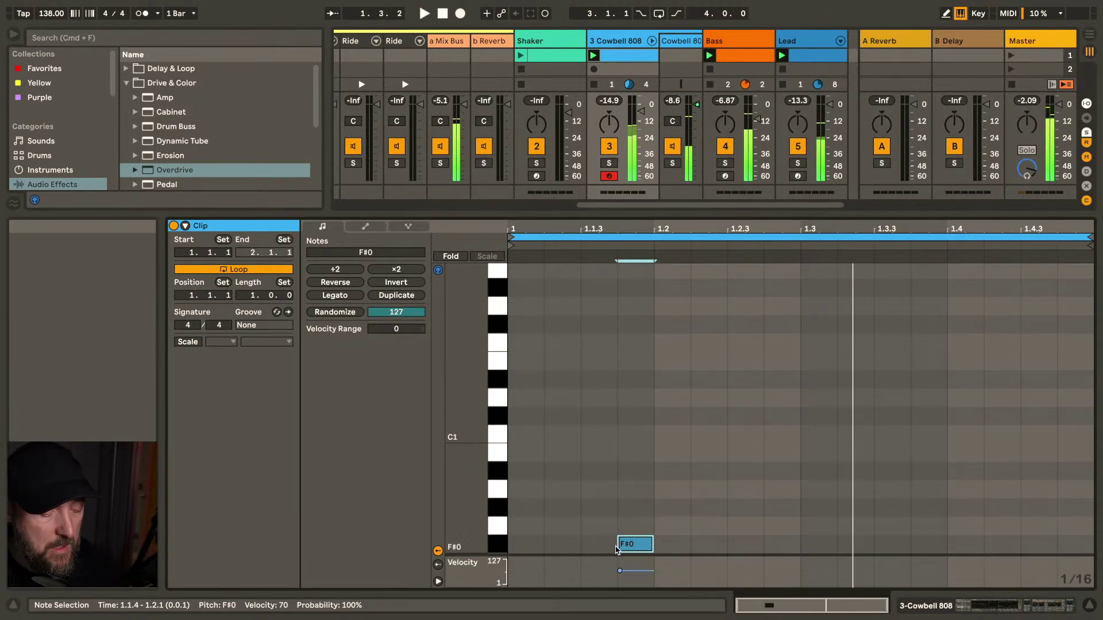
drag(636, 544, 527, 549)
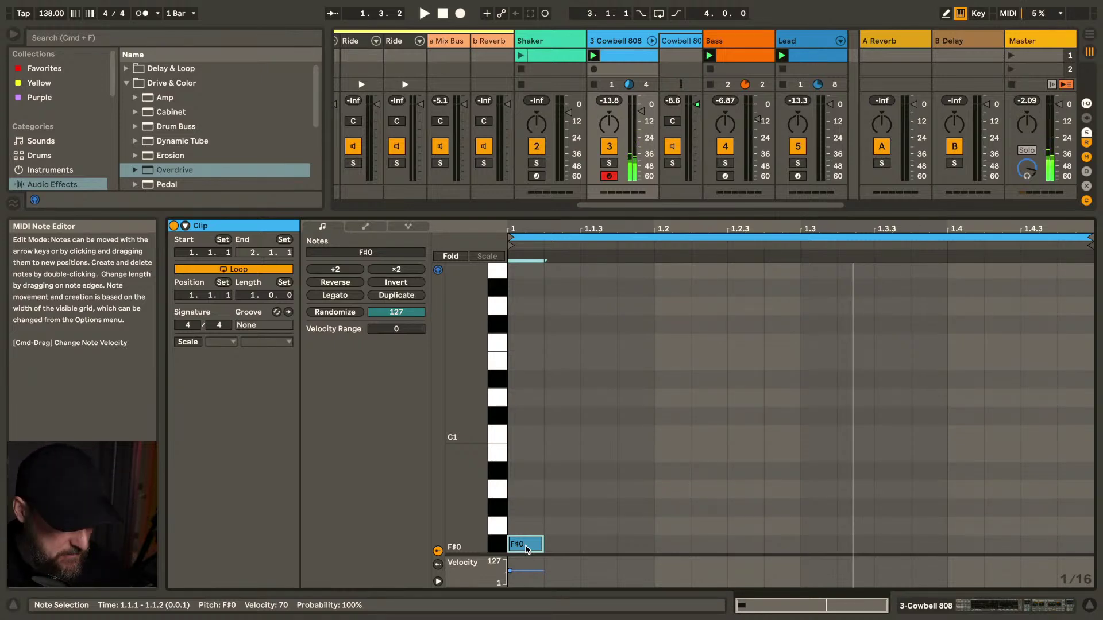
Stop the Cowbell 808 clip and raise the Filter 1 frequency of the Lead track's Analog to about 7.8 kHz
click(593, 85)
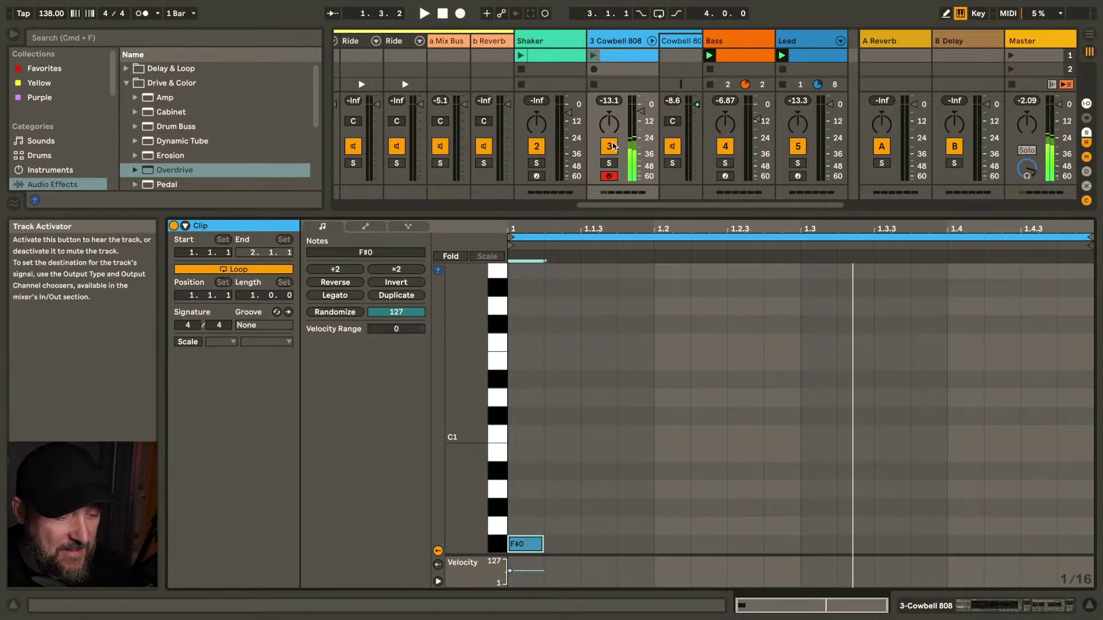
click(805, 41)
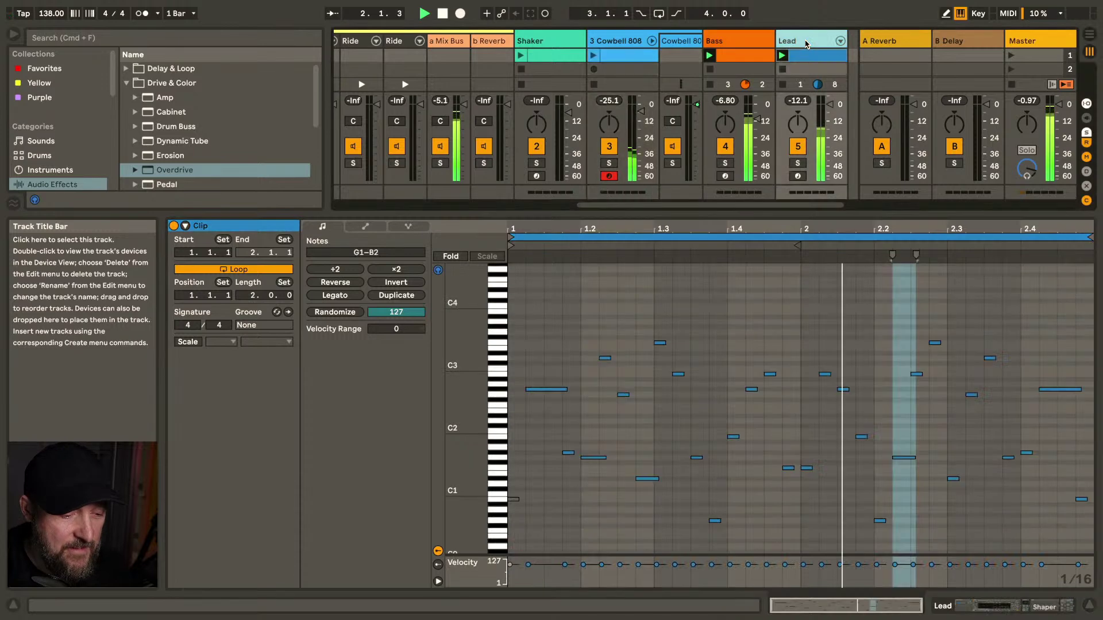
double_click(806, 42)
drag(661, 477, 660, 443)
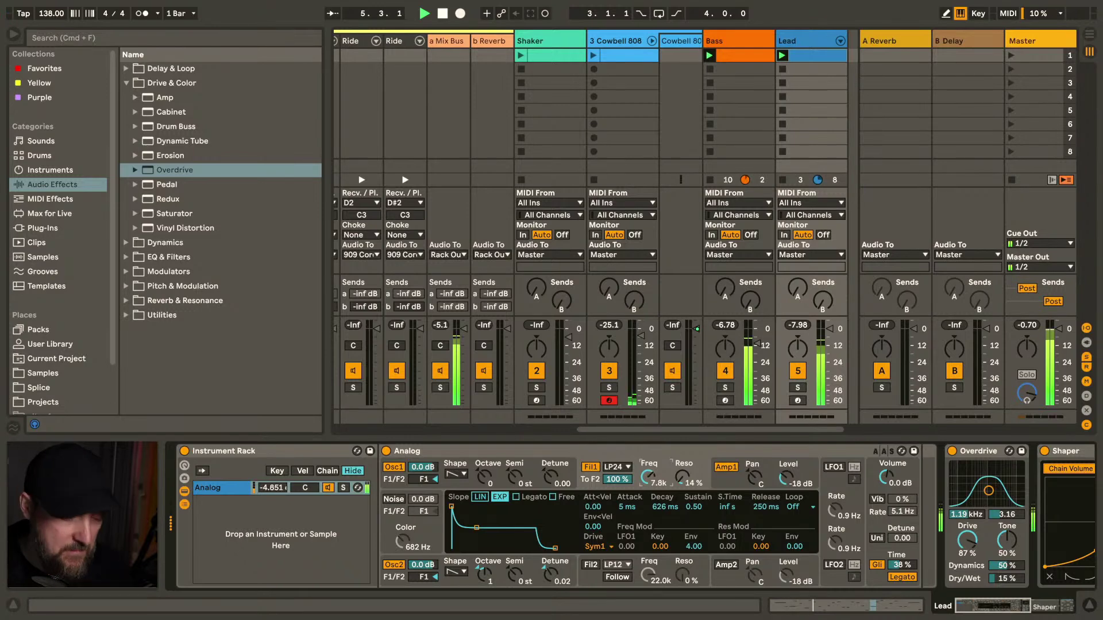
Launch the Shaker clip and remove the Frequency Shifter from the Shaker track
click(520, 56)
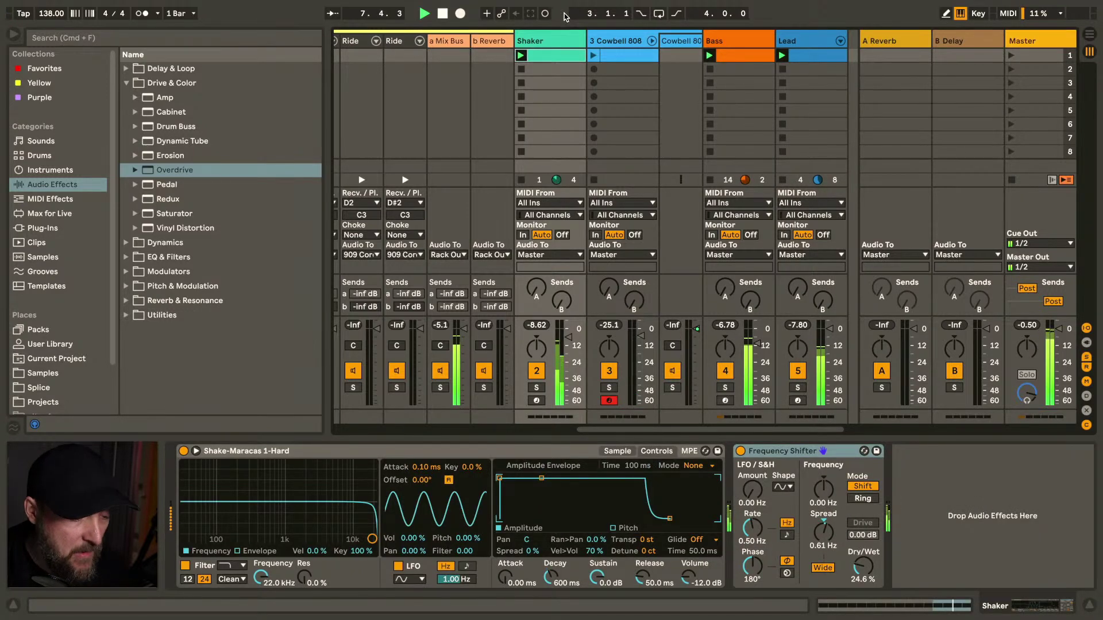
key(Delete)
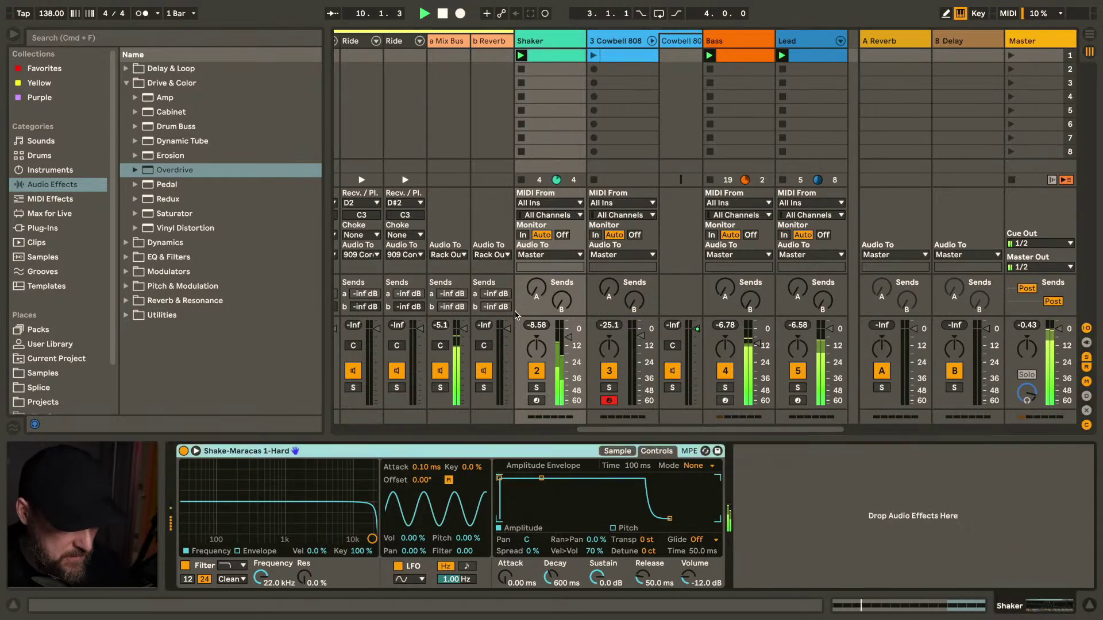
Launch the second clip of the 909 Core Kit track and duplicate it into slot 3
scroll(515, 315, left, 10)
click(339, 69)
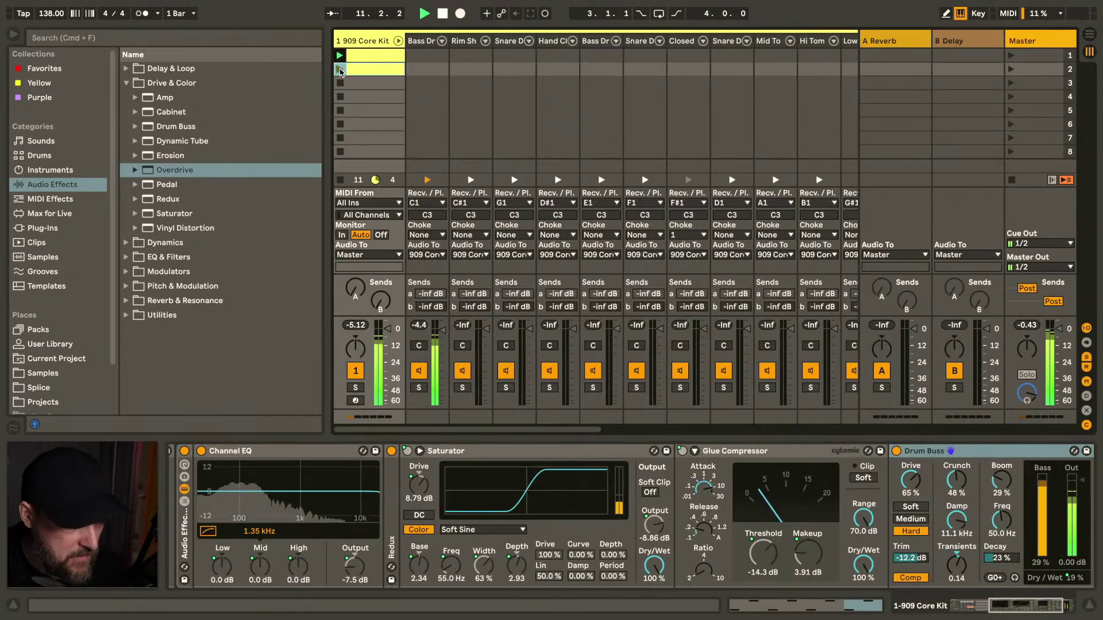
double_click(365, 69)
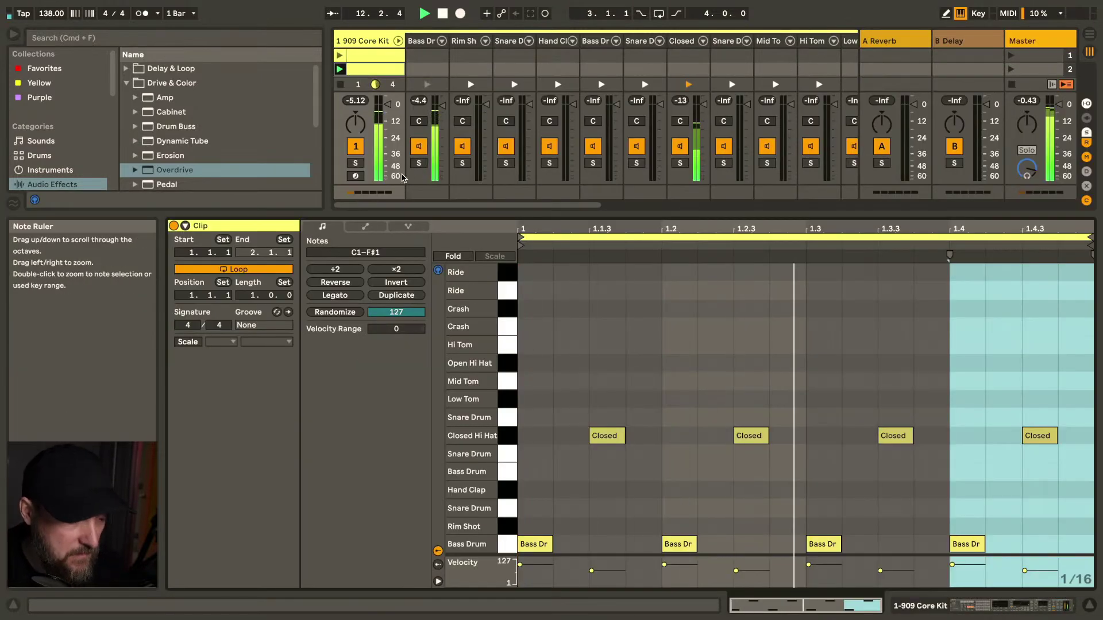
scroll(388, 54, down, 1)
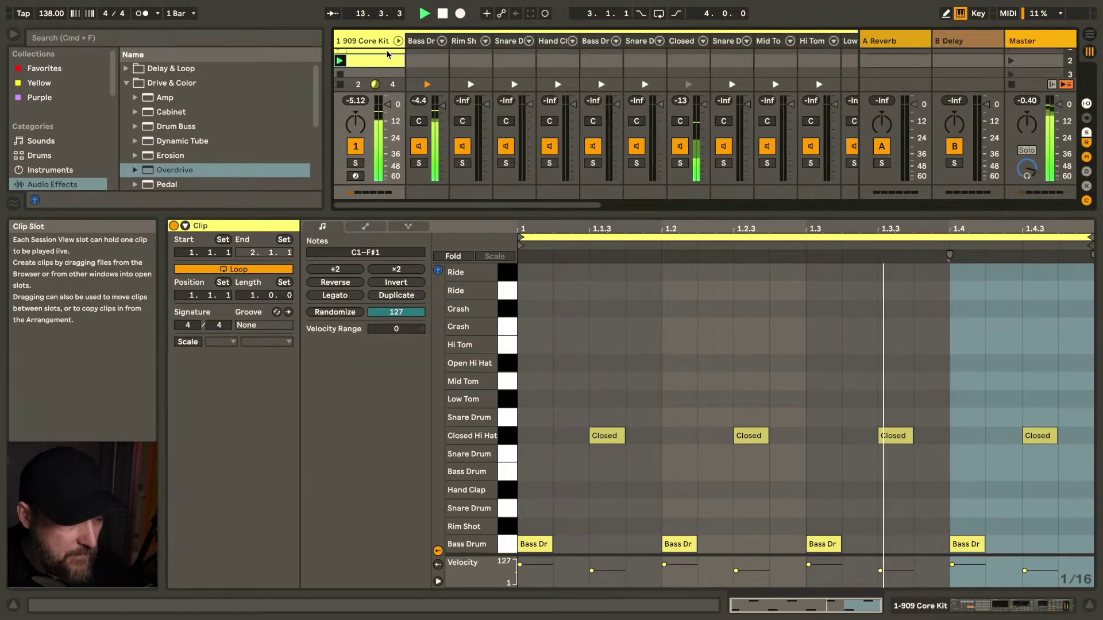
scroll(388, 55, down, 1)
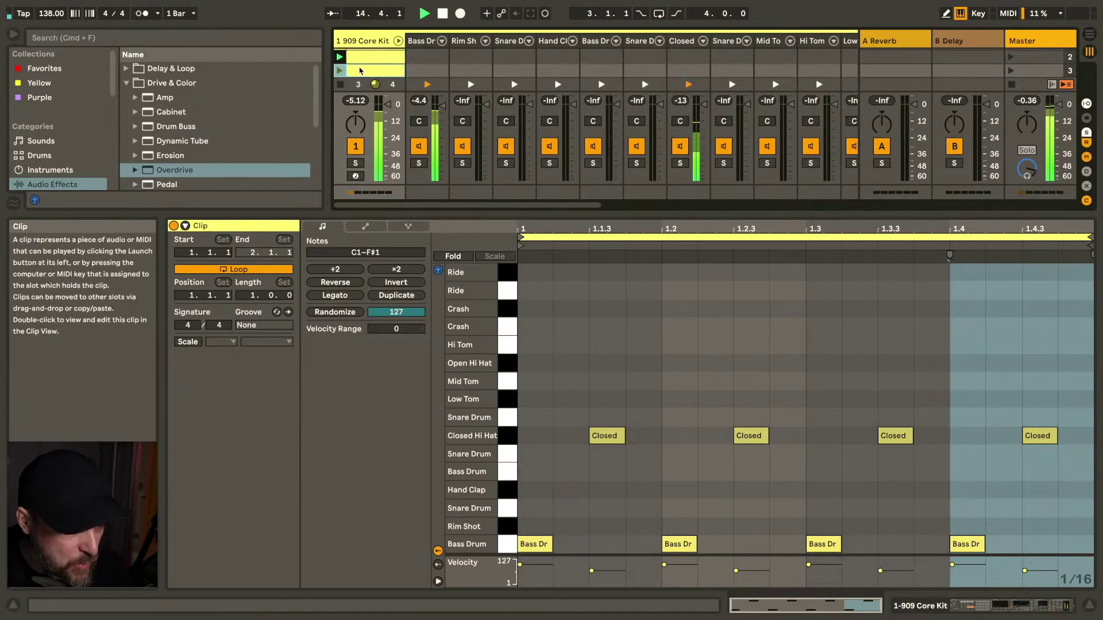
Fill the D#2 Ride lane of the third 909 clip with eighth-note hits across the bar, softer on the beats, and launch it
double_click(531, 273)
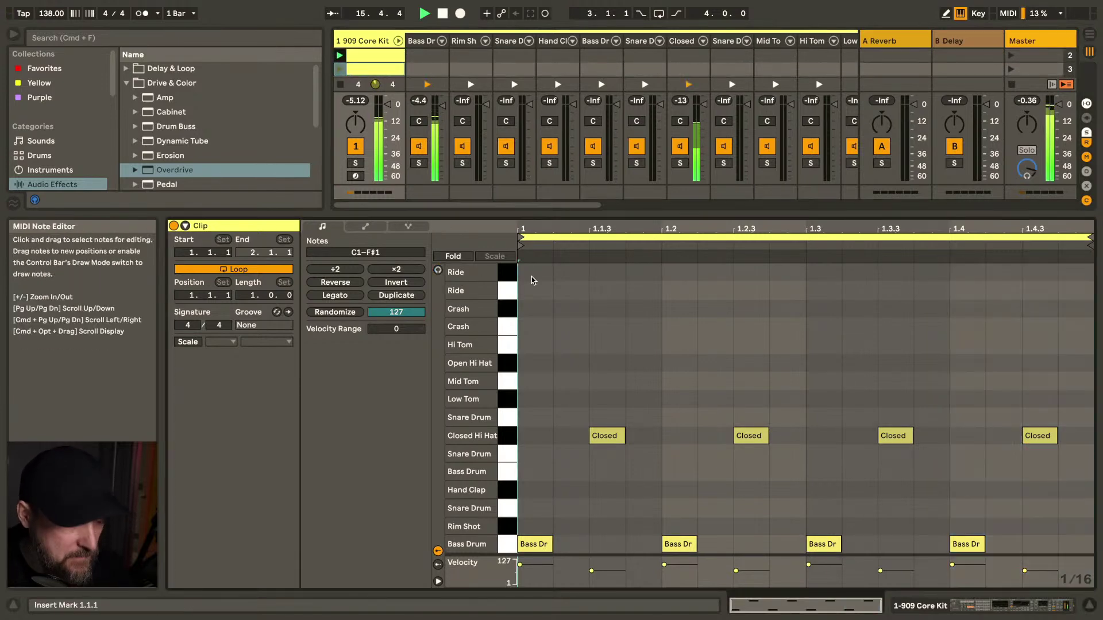
double_click(611, 274)
drag(548, 273, 644, 279)
key(super+d)
key(super+d)
key(super+d)
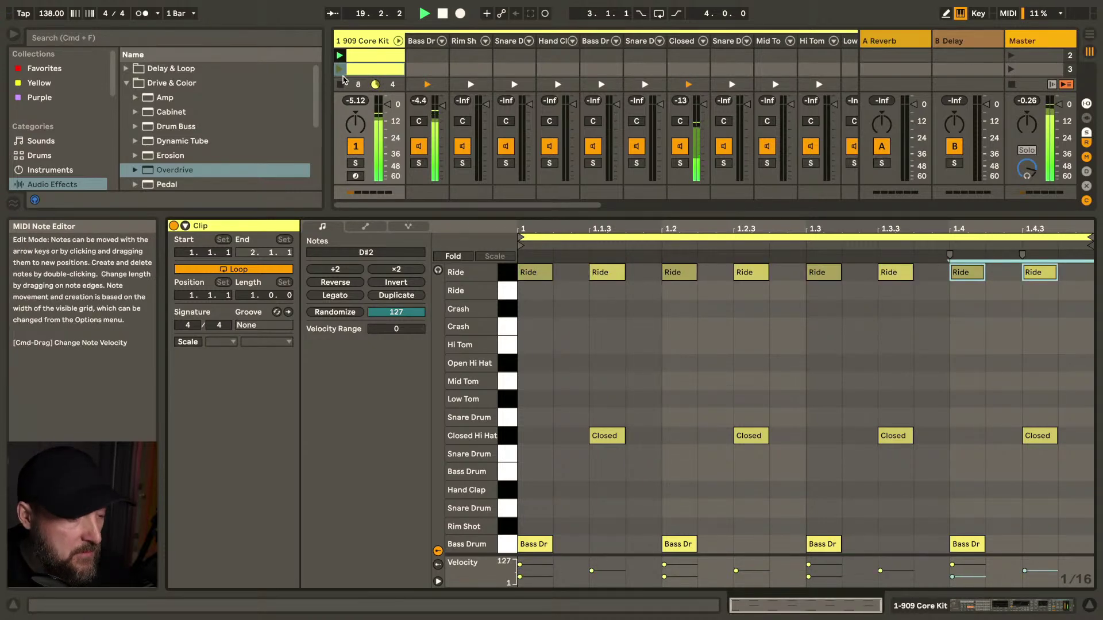
click(340, 69)
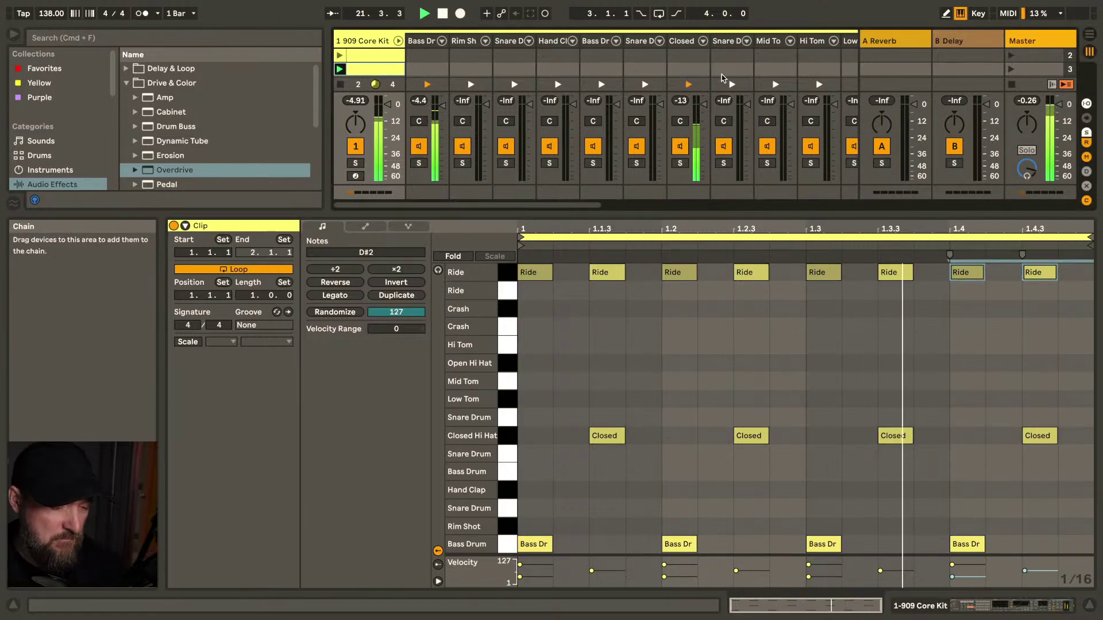
Fold the 909 Core Kit chains, enlarge the session grid, duplicate the third drum clip into slot 4 and launch the copy
scroll(761, 50, up, 1)
click(398, 42)
scroll(375, 80, down, 1)
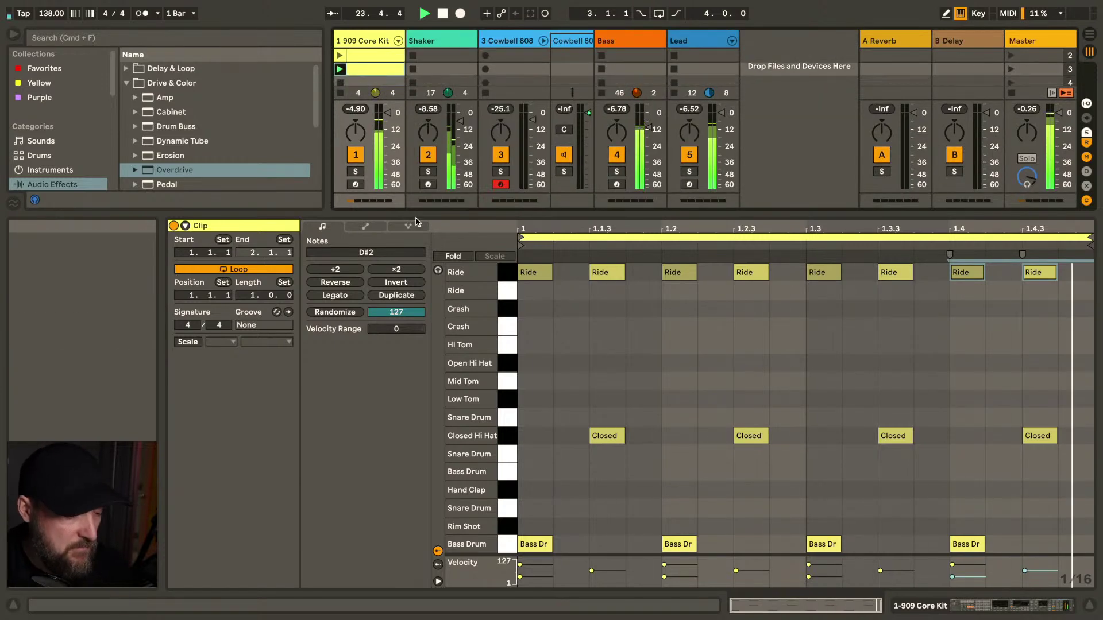
drag(412, 214, 412, 378)
key(super+d)
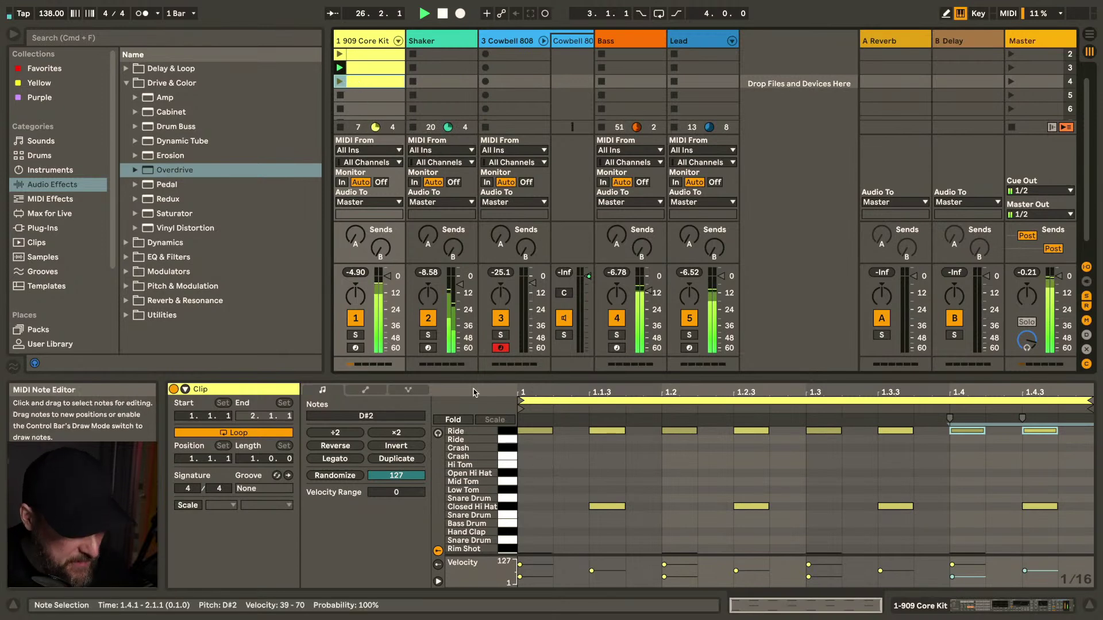
click(340, 83)
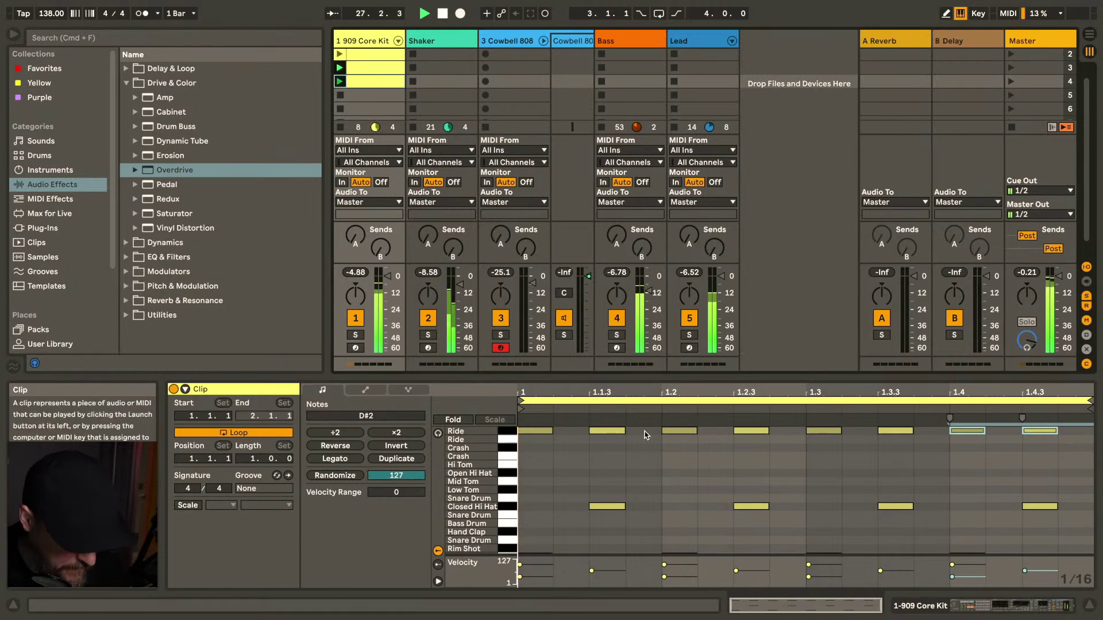
Fill the D1 Snare Drum lane of the fourth clip with sixteenth-note hits, leaving 1.3.1 and 1.3.2 empty
drag(524, 540, 752, 539)
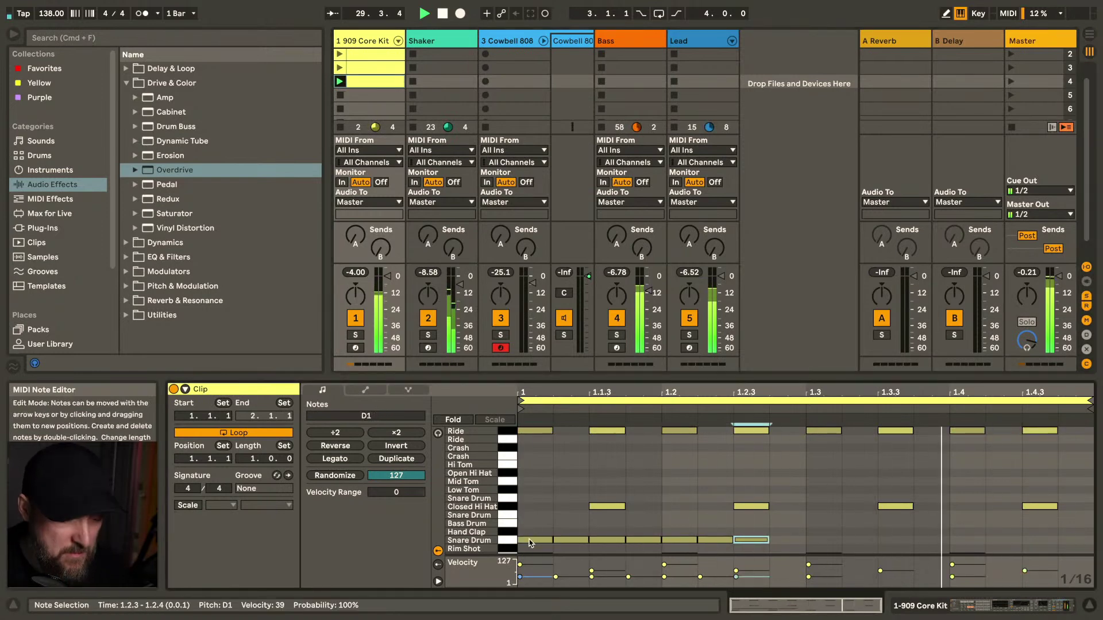
key(super+d)
key(super+d)
key(super+d)
key(super+d)
key(super+d)
key(super+d)
key(super+d)
key(super+d)
key(super+d)
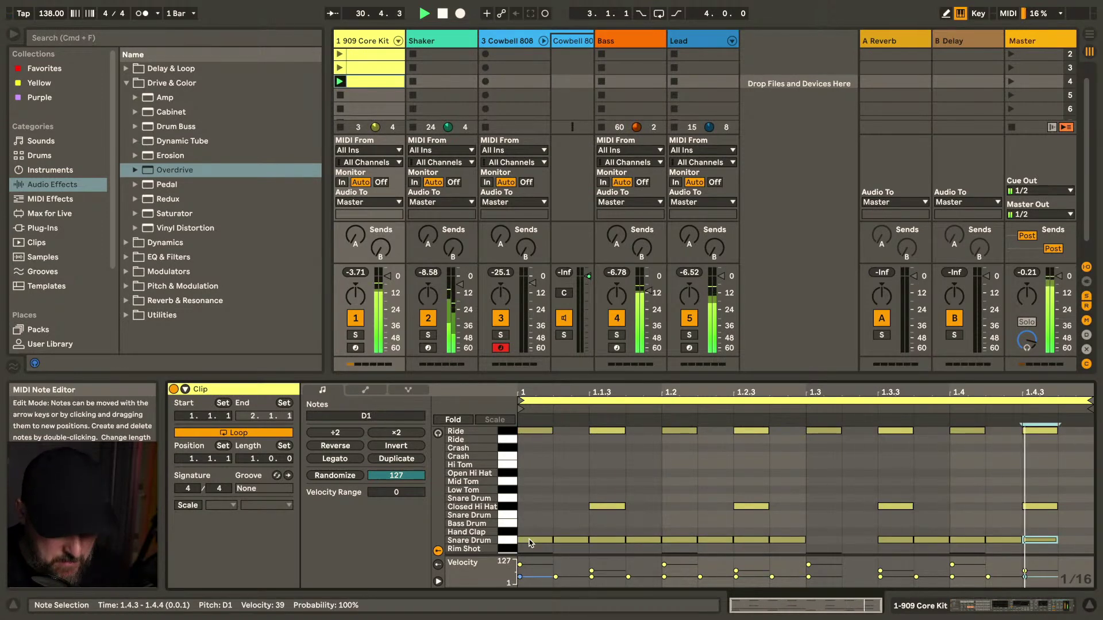
Delete the snare hits at 1.2.1 and 1.4.1 in the fourth 909 clip
click(676, 541)
key(Delete)
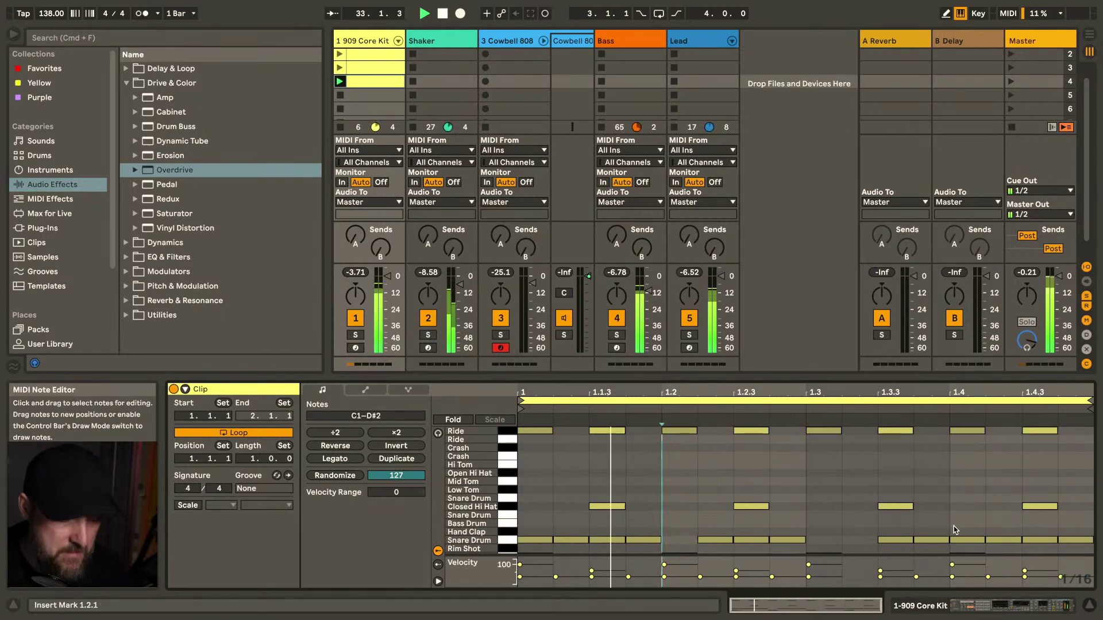
click(967, 541)
key(Delete)
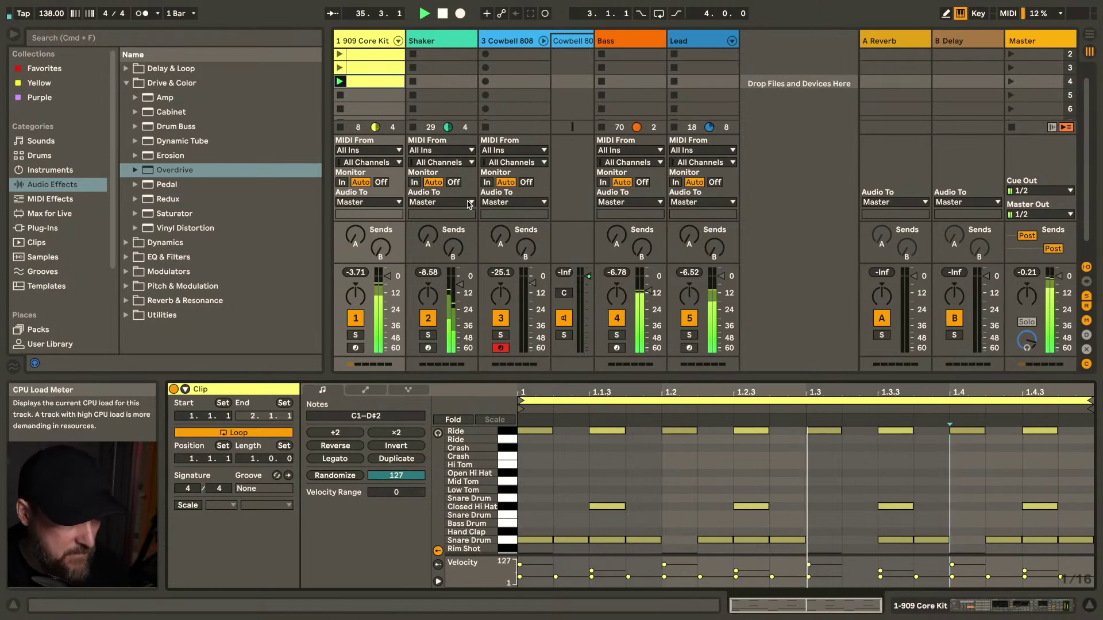
Show the devices inside the 909 kit's D1 Snare Drum rack and raise the Snare Drum 909 sampler's volume to 1.71 dB
click(398, 41)
scroll(593, 106, right, 3)
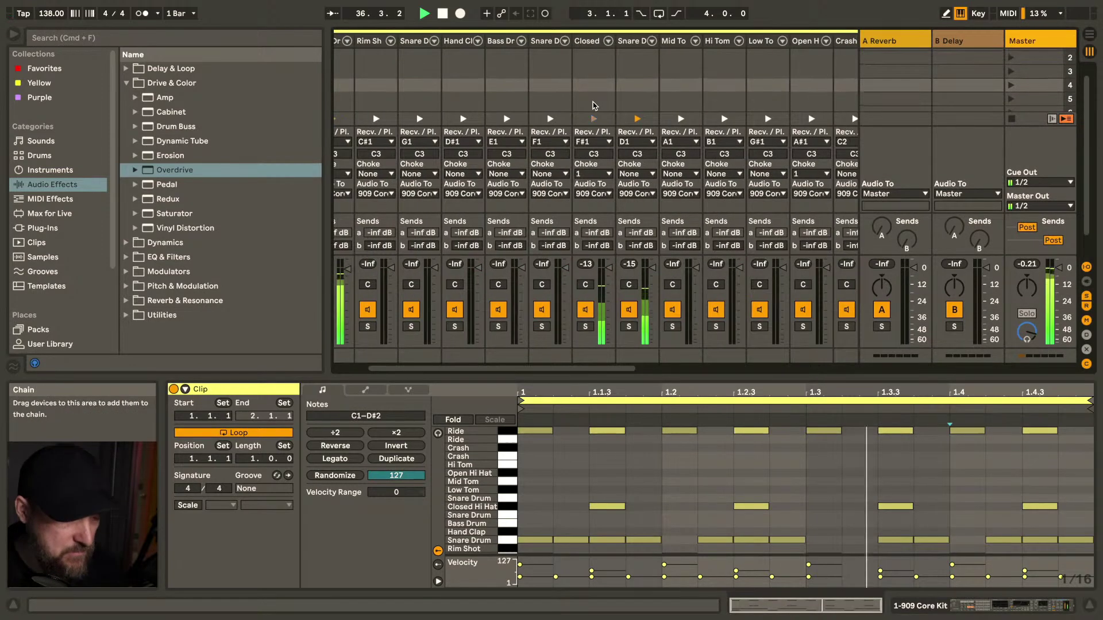
click(637, 41)
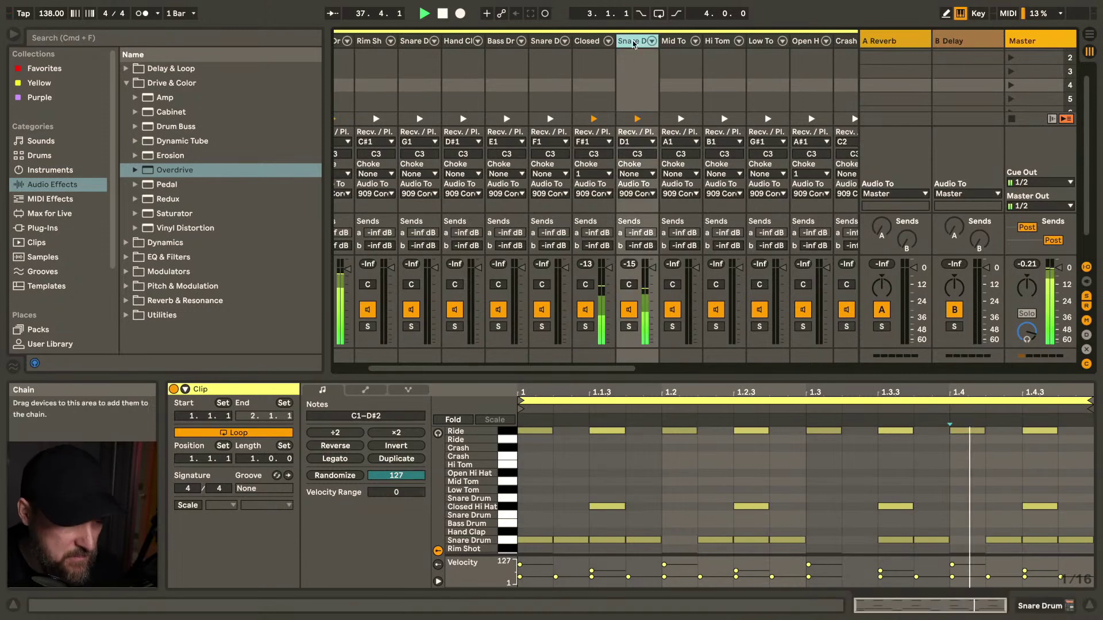
double_click(634, 45)
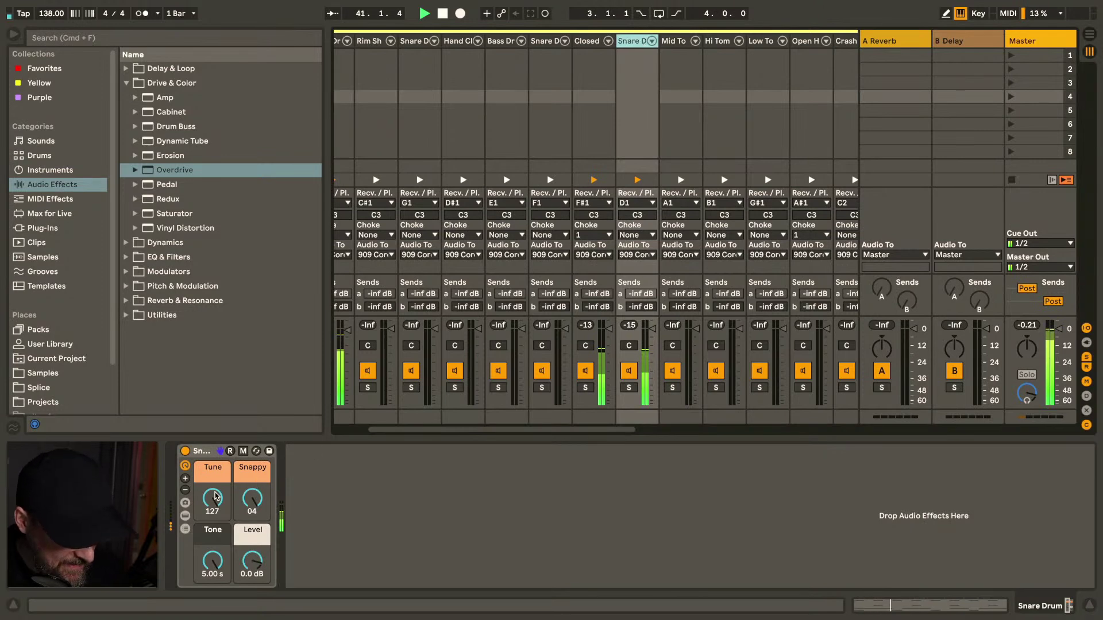
click(185, 529)
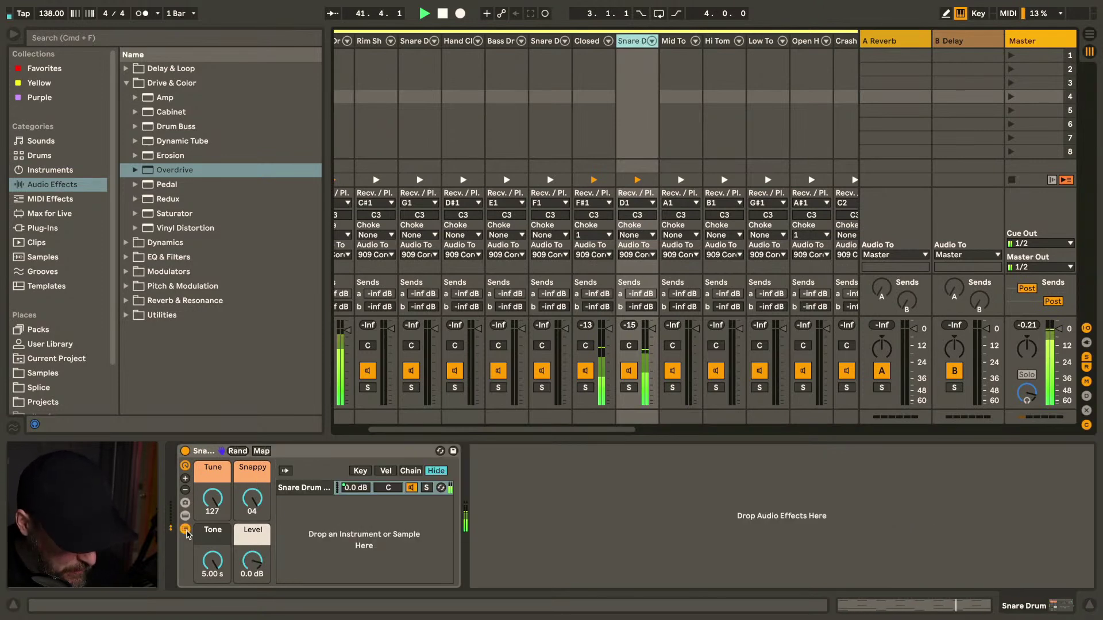
click(320, 489)
drag(972, 579, 972, 540)
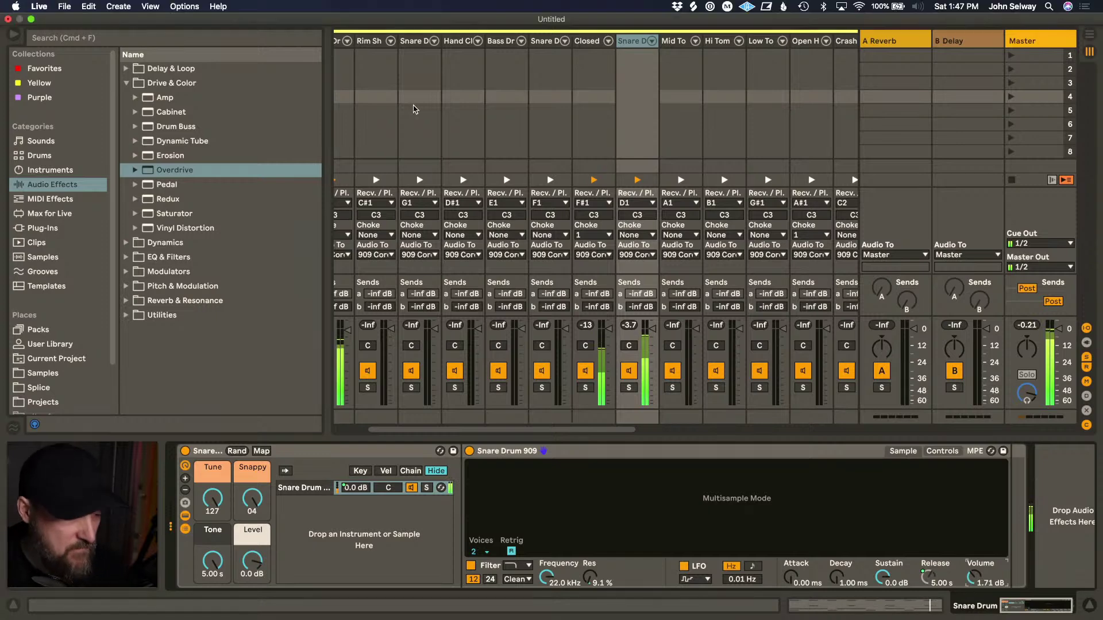
Duplicate the fourth 909 Core Kit clip into slot 5
scroll(414, 107, left, 3)
click(358, 94)
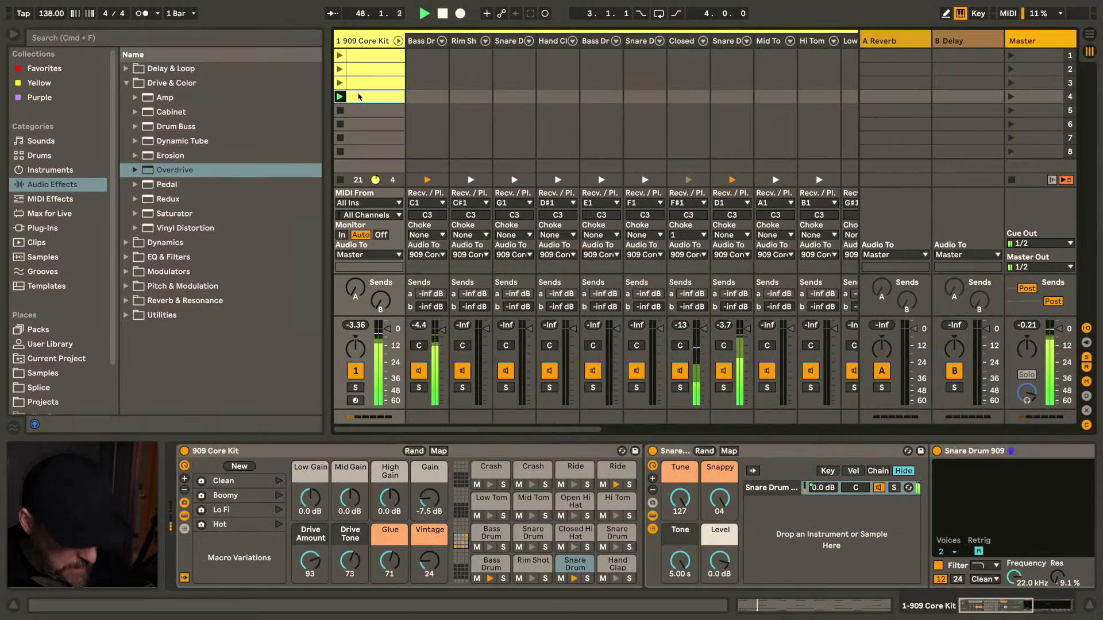
click(357, 111)
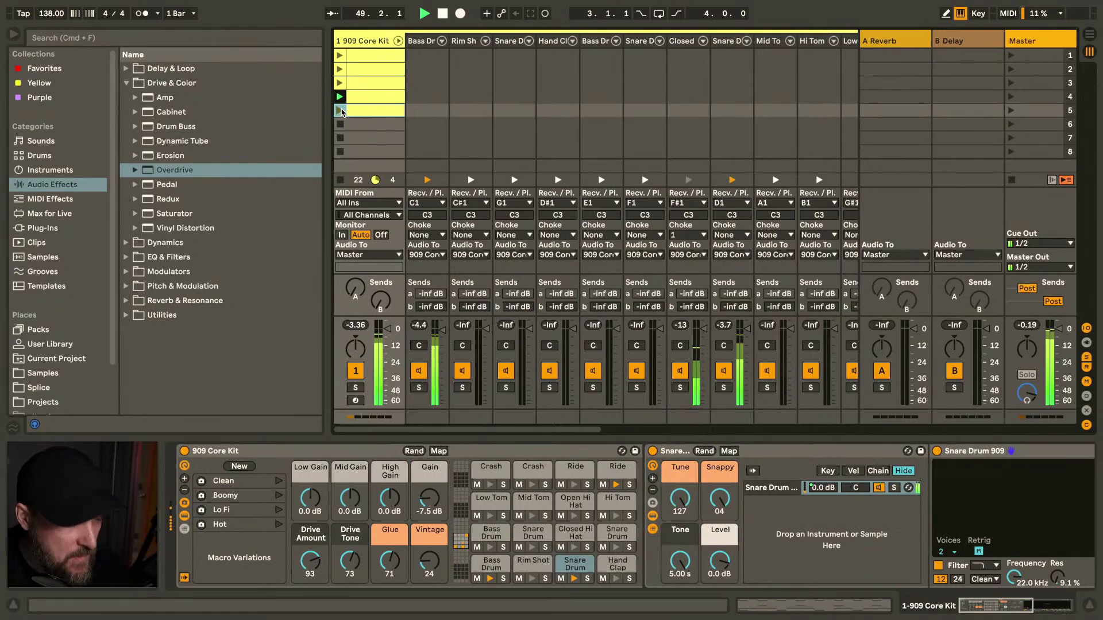
Delete all Bass Drum and D1 Snare Drum hits from the fifth 909 clip and launch that clip
key(shift+Tab)
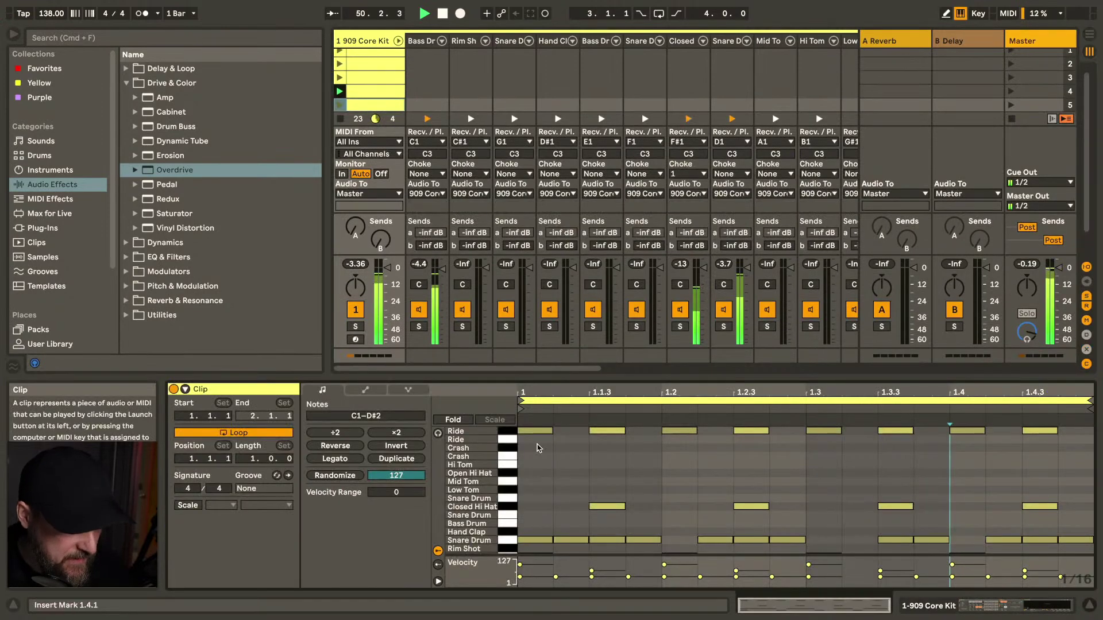
scroll(549, 517, down, 1)
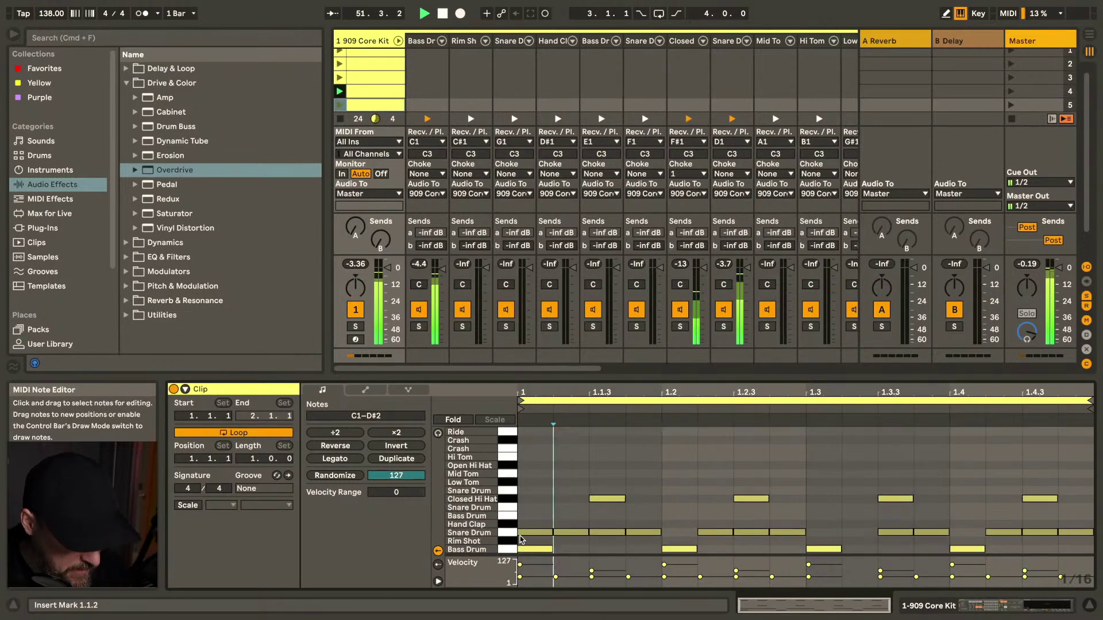
click(506, 550)
key(Delete)
click(508, 533)
key(Delete)
click(340, 105)
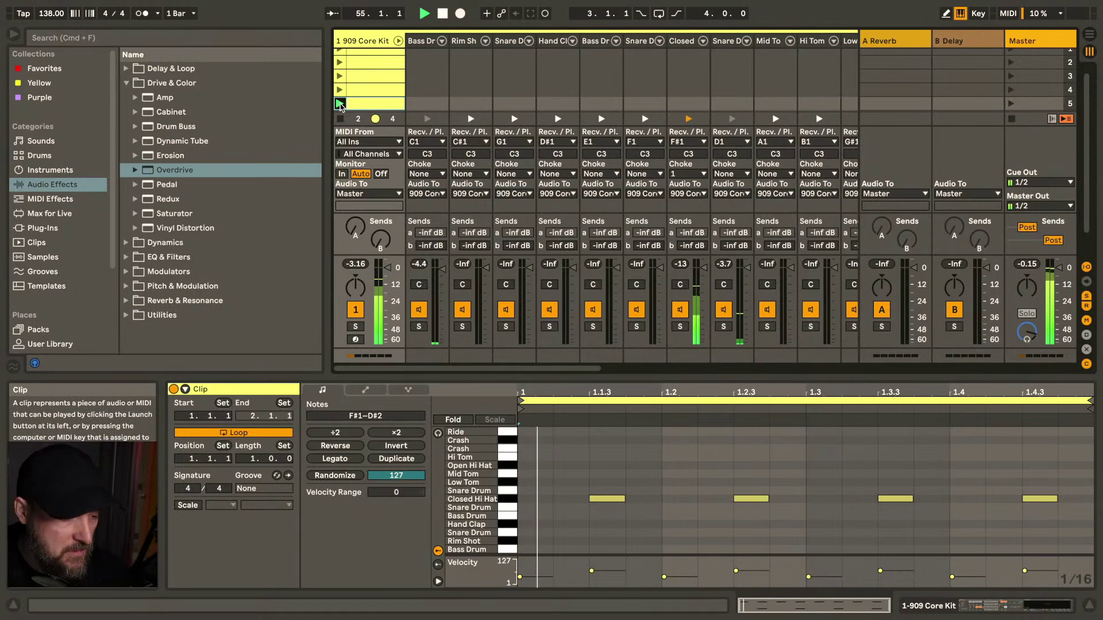
key(super+z)
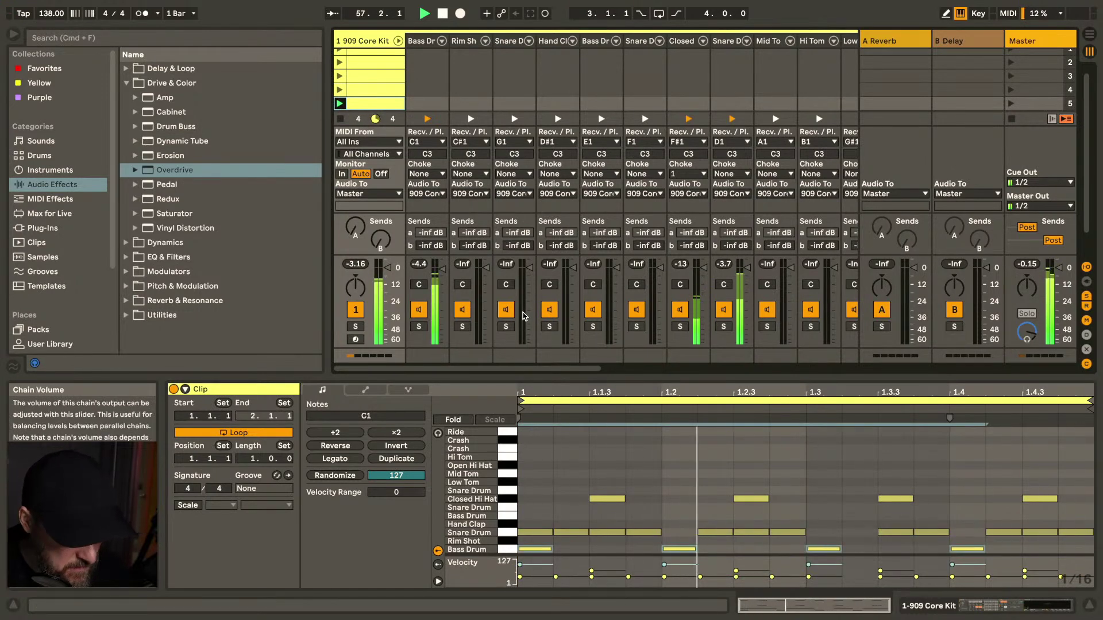
key(Delete)
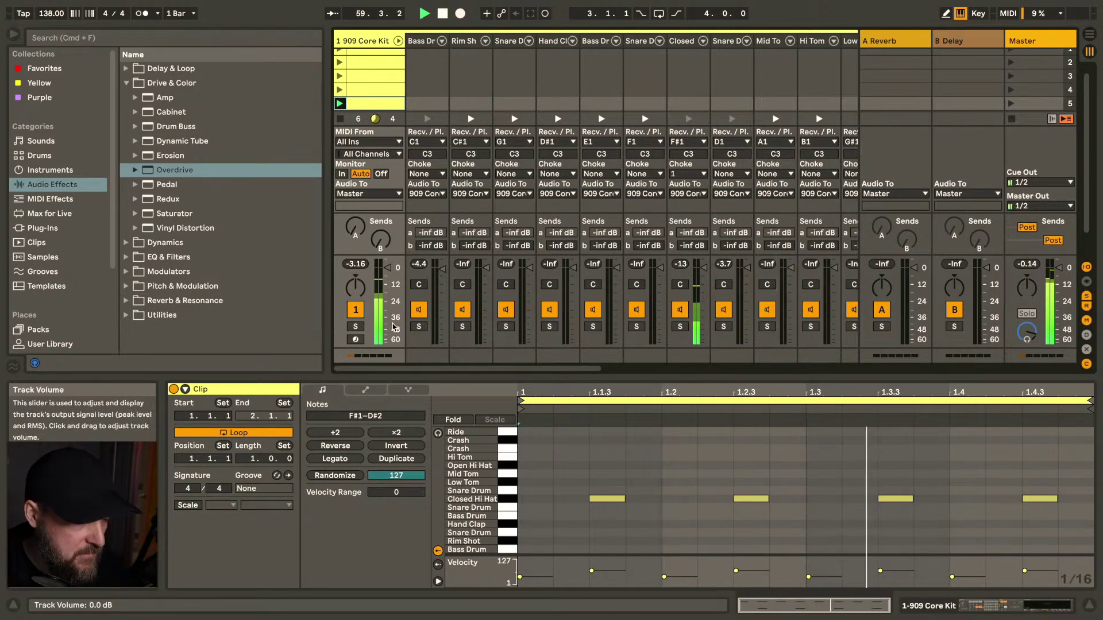
Hide the mixer's In/Out section and duplicate the fifth 909 clip into slot 6
click(1086, 268)
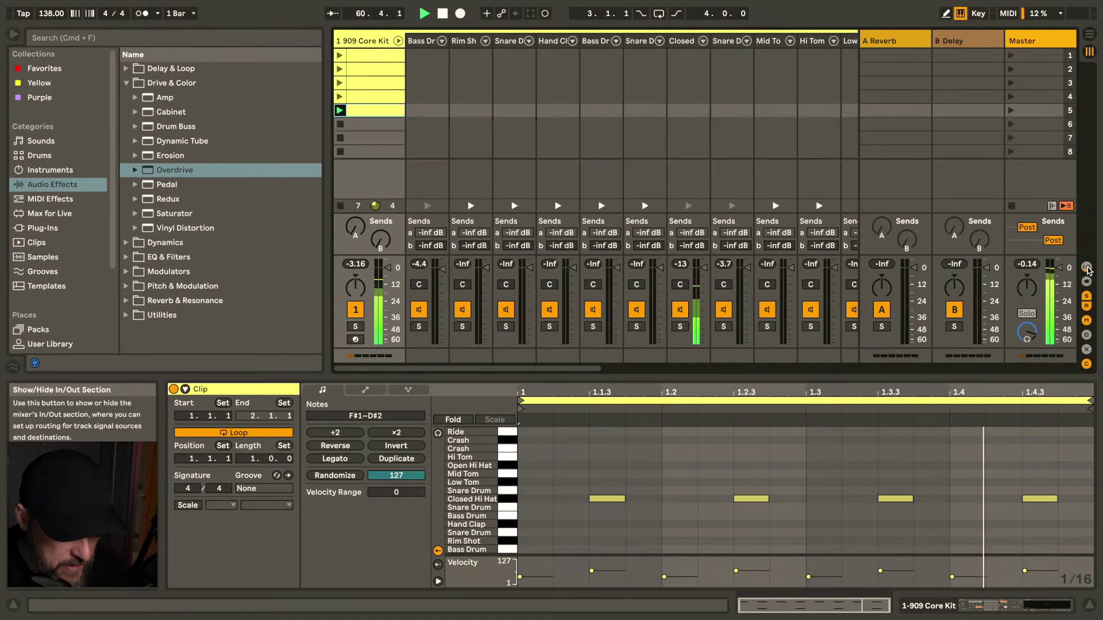
key(super+d)
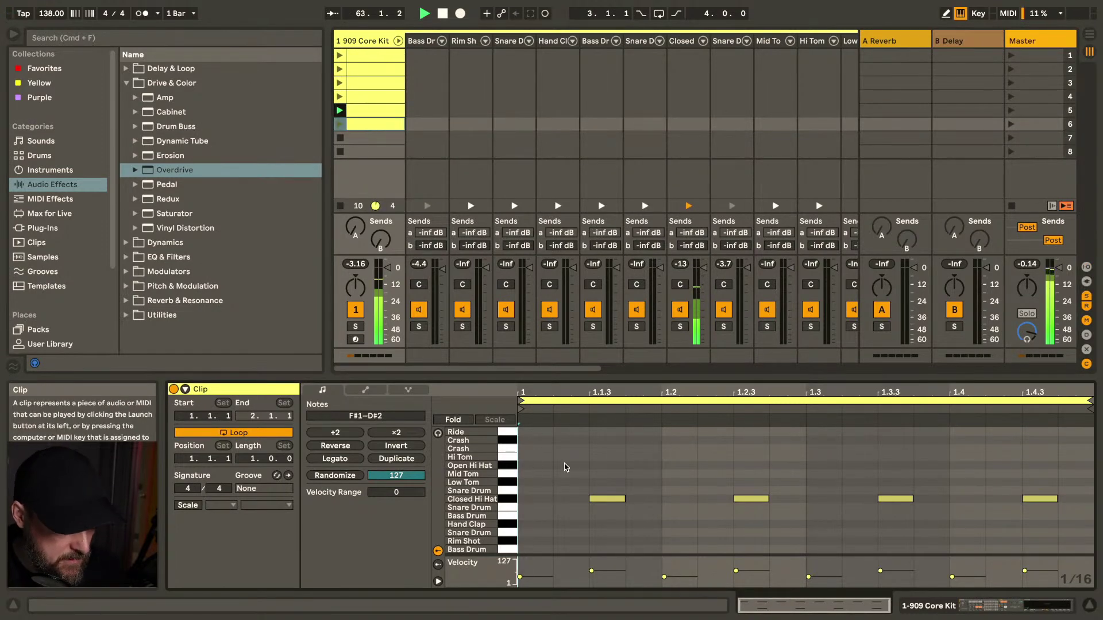
scroll(577, 497, up, 1)
click(511, 430)
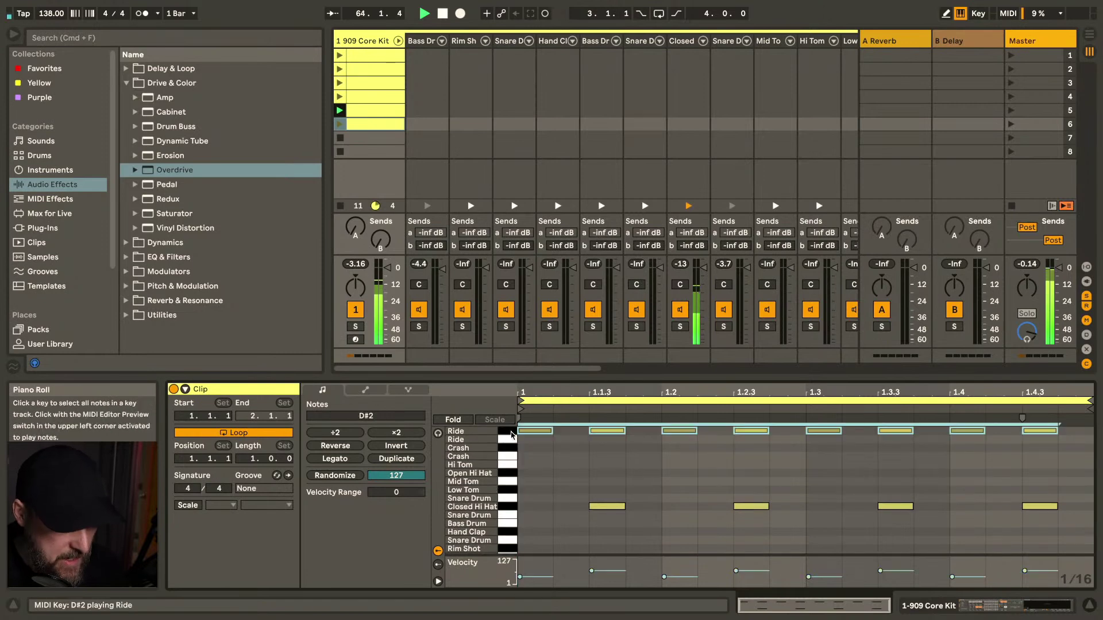
scroll(610, 549, down, 1)
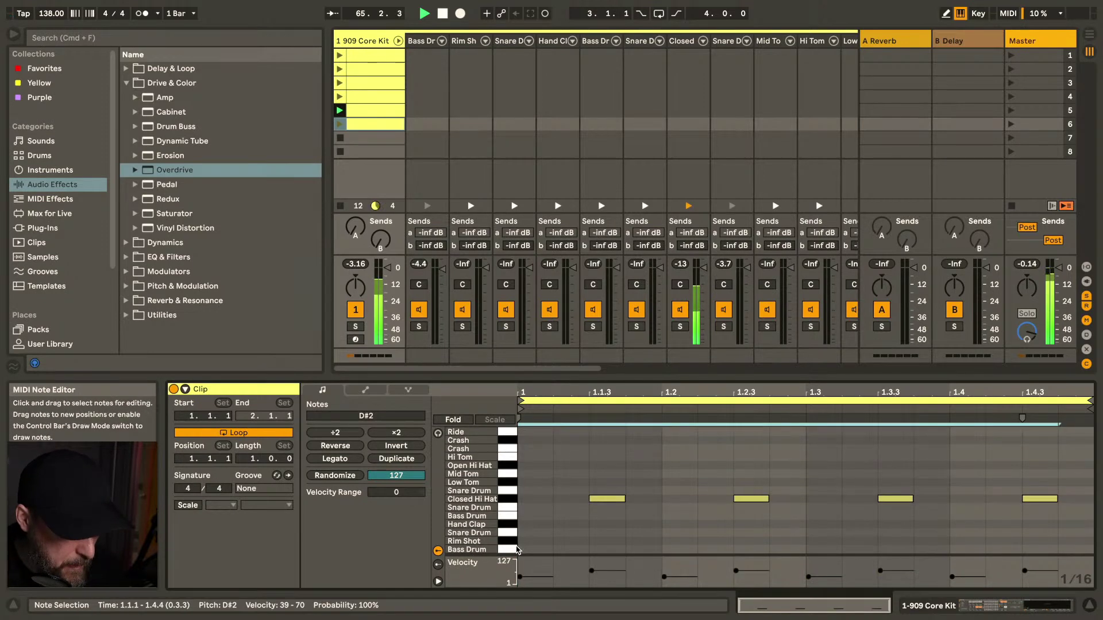
Add Bass Drum hits at velocity 127 on all four beats of the sixth 909 clip and launch it
double_click(533, 549)
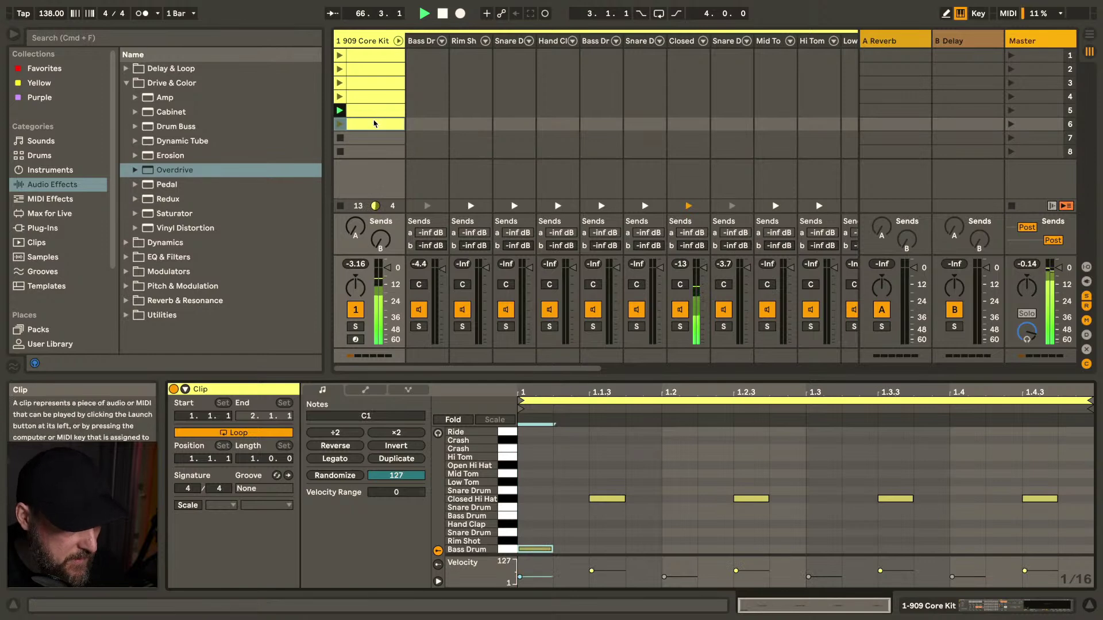
drag(645, 570, 660, 571)
key(super+d)
key(super+d)
key(super+d)
click(533, 549)
click(505, 549)
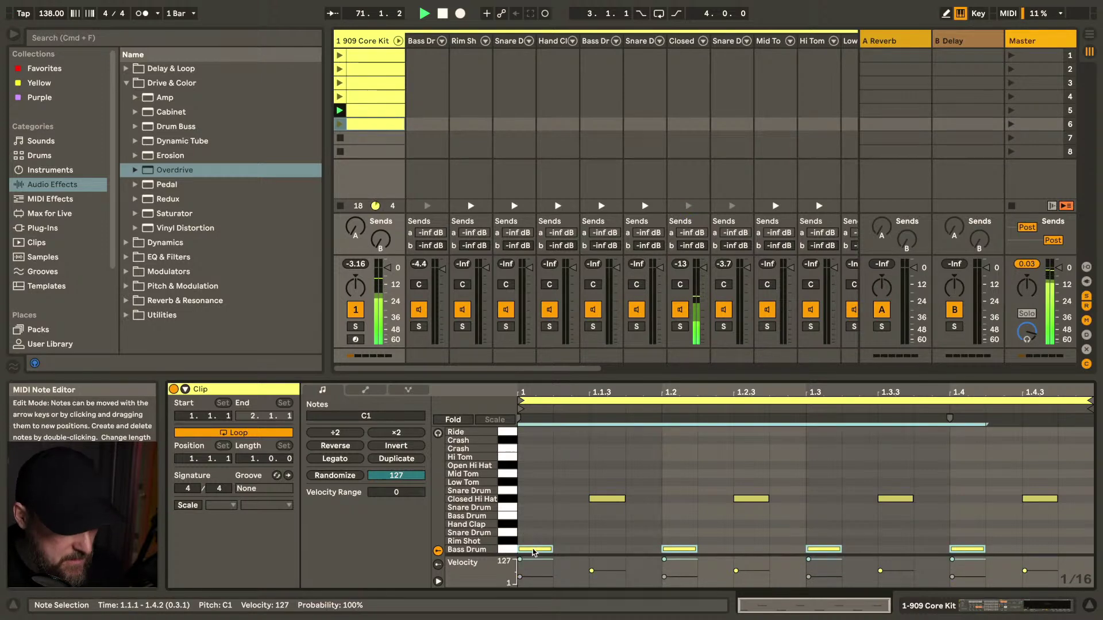
click(338, 124)
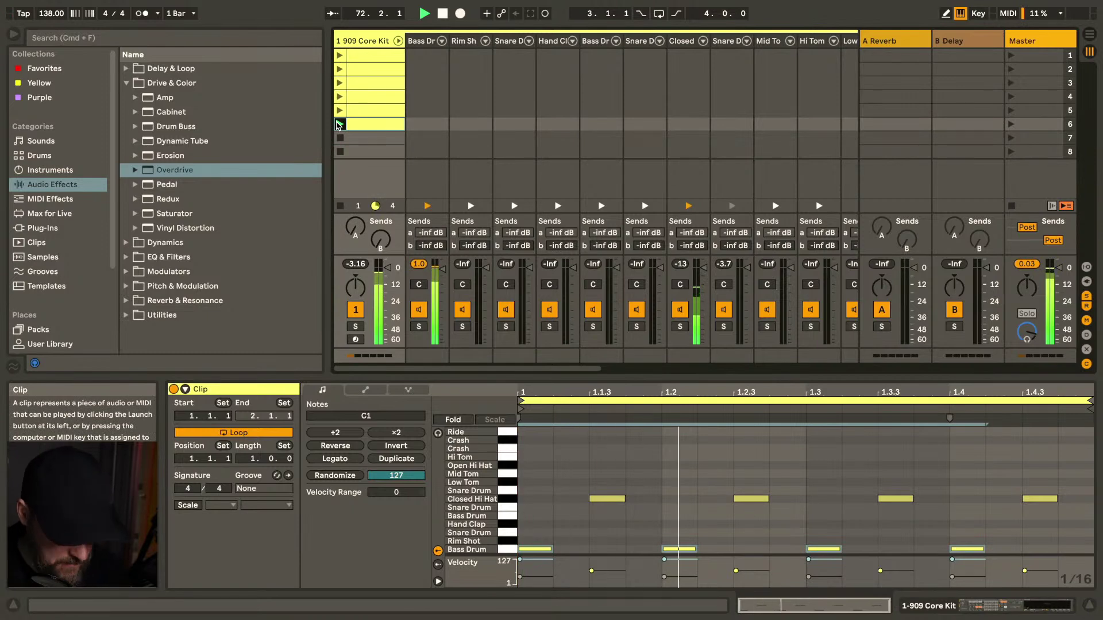
Add Closed Hi Hat hits at velocity 127 on 1.1, 1.2, 1.3 and 1.4 in the sixth 909 clip
click(510, 501)
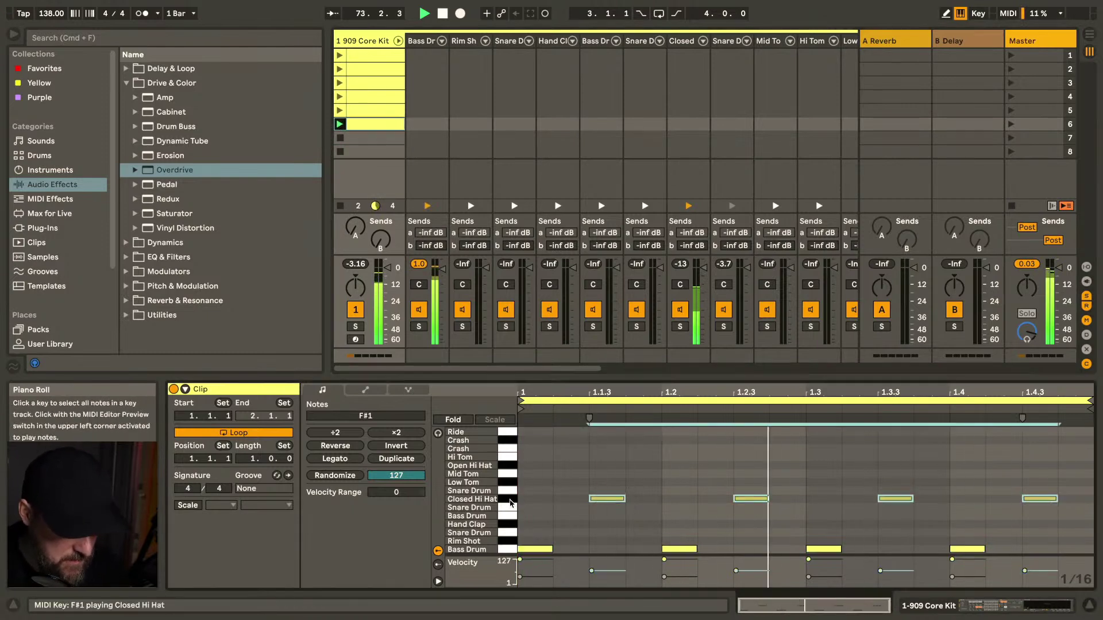
double_click(531, 498)
key(super+d)
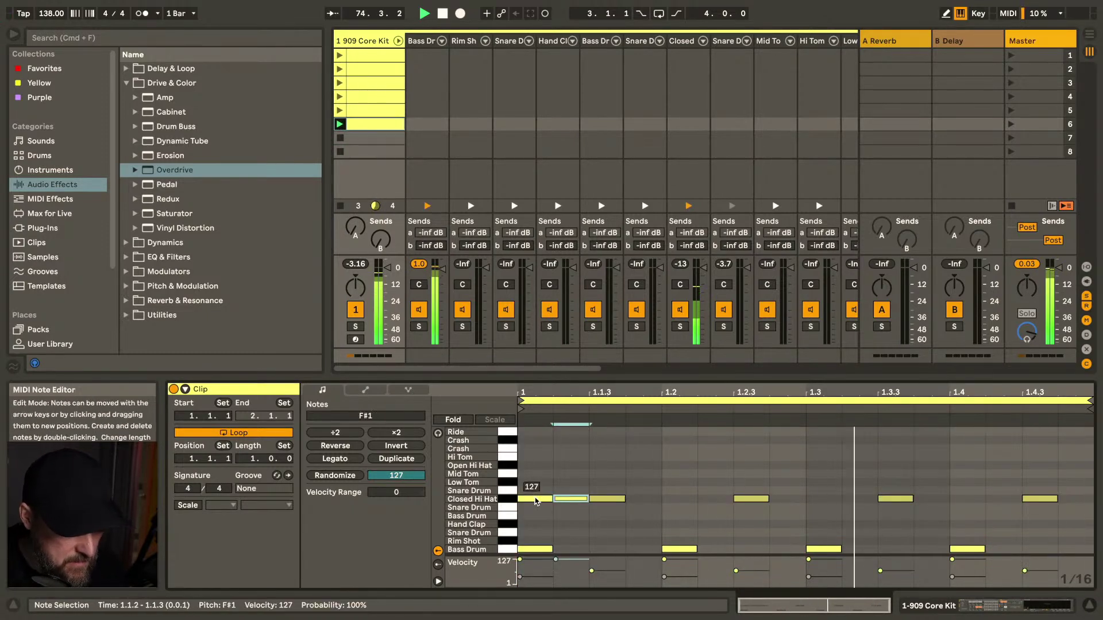
key(Right)
key(Right)
key(Right)
double_click(827, 499)
double_click(968, 499)
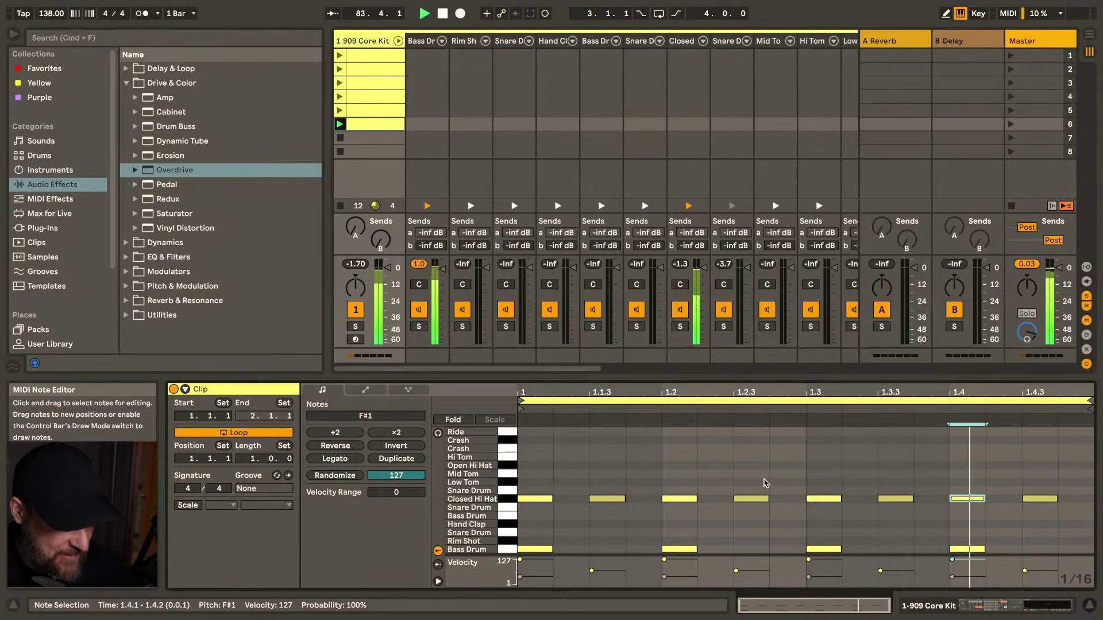
Collapse the 909 Core Kit's chain tracks and insert a new return track between A Reverb and the Delay return
click(677, 30)
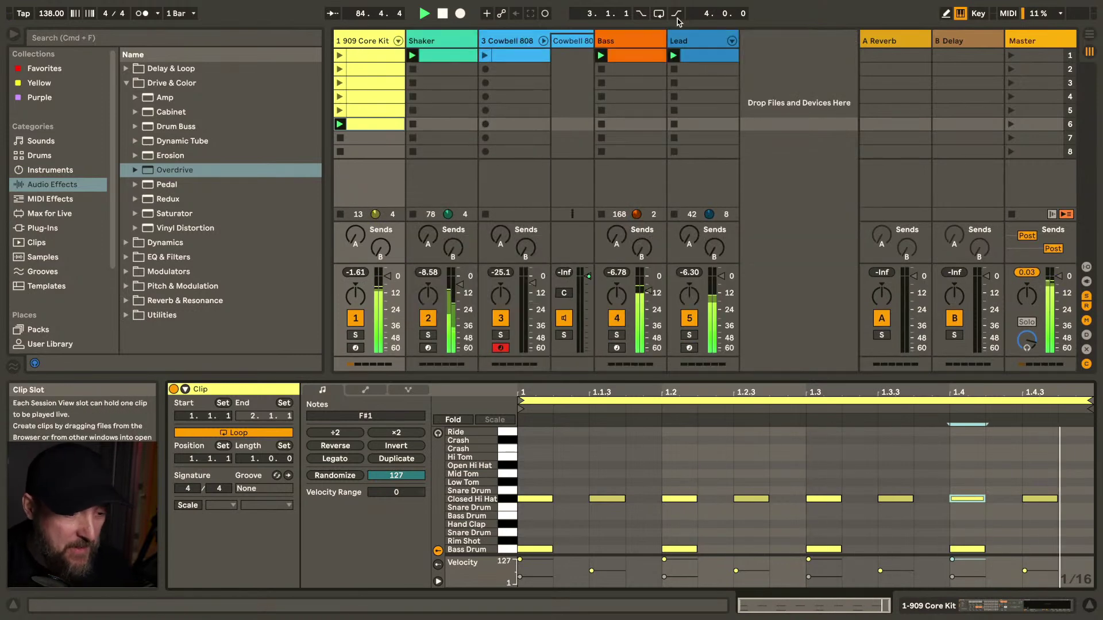
click(691, 41)
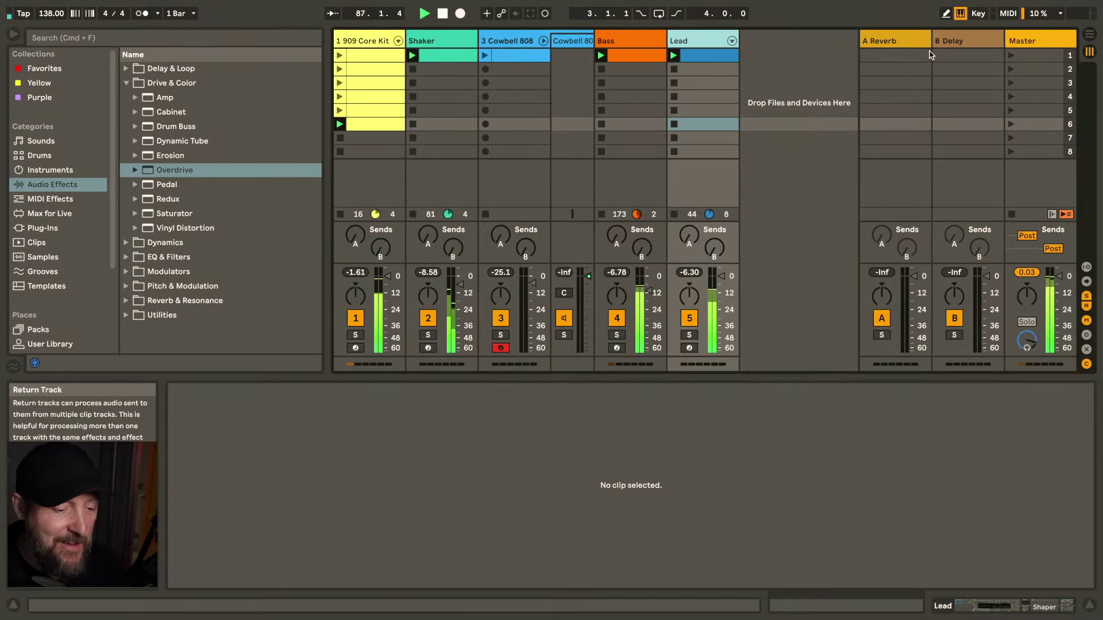
click(904, 41)
right_click(903, 41)
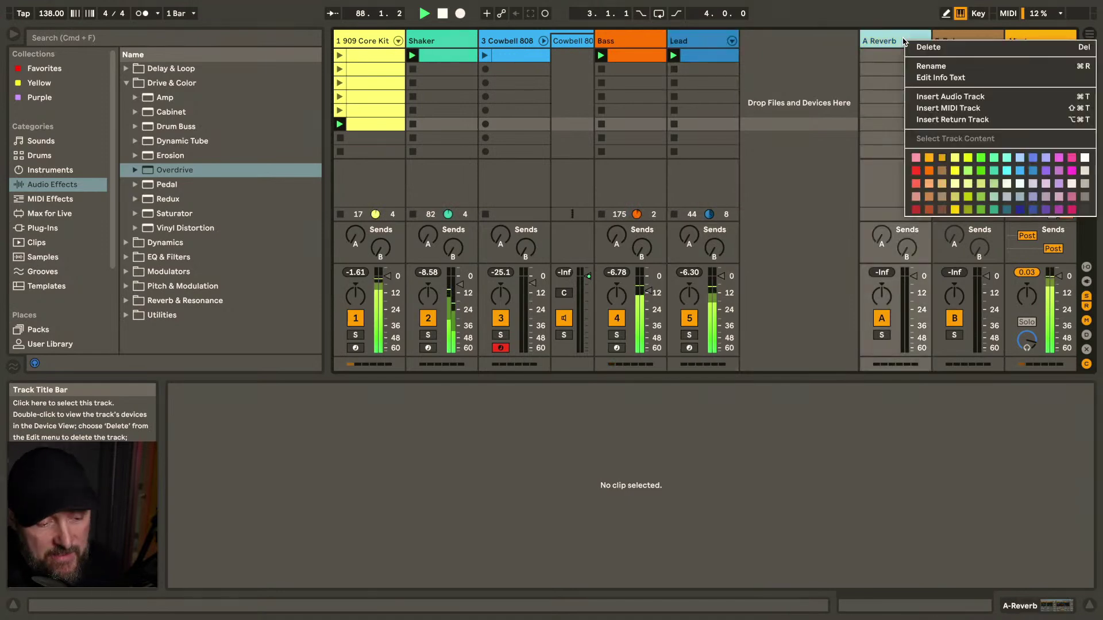
click(938, 124)
click(892, 46)
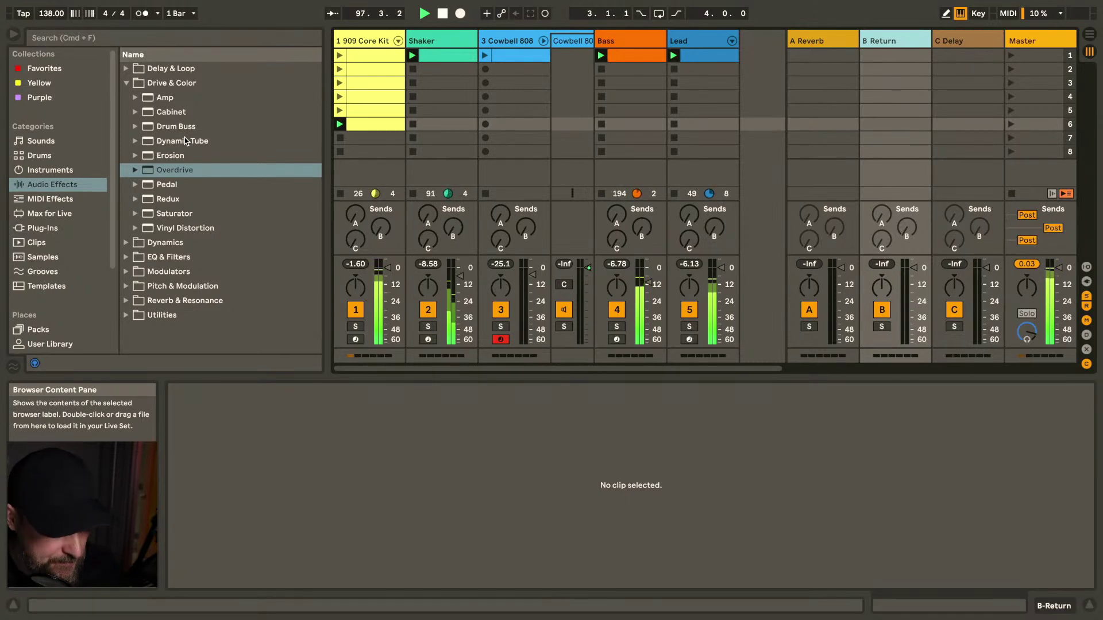
Close the Drive & Color folder and look through the Pitch & Modulation audio effects
click(179, 84)
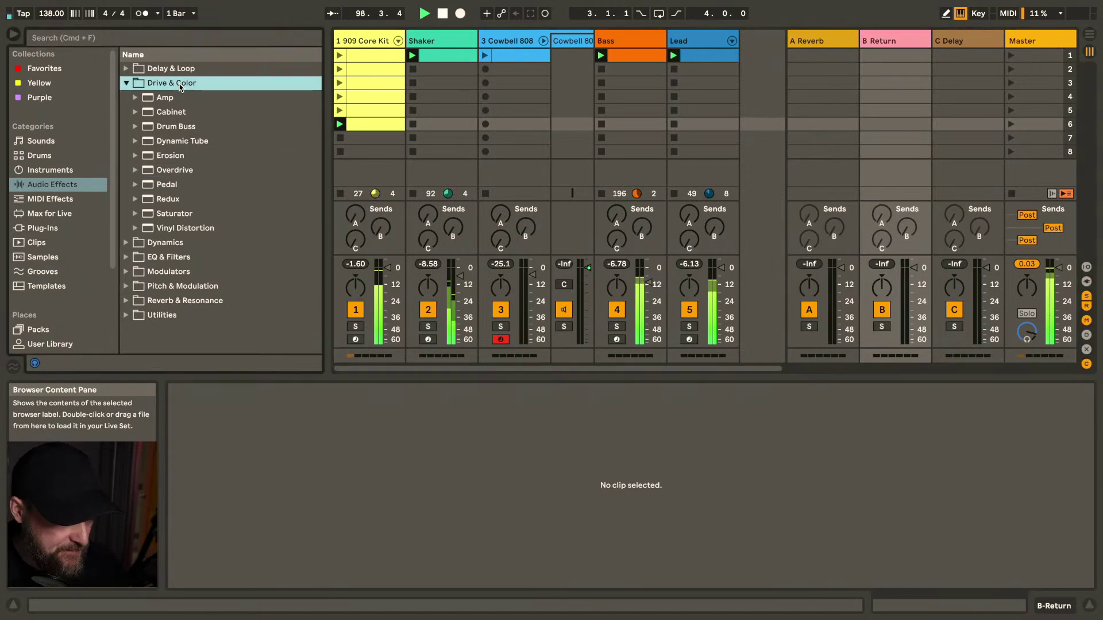
key(Left)
key(Down)
key(Down)
key(Down)
key(Down)
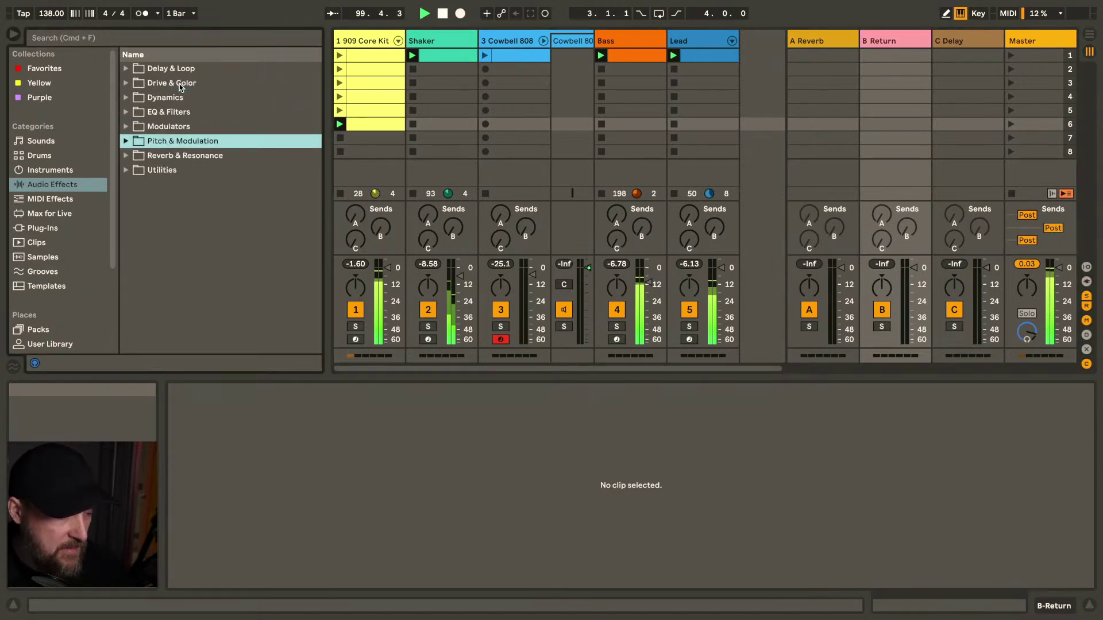
key(Right)
key(Down)
key(Down)
key(Left)
key(Left)
key(Up)
key(Up)
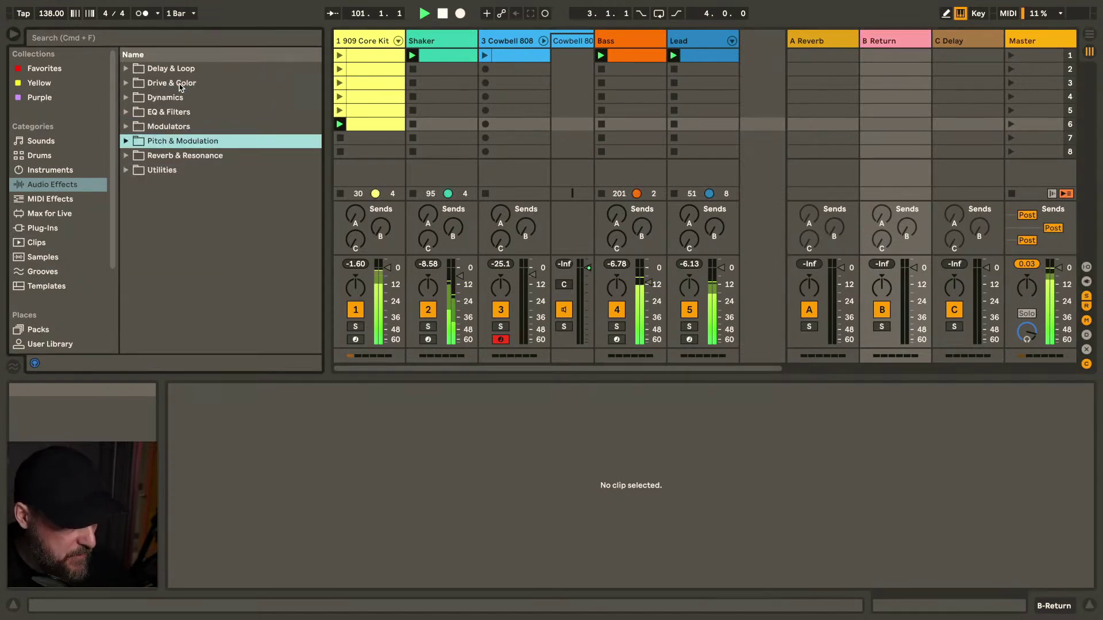
Load Grain Delay from the Delay & Loop effects onto the new return track B
key(Up)
key(Up)
key(Up)
key(Right)
key(Down)
key(Down)
key(Down)
key(Down)
key(Down)
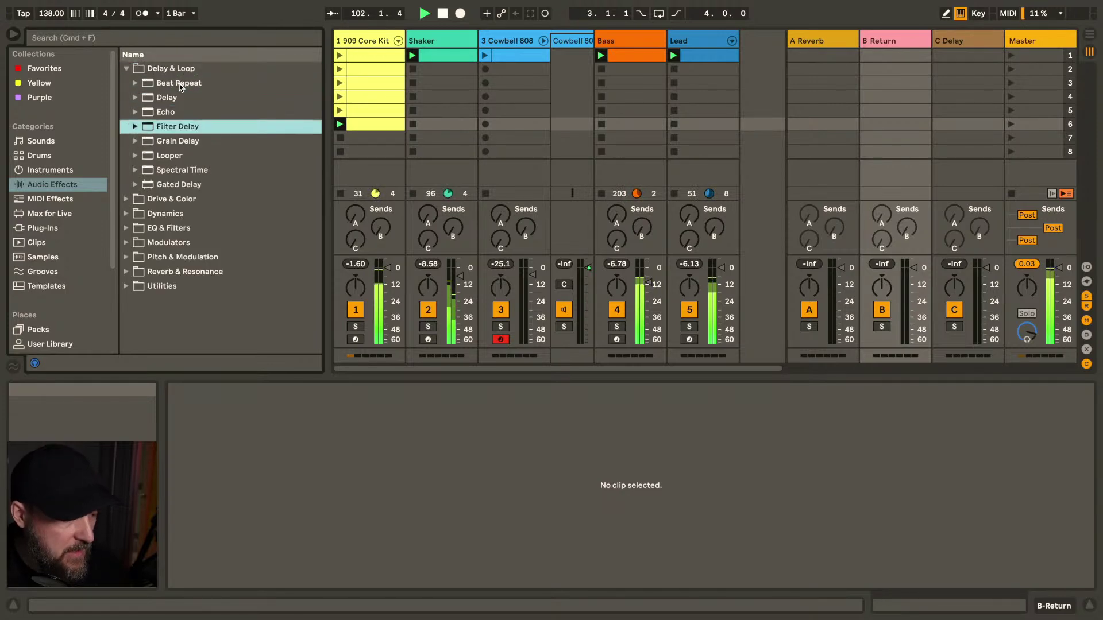
key(Return)
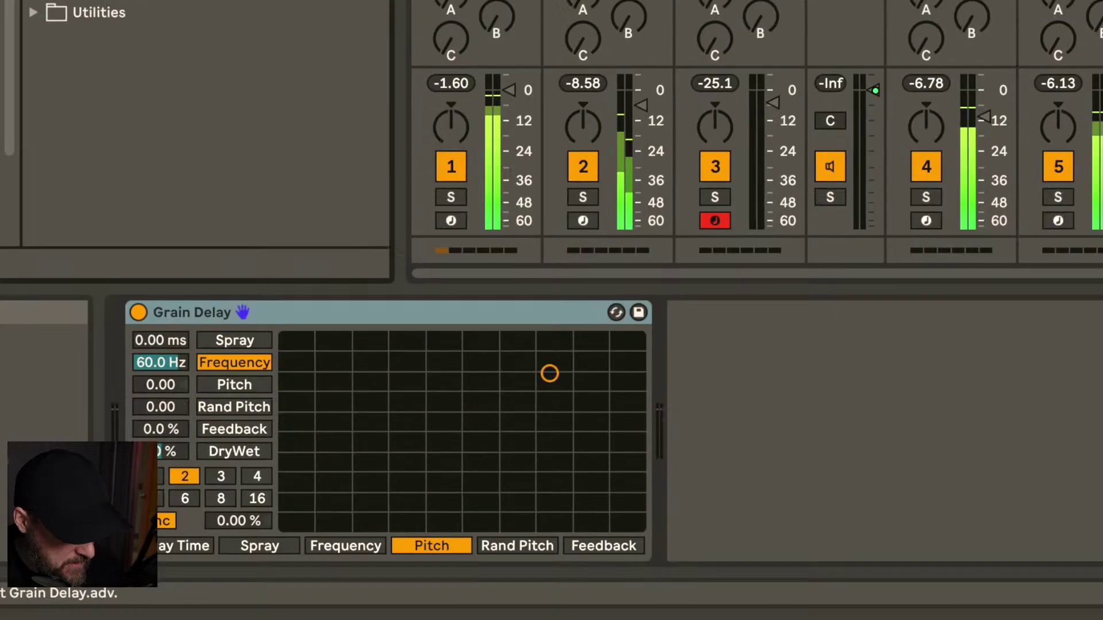
Set Grain Delay to 100% DryWet, Time mode at 26.8 ms, Pitch 12.0, Frequency 6.05 Hz and Spray 23.9 ms
click(165, 451)
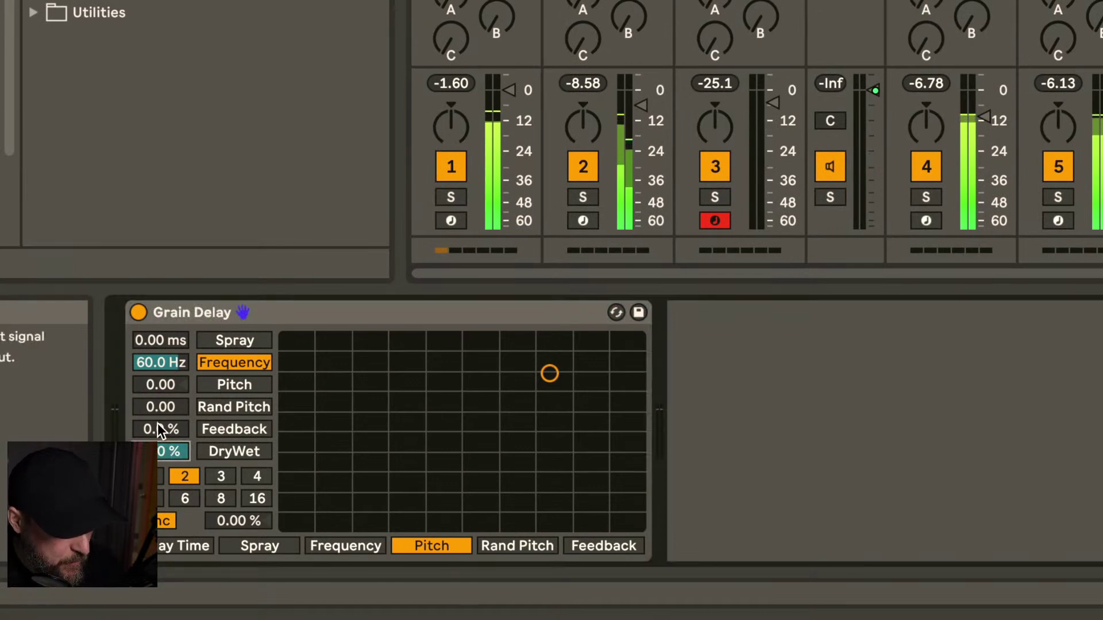
click(165, 520)
drag(238, 520, 239, 529)
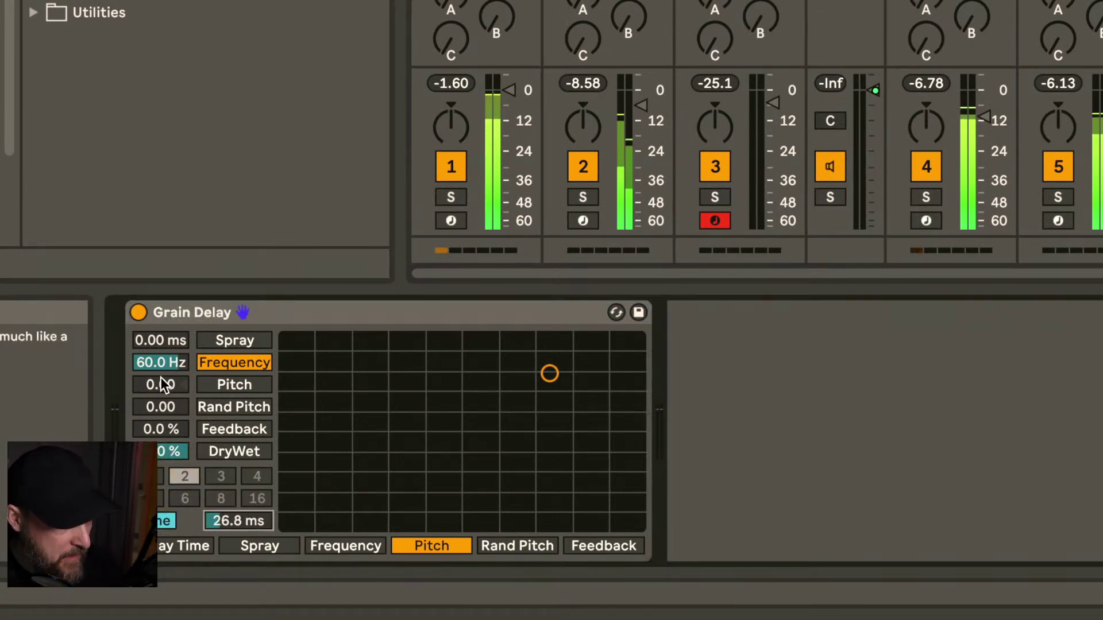
mouse_move(162, 388)
mouse_down()
mouse_move(162, 362)
mouse_move(158, 401)
mouse_up()
drag(165, 344, 164, 336)
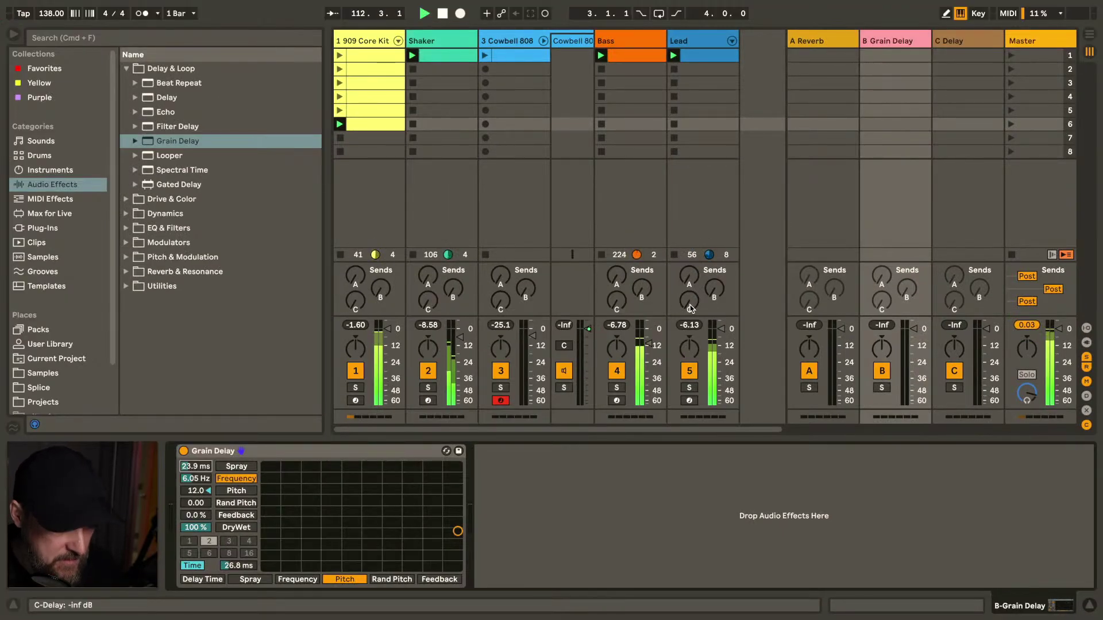
Try the Lead track's Delay send, return it to -inf dB, and turn up its send to the Grain Delay return
drag(691, 309, 691, 296)
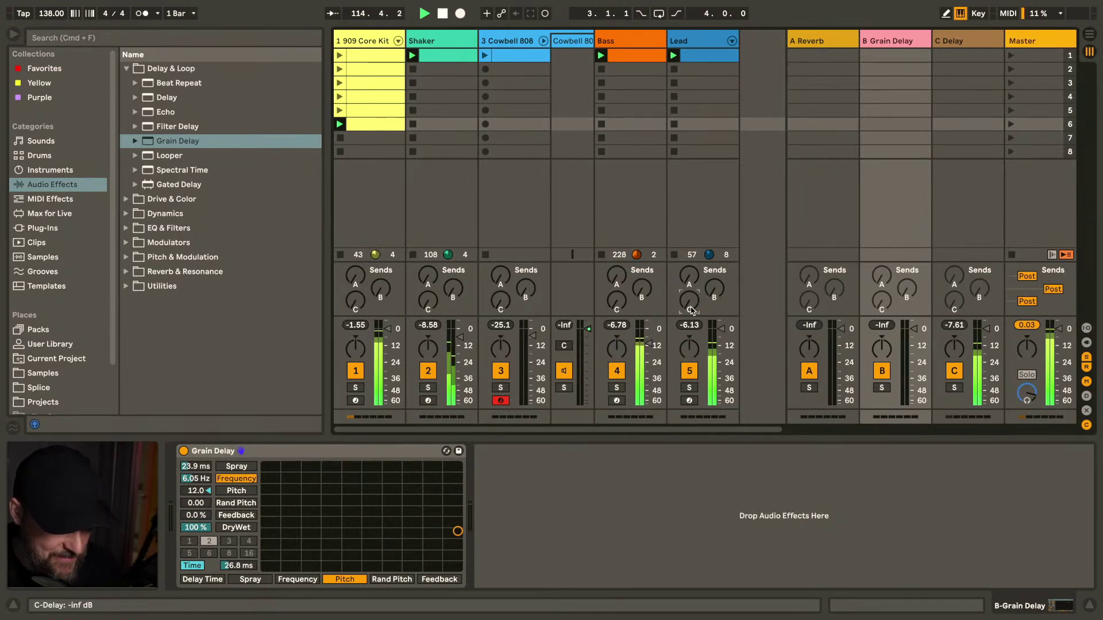
drag(706, 299, 707, 276)
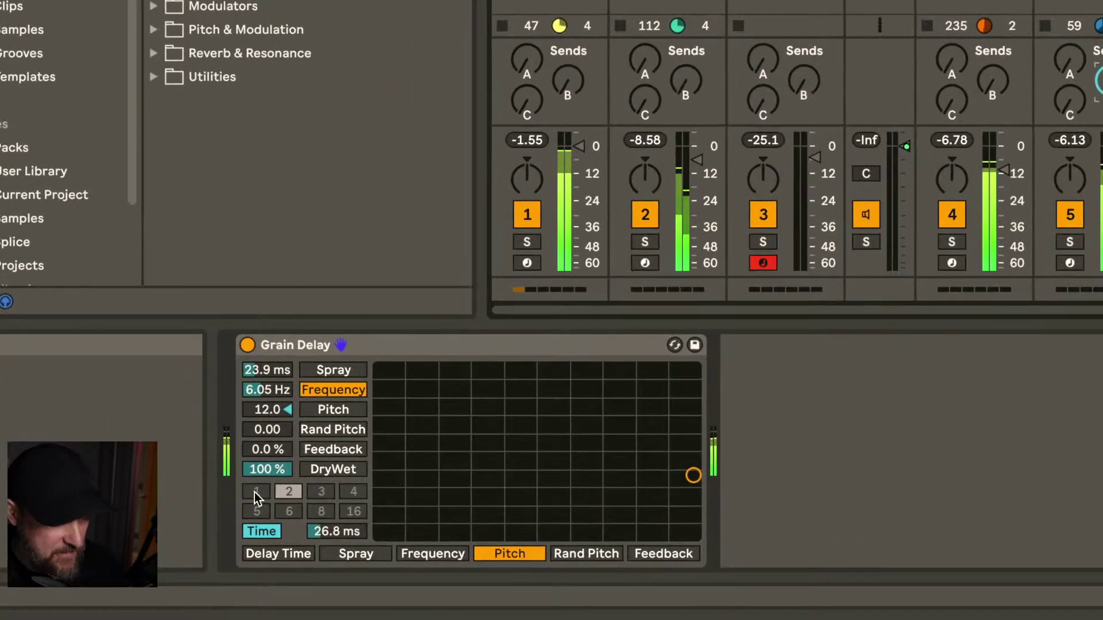
Adjust Grain Delay to Spray 11.0 ms, Frequency 7.36 Hz, Feedback 65% and a delay time of 9.93 ms
mouse_move(253, 421)
mouse_down()
mouse_move(267, 371)
mouse_move(274, 414)
mouse_up()
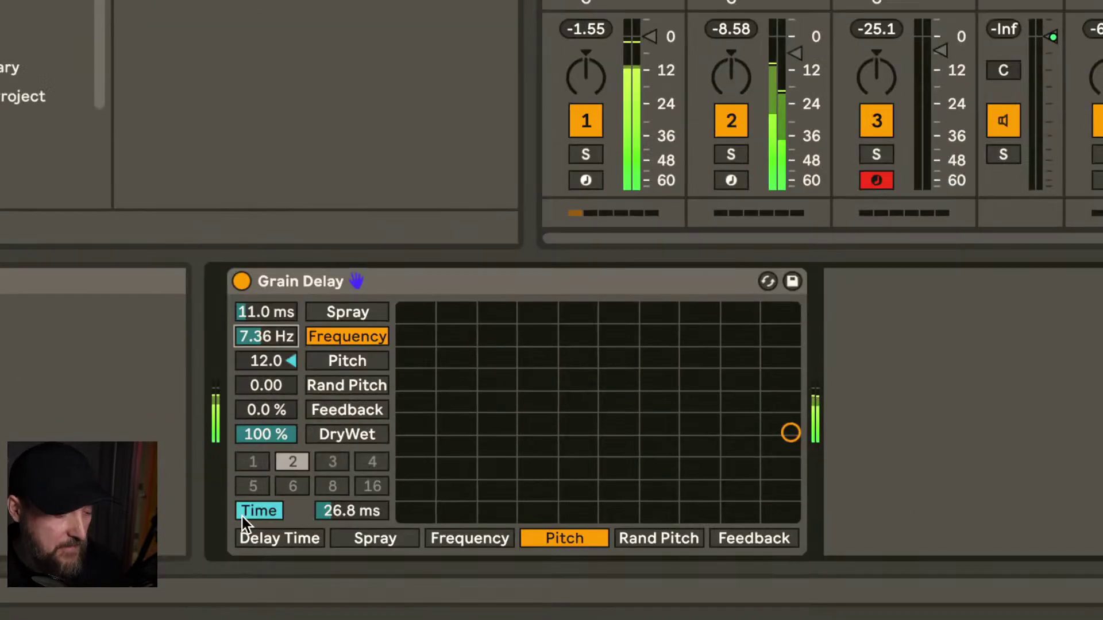
mouse_move(246, 560)
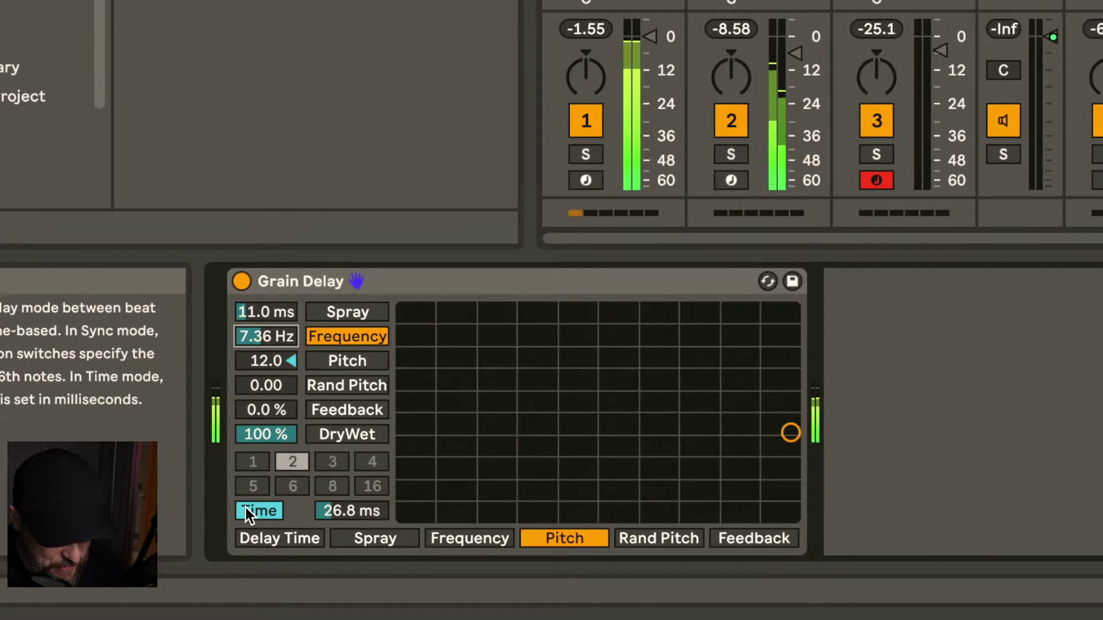
drag(266, 410, 266, 388)
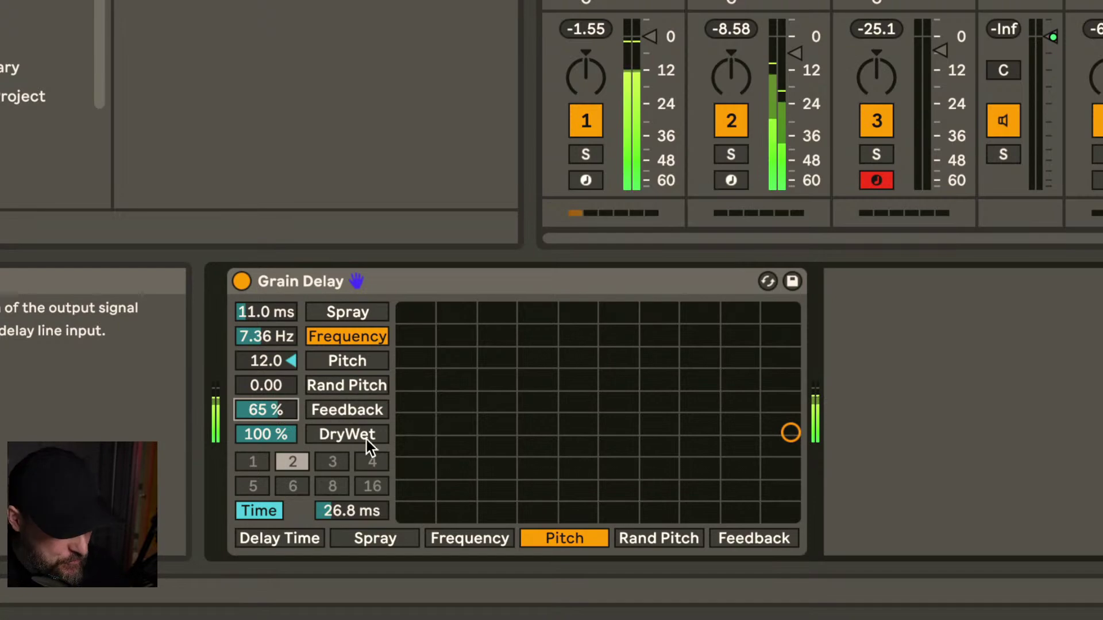
drag(357, 510, 357, 540)
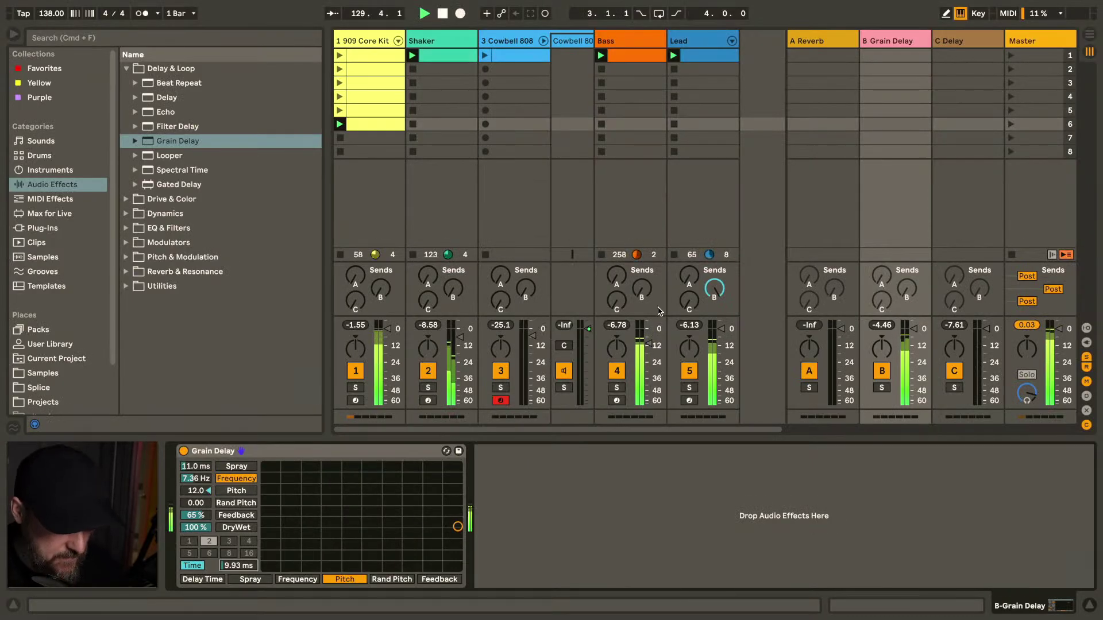
Copy the Shaper device from the Lead track onto return track B after Grain Delay
click(915, 43)
click(695, 45)
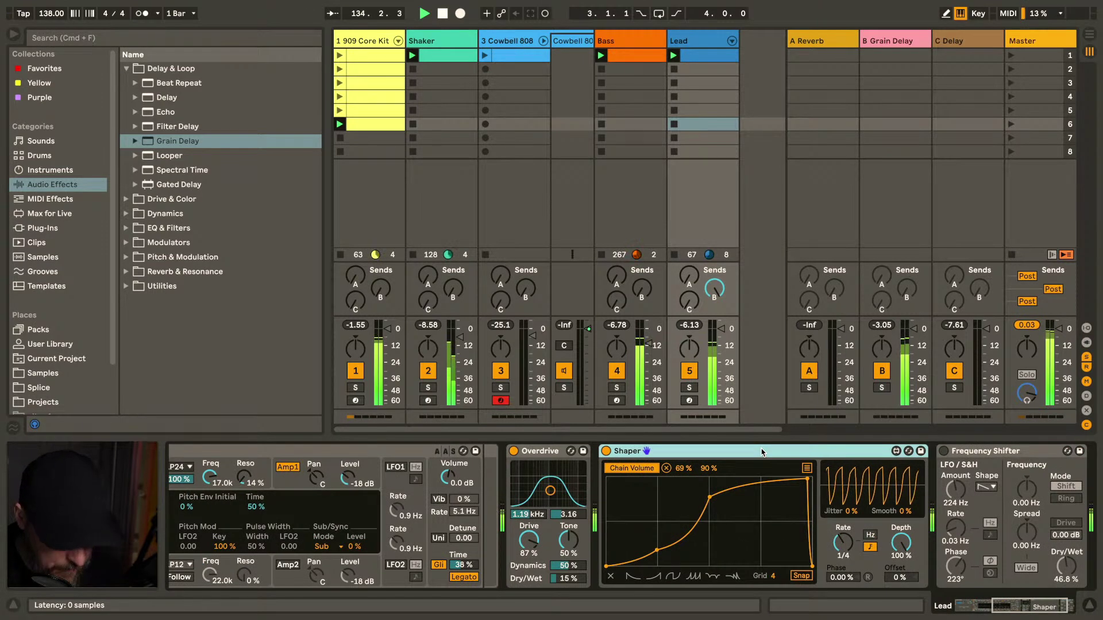
click(913, 201)
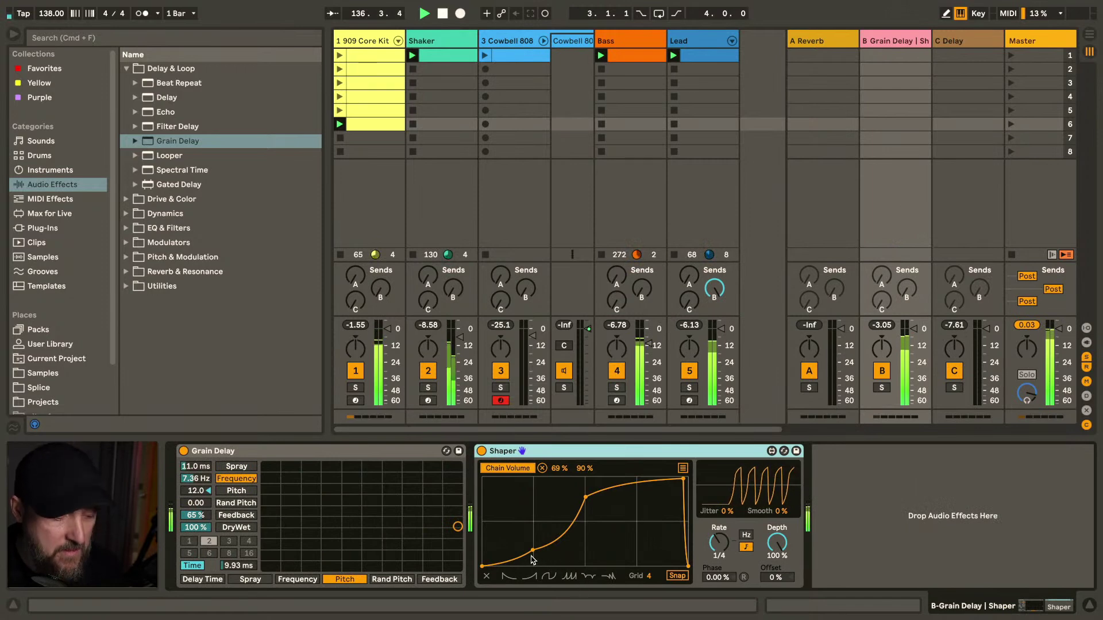
Lower the two middle points of return B's Shaper curve and set its Chain Volume mapping minimum to 33%
drag(533, 551, 534, 558)
drag(585, 498, 585, 515)
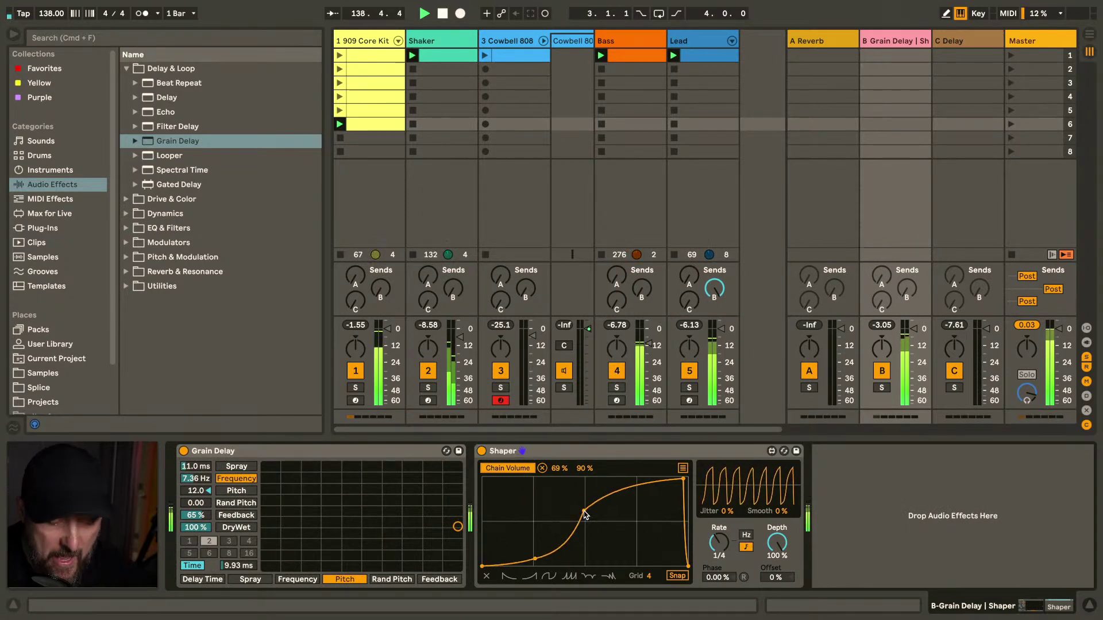
drag(559, 468, 559, 486)
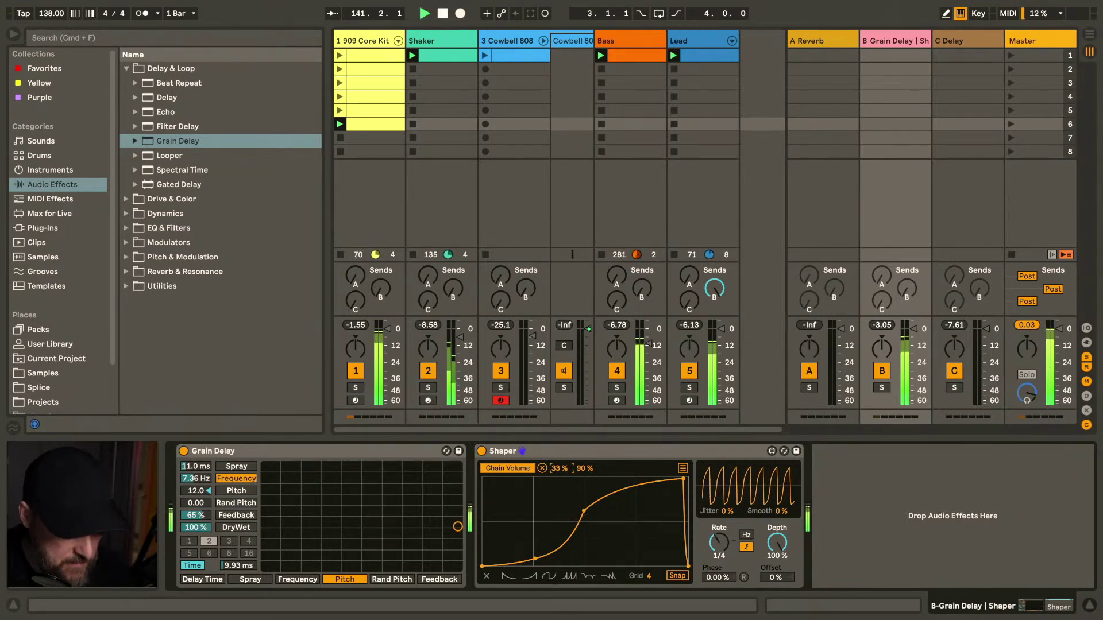
Lower the Filter 1 cutoff to 73 Hz in the Lead track's Analog synth
click(687, 46)
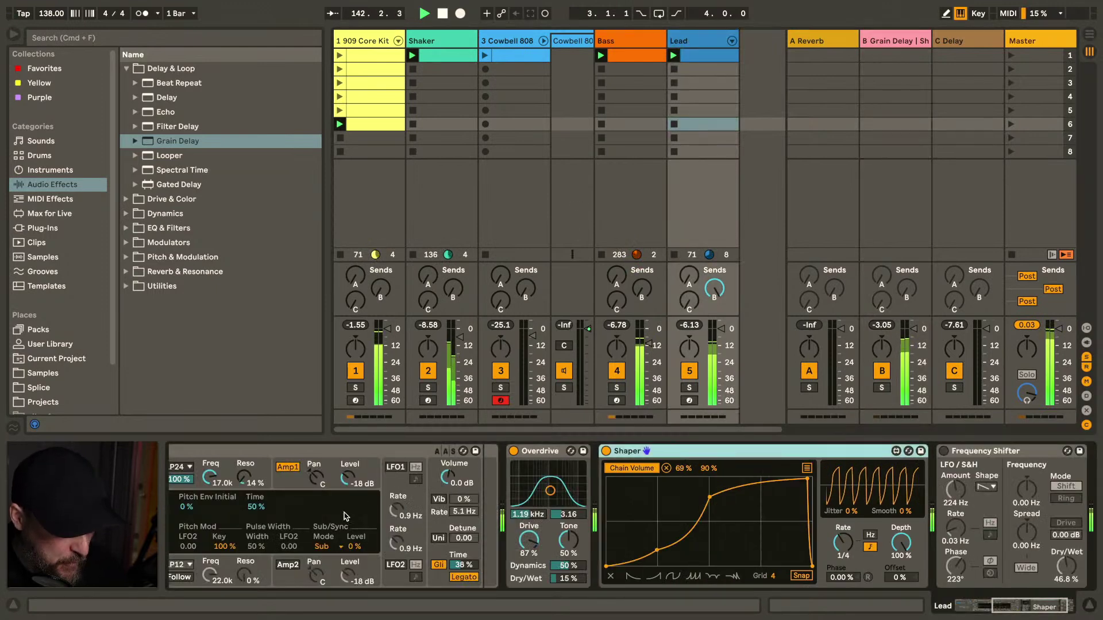
drag(215, 484, 214, 504)
Set return B's Grain Delay to Frequency 4.26 Hz, minimum Spray and 57% Feedback
click(896, 40)
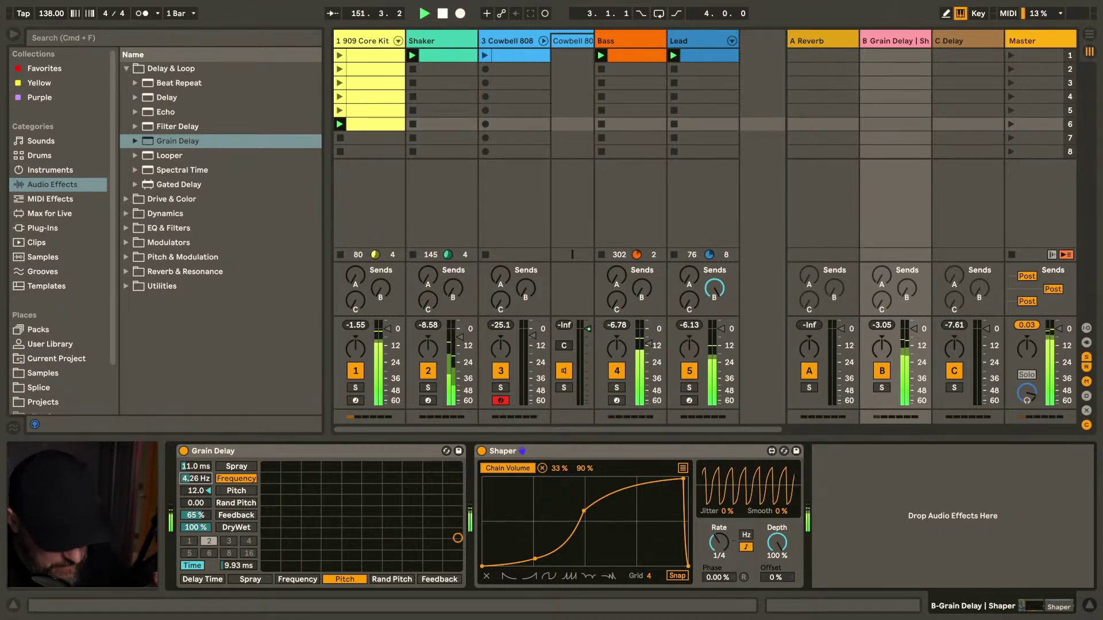
text(0)
key(Return)
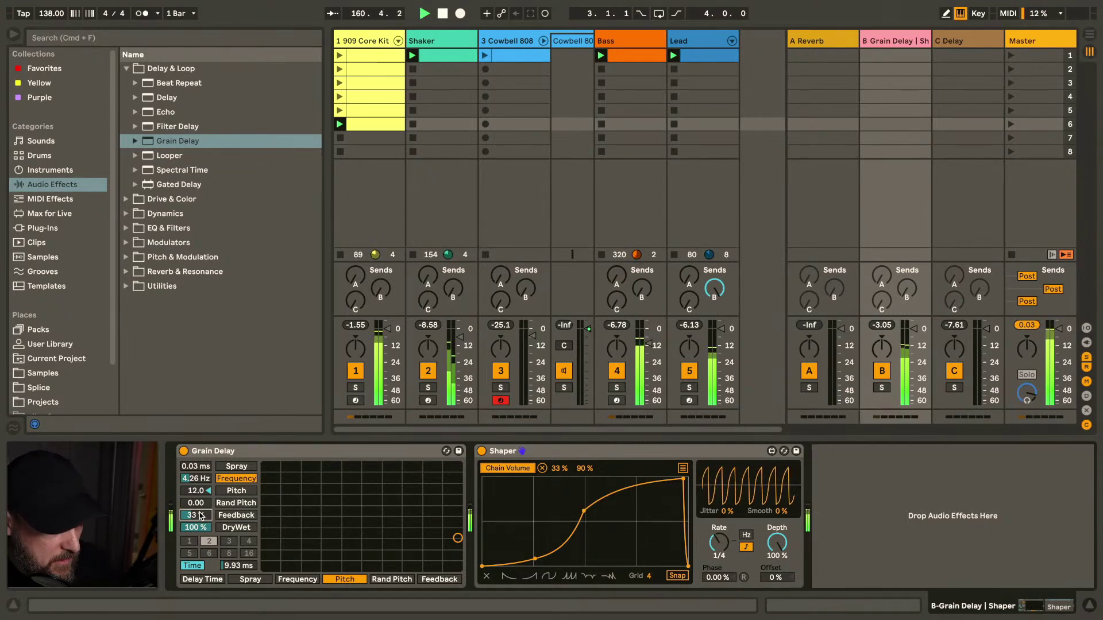
Solo the Lead track, then enable the Grain Delay return's send to the Delay return and raise it to -4.0 dB
click(689, 388)
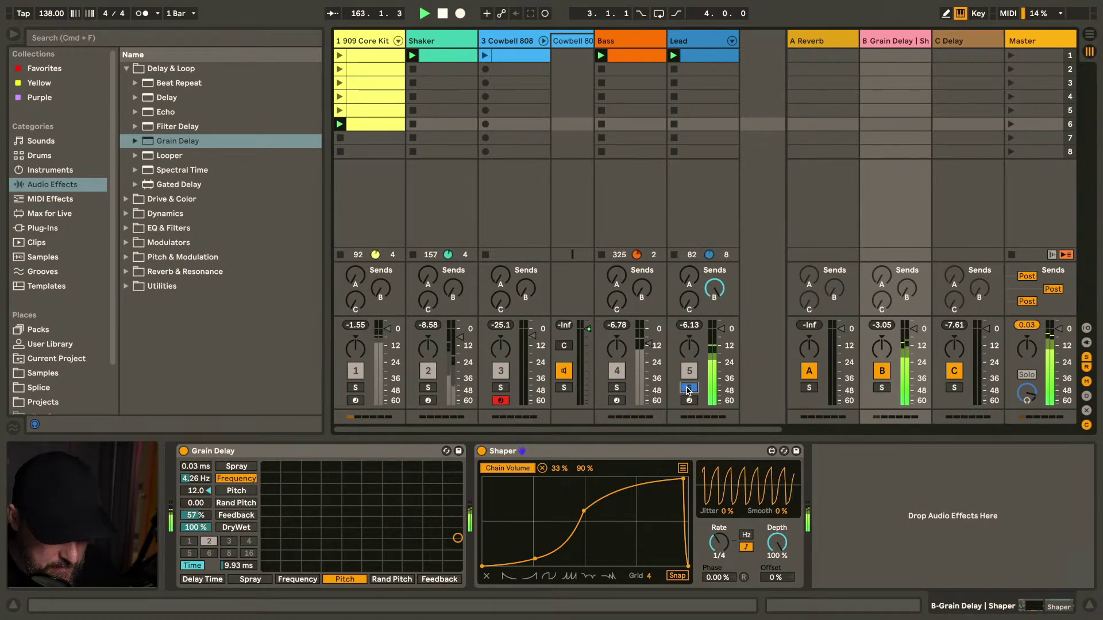
right_click(887, 301)
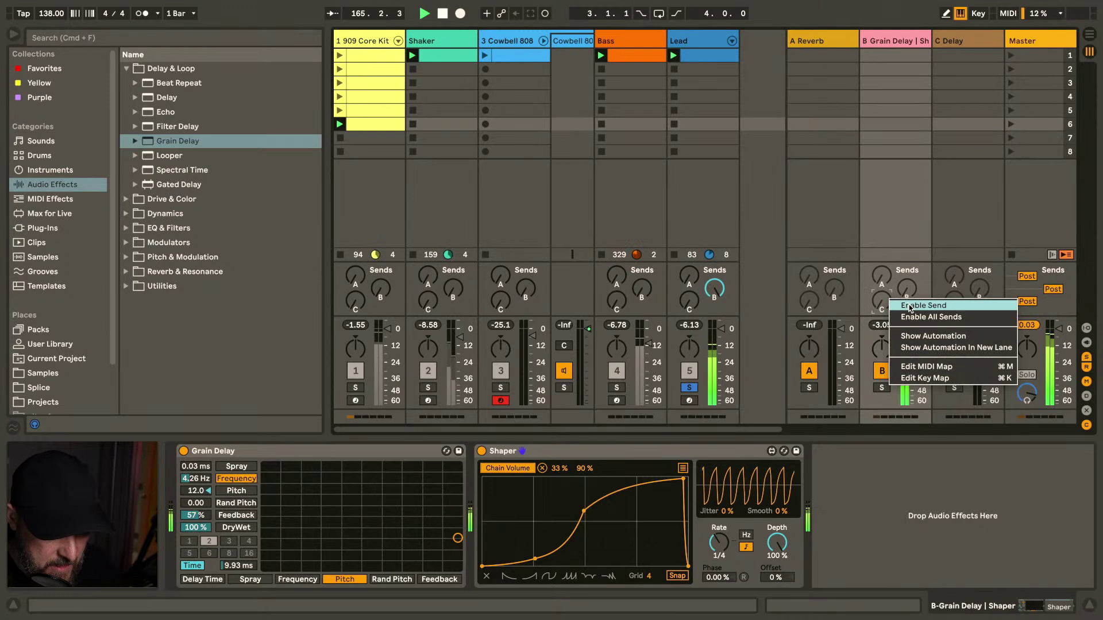
click(910, 306)
drag(882, 299, 882, 253)
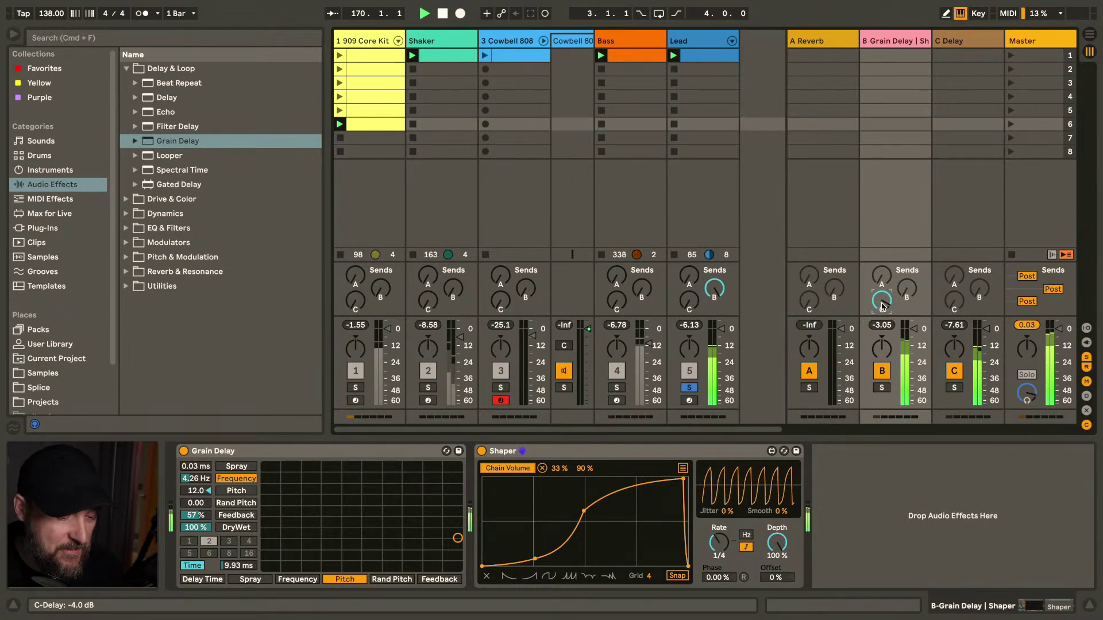
Filter the Delay return at 2.59 kHz with width 3.97 and set its feedback to 71%
click(964, 49)
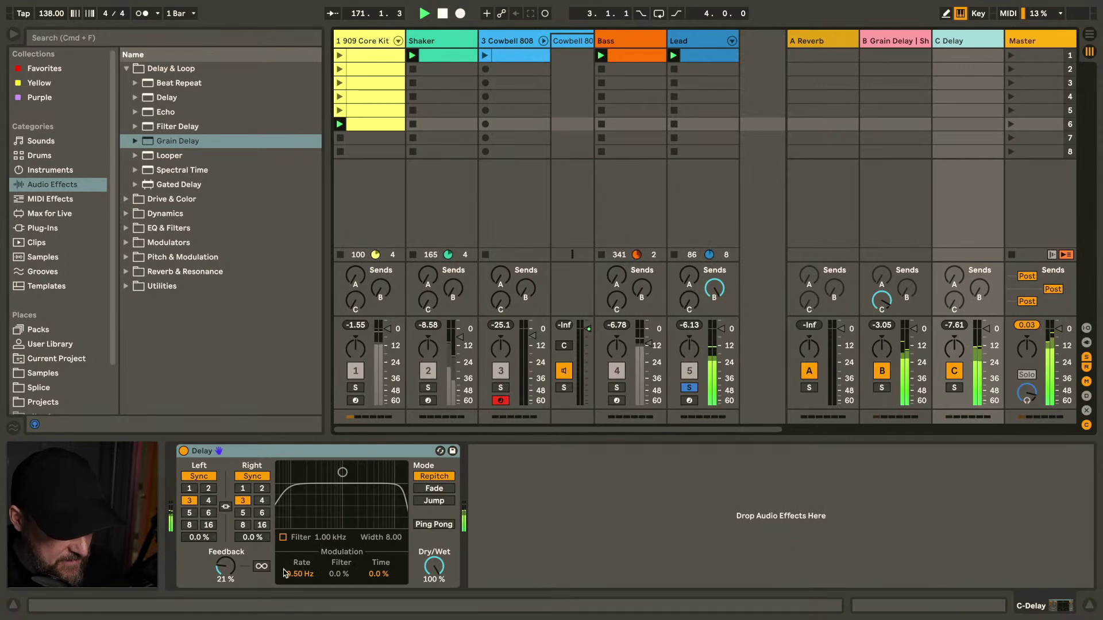
drag(342, 473, 362, 500)
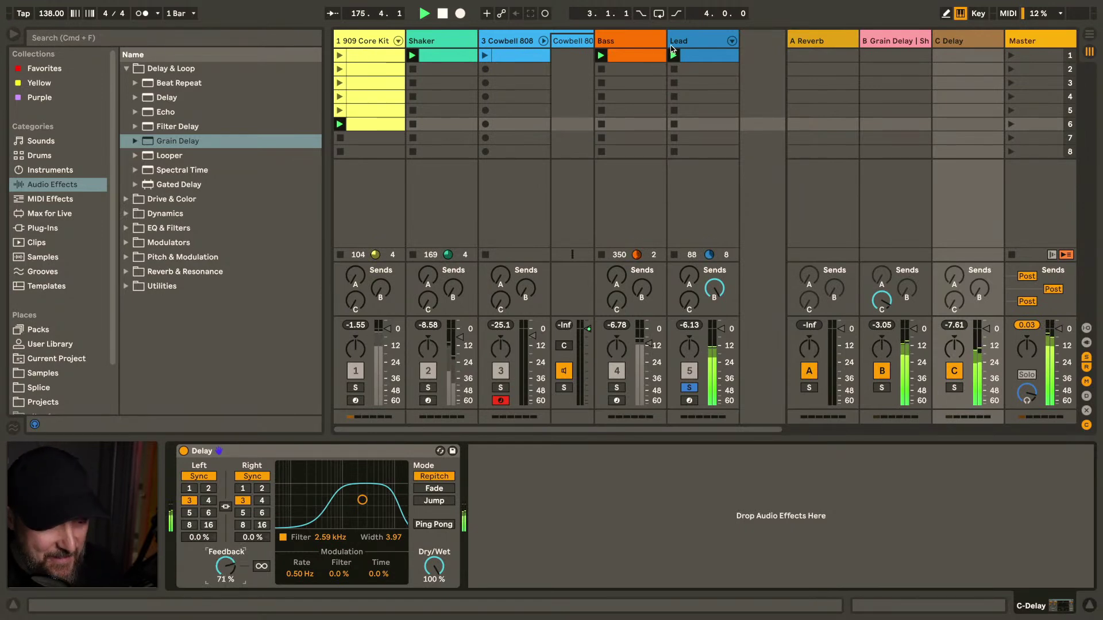
Set the Lead Analog's Amp1 envelope to sustain 0.83 and release 15.0 s, and its Fil1 envelope release to 4.91 s
click(671, 46)
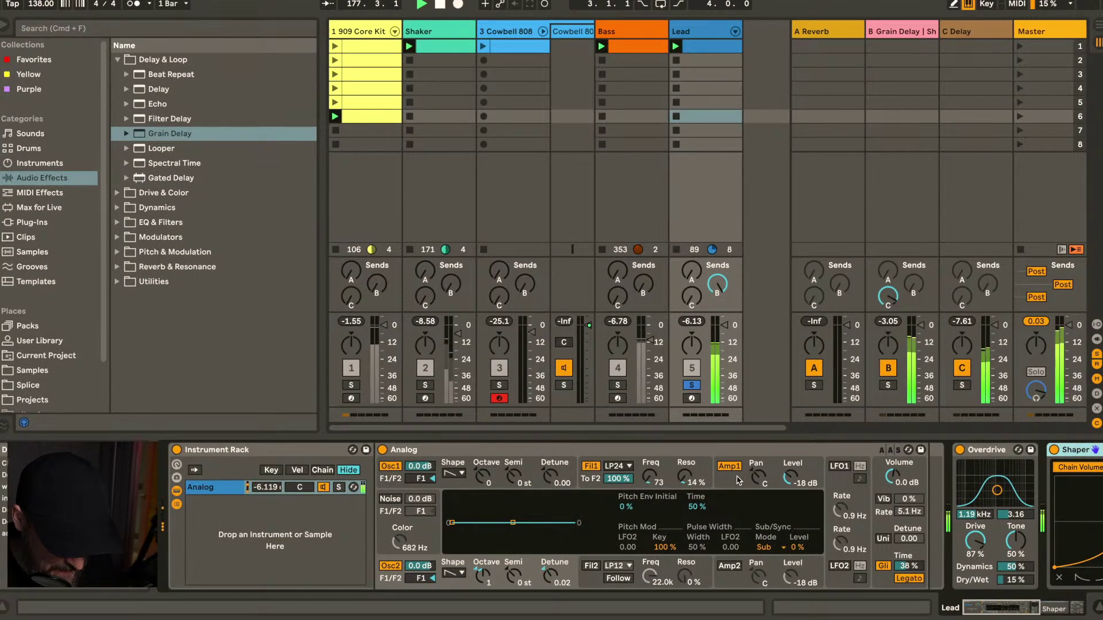
click(744, 481)
drag(769, 506, 769, 491)
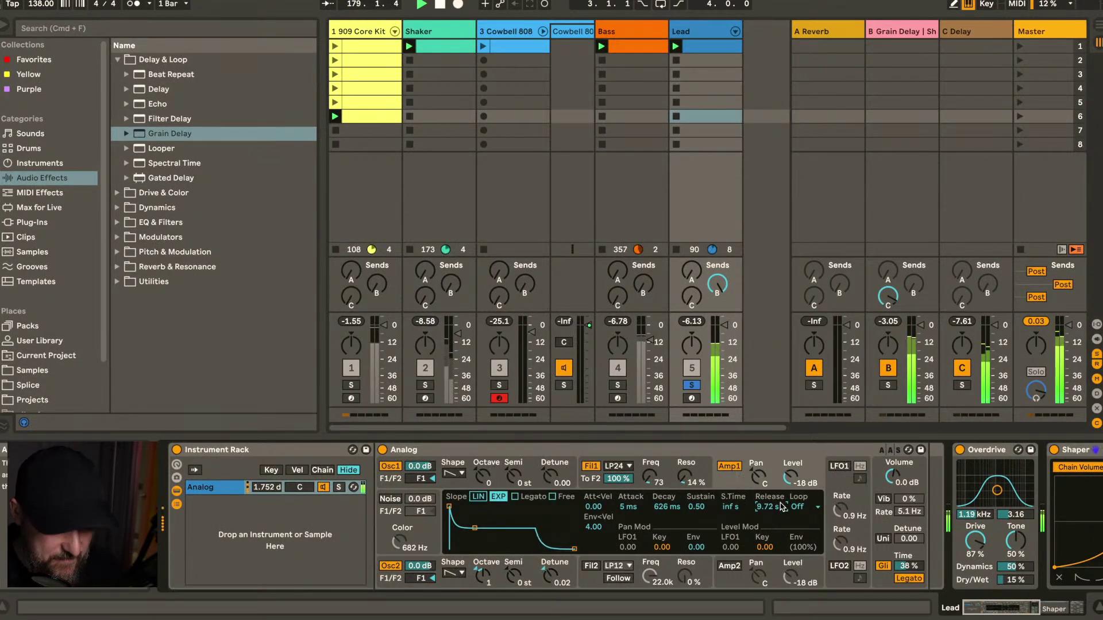
drag(696, 507, 696, 489)
click(668, 469)
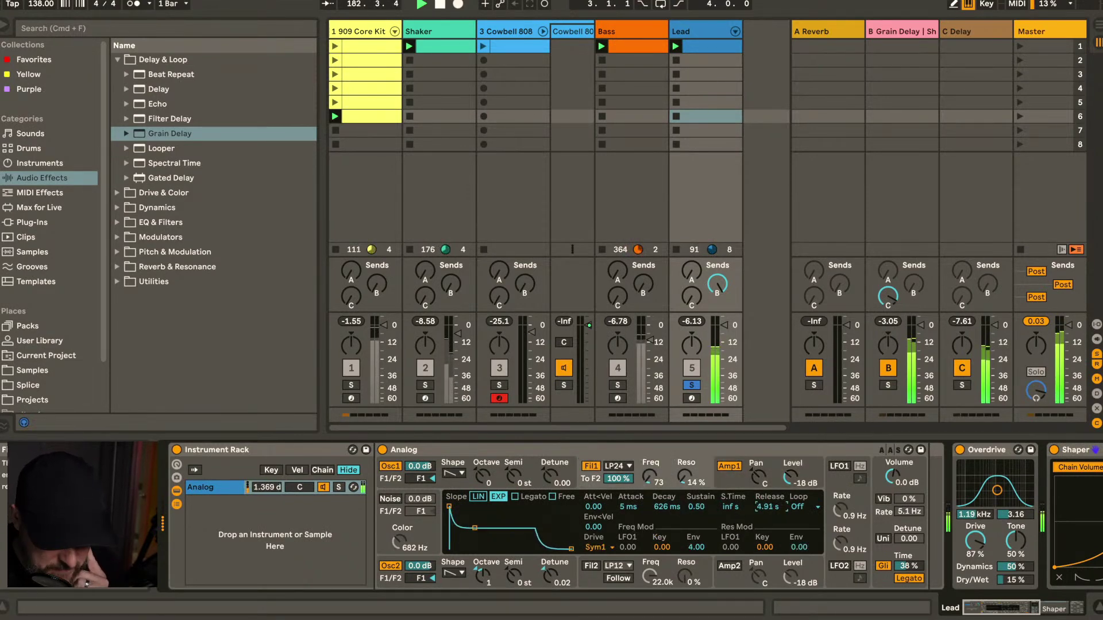
click(722, 485)
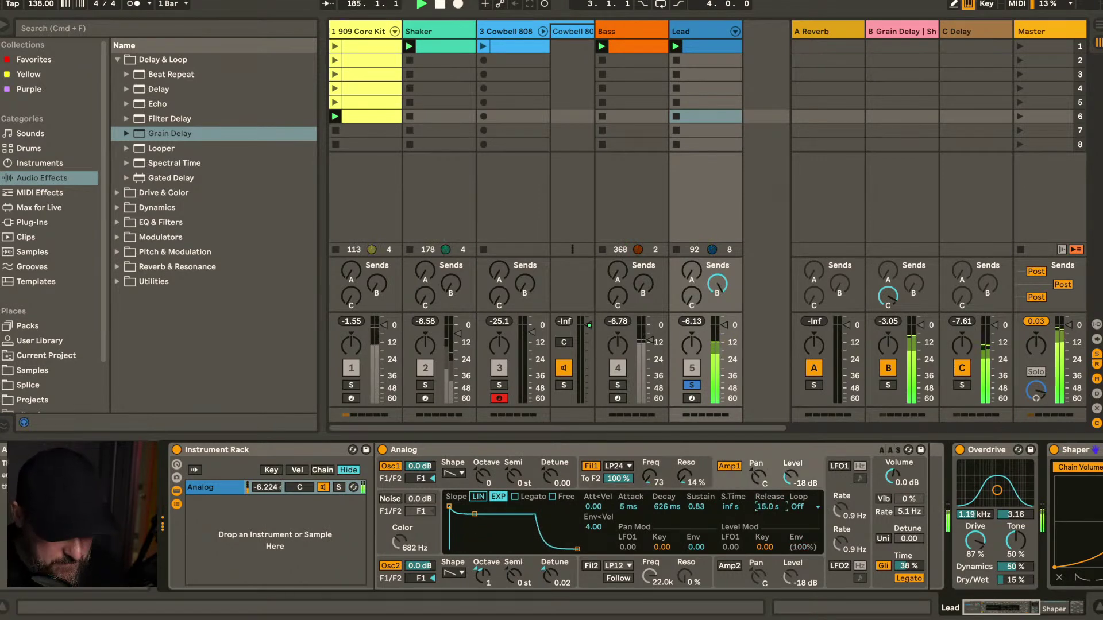
Reduce the Lead Analog's glide time to 35%
click(914, 567)
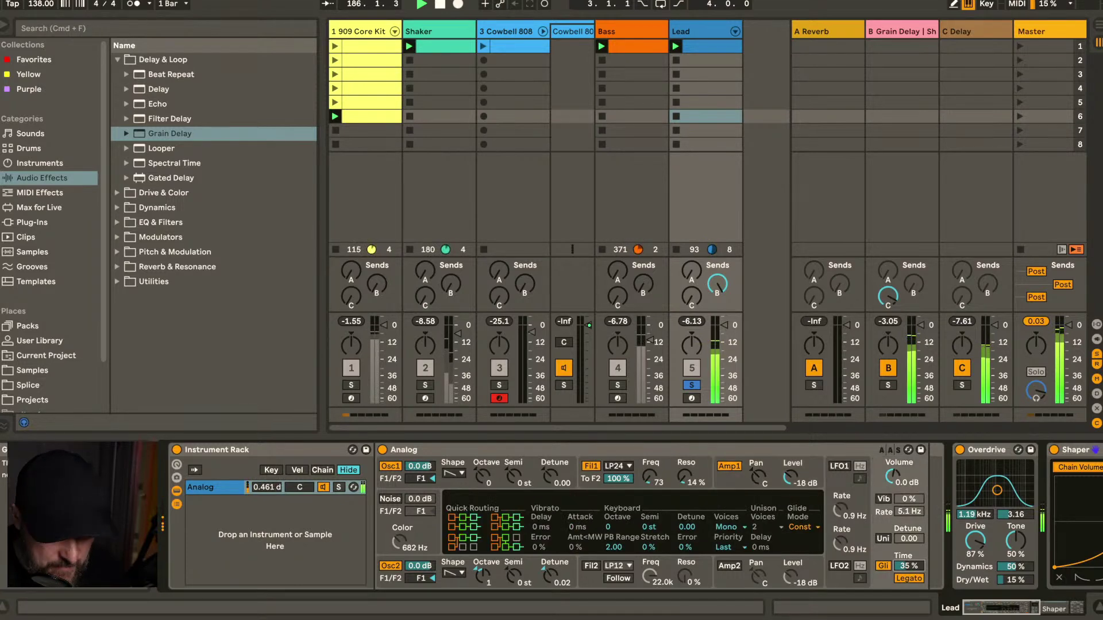